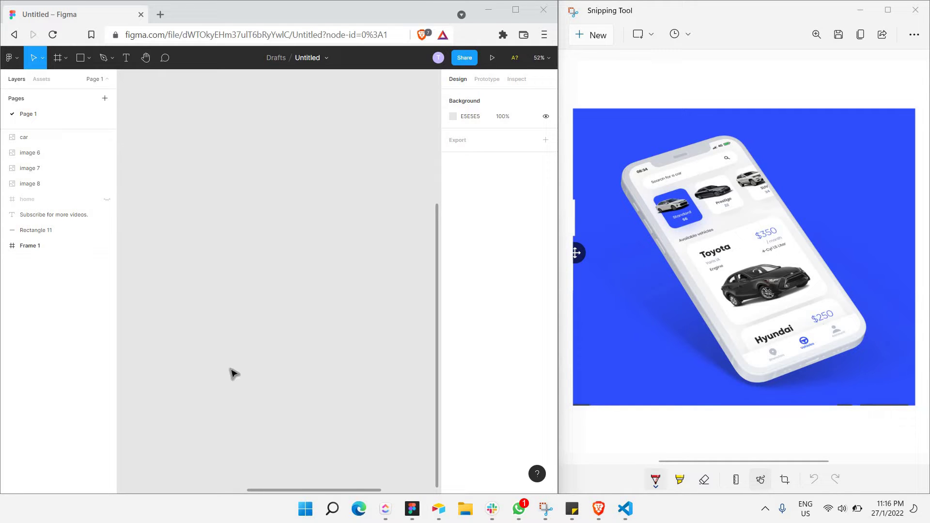
Draw a portrait frame about 742 × 1400 on the empty canvas for the phone screen
key("super+plus")
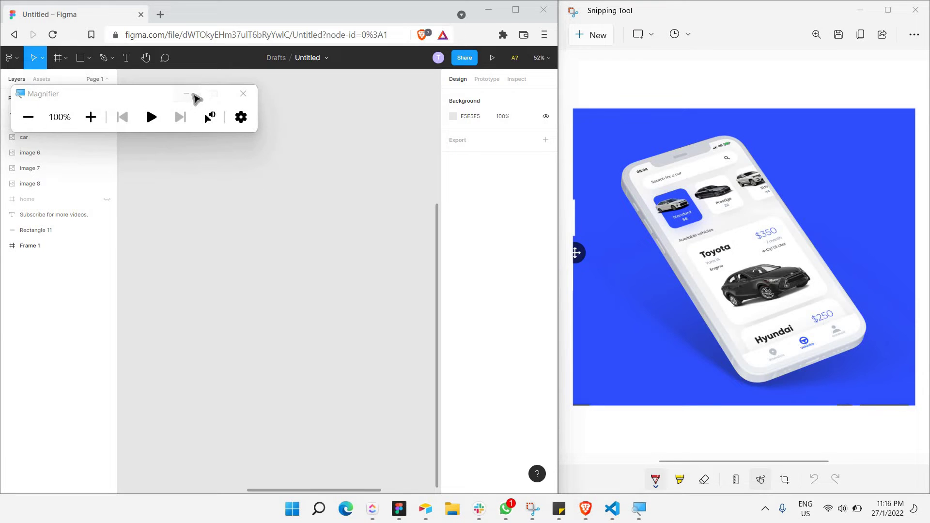
left_click(194, 96)
key("super+plus")
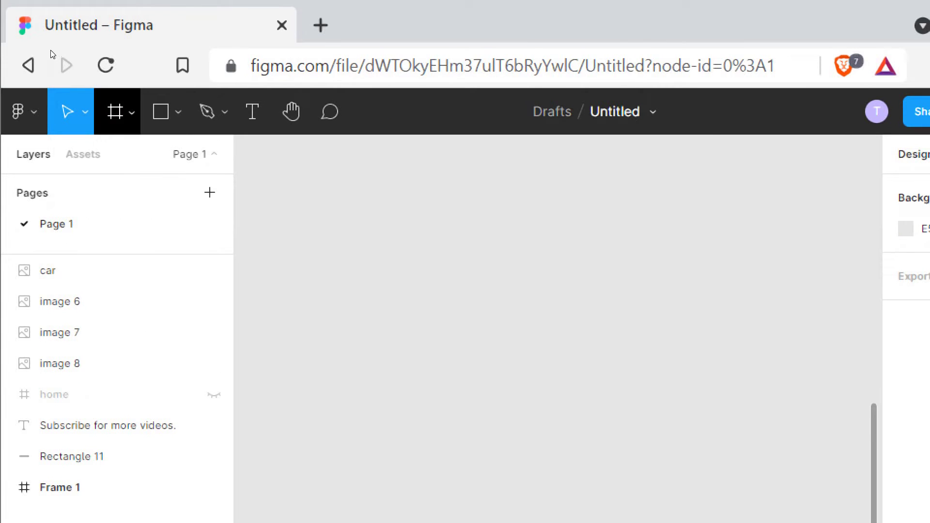
key("f")
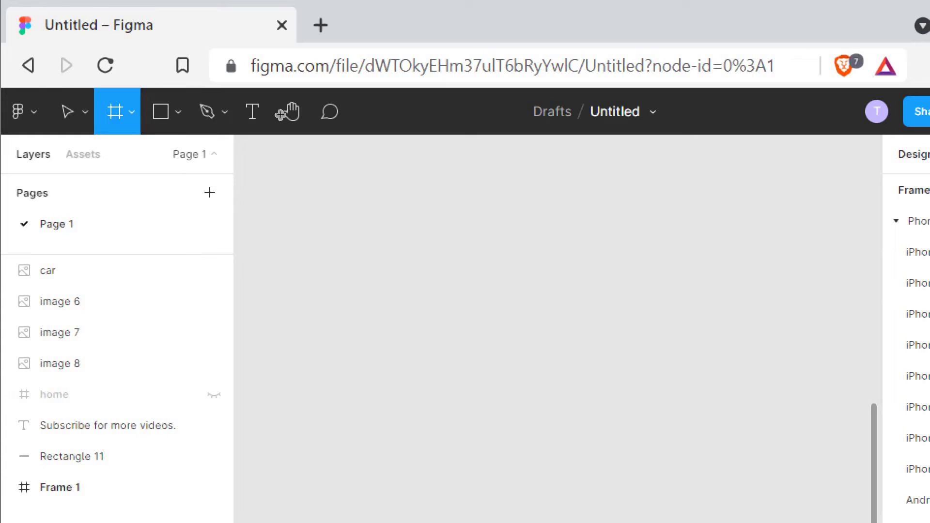
key("super+minus")
left_click_drag(169, 106, 357, 462)
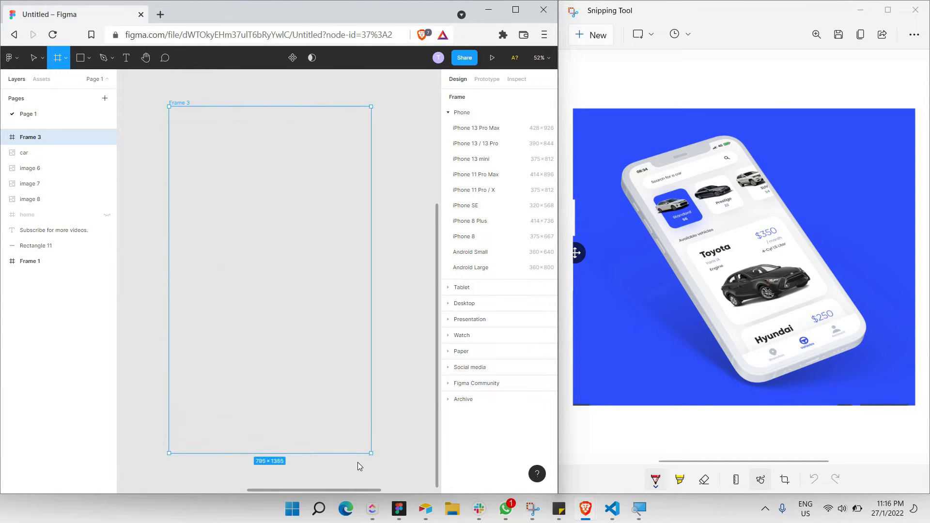
left_click_drag(279, 328, 293, 320)
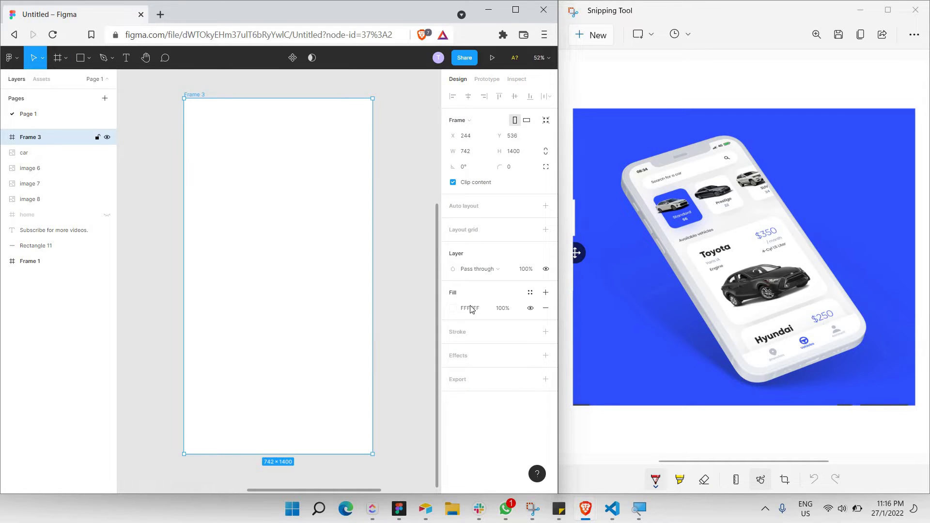
Set the new frame's fill to the off-white F9F9F9
left_click(454, 311)
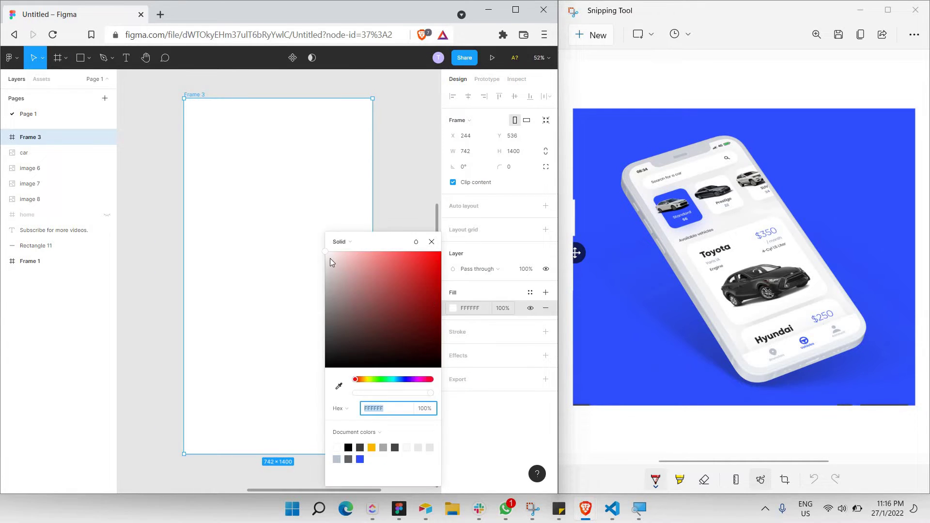
left_click_drag(330, 258, 296, 261)
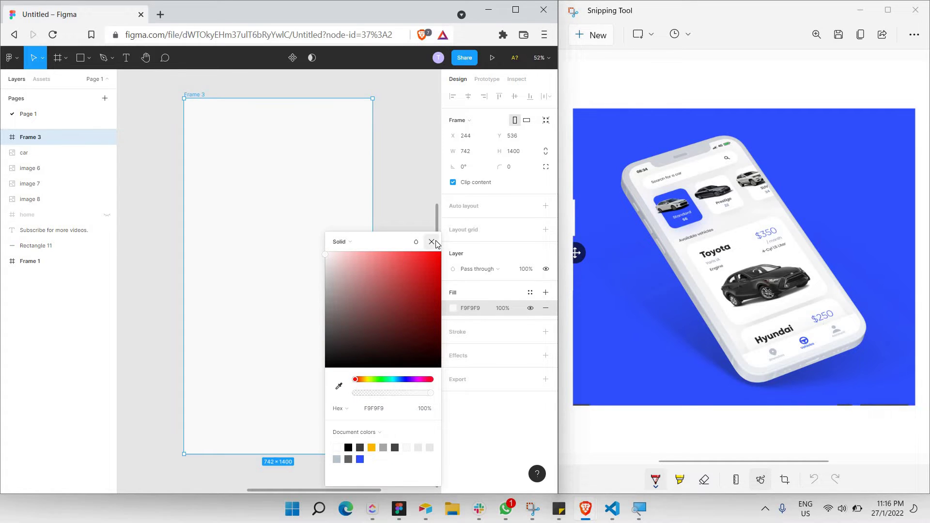
left_click(352, 227)
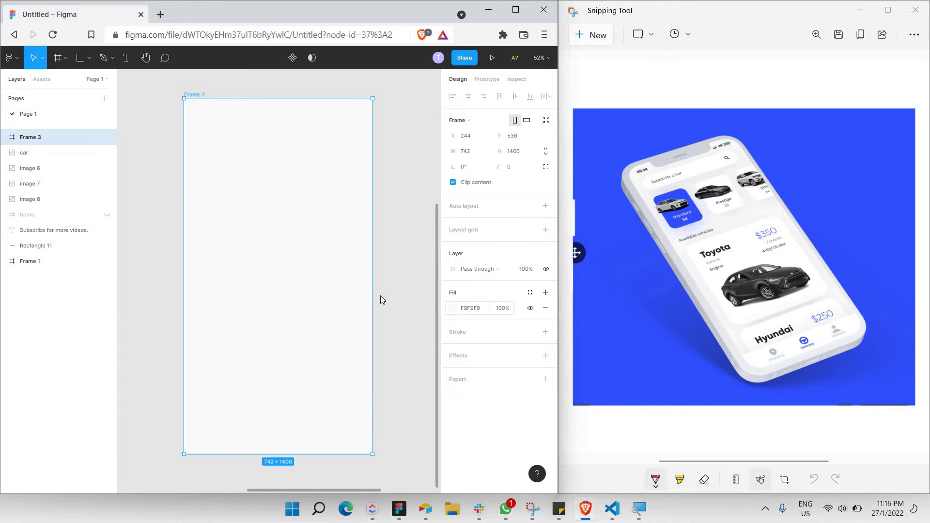
Darken the frame's fill to the light grey EFEFEF
left_click(453, 308)
left_click_drag(322, 251, 311, 259)
left_click(406, 159)
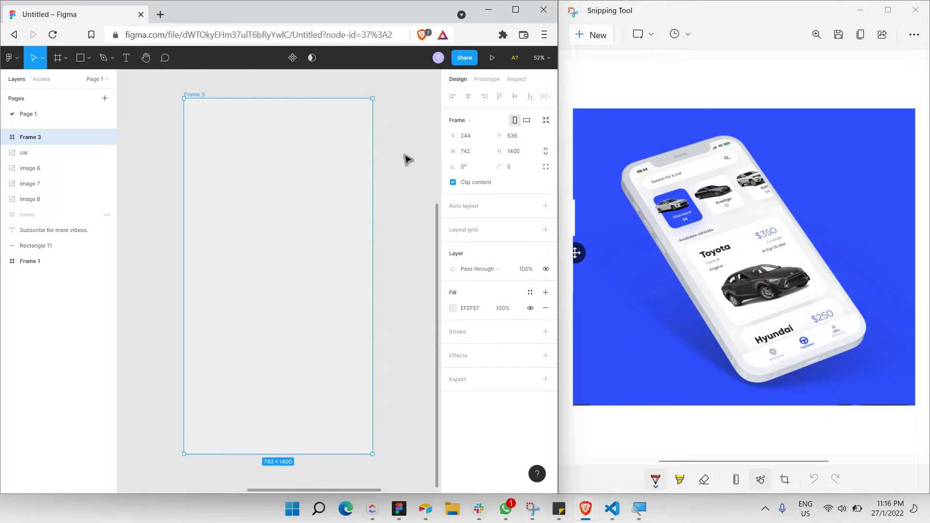
Change the canvas background colour to the mid grey BFBFBF so it contrasts with the frame
left_click(407, 158)
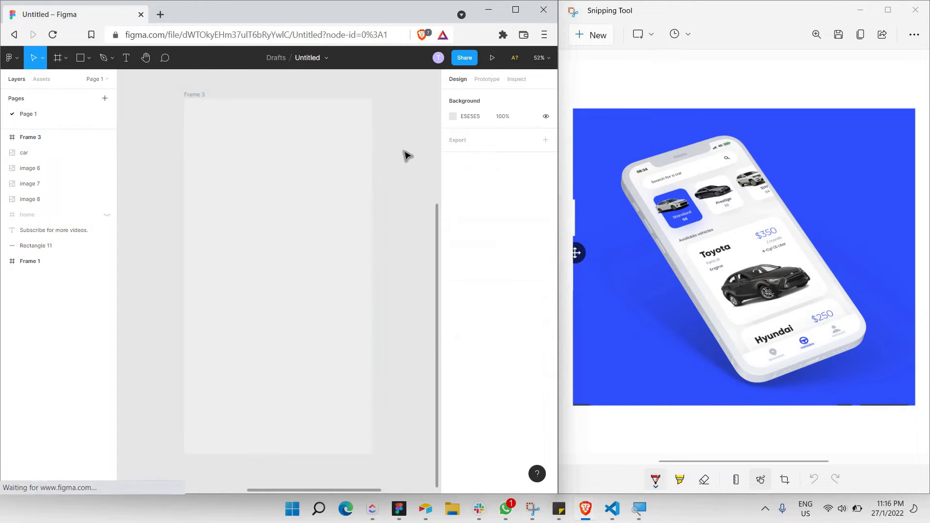
left_click(453, 116)
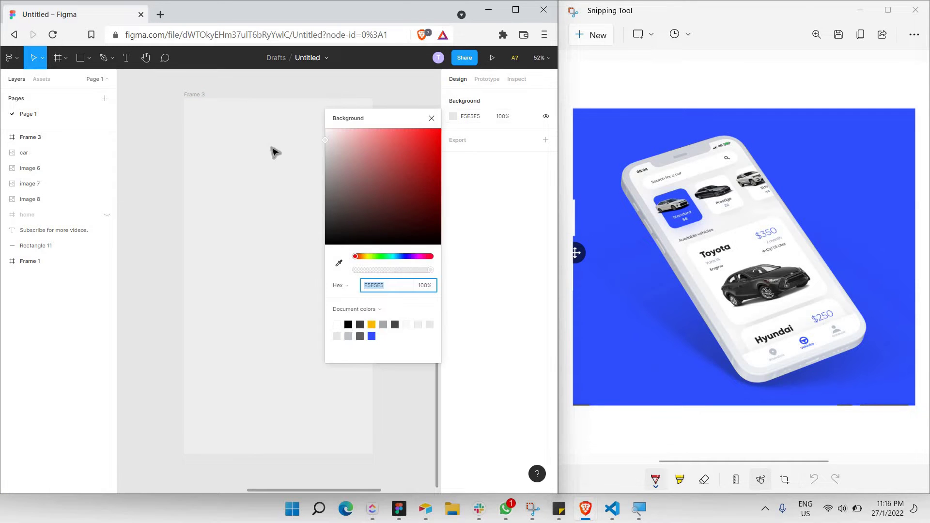
type("DDDDDD")
key("Return")
left_click(325, 158)
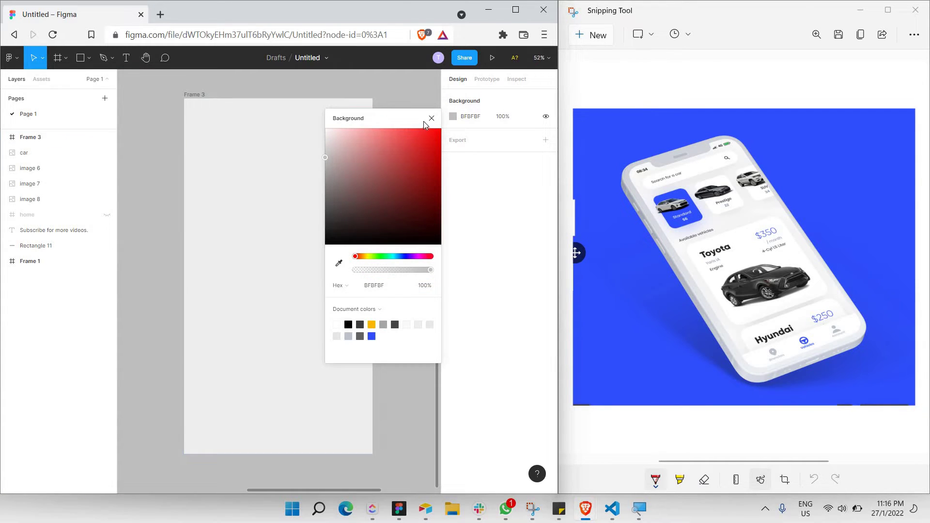
left_click(412, 161)
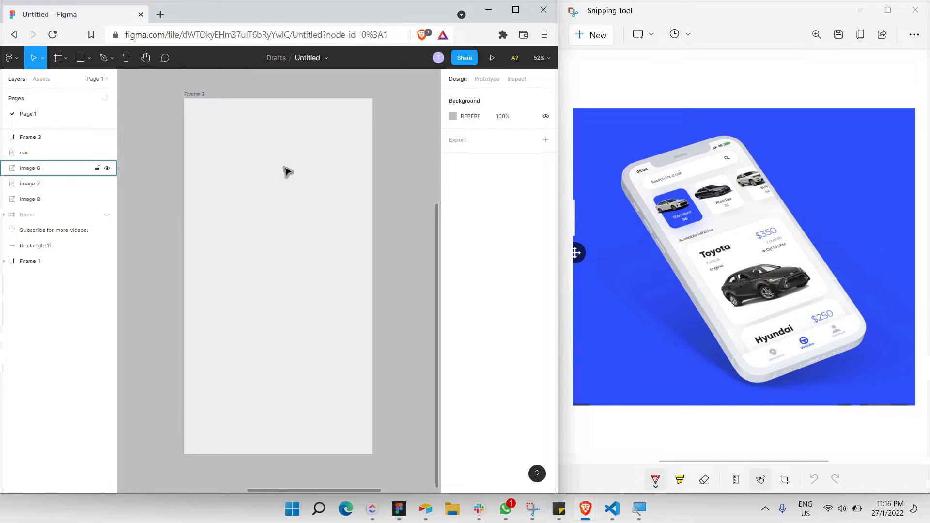
Look over the car images placed beside the new frame and return to the frame
scroll(284, 170, "right", 5)
scroll(290, 171, "right", 2)
scroll(310, 175, "up", 3)
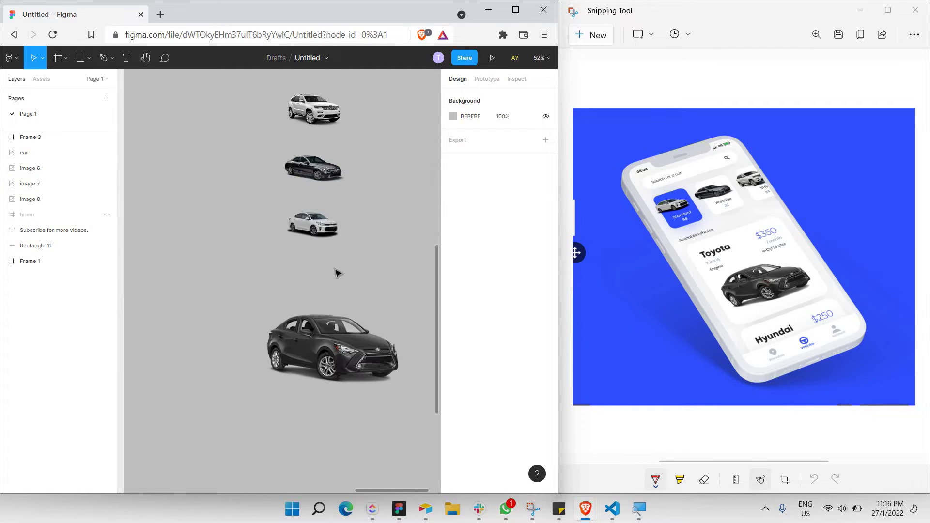
scroll(354, 361, "up", 1)
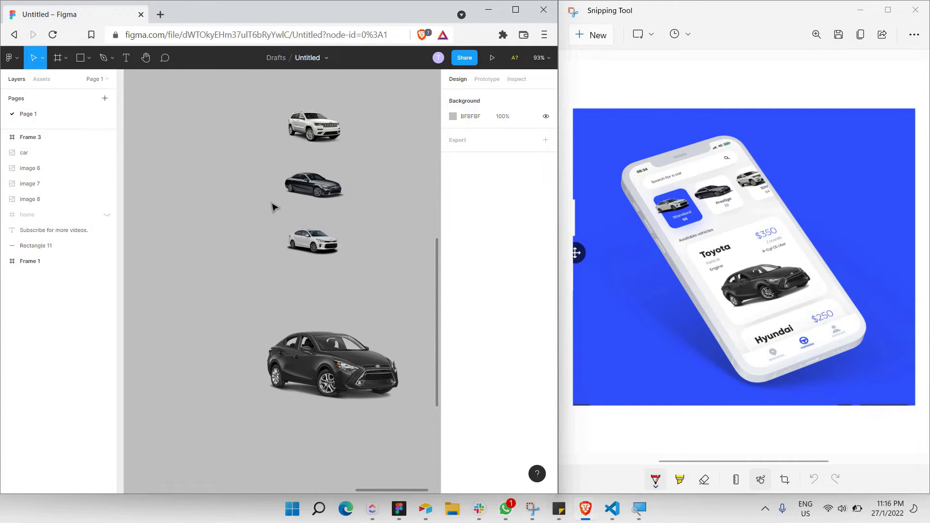
scroll(273, 207, "down", 3)
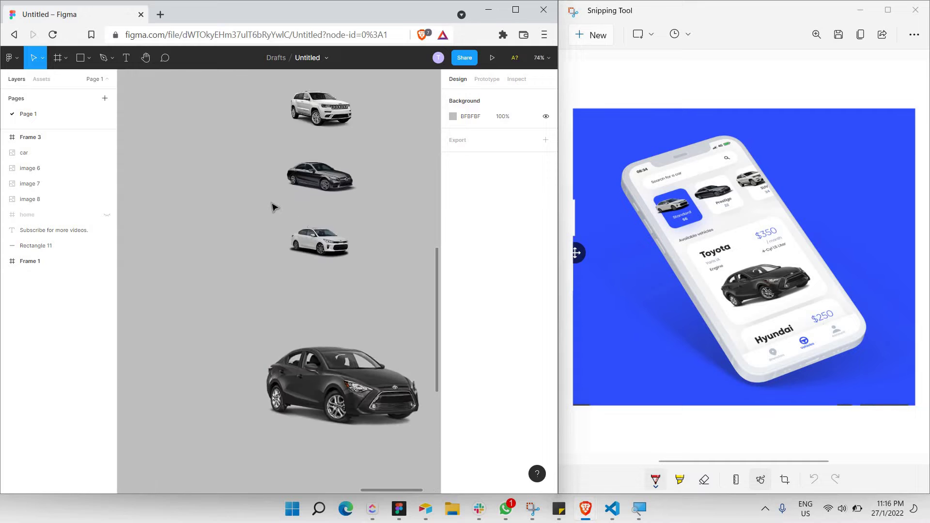
scroll(272, 206, "left", 8)
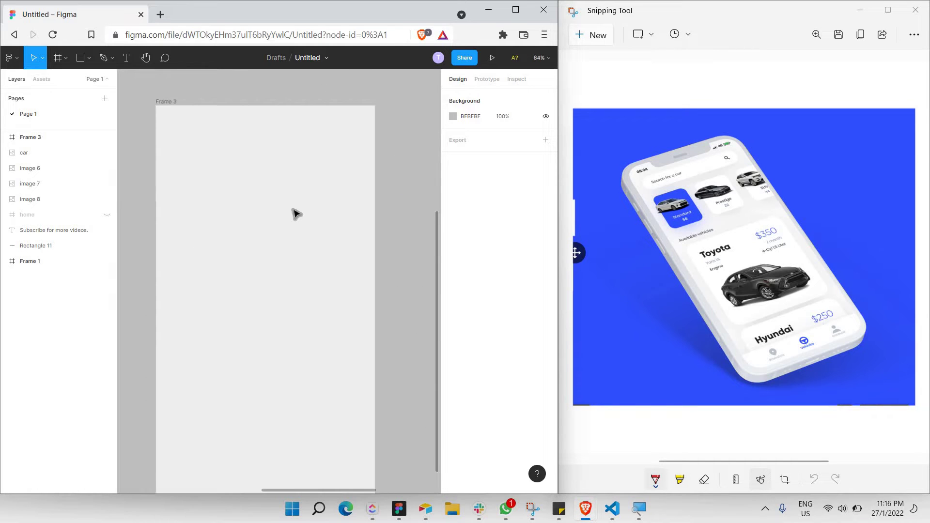
scroll(294, 211, "down", 2)
scroll(296, 213, "up", 2)
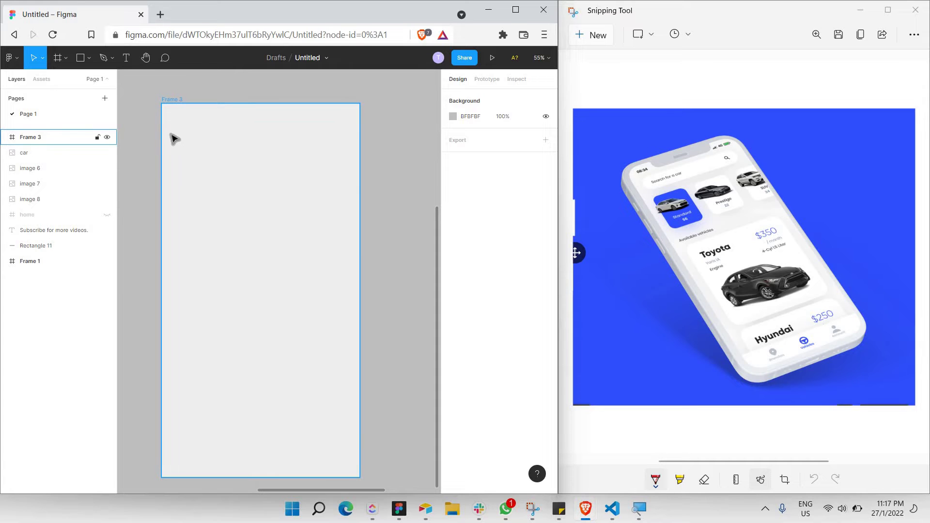
Draw a square card about 587 × 587 in the middle of the frame and fill it with white FFFFFF
left_click(81, 59)
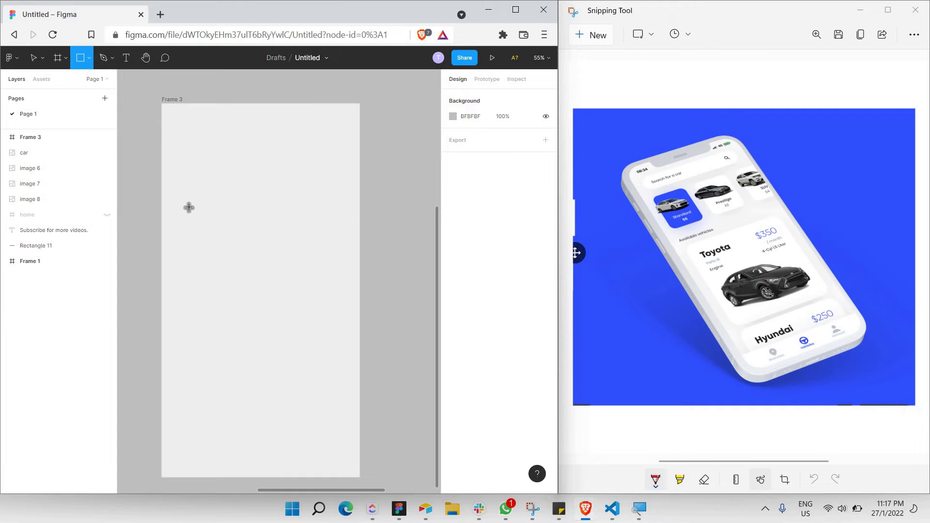
left_click_drag(187, 203, 339, 355)
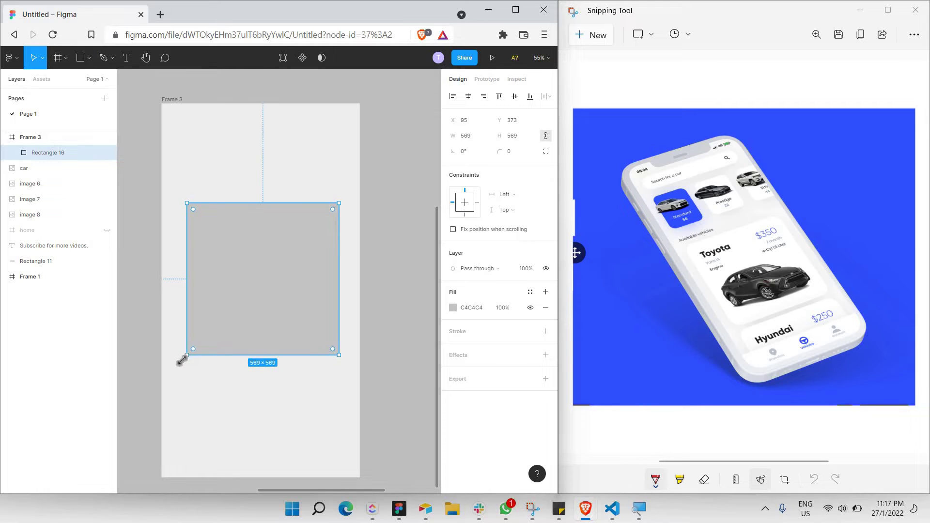
left_click_drag(187, 356, 184, 358)
mouse_move(260, 300)
left_mouse_down()
mouse_move(266, 311)
mouse_move(274, 302)
left_mouse_up()
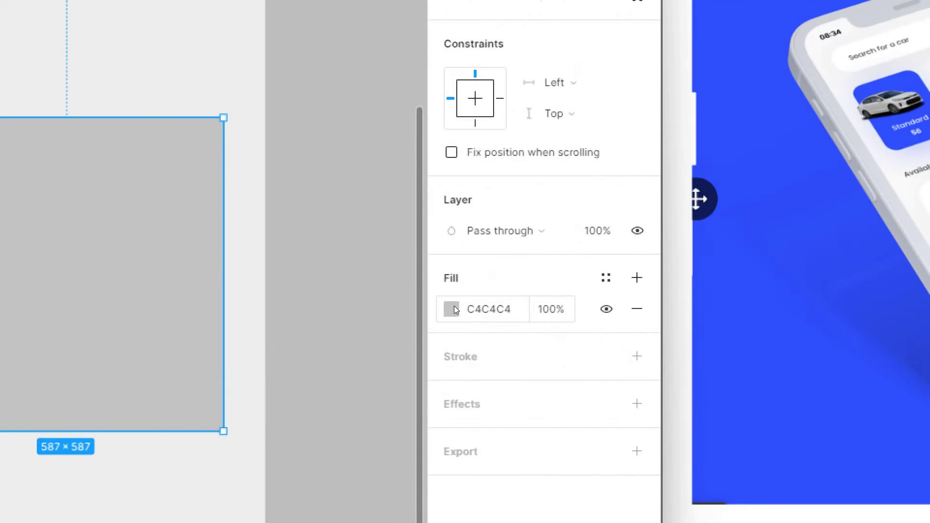
left_click(453, 308)
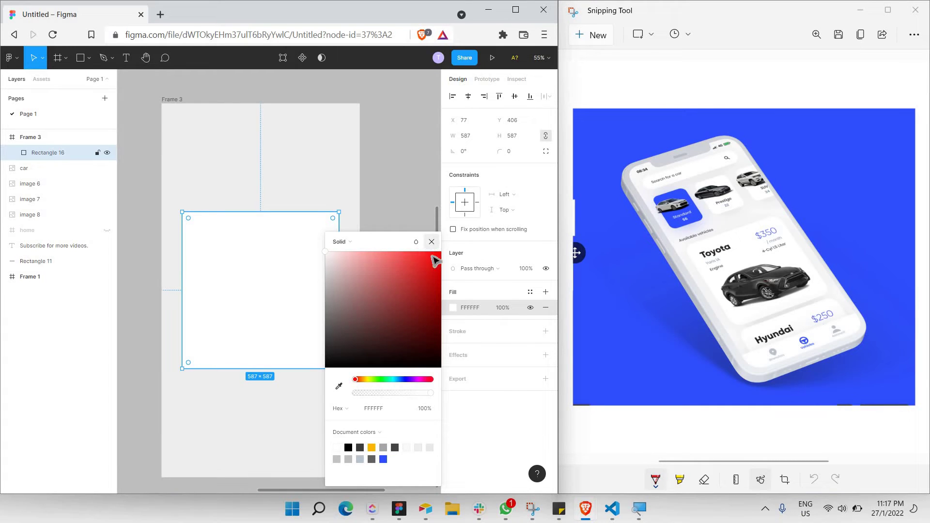
left_click(431, 242)
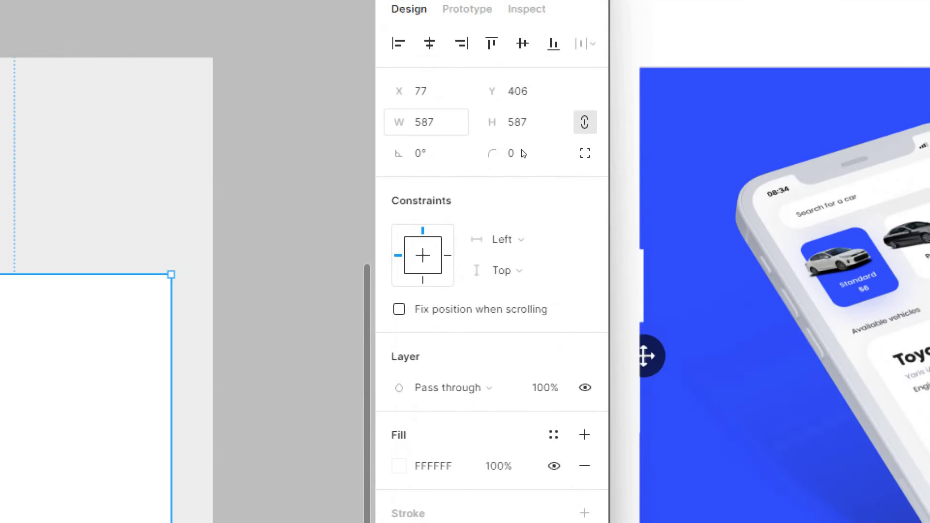
Set the white card's corner radius to 10
left_click(514, 151)
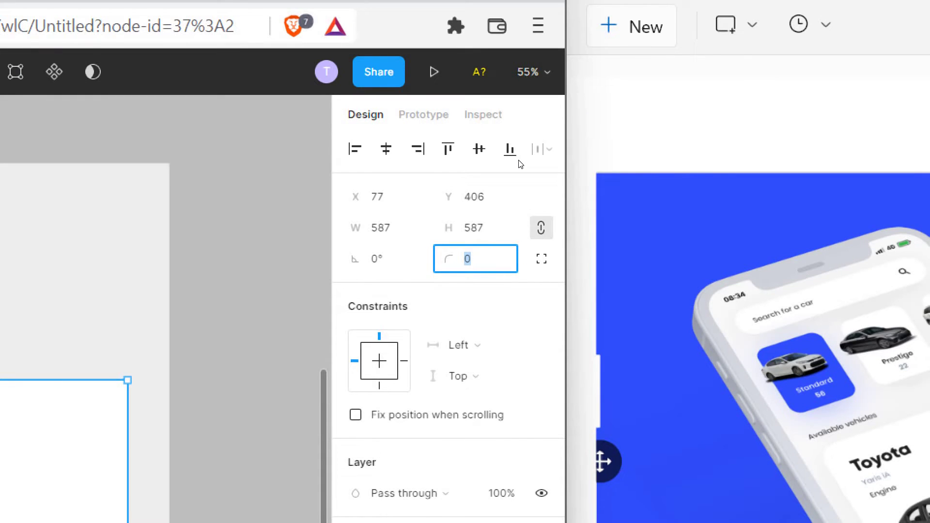
type("10")
key("Return")
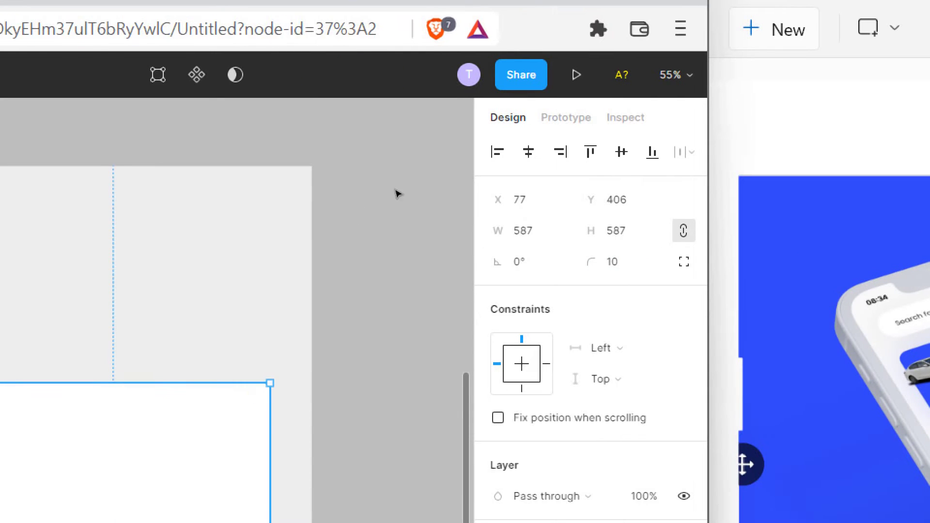
left_click(315, 227)
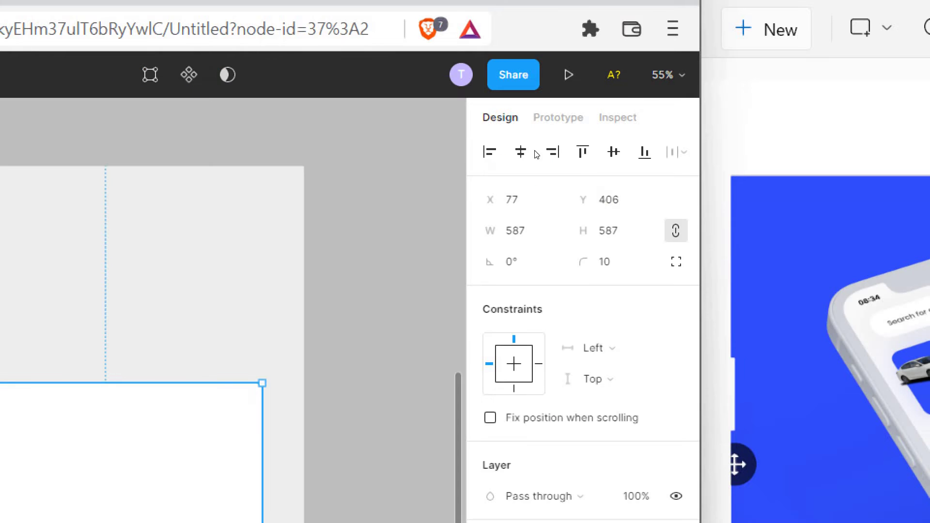
Increase the white card's corner radius to 50 and deselect it
left_click(605, 262)
double_click(605, 261)
type("5")
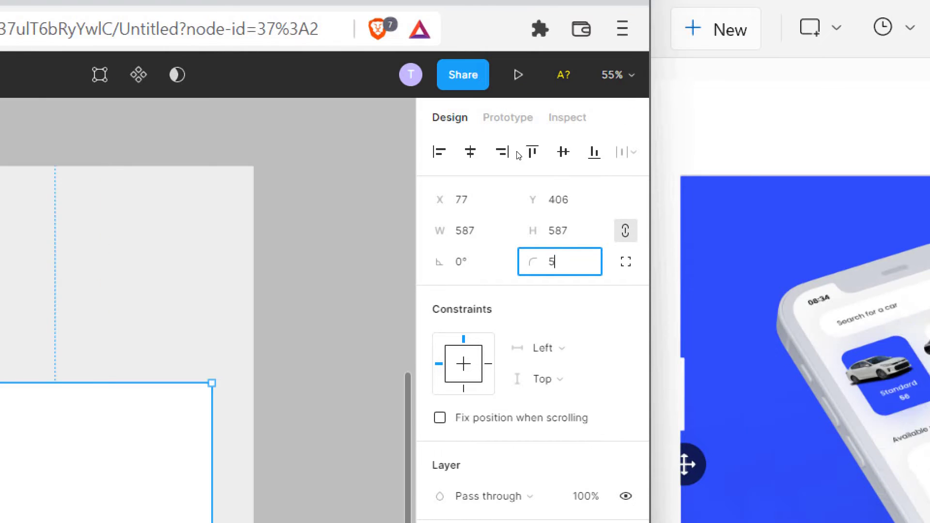
type("0")
key("Return")
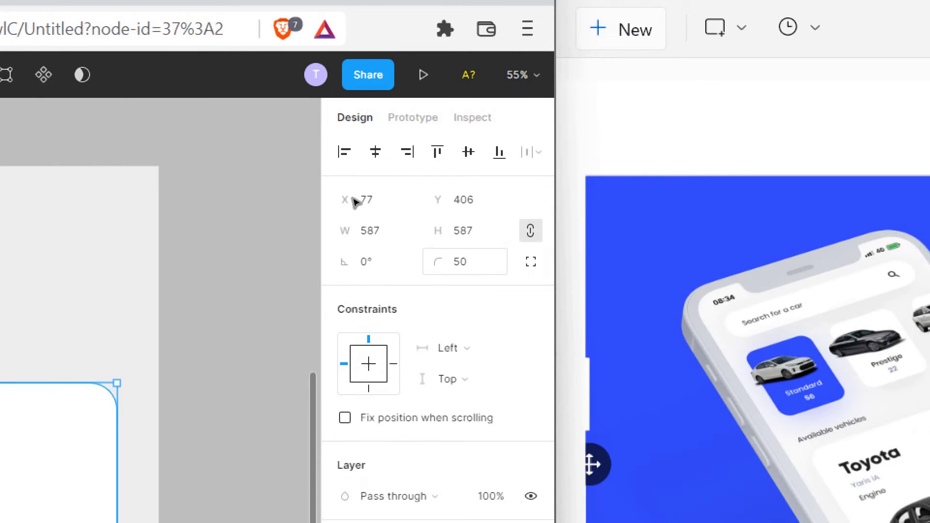
key("Escape")
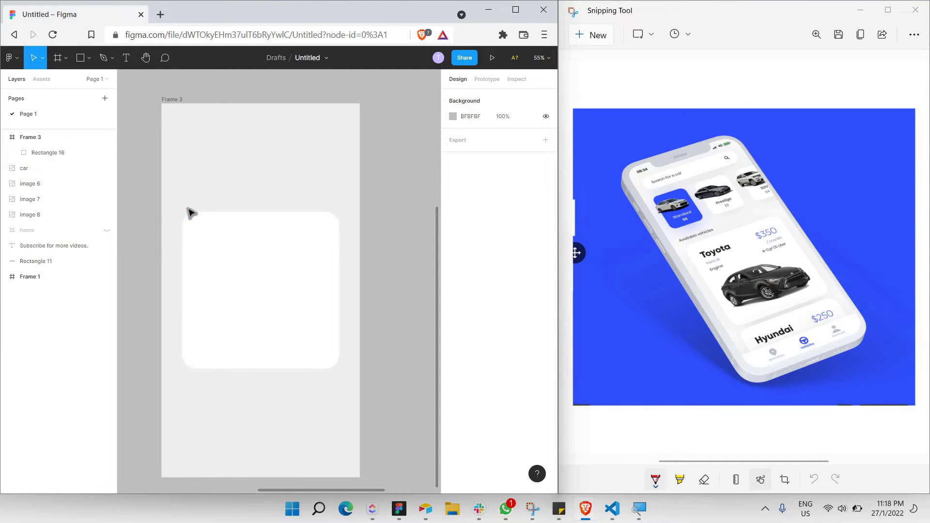
Add a text box about 274 × 96 in the card's upper-left corner with the text "Toypta"
left_click(258, 271)
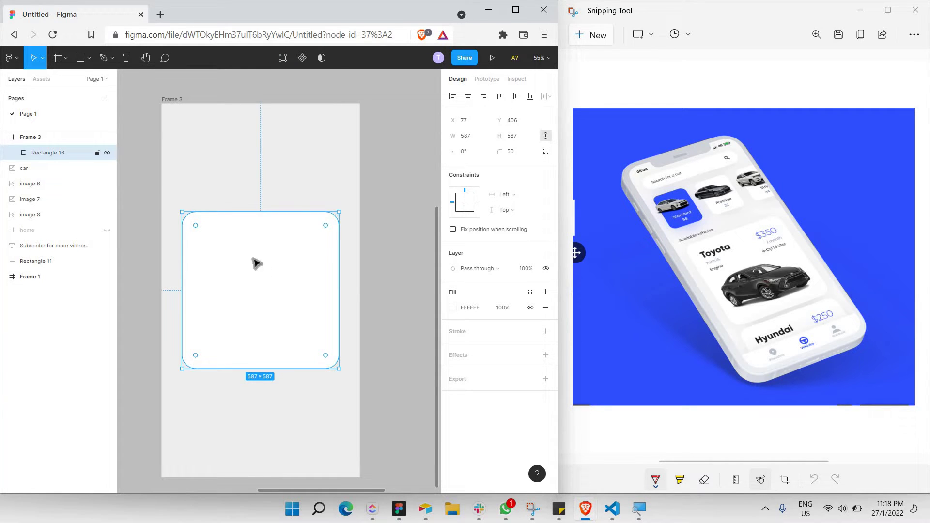
left_click(128, 60)
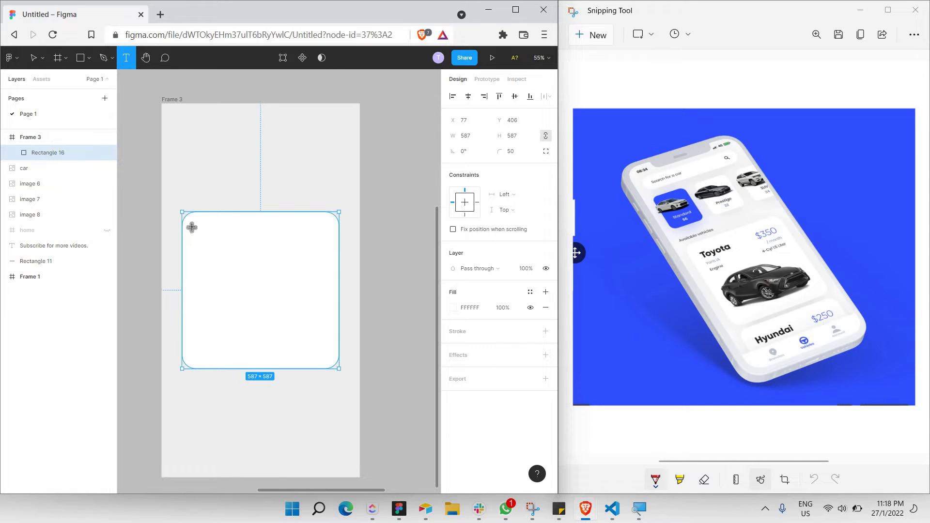
left_click_drag(191, 226, 264, 253)
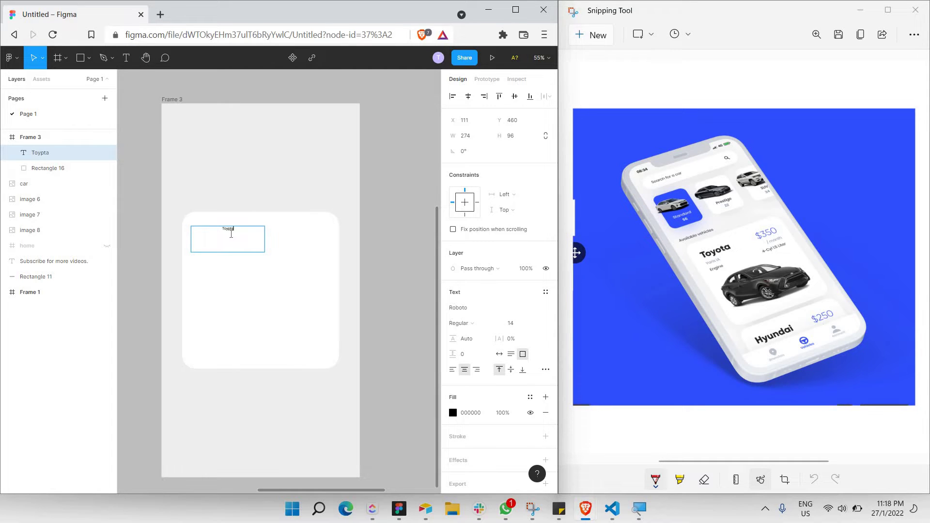
Set the font size of all the text in the card's title box to 36
key("ctrl+a")
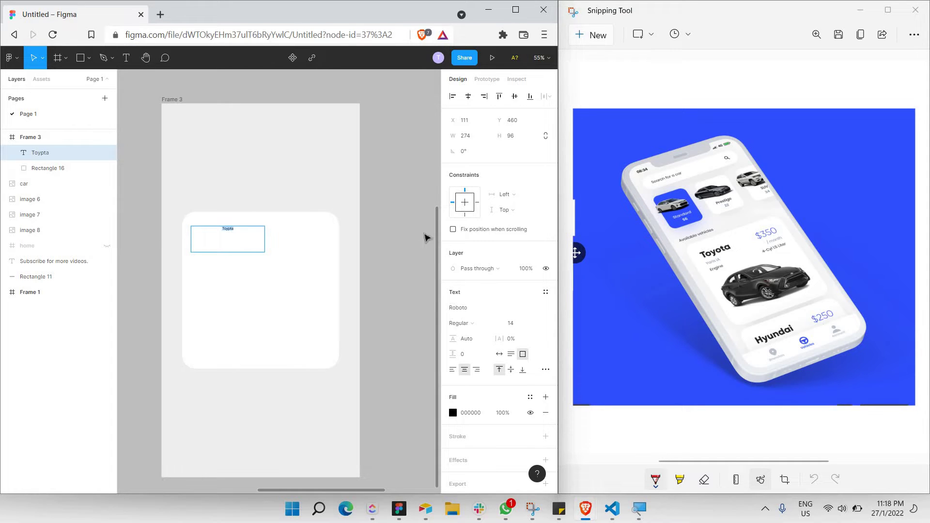
left_click(494, 309)
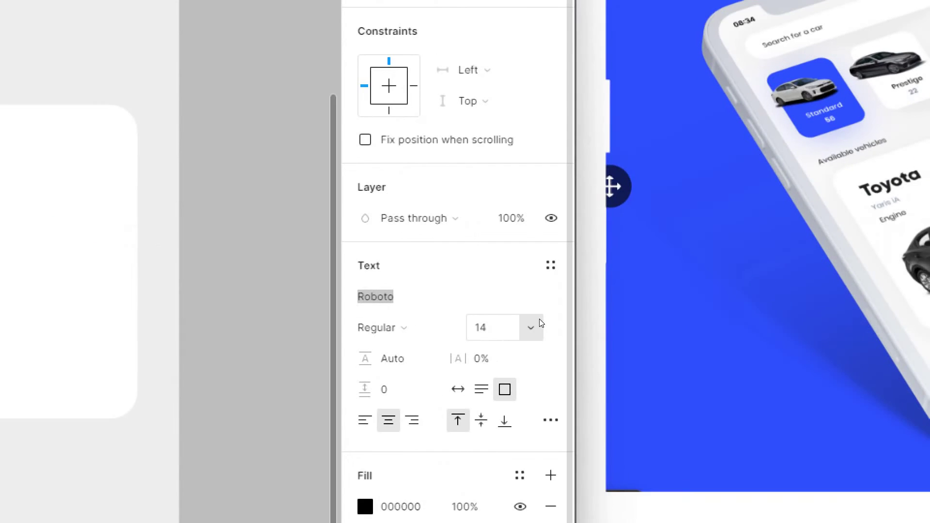
left_click(537, 323)
key("Down")
key("Down")
key("Down")
key("Return")
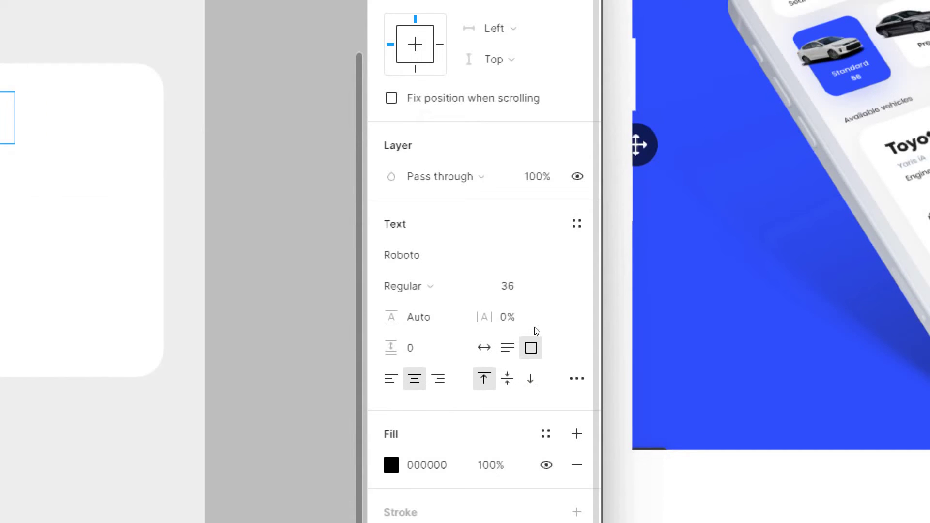
Set the font size of the card's title text to 64
left_click(557, 285)
key("Down")
key("Down")
key("Return")
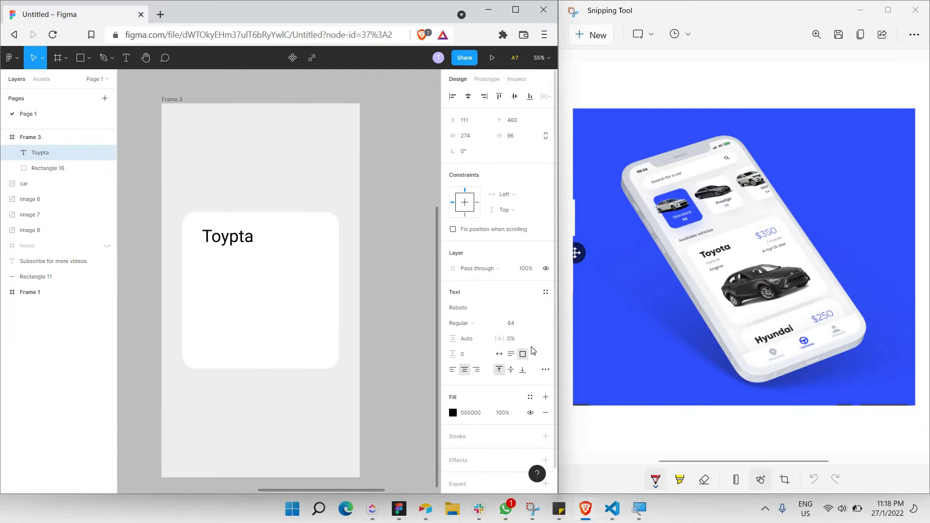
Correct the spelling of the card's title to "Toyota"
double_click(237, 238)
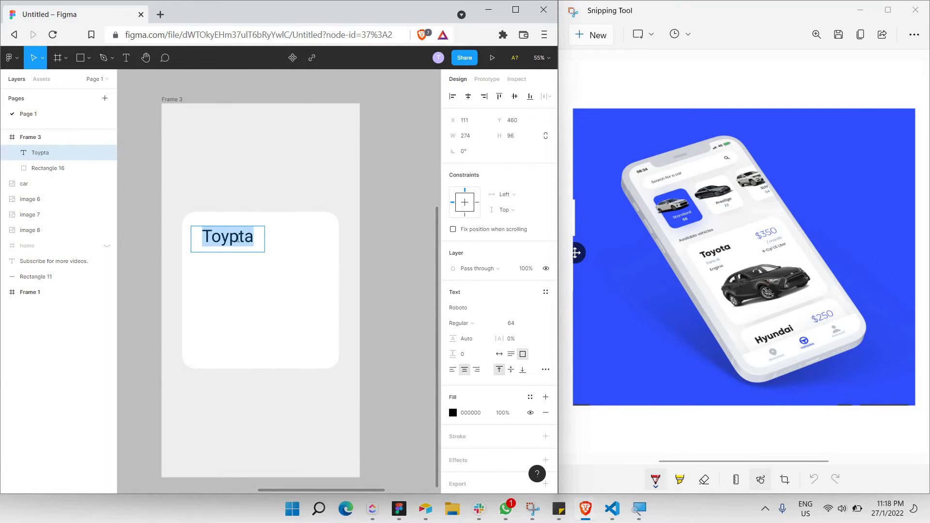
left_click(238, 237)
key("BackSpace")
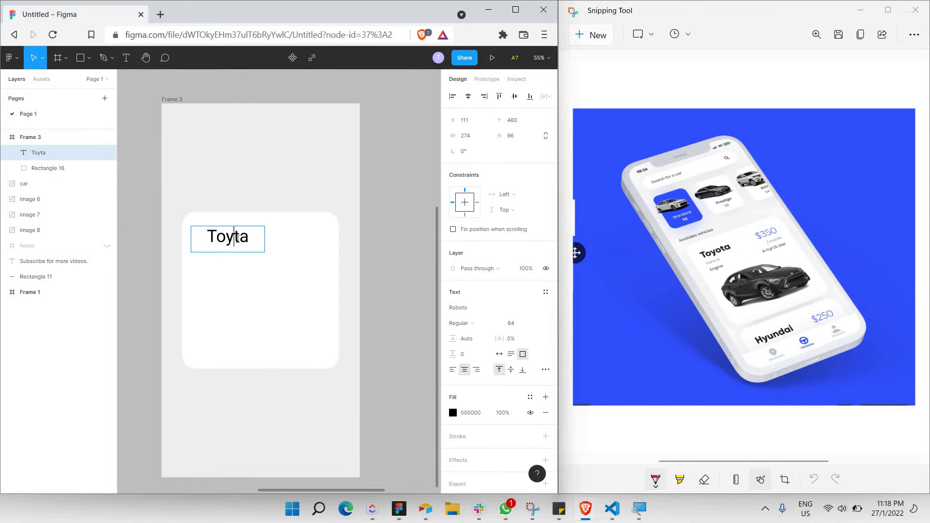
type("o")
Change the font of the whole "Toyota" title to Inter with the Bold weight
key("ctrl+a")
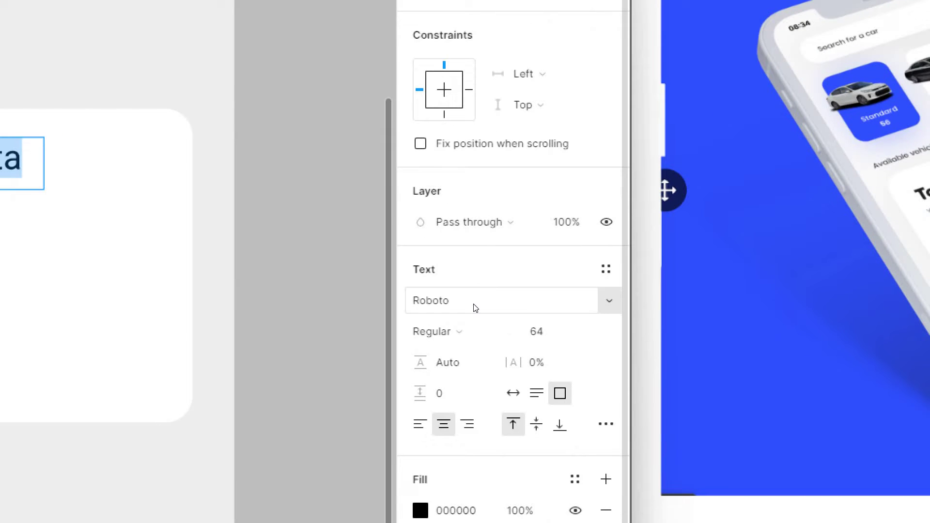
left_click(478, 308)
type("Inter")
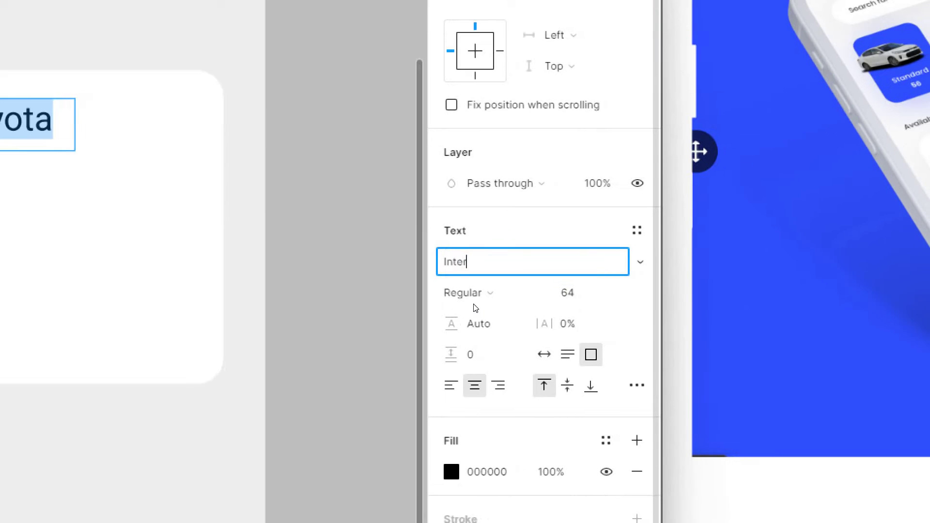
key("Return")
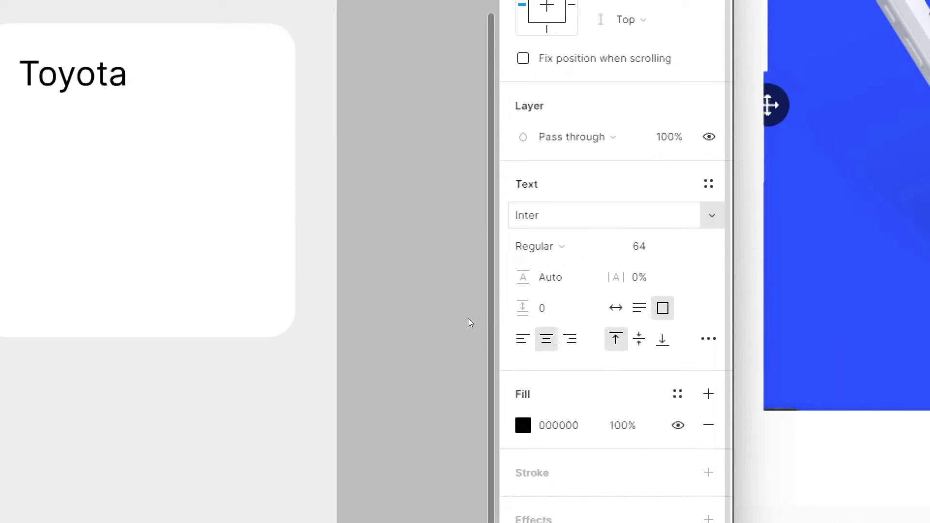
key("Tab")
key("Down")
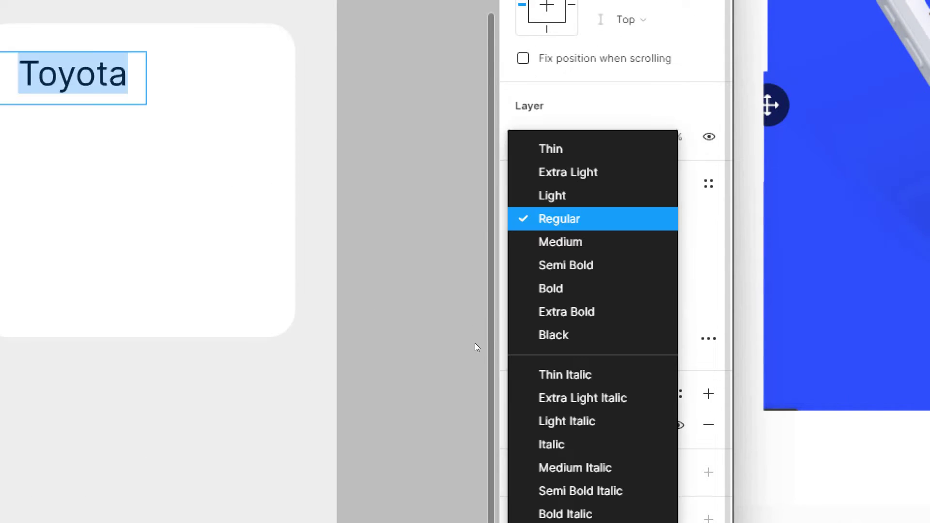
key("Down")
key("Down")
key("Down")
key("Return")
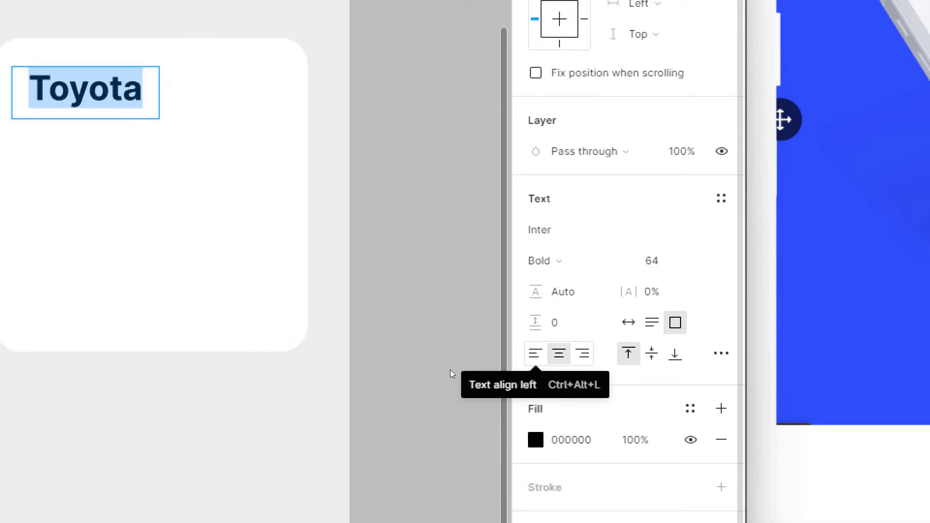
Left-align the "Toyota" title within its text box
key("ctrl+alt+l")
key("shift+1")
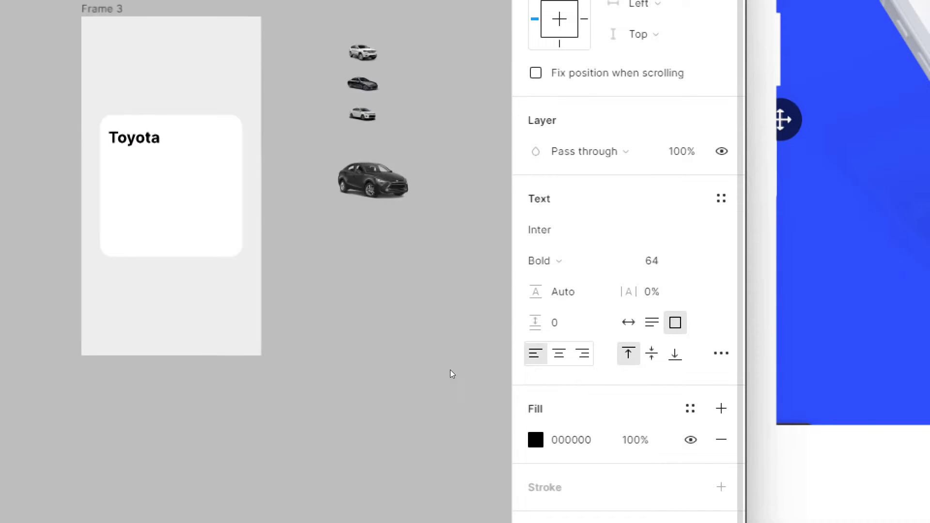
key("Return")
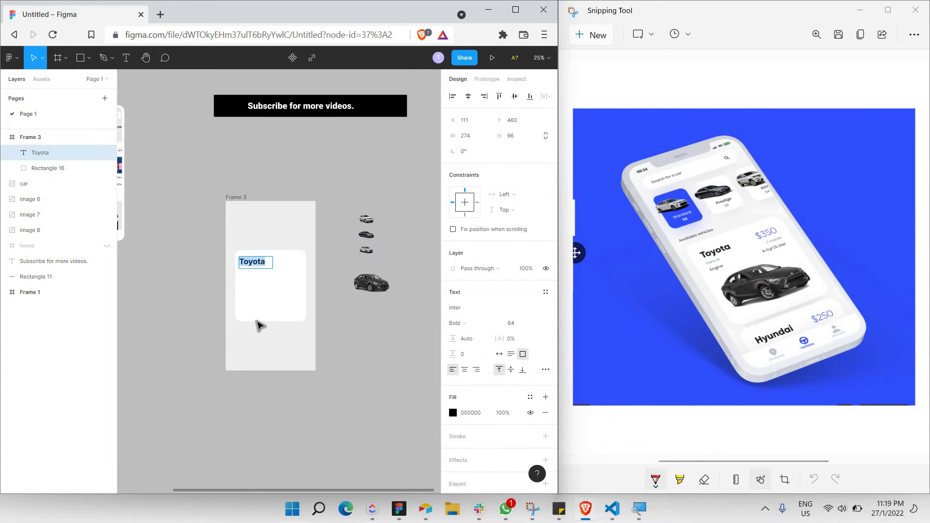
key("ctrl+plus")
left_click(285, 296)
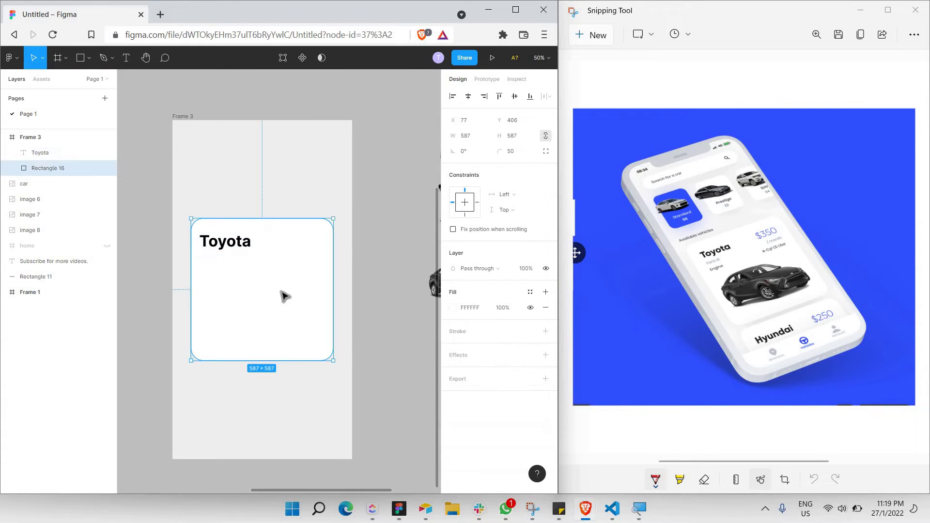
Place a copy of the "Toyota" title directly below the original and change its text to "Yaris i8"
left_click(231, 246)
key("ctrl+v")
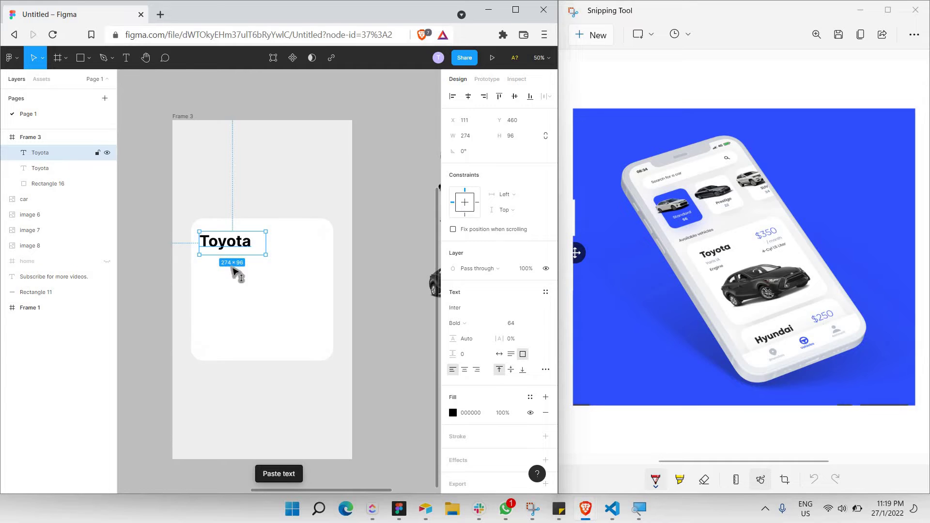
left_click_drag(234, 246, 241, 261)
double_click(241, 260)
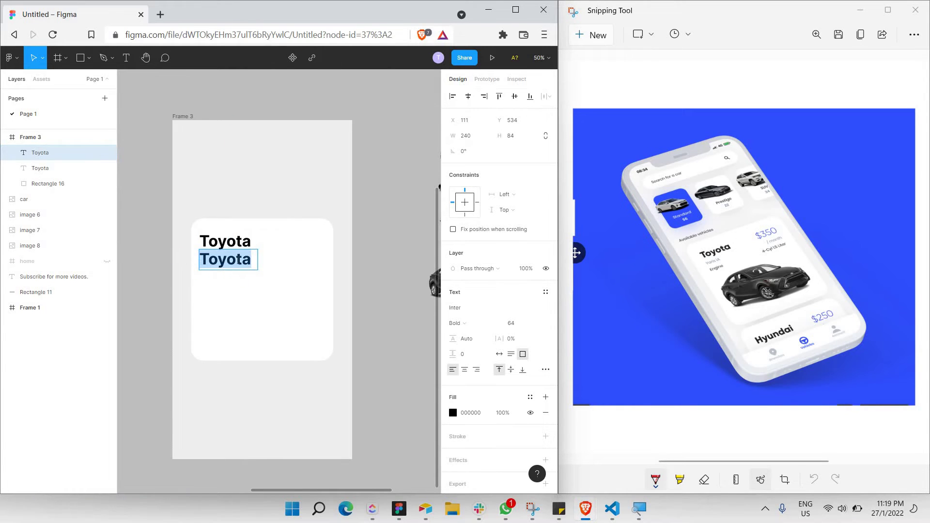
type("Yaris i8")
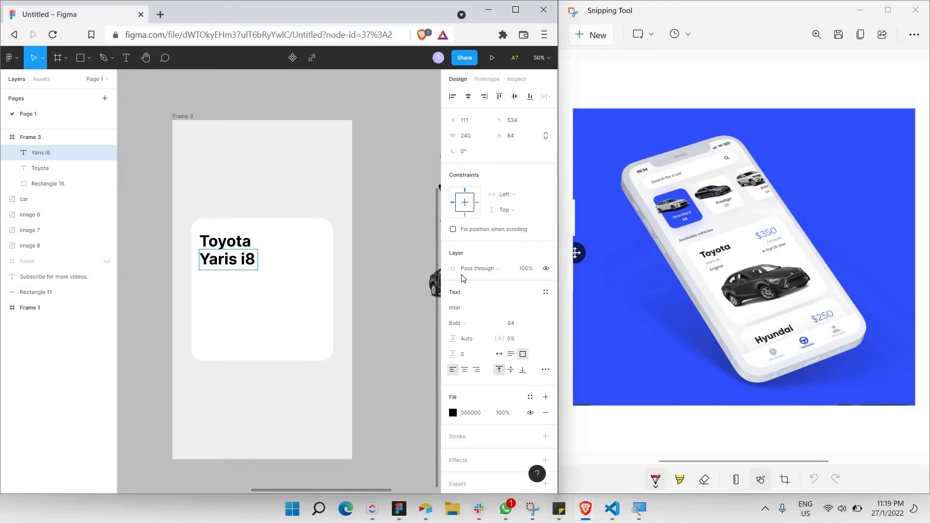
Set the font weight of the "Yaris i8" text to Medium
key("ctrl+a")
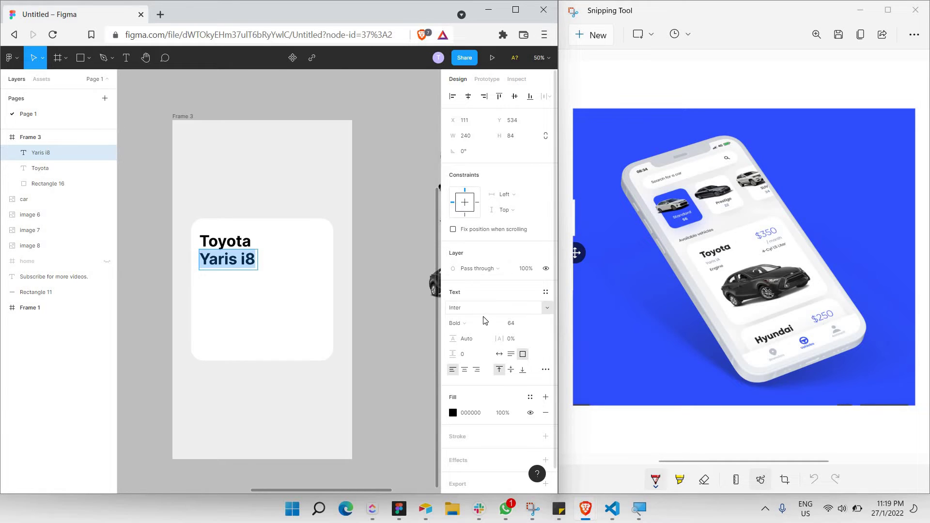
left_click(484, 323)
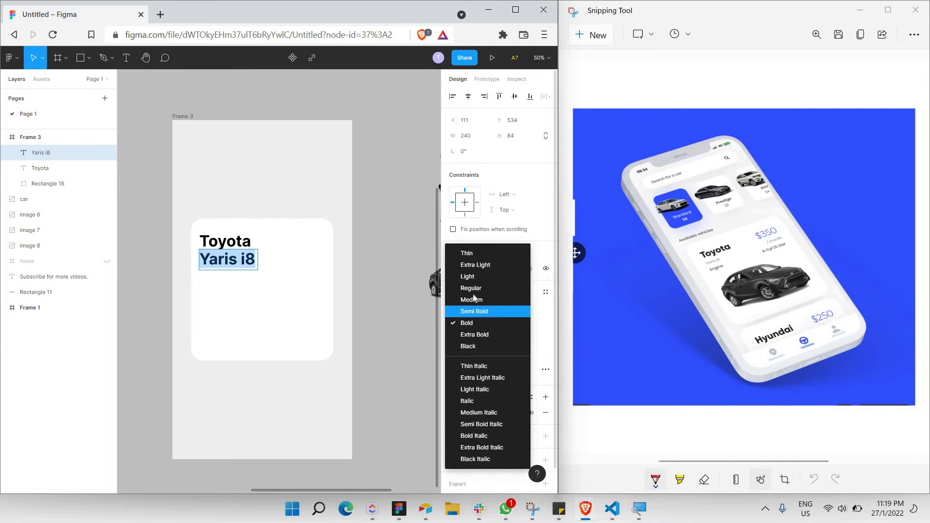
left_click(479, 299)
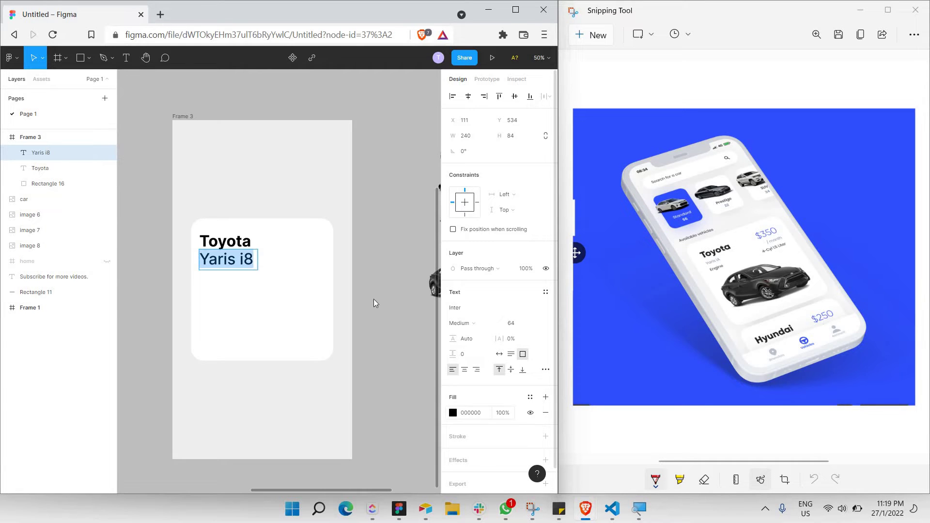
Set the fill colour of the "Yaris i8" text to light grey CCCCCC
left_click(453, 413)
type("DCDCDC")
key("Return")
type("CECECE")
key("Return")
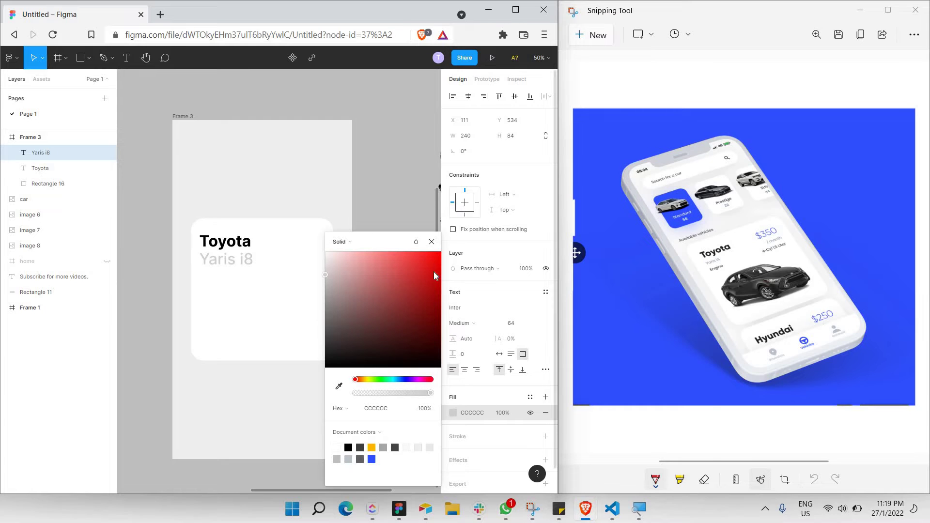
left_click(431, 241)
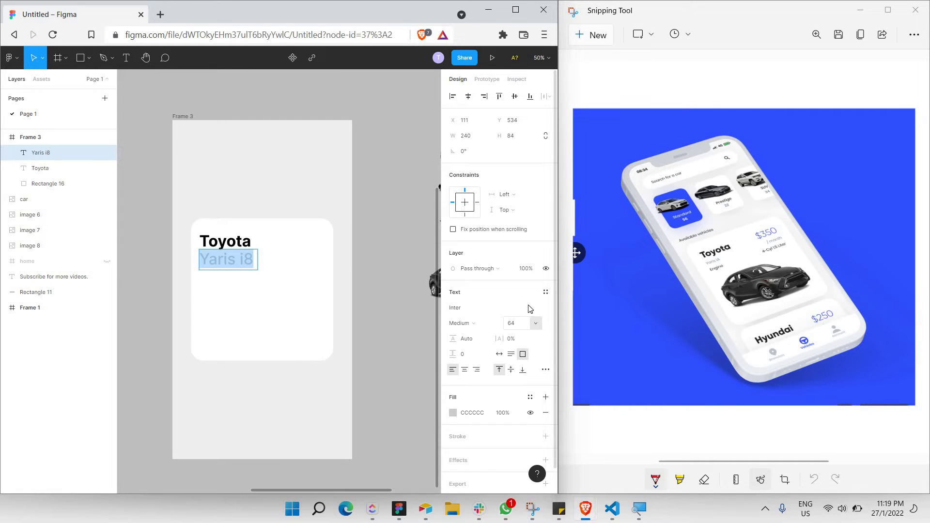
Reduce the "Yaris i8" font size to 36, shift the text to about X 123, Y 542 under the title, and deselect it
left_click(533, 323)
left_click(523, 280)
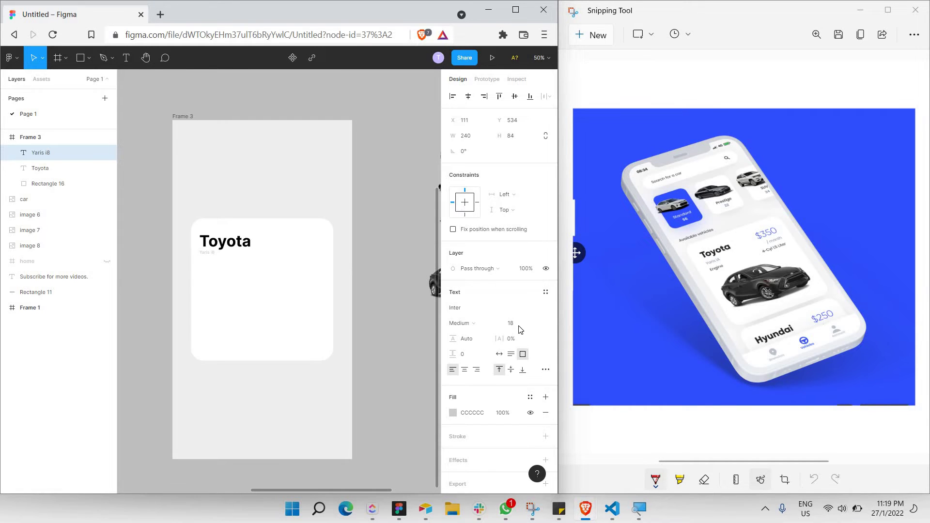
left_click(535, 323)
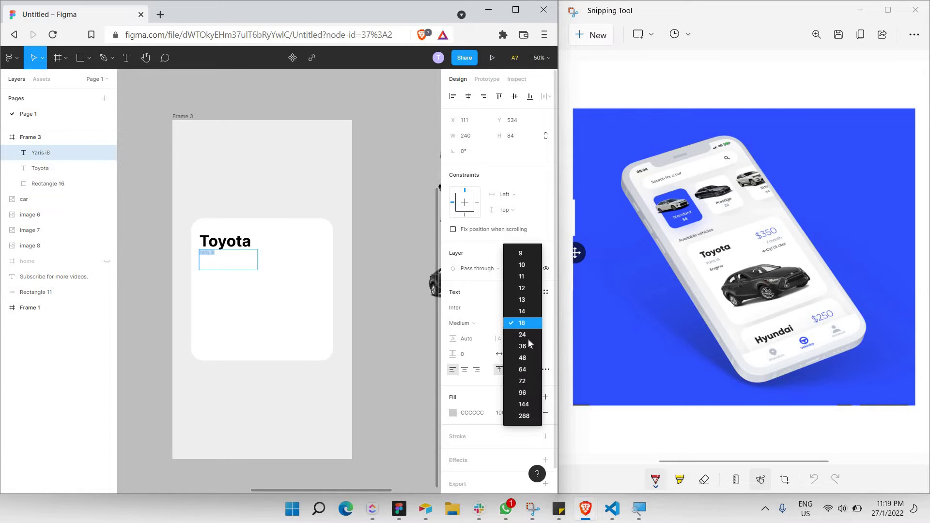
left_click(530, 335)
left_click(533, 325)
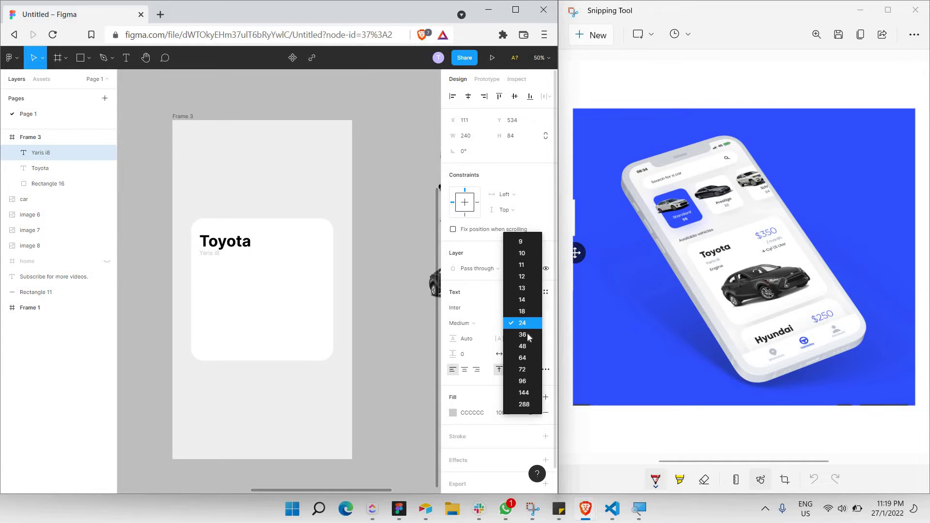
left_click(527, 343)
left_click_drag(201, 253, 203, 255)
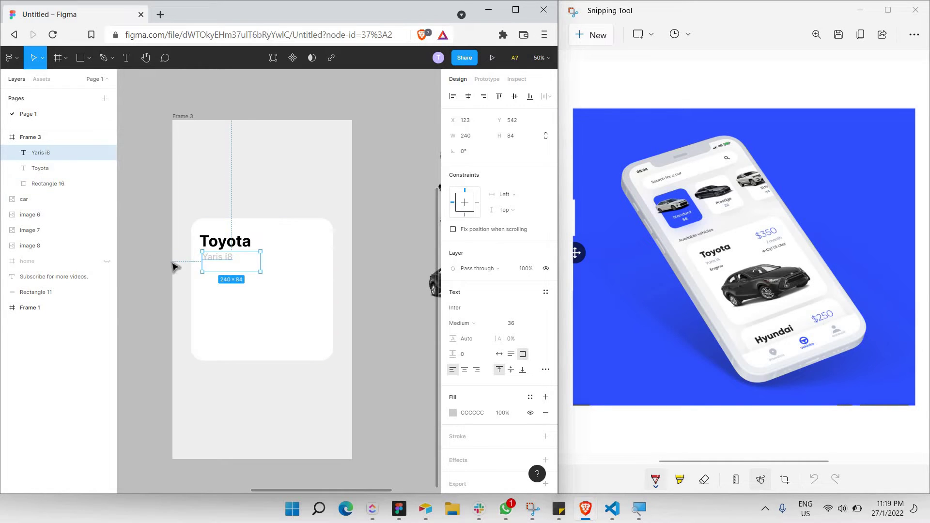
left_click(171, 264)
Duplicate the "Yaris i8" text just below at about X 123, Y 602 and change the copy to "Engine"
left_click(224, 262)
key("ctrl+c")
key("ctrl+v")
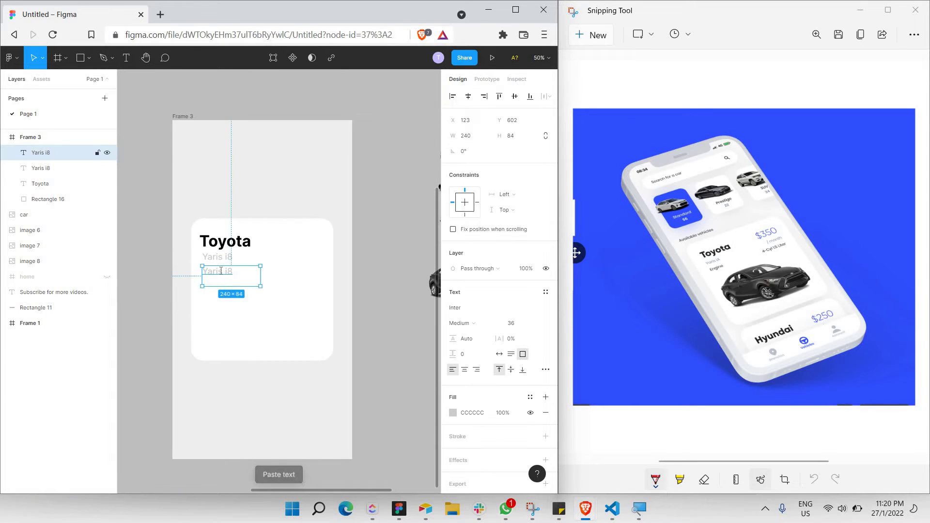
double_click(220, 271)
type("Engine")
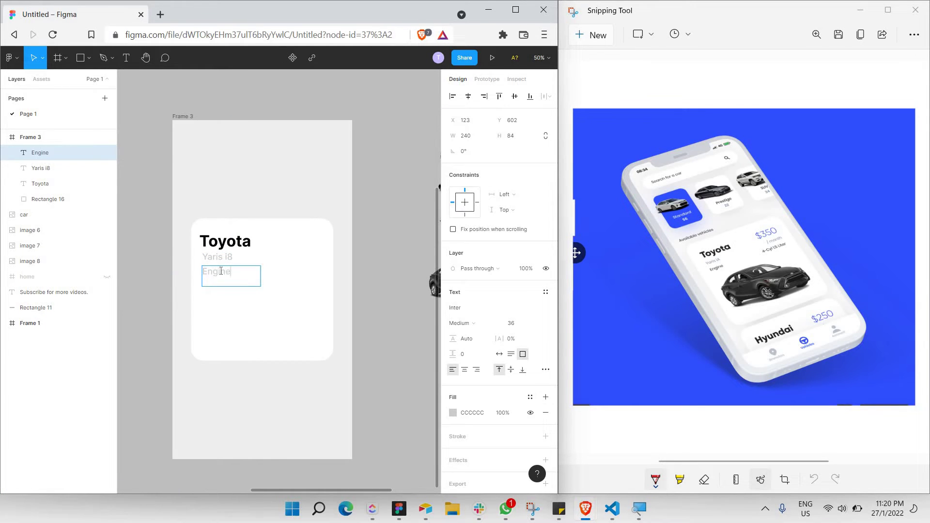
Set the fill colour of the "Engine" text to dark grey 717171
key("ctrl+a")
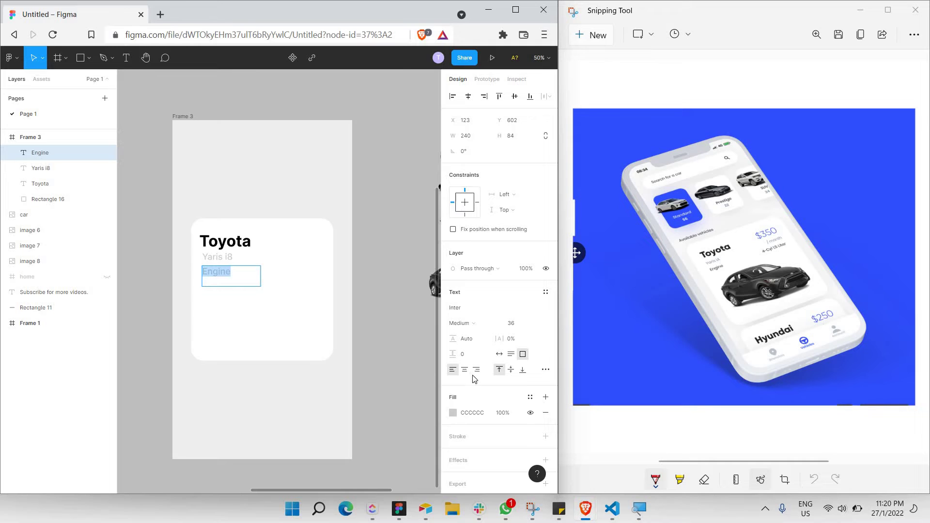
left_click(453, 413)
key("i")
left_click(205, 292)
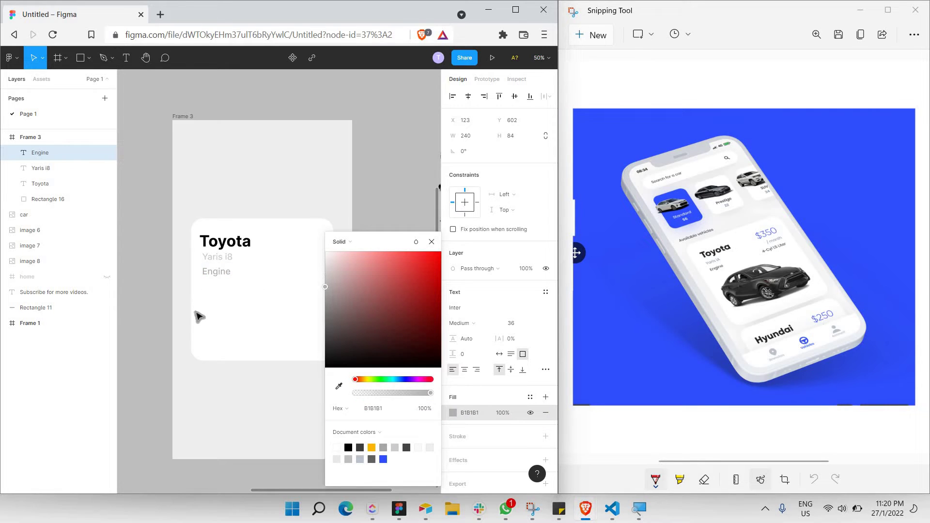
left_click(198, 320)
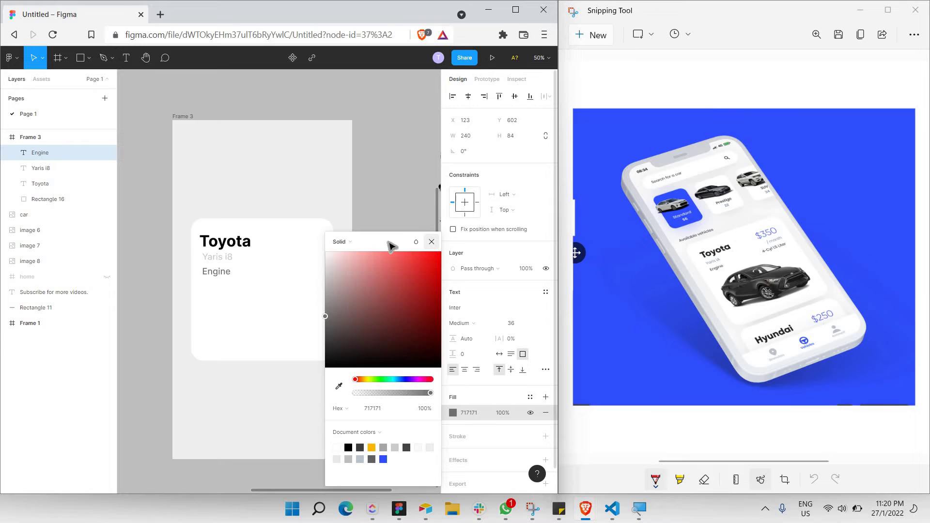
key("Escape")
key("Escape")
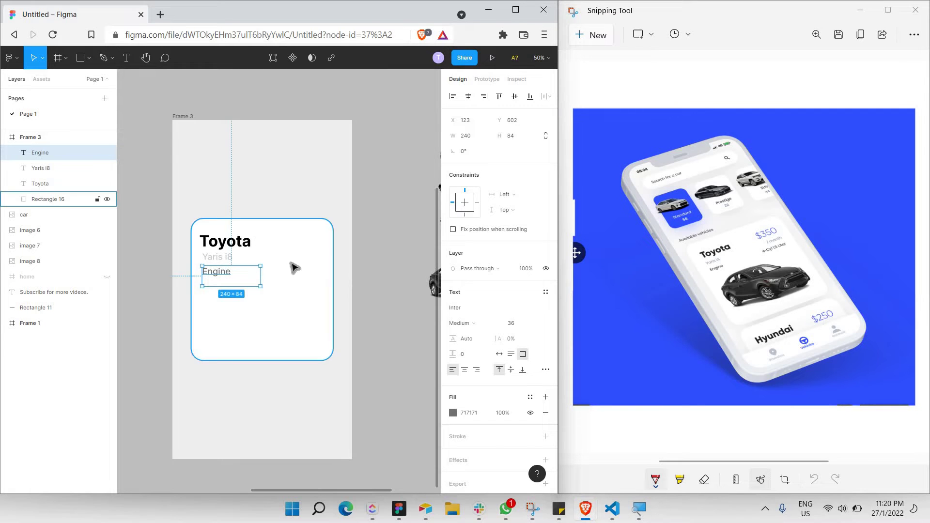
Move the large black car image from beside the frame into the lower part of the white card, at about X 196, Y 686
left_click(313, 275)
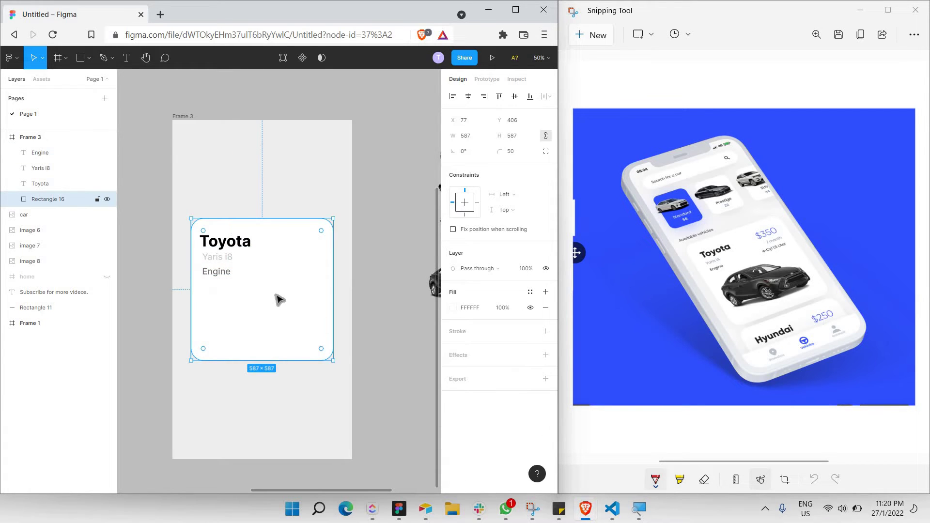
scroll(280, 299, "right", 3)
left_click(417, 286)
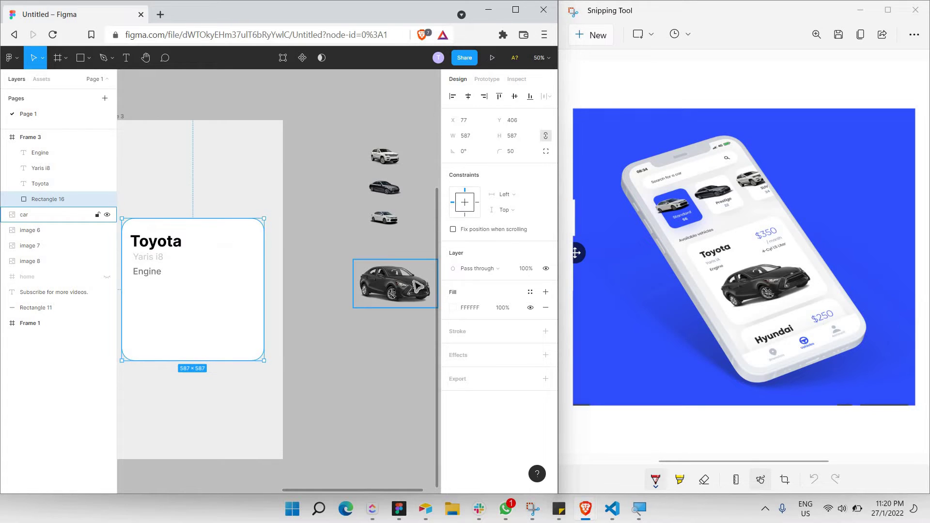
left_click_drag(416, 287, 328, 313)
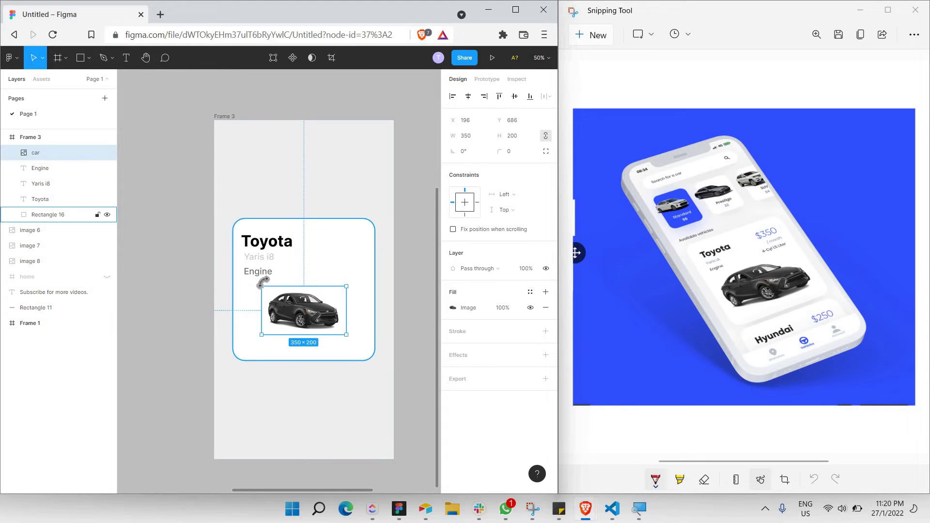
Enlarge the car image proportionally to about 560 × 320 and place it at about X 101, Y 602 to span the card's width
left_click_drag(253, 277, 227, 263)
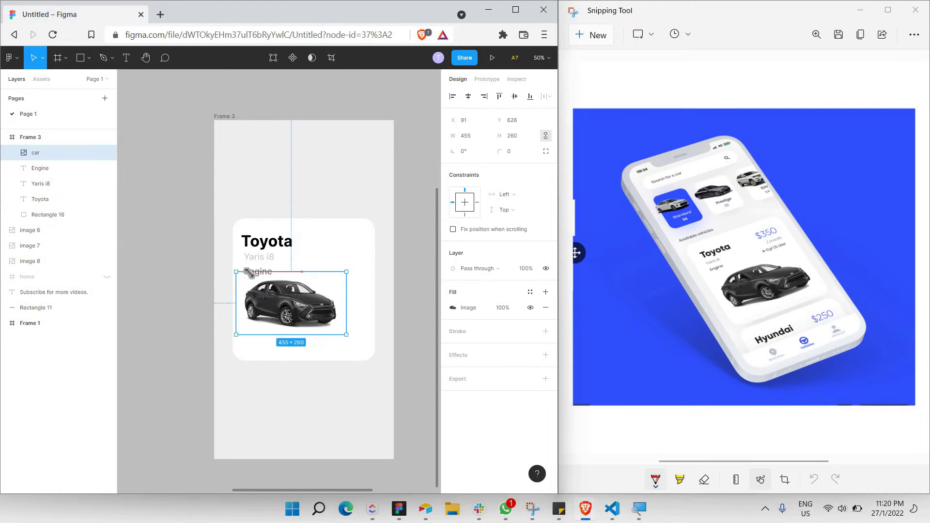
left_click_drag(345, 334, 382, 351)
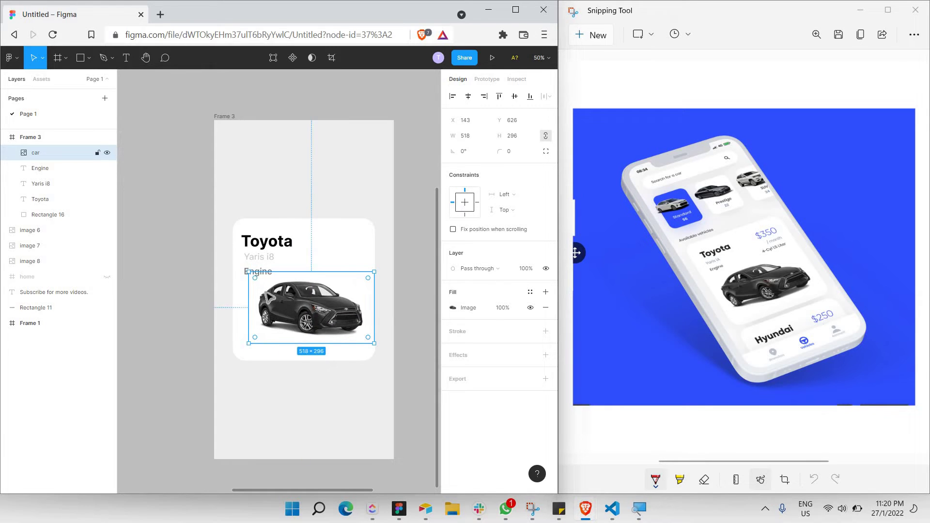
left_click_drag(245, 268, 234, 262)
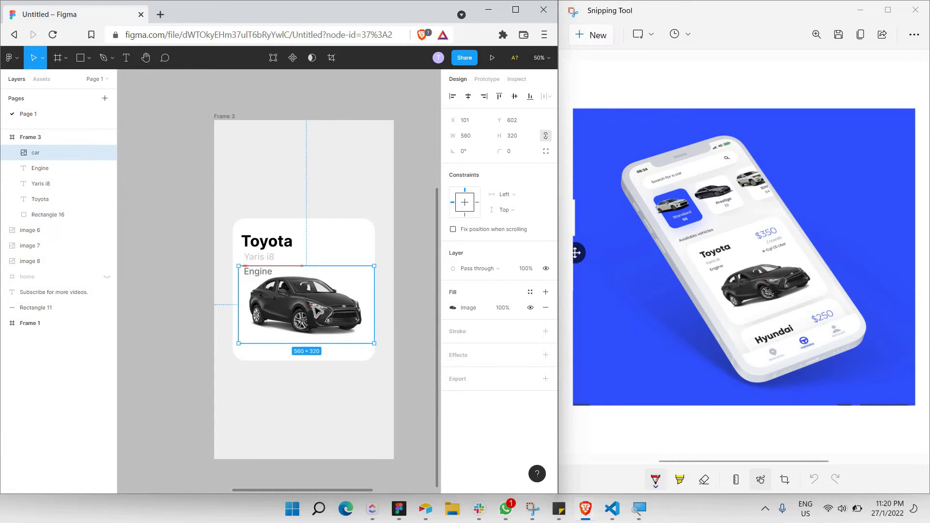
Move the car image slightly lower in the card to leave space below the "Engine" text
mouse_move(318, 314)
left_mouse_down()
mouse_move(315, 328)
mouse_move(308, 316)
mouse_move(317, 332)
left_mouse_up()
left_click(310, 261)
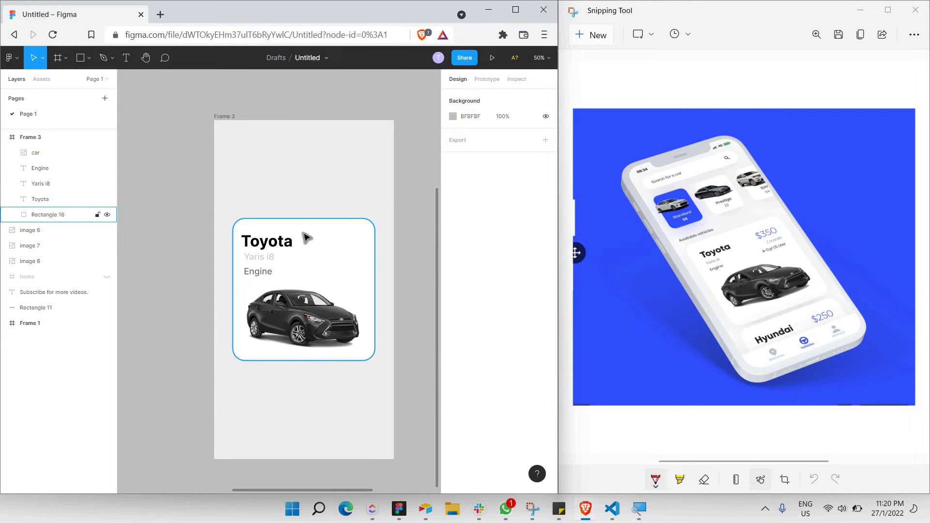
Duplicate the "Toyota" heading and place the copy beside it at about X 390, Y 480
left_click(284, 247)
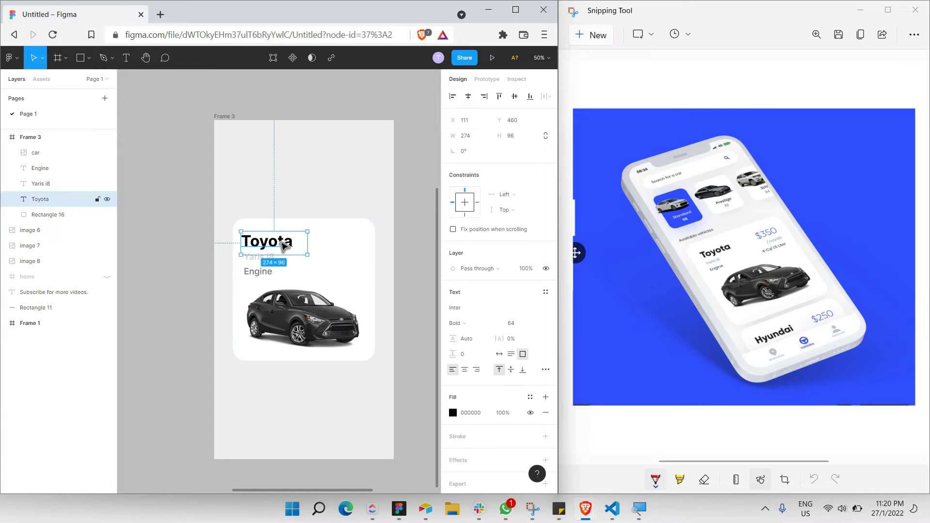
key("ctrl+v")
left_click_drag(288, 241, 354, 245)
key("super+n")
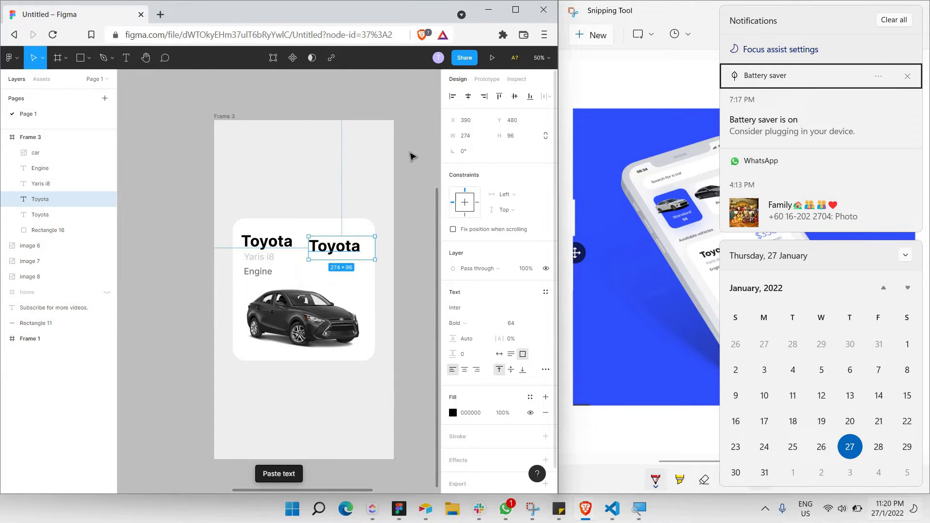
left_click(413, 156)
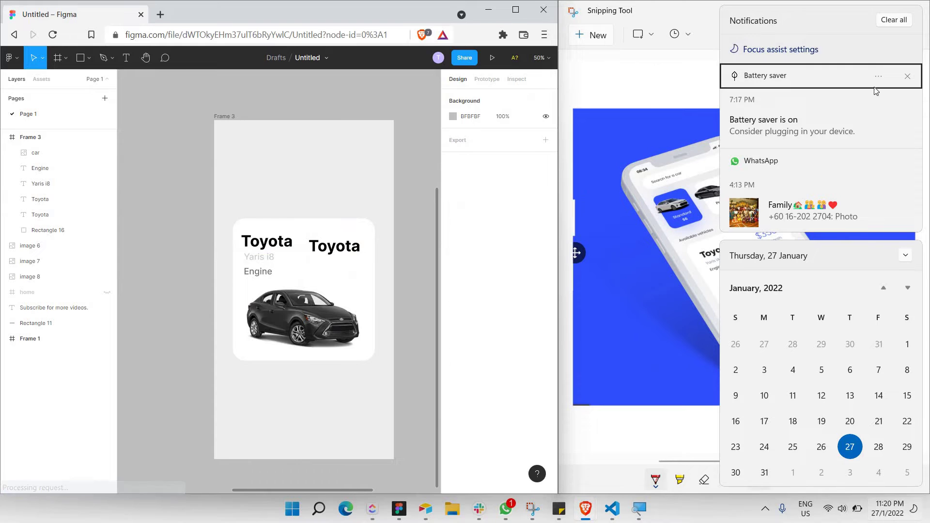
left_click(927, 211)
left_click(906, 256)
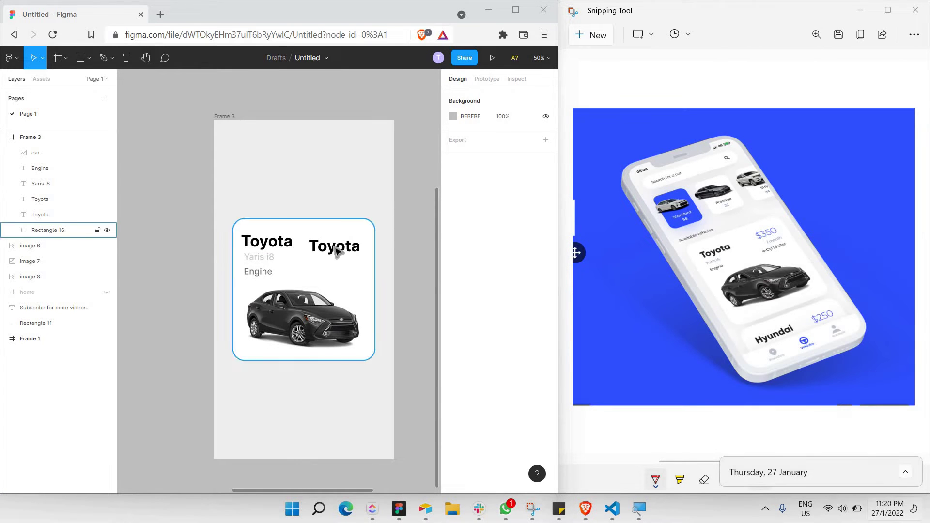
Right-align the copied heading's text and place it at about X 363, Y 460, level with the original "Toyota"
double_click(343, 252)
key("Escape")
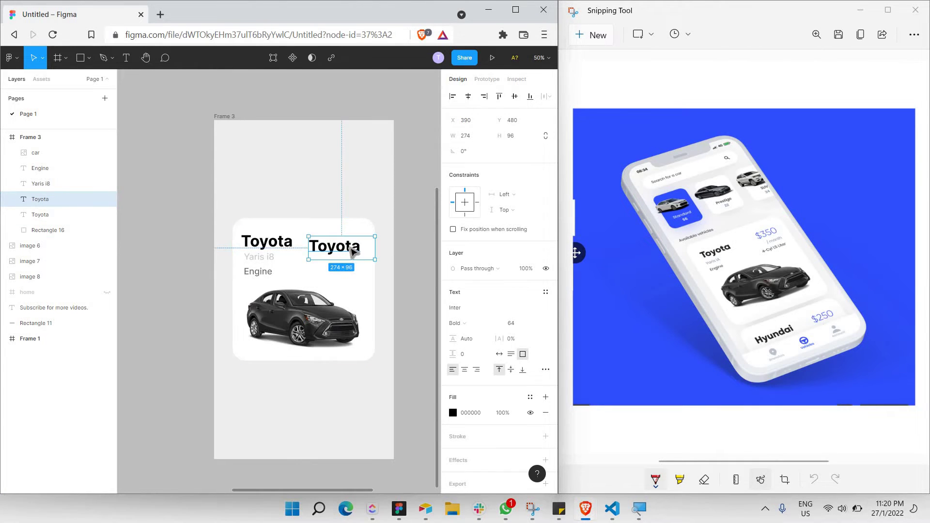
left_click_drag(369, 248, 369, 243)
key("Return")
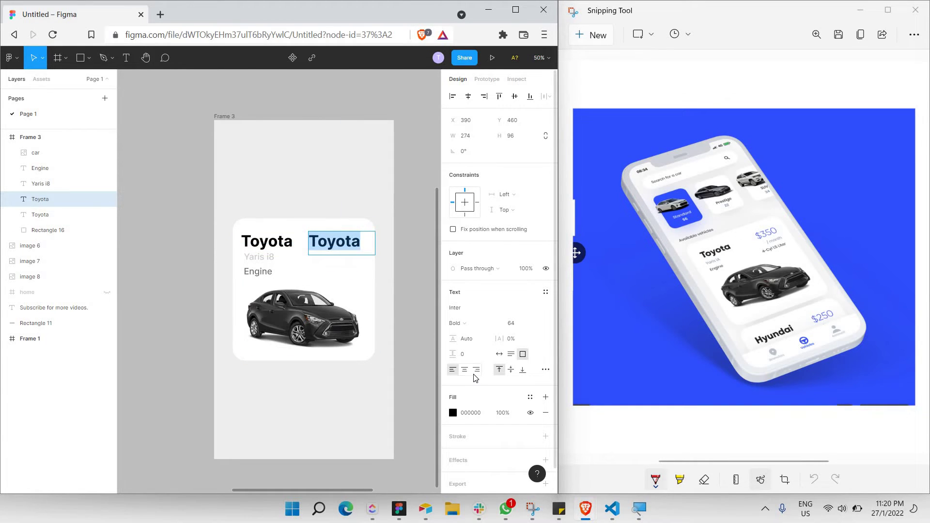
left_click(476, 370)
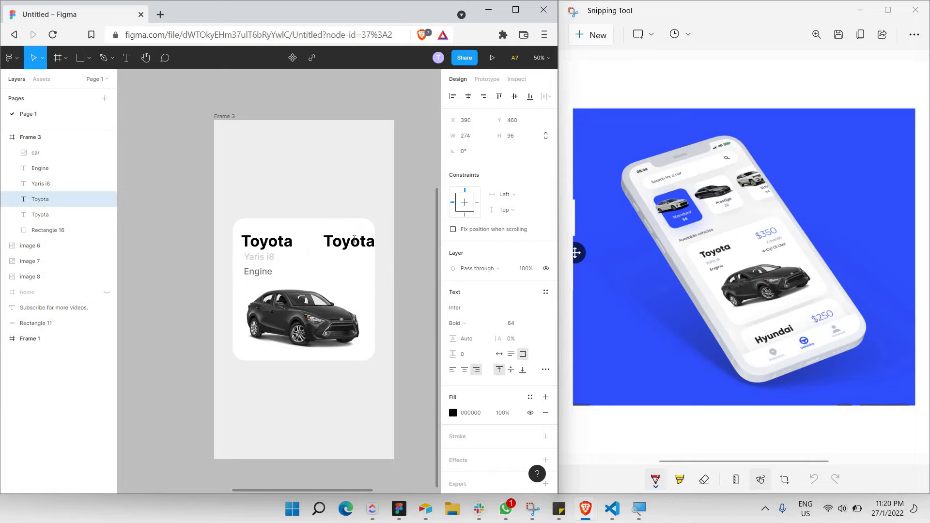
key("Escape")
left_click_drag(356, 242, 348, 242)
Change the copied heading's text to "$350" and set its font weight to Regular
double_click(348, 237)
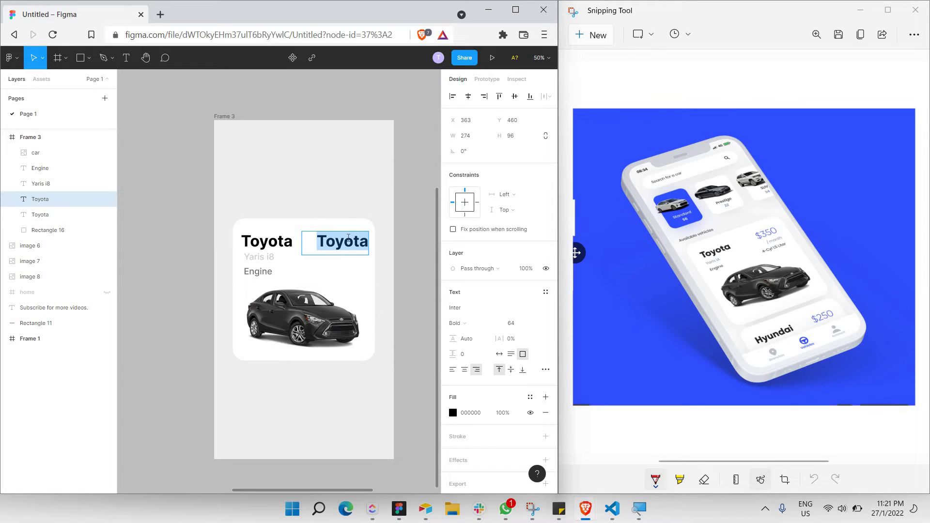
type("$350")
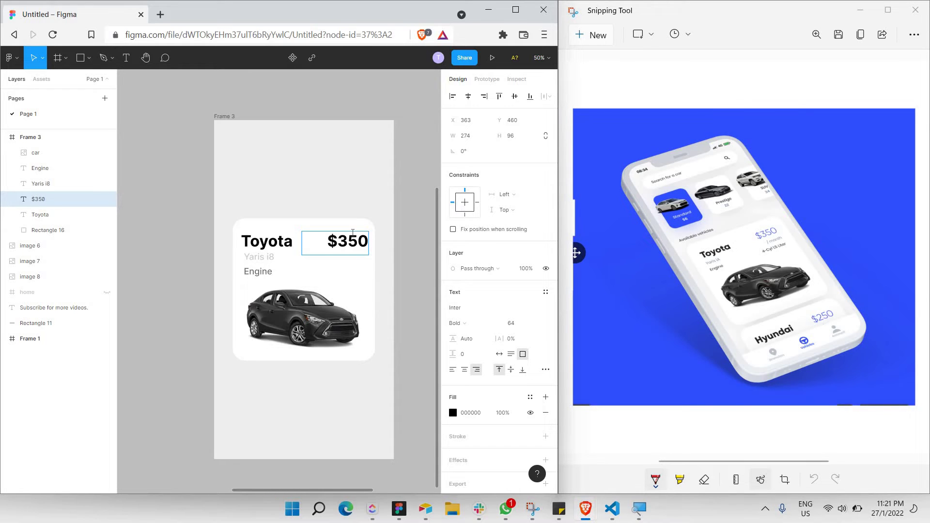
triple_click(352, 232)
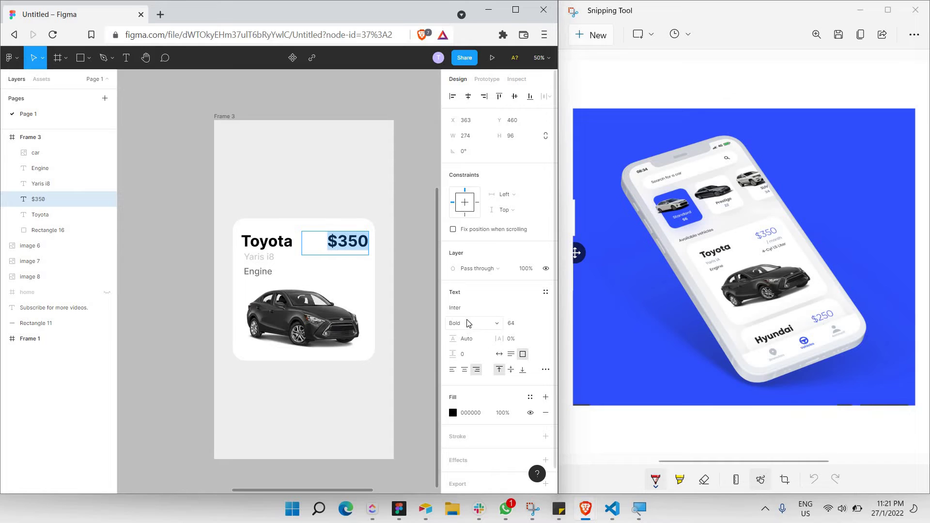
left_click(467, 322)
left_click(468, 276)
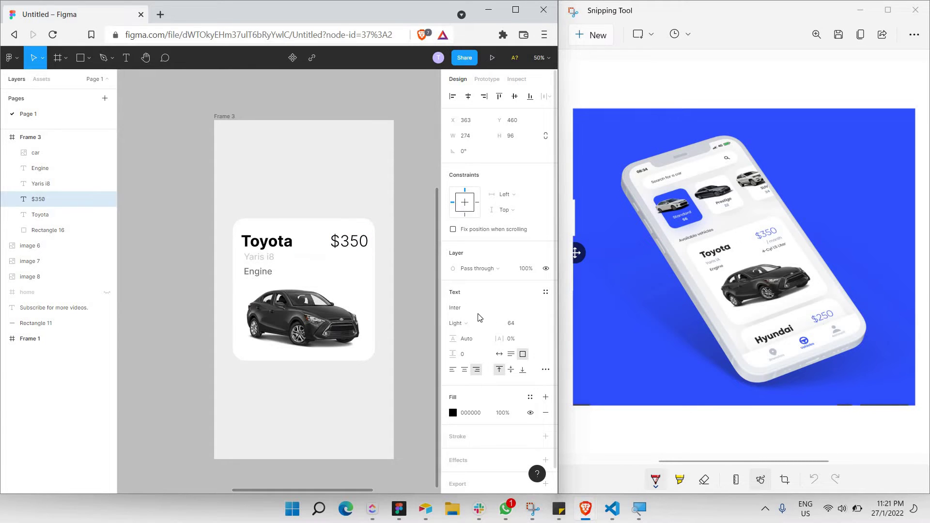
left_click(468, 323)
left_click(466, 307)
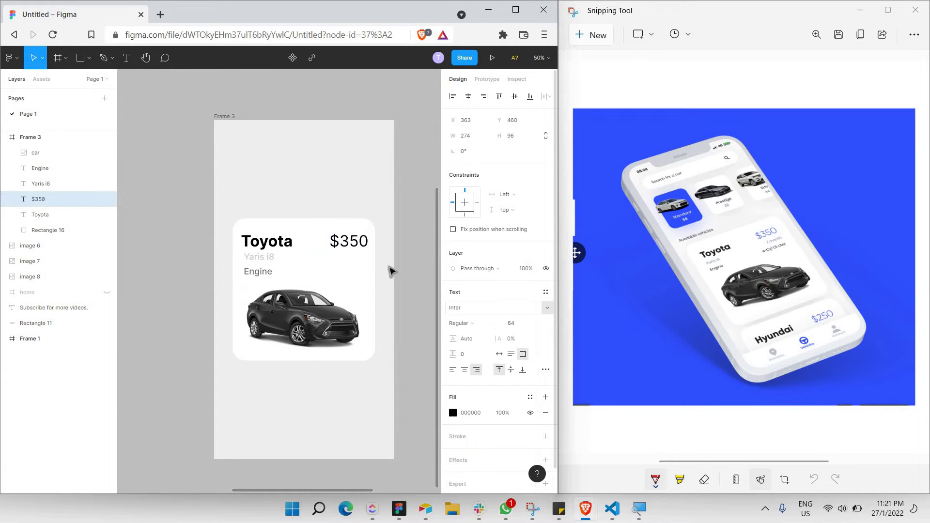
Set the fill colour of the "$350" text to blue 001AFF
double_click(356, 242)
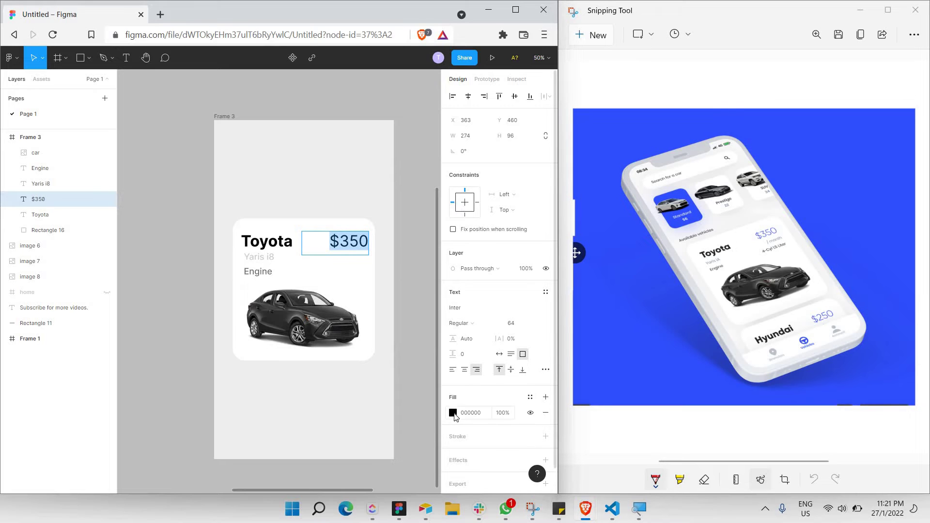
left_click(452, 413)
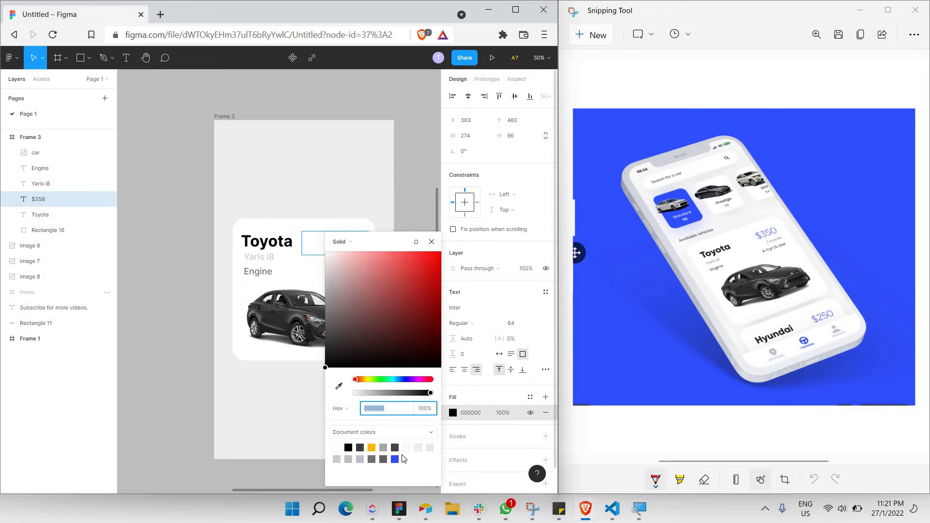
left_click(405, 379)
left_click(440, 252)
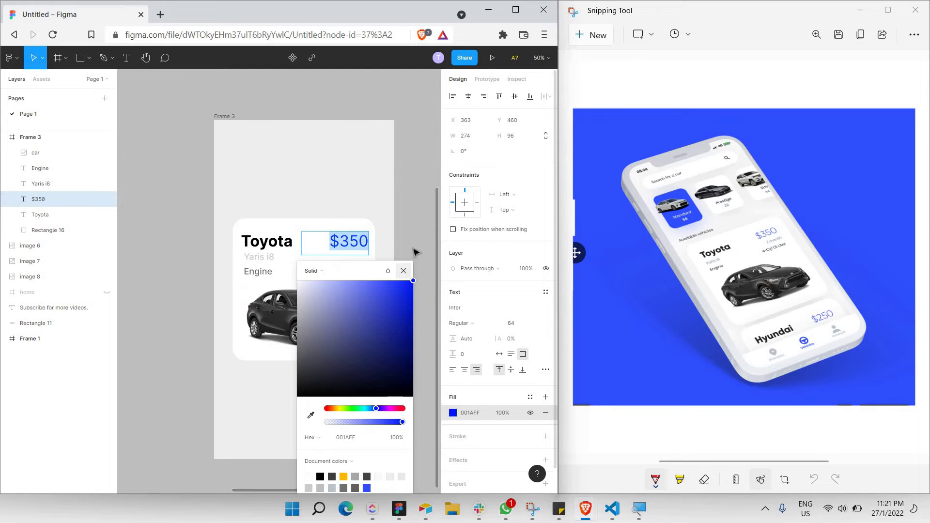
key("Escape")
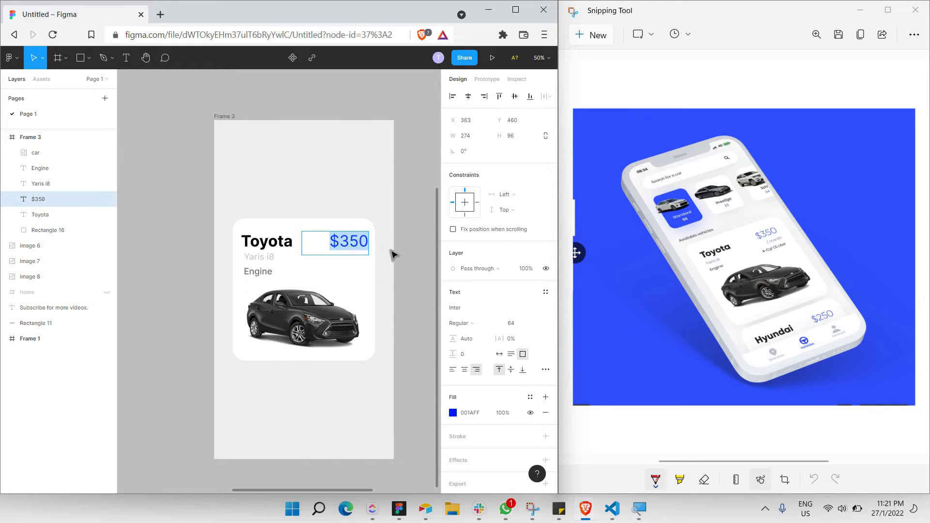
key("Escape")
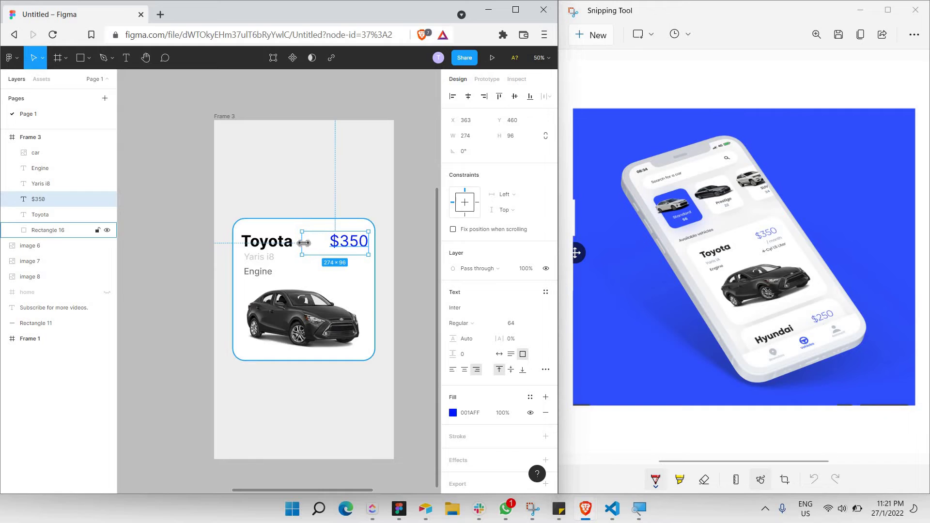
Shrink the "$350" text box to about 187 × 82 and place it at about X 428, Y 467
left_click_drag(303, 242, 352, 246)
key("Escape")
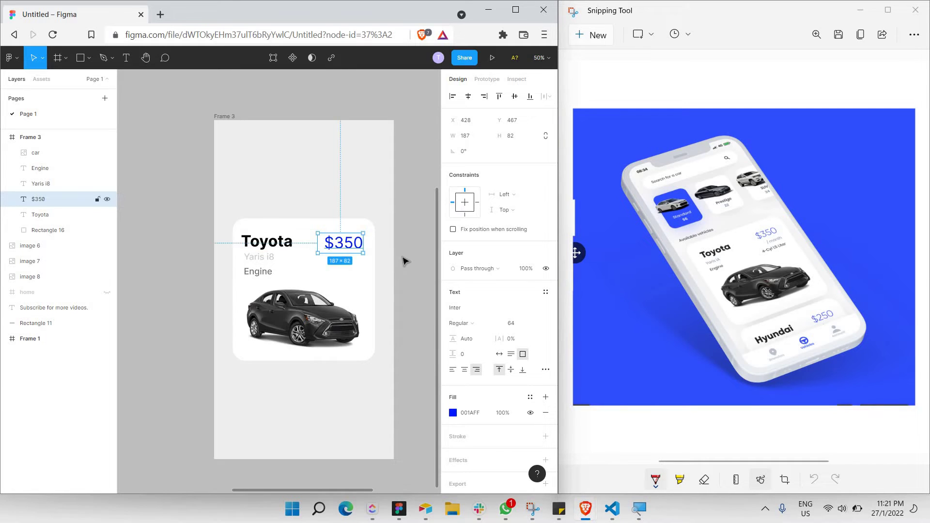
left_click(402, 262)
Duplicate the "Yaris i8" text, right-align the copy and place it under the price at about X 375, Y 542
left_click(354, 249)
left_click(270, 264)
key("ctrl+v")
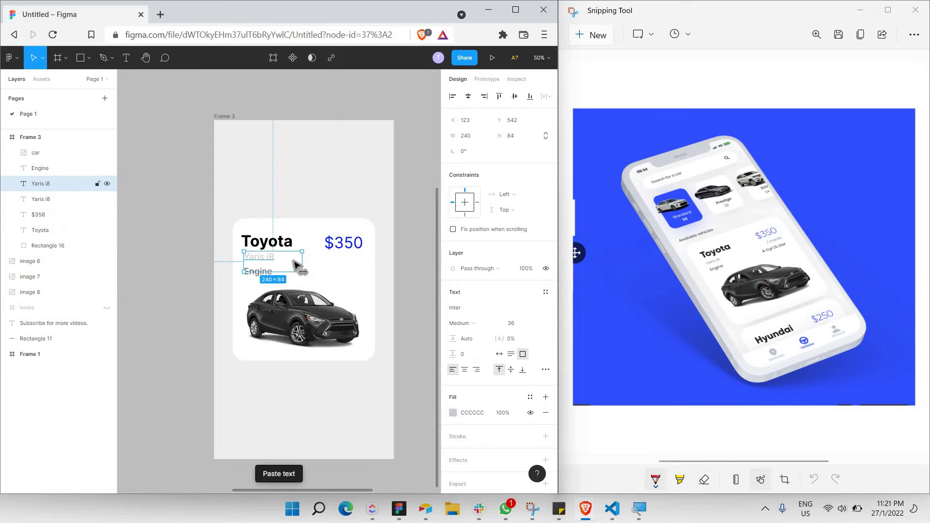
left_click_drag(270, 264, 356, 260)
double_click(355, 261)
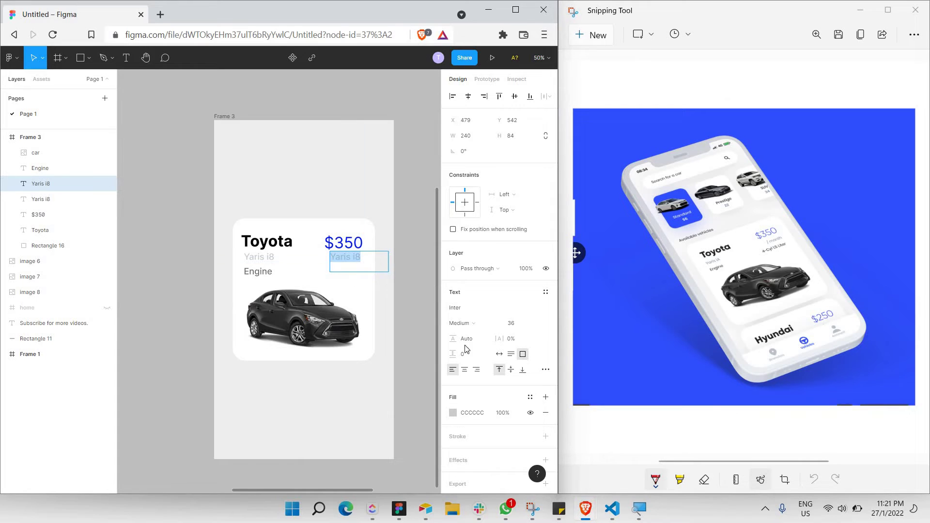
key("ctrl+alt+r")
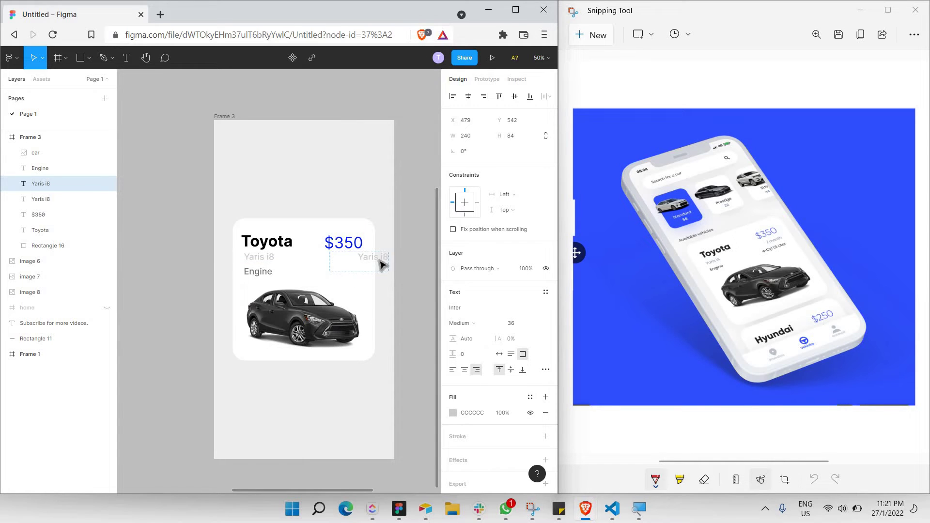
key("Escape")
left_click_drag(364, 262, 353, 261)
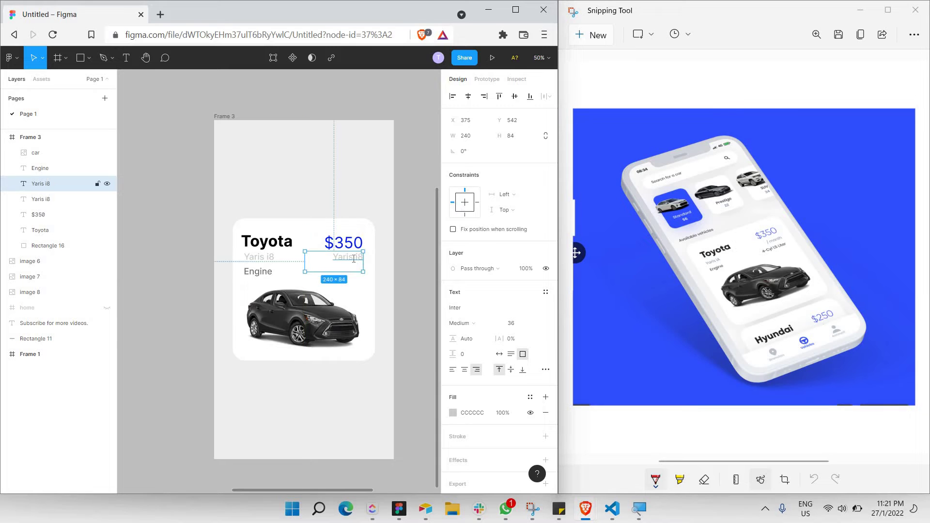
Change the text below the price to "/month" and set its font size to 24
double_click(354, 258)
type("/month")
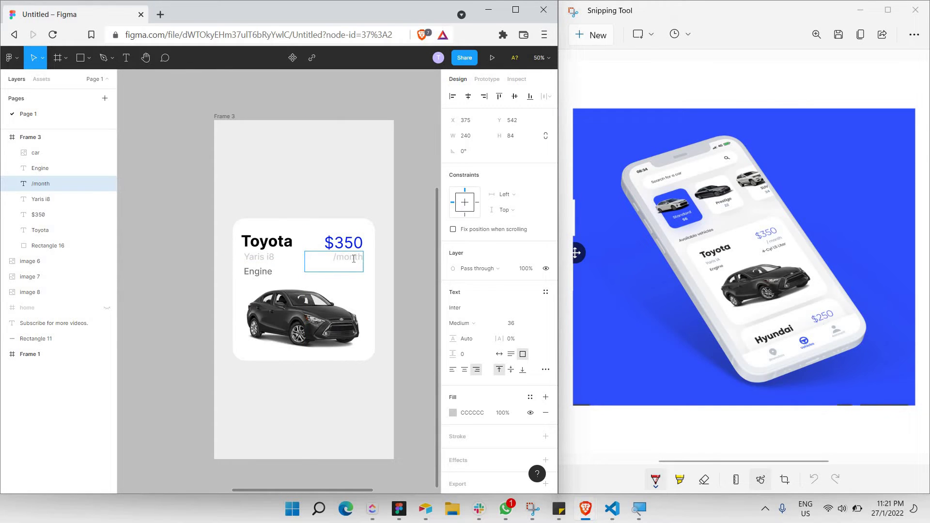
key("ctrl+a")
left_click(533, 323)
type("12")
key("Return")
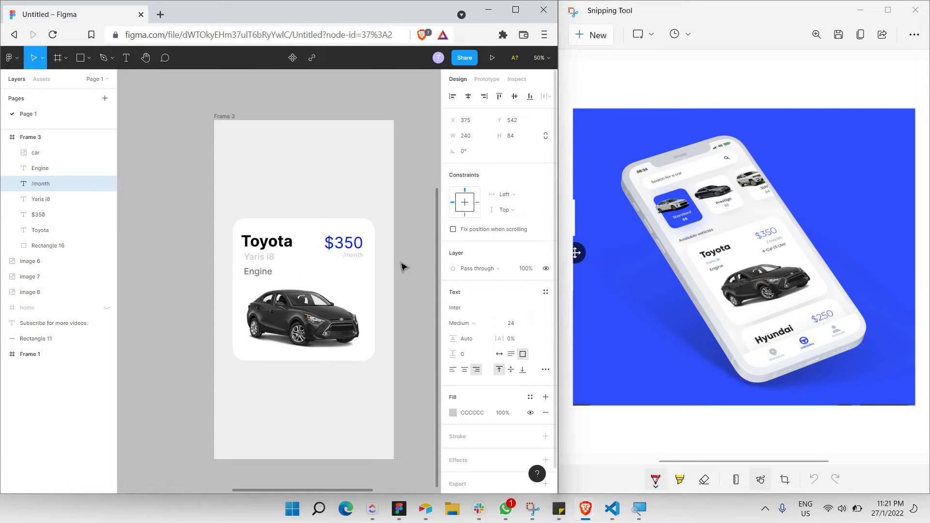
key("Escape")
left_click(400, 263)
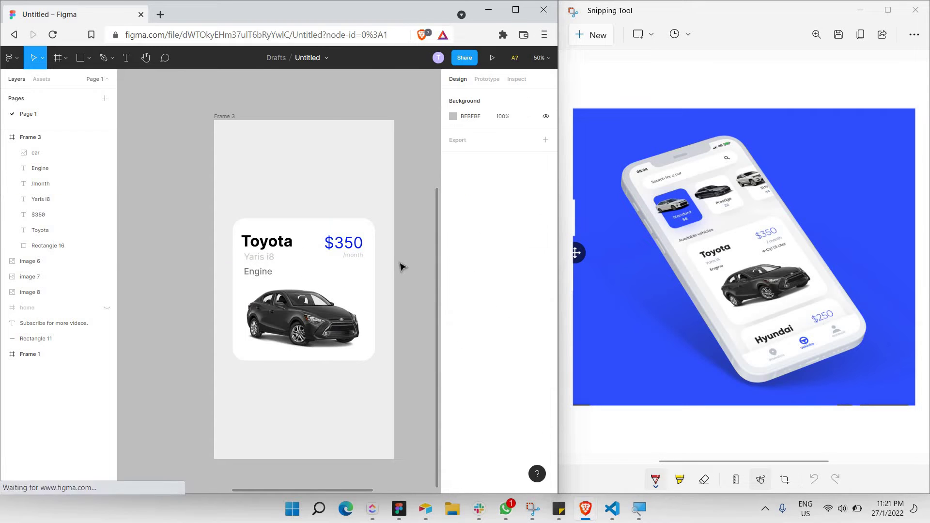
Duplicate the "/month" text just below at about X 375, Y 595 and change the copy to "4-cyl 1.5 litr"
left_click(357, 262)
key("ctrl+v")
left_click_drag(354, 261, 356, 271)
double_click(357, 271)
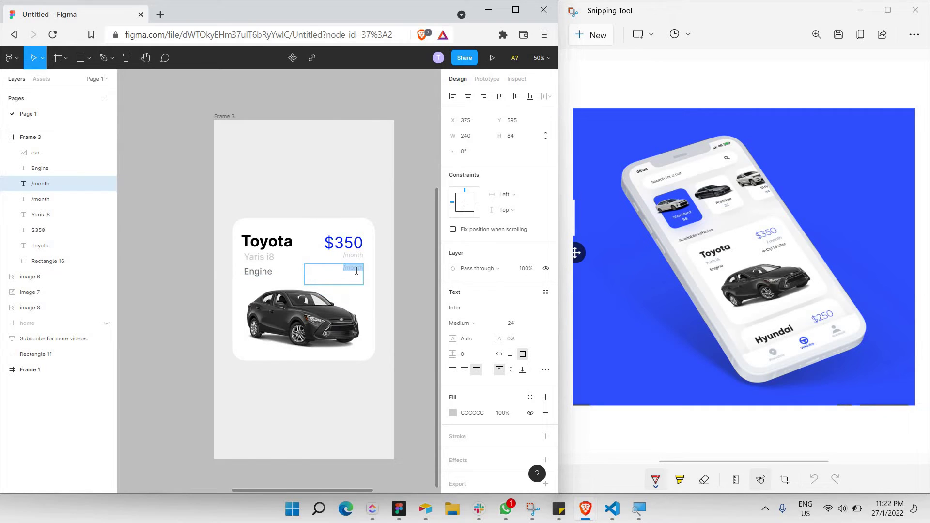
type("4-cyl 1.5 litr")
Set the fill colour of the "4-cyl 1.5 litr" text to grey 999999
key("ctrl+a")
left_click(453, 413)
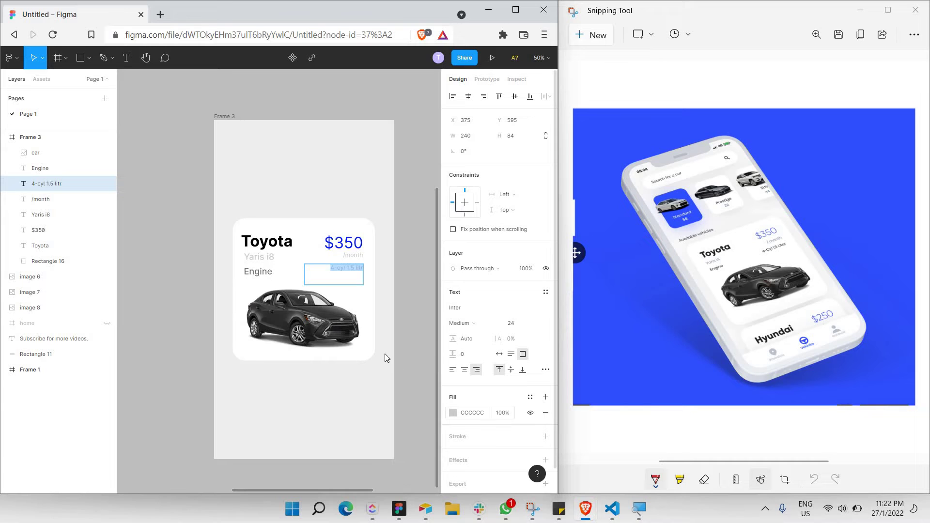
left_click(326, 298)
left_click_drag(407, 231, 482, 193)
left_click(509, 203)
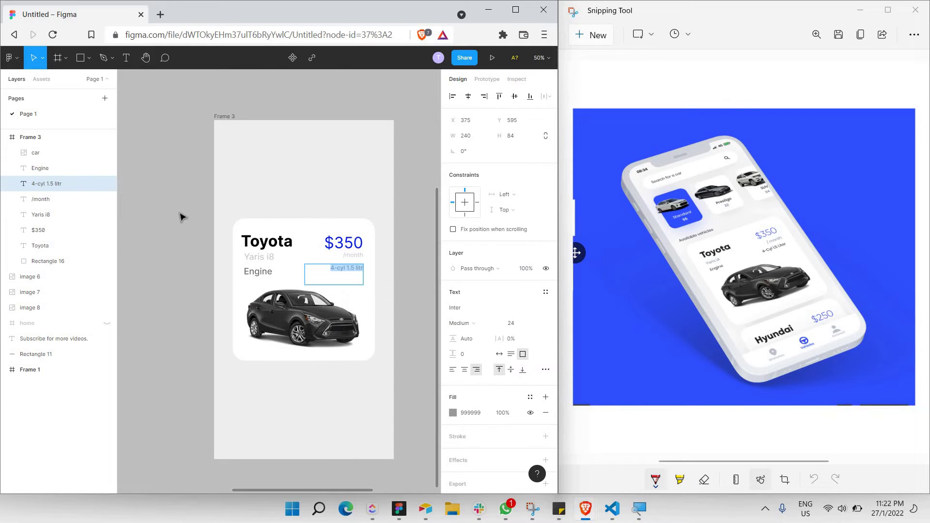
key("Escape")
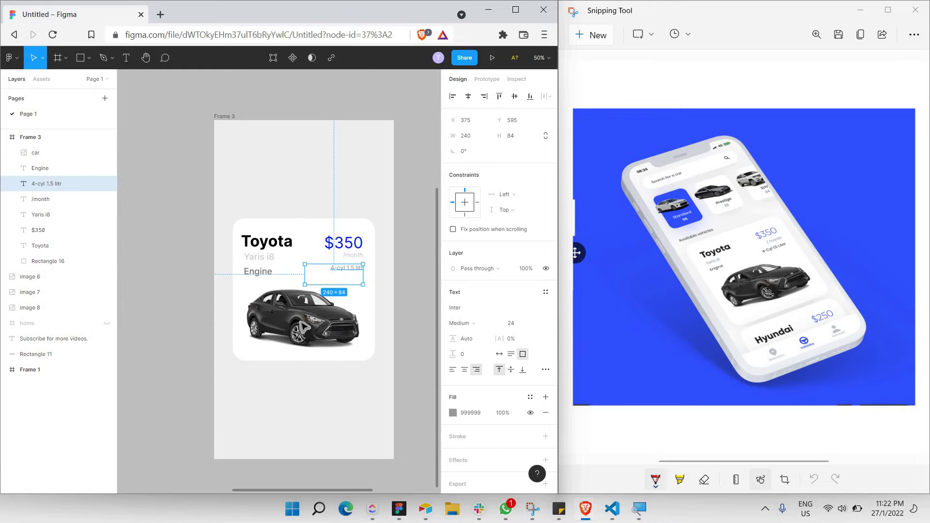
left_click(209, 308)
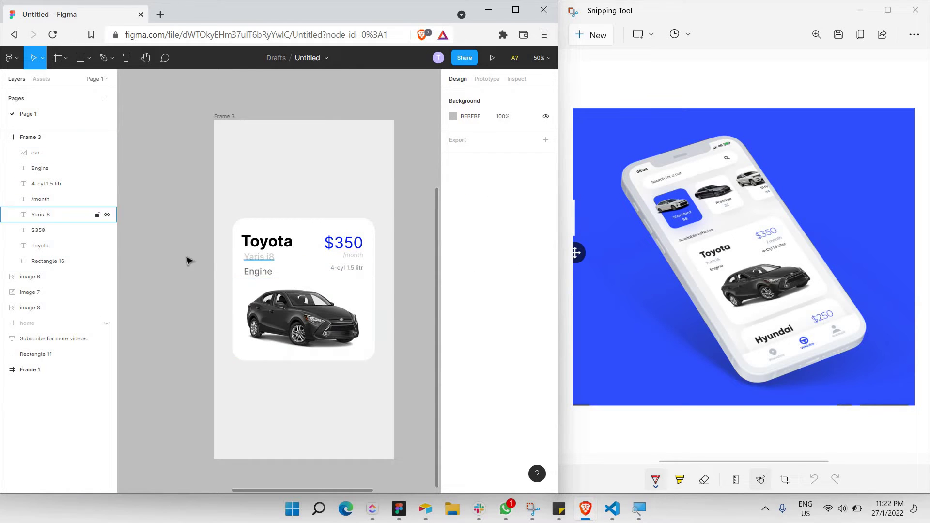
Set the font size of the "$350" price to 50
double_click(347, 245)
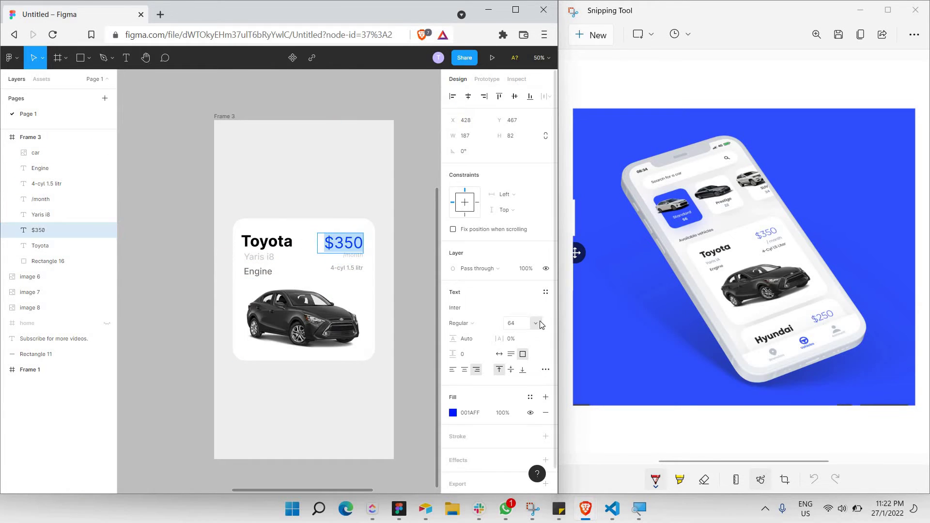
left_click(519, 329)
type("50")
key("Return")
key("Escape")
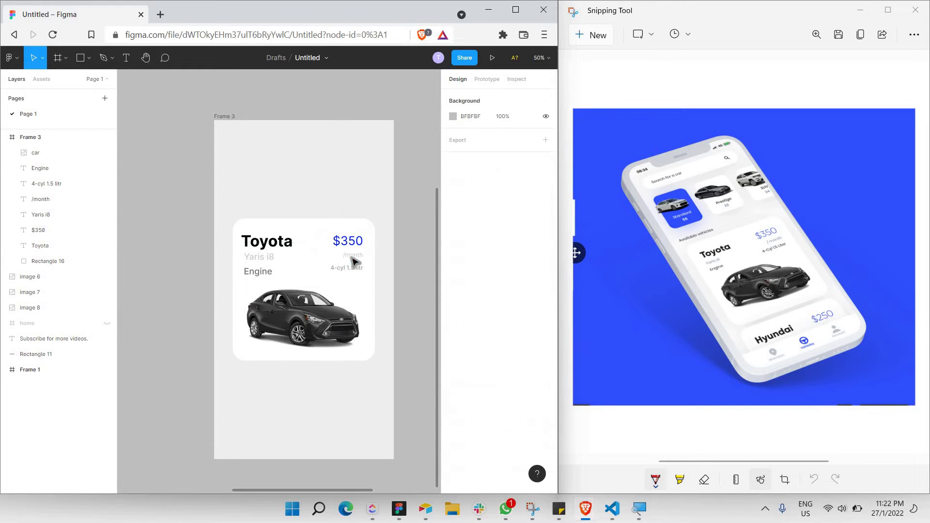
Shrink the "/month" text box to about 240 × 37 at about X 375, Y 540
left_click(355, 262)
left_click_drag(355, 262, 339, 261)
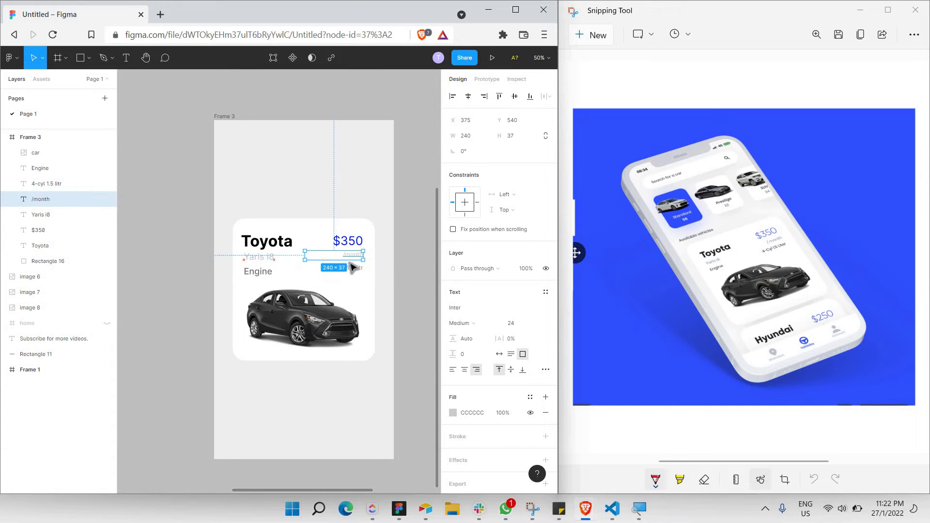
key("Escape")
Move the "/month" text up to Y 534, closer beneath the $350 price
left_click(349, 257)
mouse_move(349, 255)
left_mouse_down()
mouse_move(356, 271)
mouse_move(352, 244)
mouse_move(349, 252)
left_mouse_up()
left_click(349, 242, "shift")
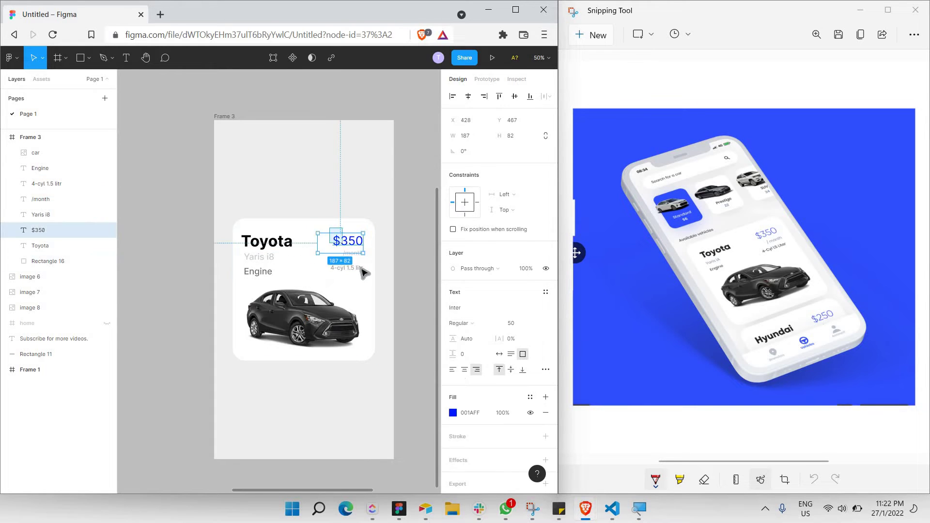
left_click(360, 268, "shift")
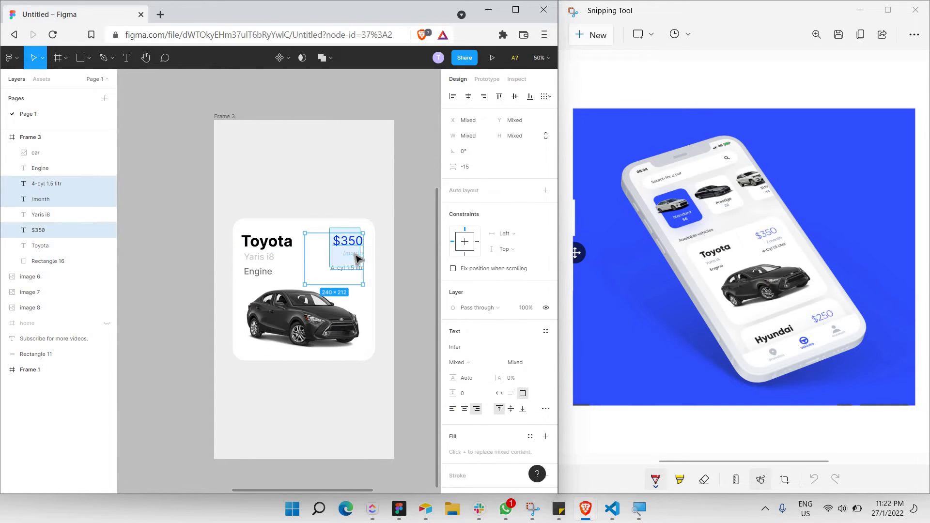
left_click(328, 235)
left_click(359, 262)
double_click(366, 262)
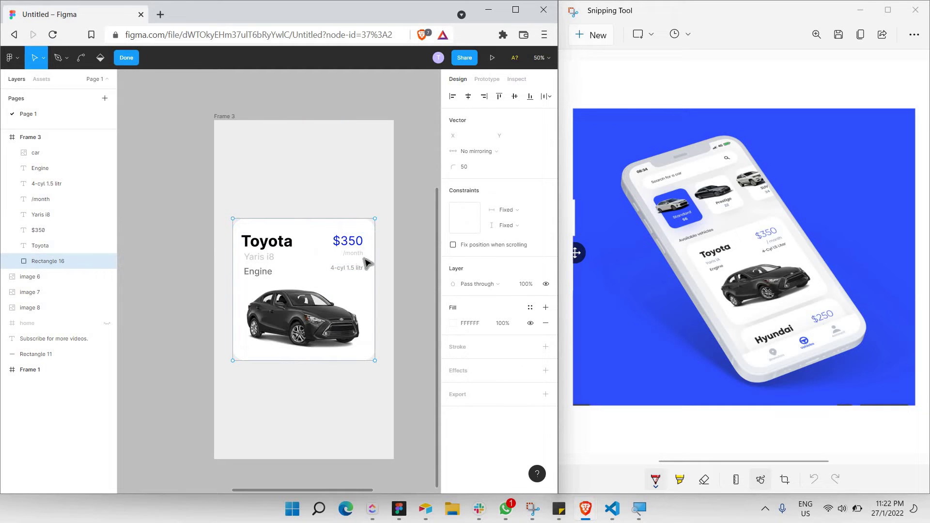
key("Escape")
Move the $350 price and the "/month" text down together slightly on the Toyota card
left_click(349, 252)
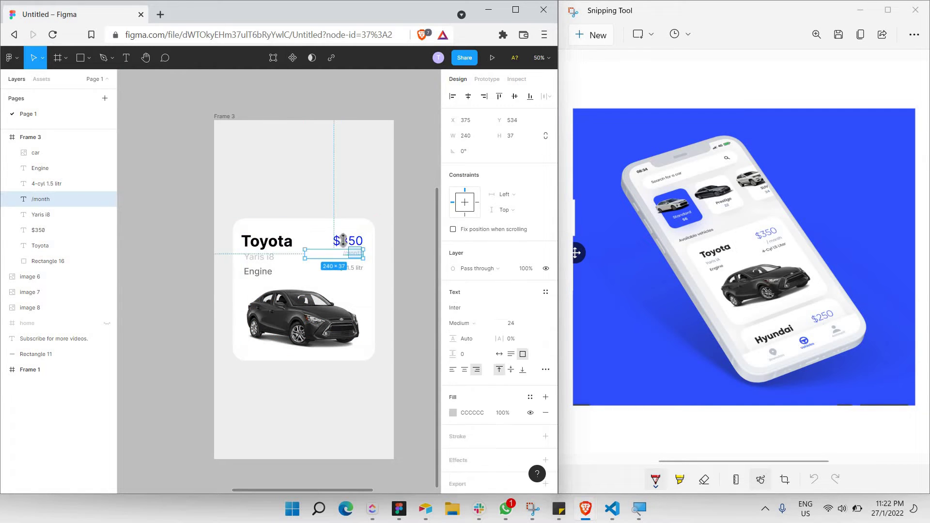
left_click(355, 247, "shift")
key("shift+Down")
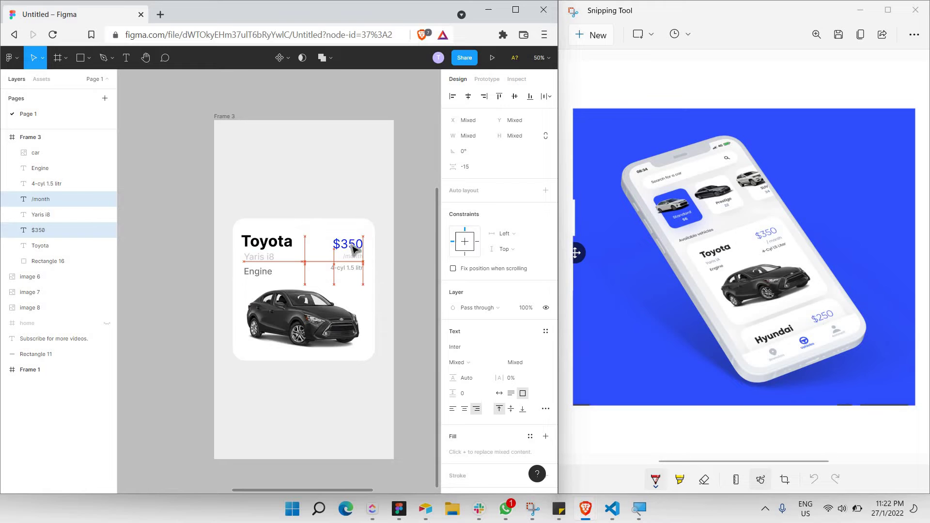
left_click(409, 255)
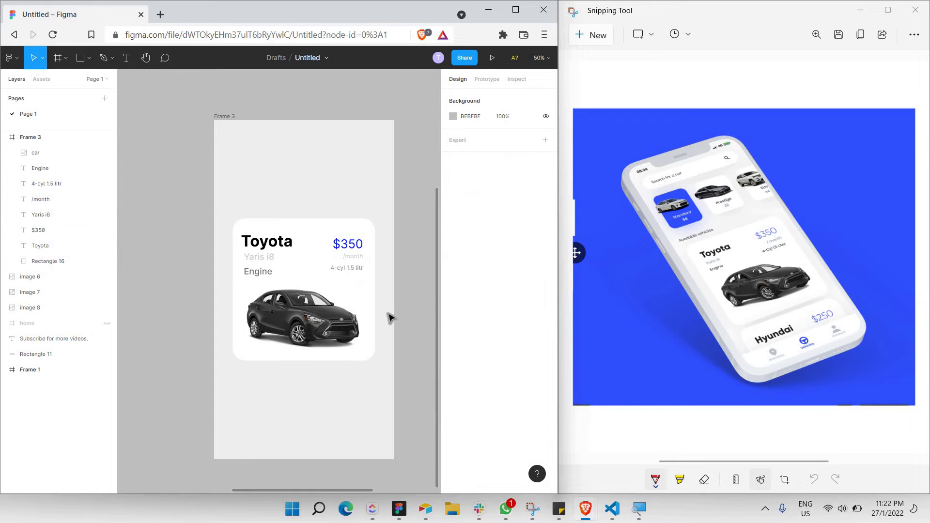
Group all the elements of the Toyota card, including its background rectangle and car image
left_click_drag(387, 369, 224, 210)
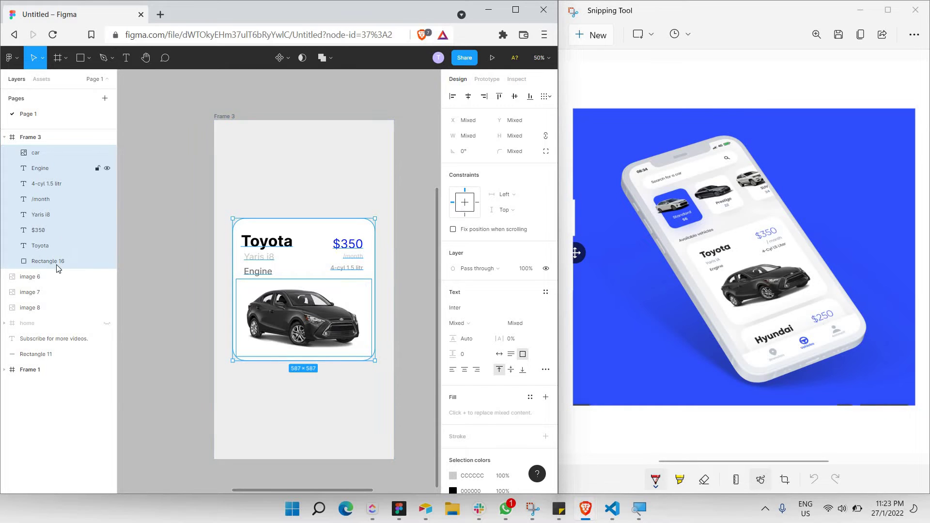
right_click(316, 244)
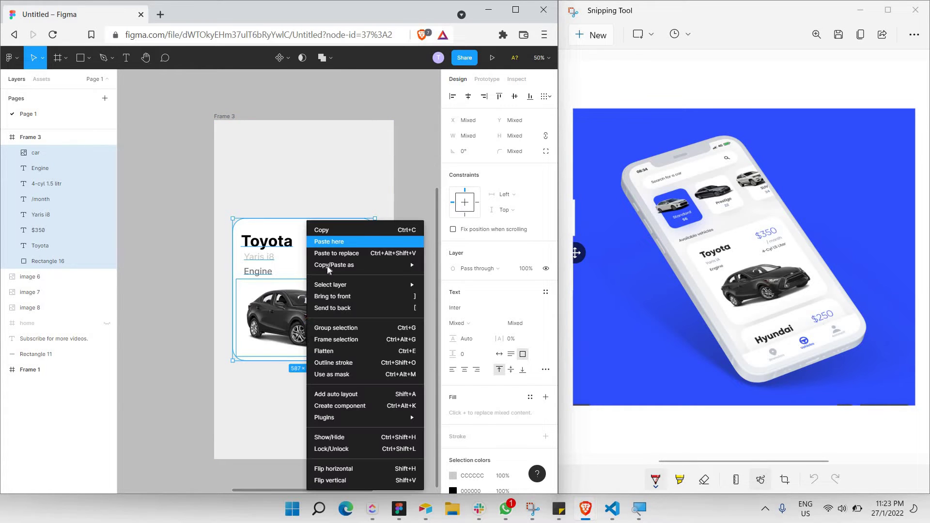
left_click(345, 330)
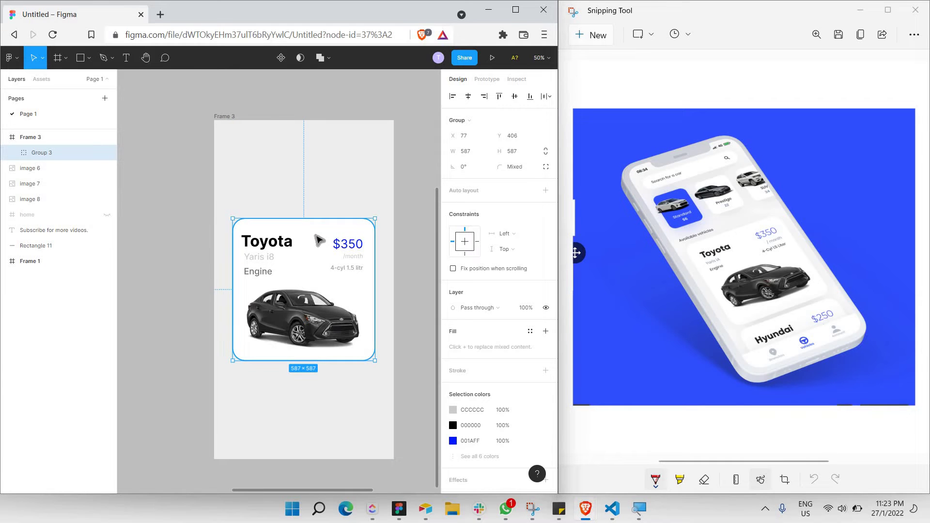
Duplicate the Toyota card group and place the copy directly below it at X 77, Y 1034
key("ctrl+v")
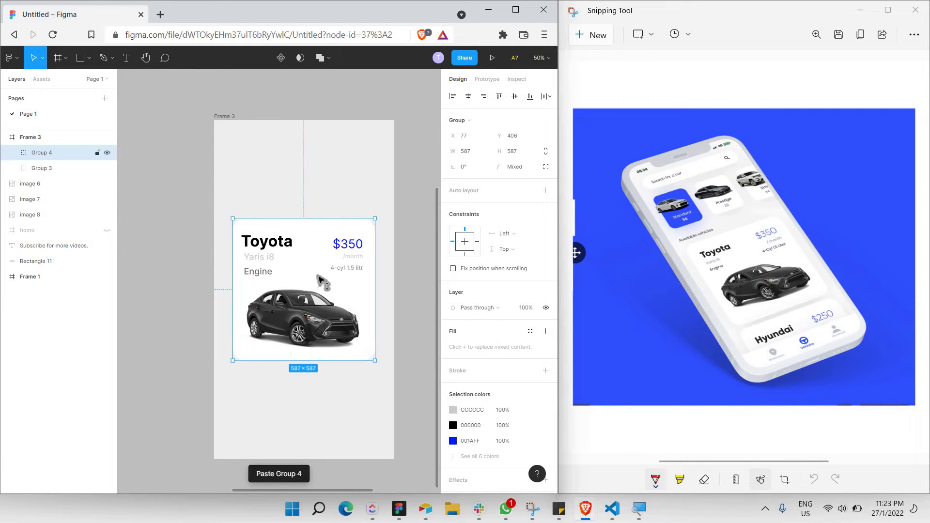
left_click_drag(323, 281, 334, 385)
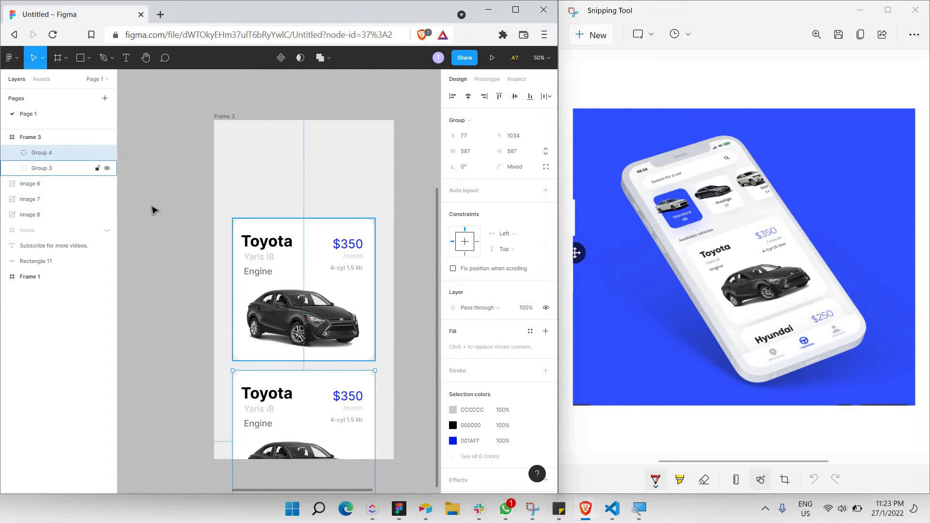
left_click(231, 217)
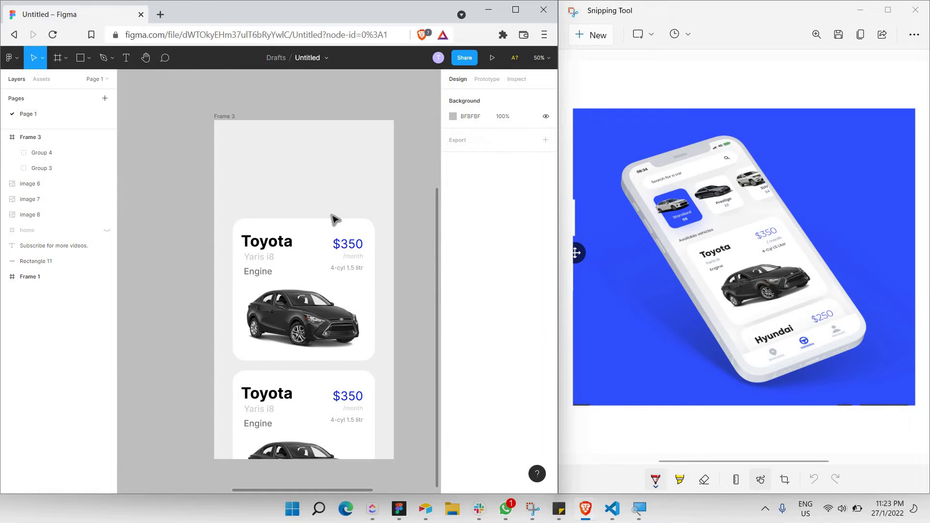
Change the lower card's title to "Hyundai" and its price to $250
double_click(278, 395)
double_click(276, 393)
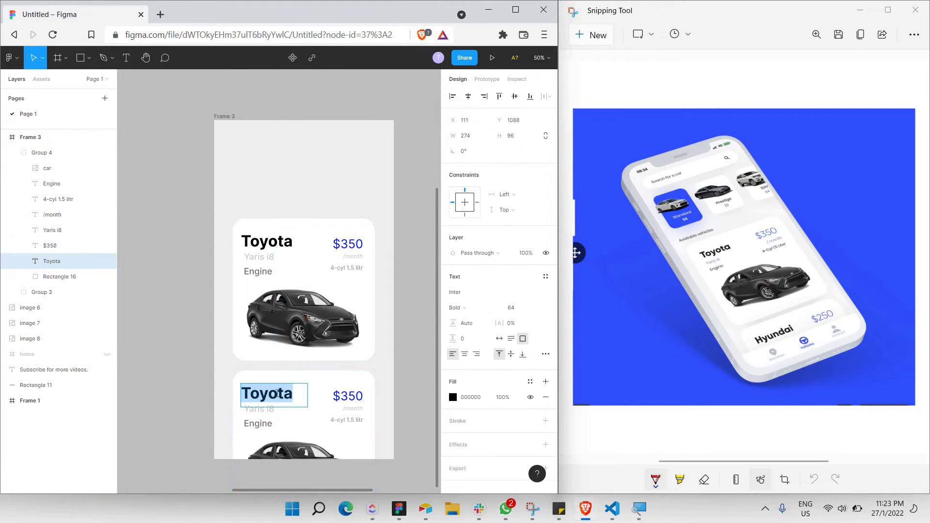
type("Hyundai")
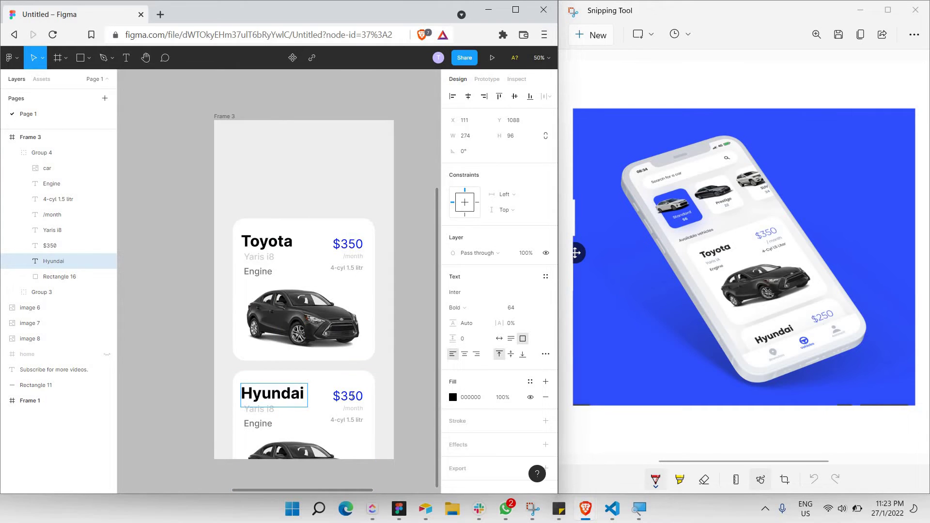
double_click(351, 396)
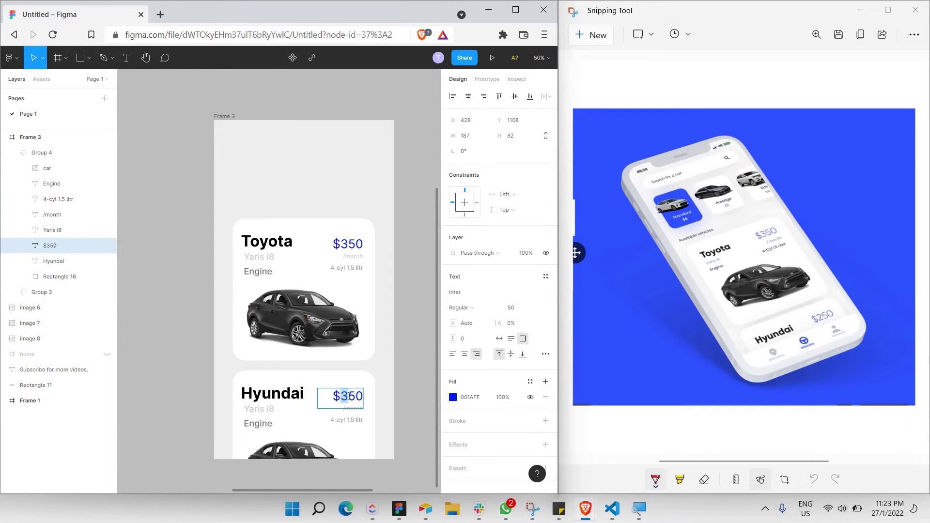
type("2")
left_click(423, 370)
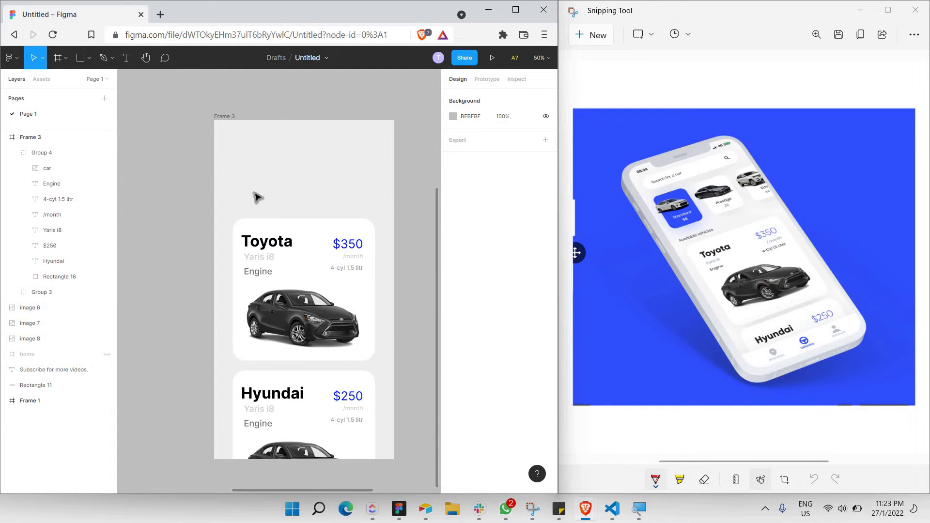
Duplicate the Toyota card's "Engine" text and place the copy above the card at X 77, Y 322
left_click(258, 276)
left_click(258, 276)
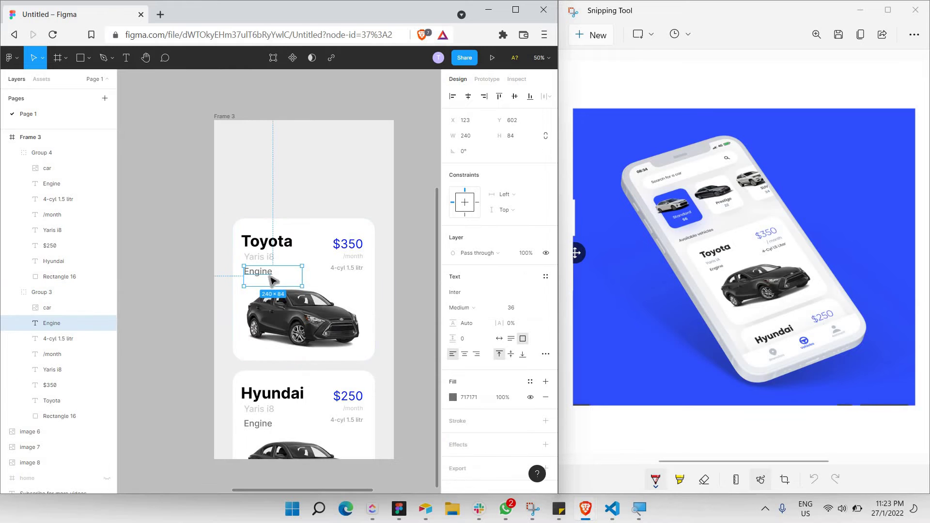
key("ctrl+v")
left_click_drag(271, 274, 261, 211)
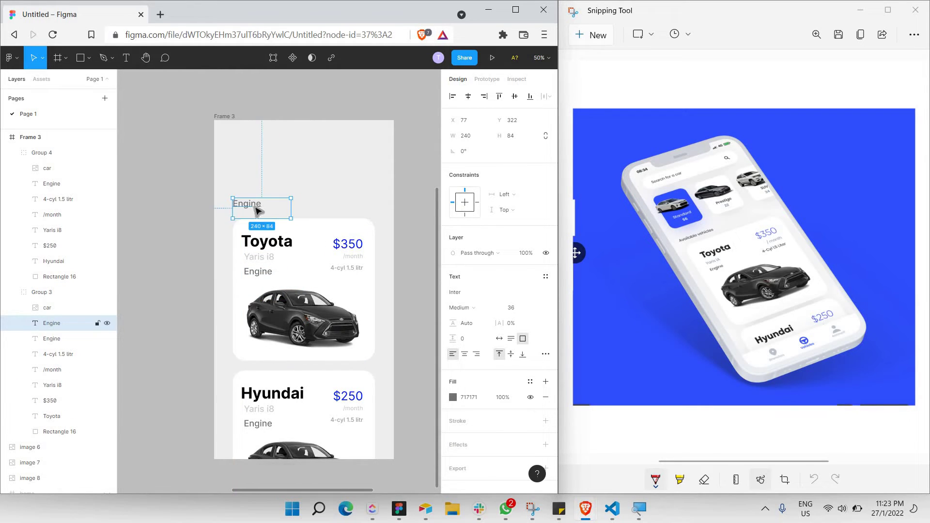
Change the text above the Toyota card to "Available vehicles" and widen its box to about 379
double_click(255, 205)
type("Available")
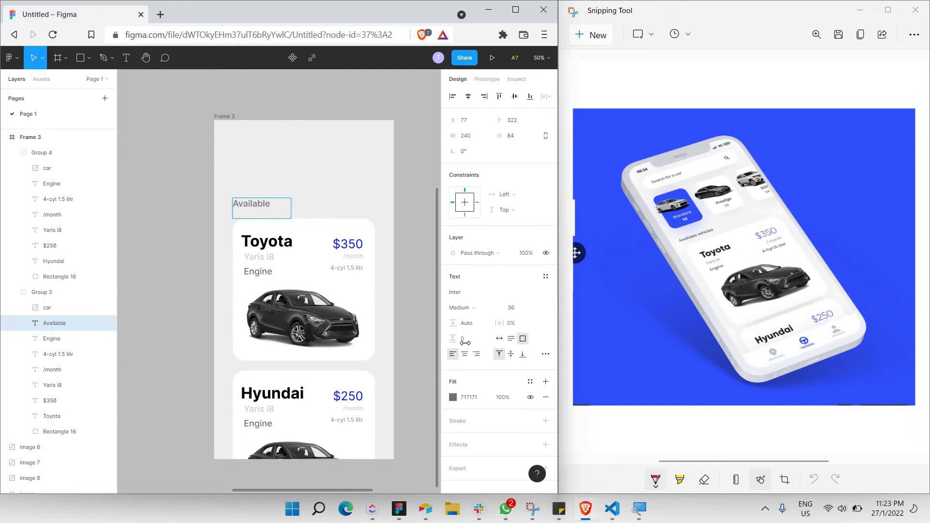
key("Escape")
left_click_drag(289, 208, 324, 208)
double_click(269, 207)
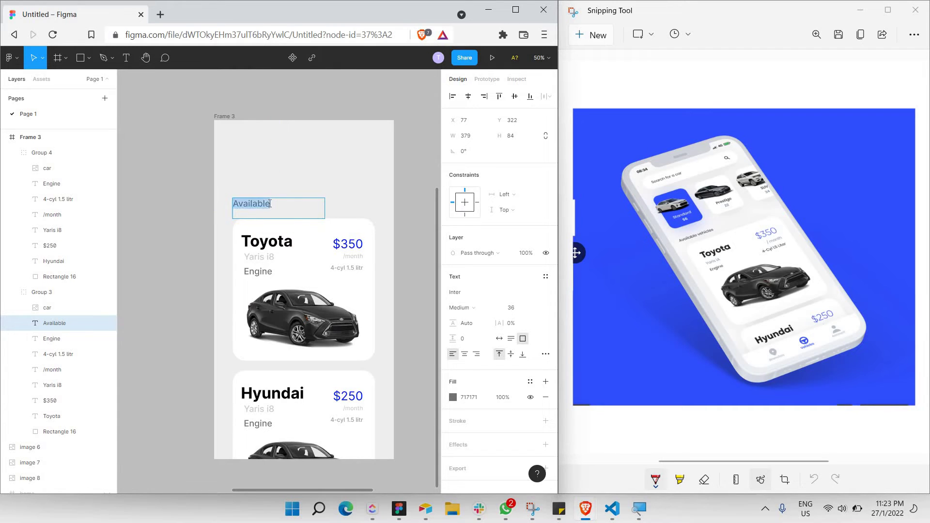
left_click(269, 203)
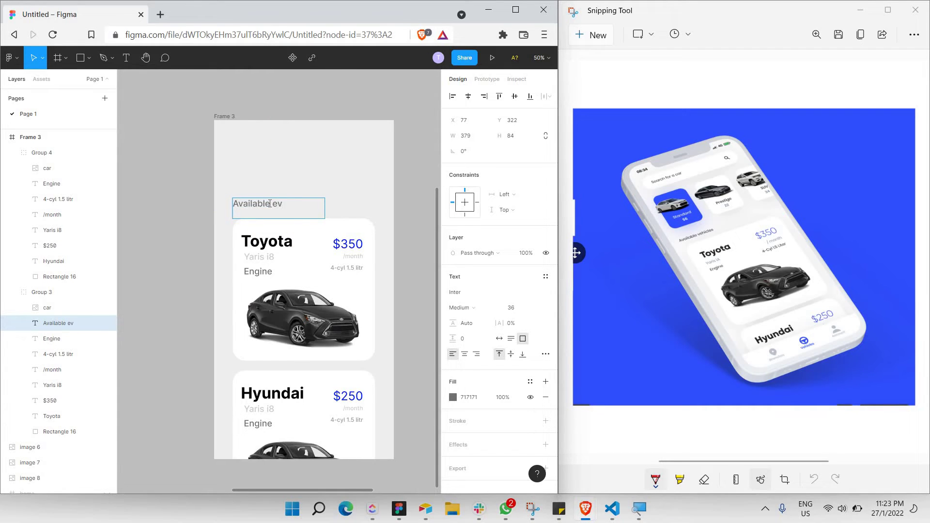
type("vehicles")
left_click(190, 210)
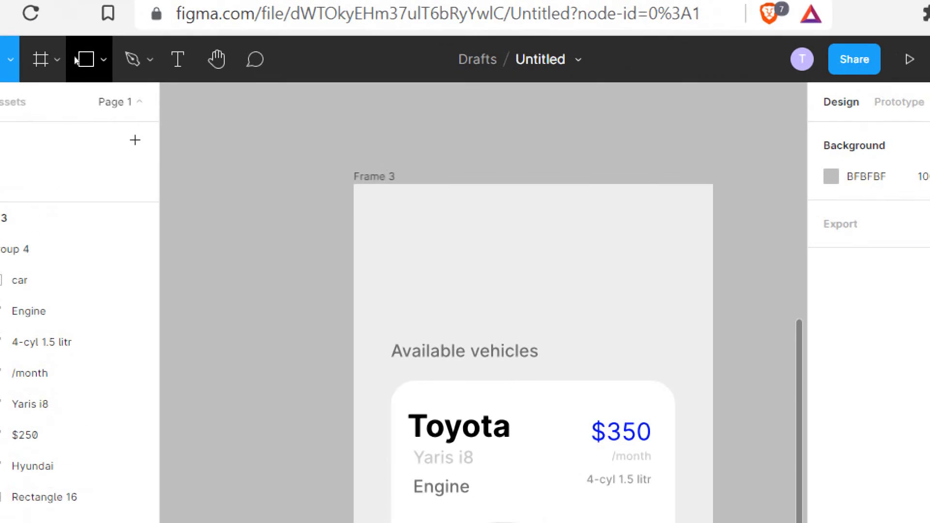
Draw a rectangle about 144 × 186 above the "Available vehicles" heading, aligned with the card's edge at X 77
left_click(83, 60)
scroll(231, 144, "down", 1)
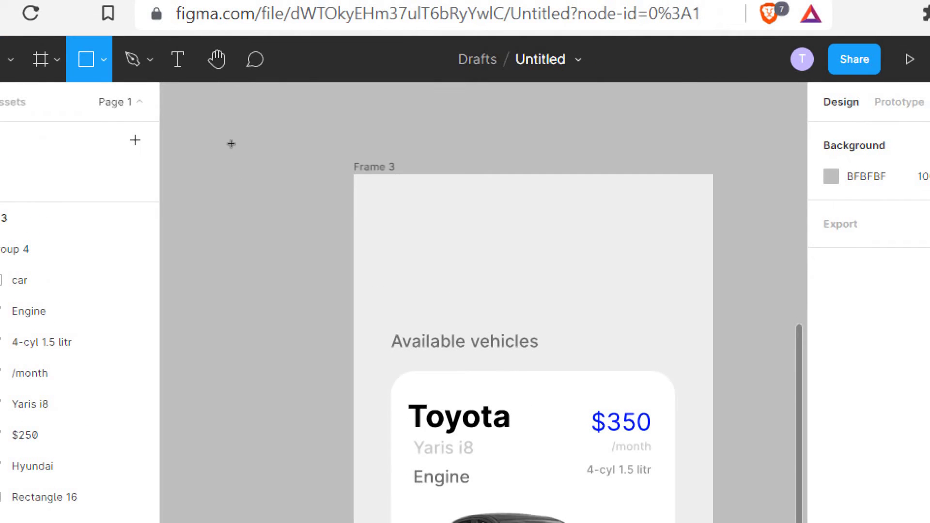
mouse_move(387, 227)
left_mouse_down()
mouse_move(472, 317)
mouse_move(458, 317)
left_mouse_up()
mouse_move(422, 272)
left_mouse_down()
mouse_move(413, 253)
mouse_move(425, 266)
left_mouse_up()
left_click_drag(231, 219, 239, 203)
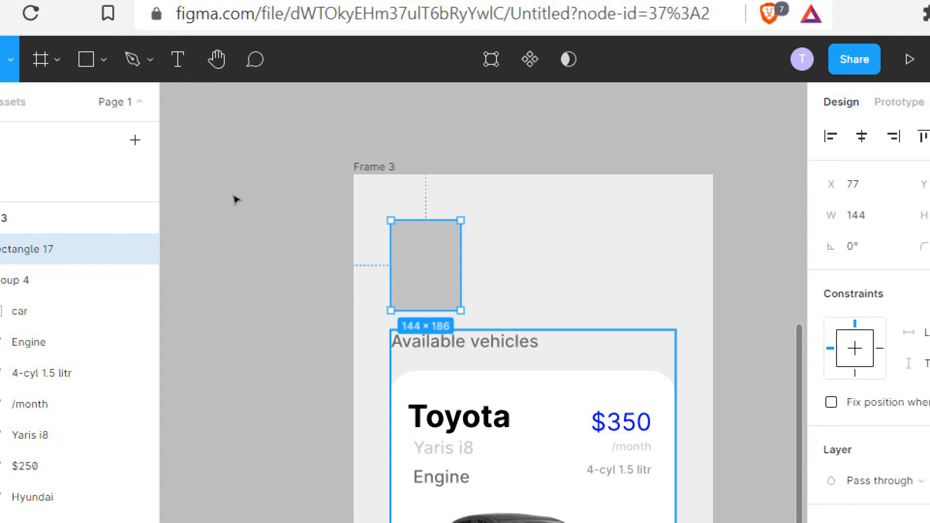
Move the new rectangle up to Y 77 to leave more room above the "Available vehicles" heading
scroll(240, 160, "down", 5)
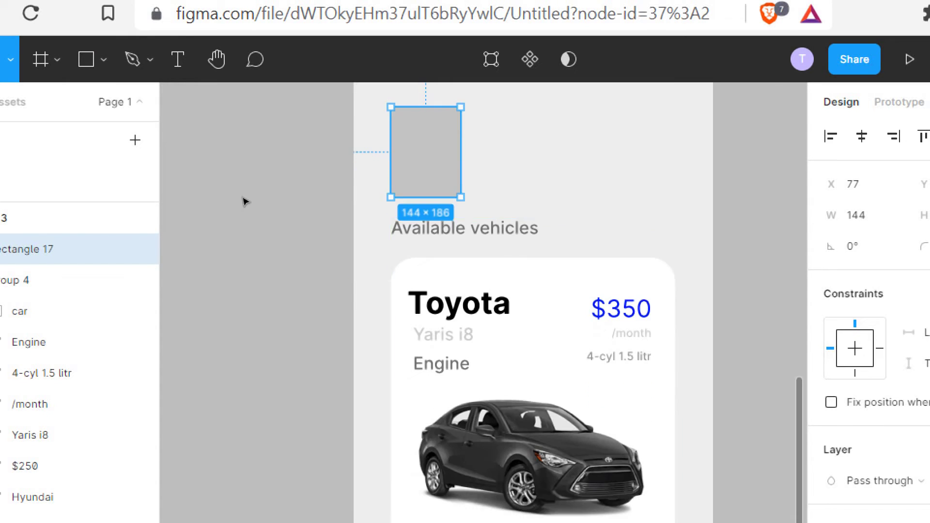
scroll(247, 146, "up", 4)
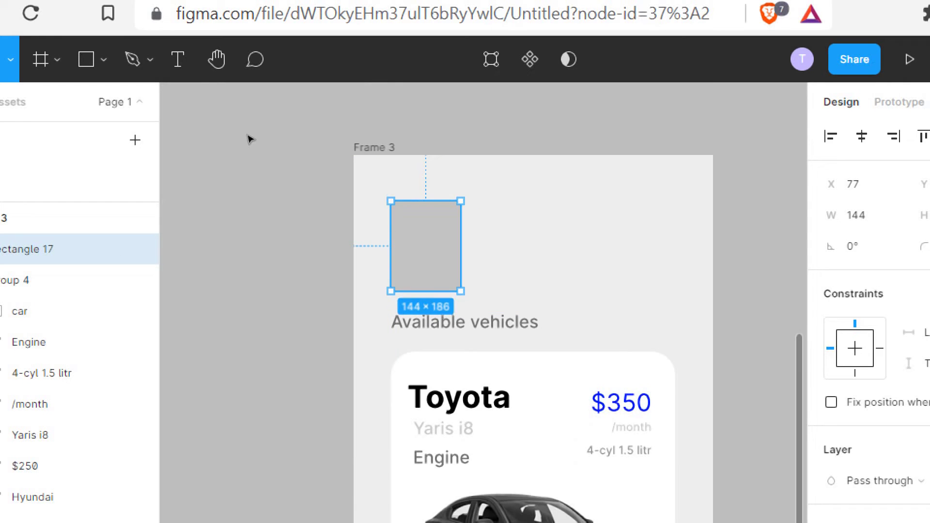
key("shift+Up")
key("shift+Up")
key("shift+Down")
key("shift+Down")
key("shift+Up")
key("shift+Up")
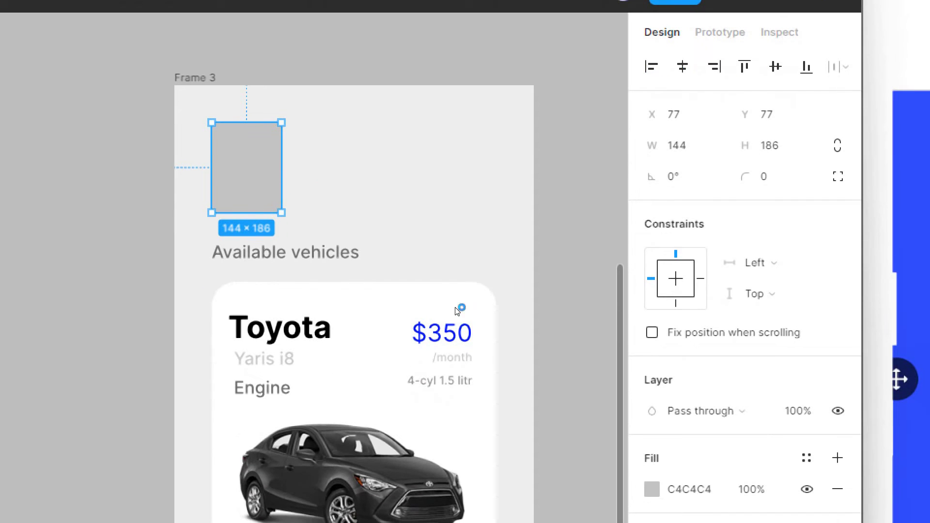
Set the fill colour of the small rectangle to white FFFFFF
left_click(650, 484)
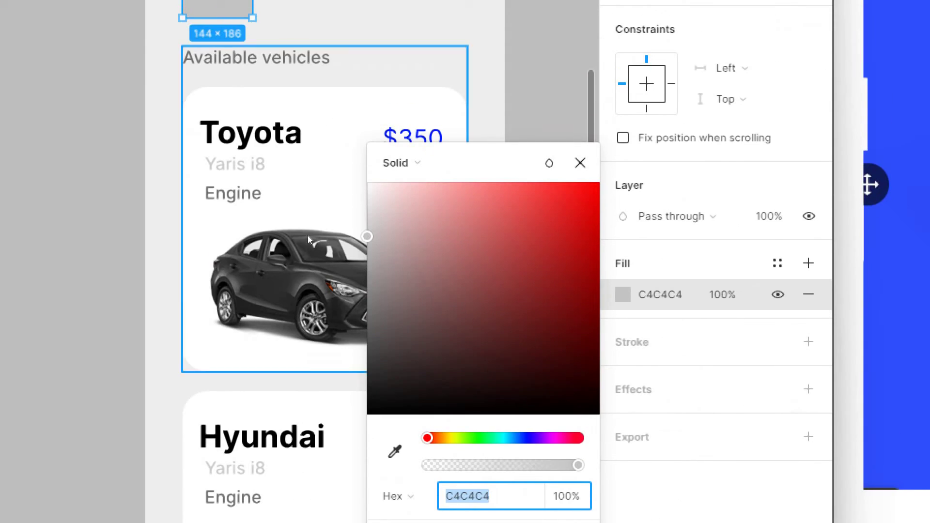
type("FFFFFF")
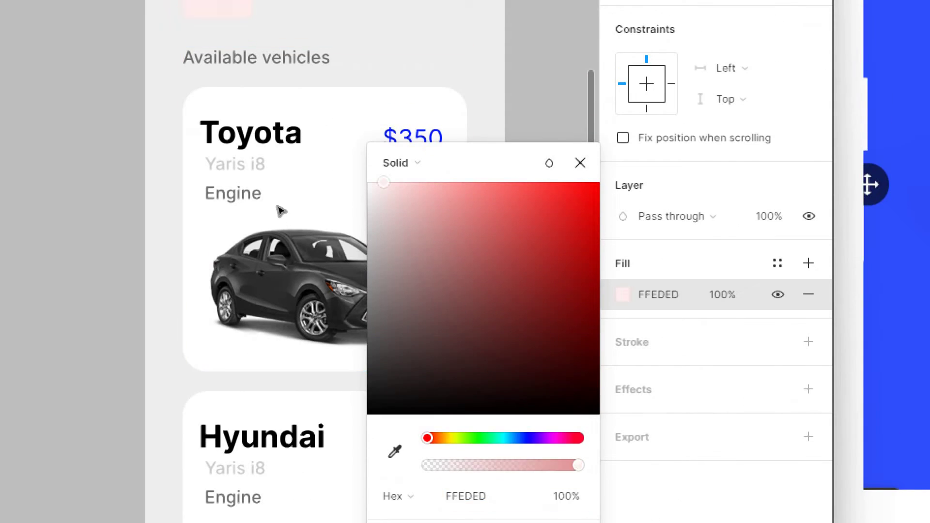
key("Return")
left_click(266, 158)
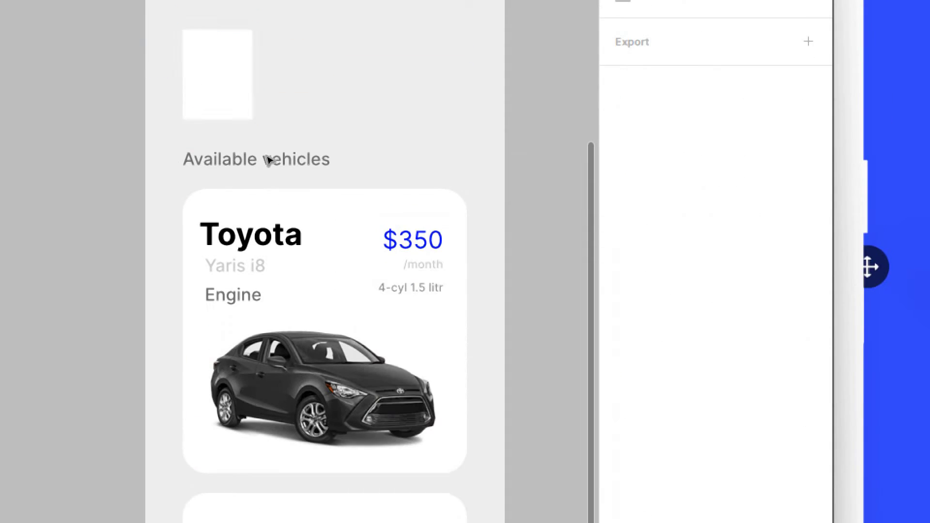
Add a drop shadow to the small white rectangle and set its blur to 20
key("ctrl+z")
left_click(222, 180)
key("ctrl+z")
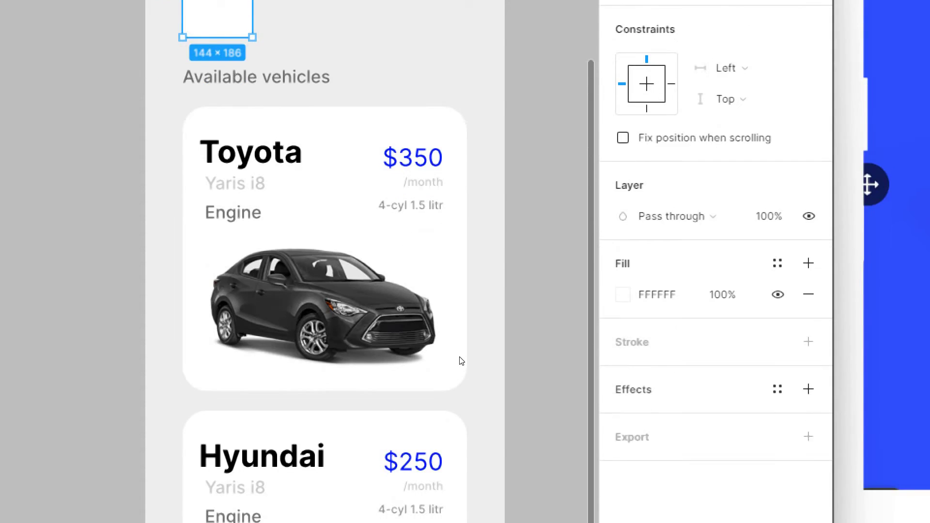
key("ctrl+shift+z")
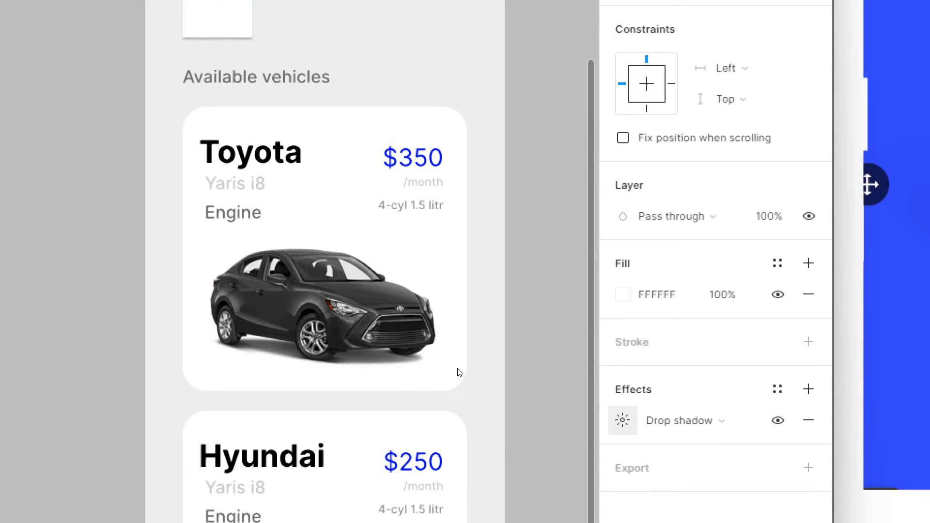
left_click(622, 421)
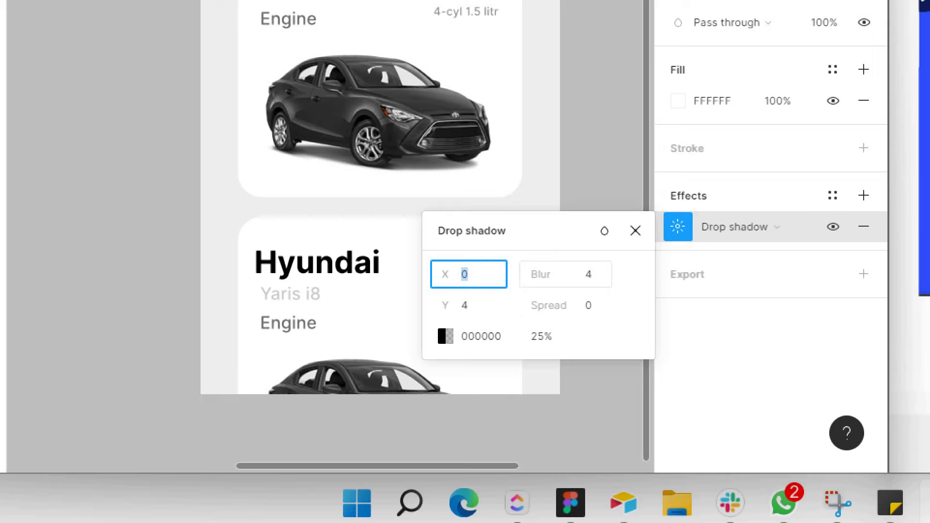
left_click_drag(581, 277, 841, 287)
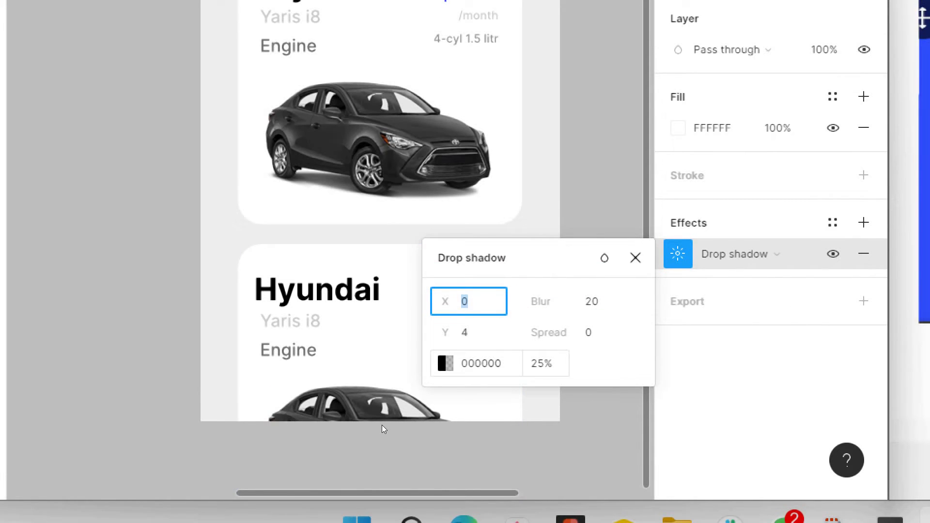
Set the opacity of the rectangle's drop shadow to 15%
key("Tab")
key("Tab")
key("Tab")
key("Tab")
key("Tab")
key("BackSpace")
type("15")
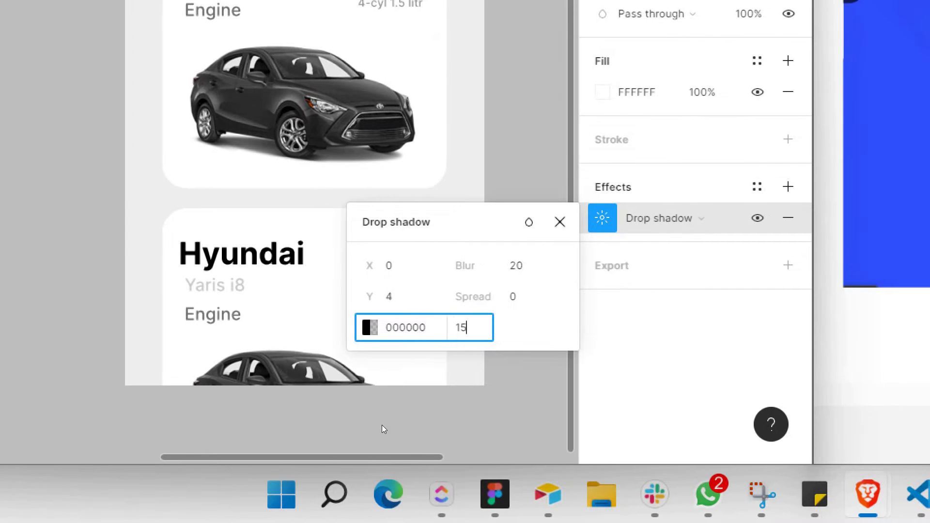
Apply the 15% drop shadow opacity and round the small white rectangle's corners to a radius of 20
key("Return")
left_click(398, 332)
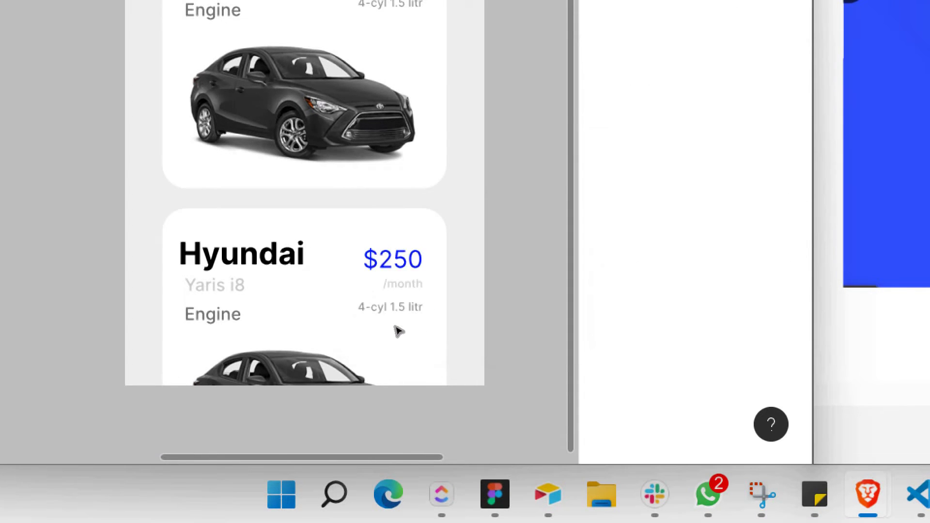
scroll(398, 331, "down", 3)
scroll(293, 394, "up", 3)
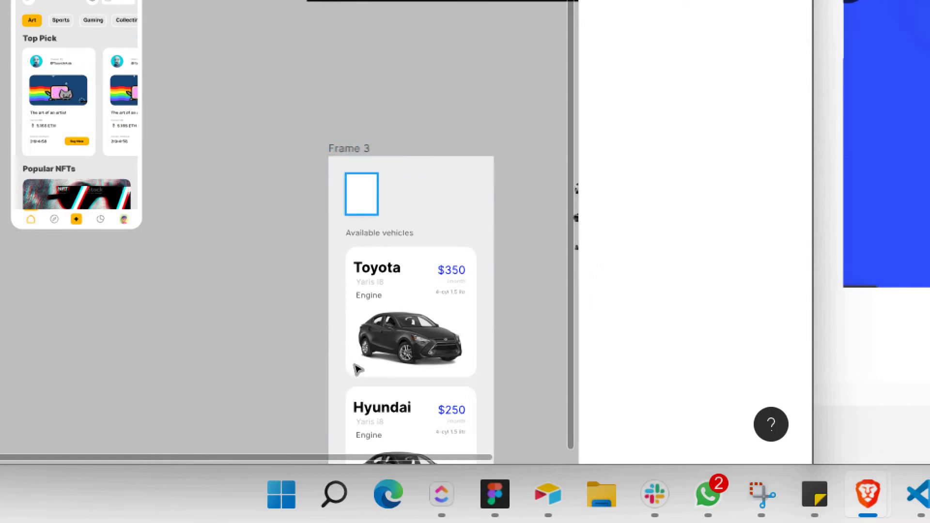
scroll(355, 368, "up", 3)
scroll(357, 355, "down", 4)
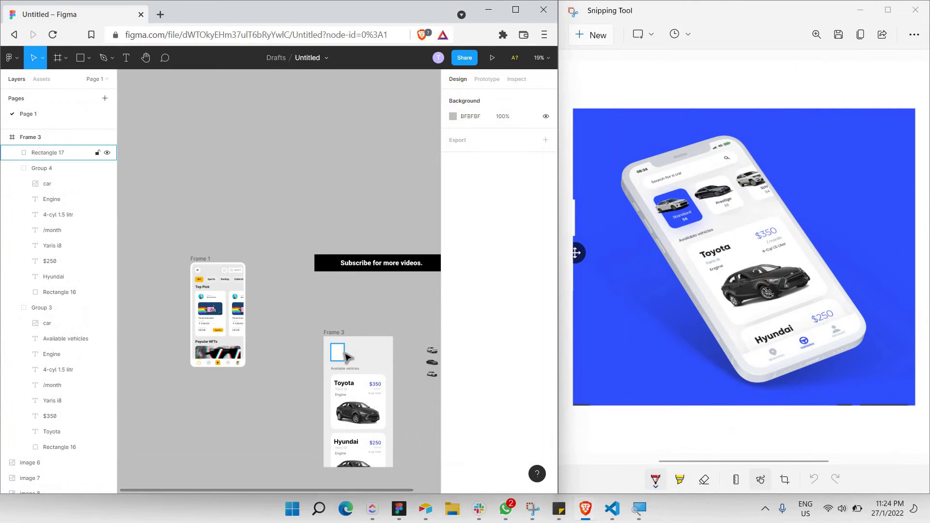
scroll(352, 317, "up", 8)
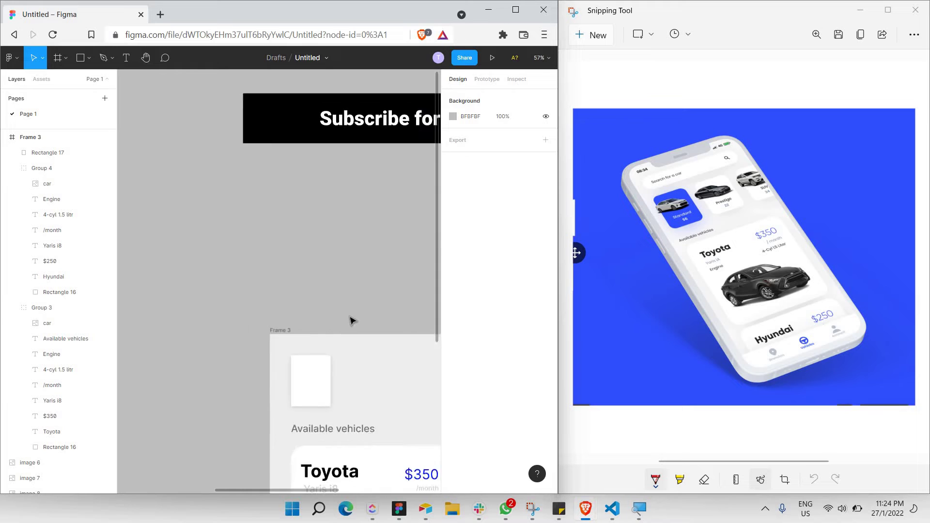
left_click(309, 257)
left_click(339, 220)
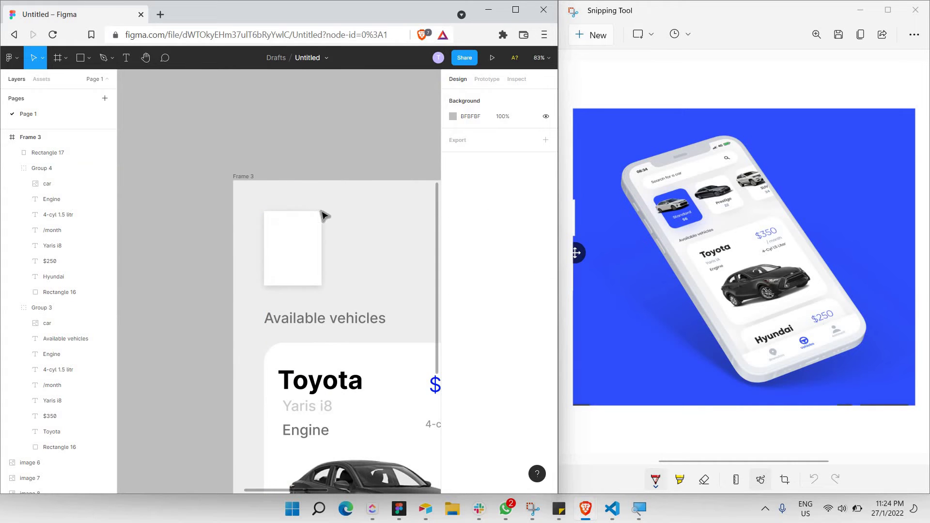
left_click(303, 233)
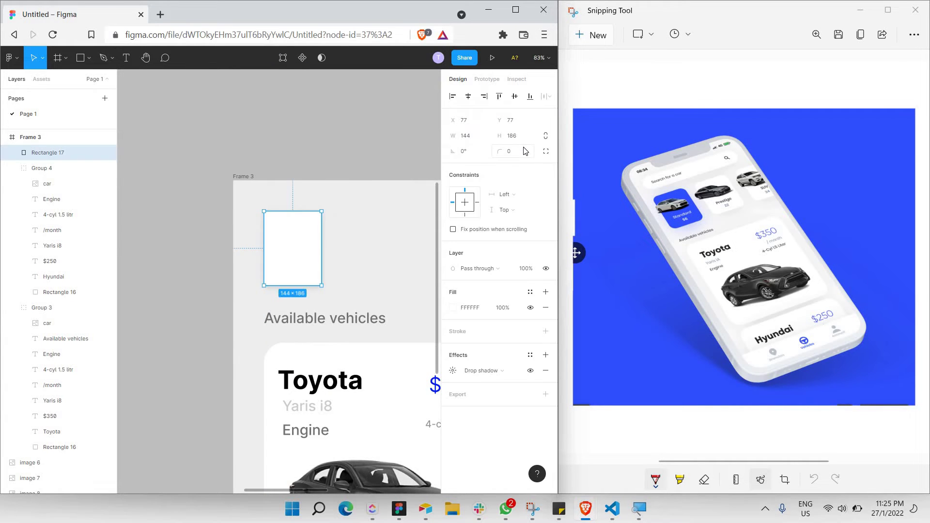
left_click(525, 151)
key("Return")
key("Return")
left_click(150, 253)
Set the white rectangle's drop shadow opacity to 10% and enlarge the rectangle upward to about 166 × 214
left_click(284, 259)
left_click(452, 371)
left_click(385, 430)
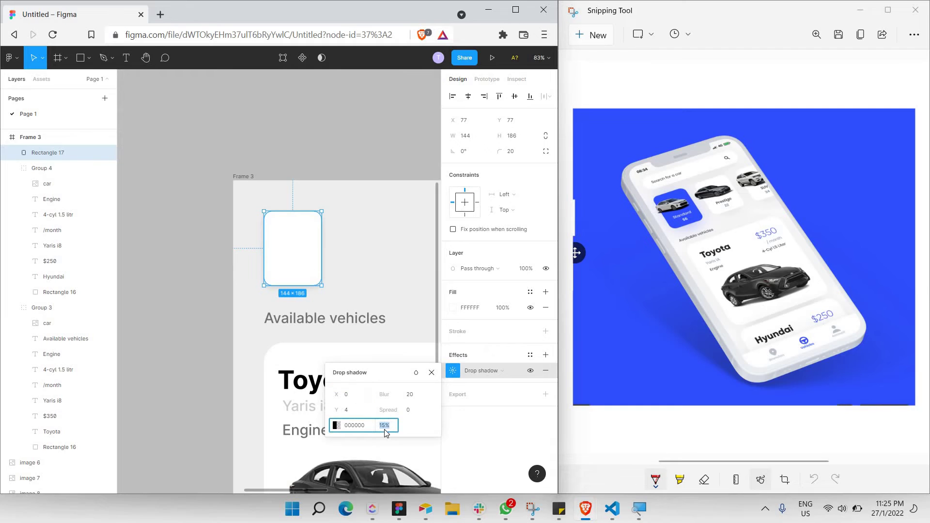
type("10")
key("Return")
left_click(202, 259)
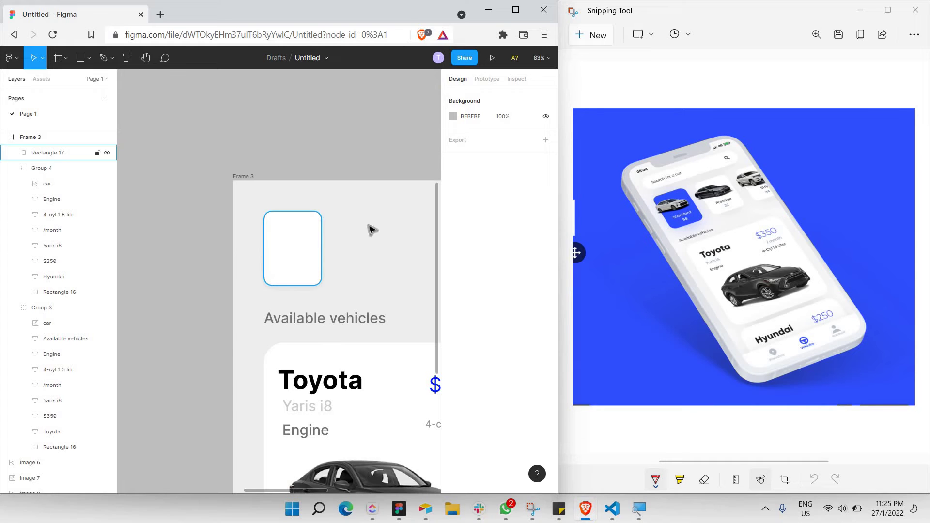
left_click(293, 237)
left_click_drag(303, 209, 309, 200)
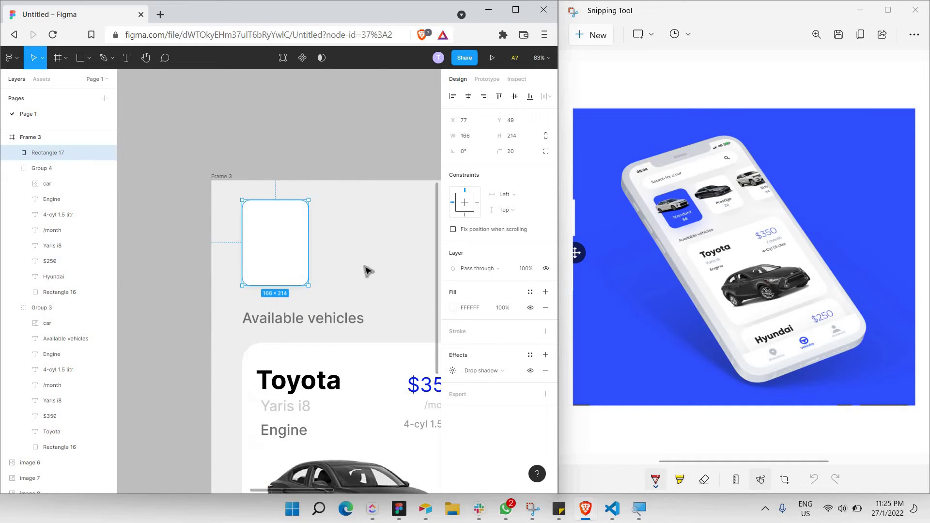
Move the white sedan image onto the small white tile and enlarge it to about 193 × 110
scroll(379, 258, "down", 5)
scroll(364, 274, "right", 5)
scroll(323, 262, "up", 10)
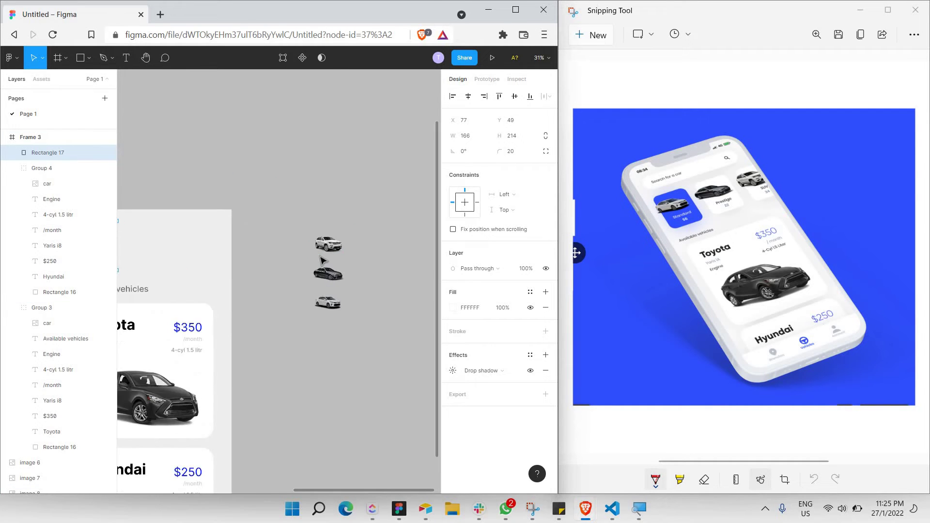
left_click(353, 404)
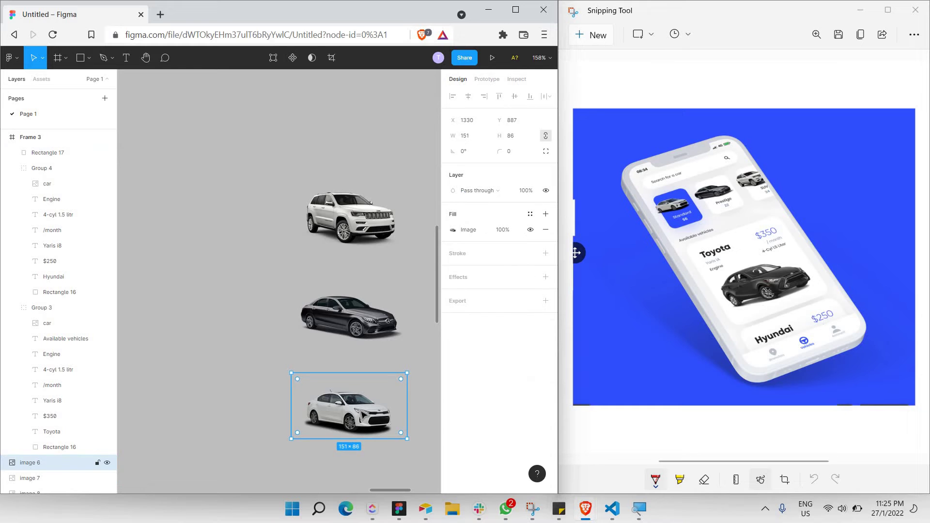
left_click_drag(66, 292, 232, 217)
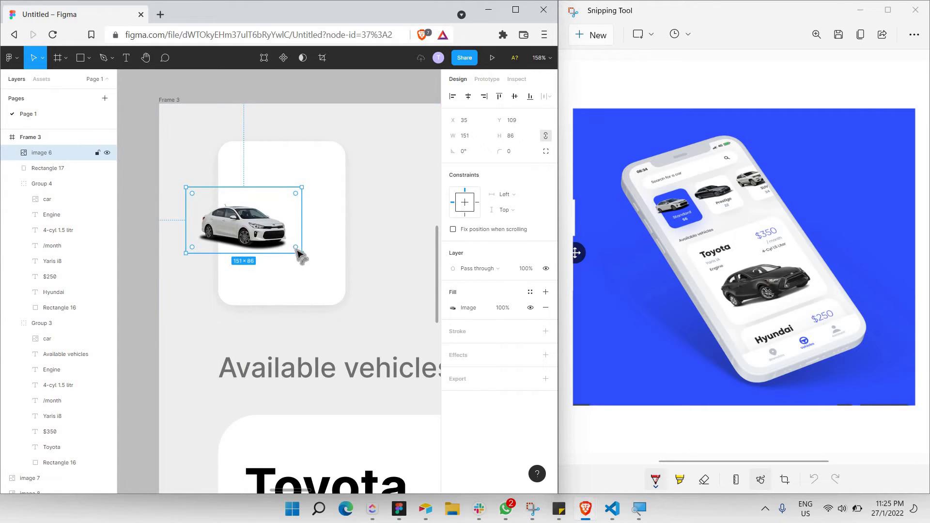
left_click_drag(299, 252, 334, 271)
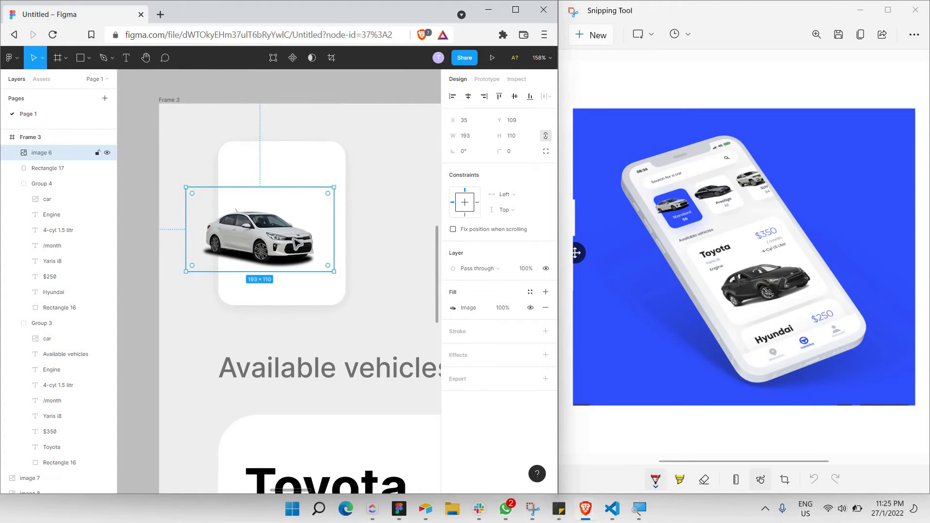
left_click_drag(291, 236, 289, 235)
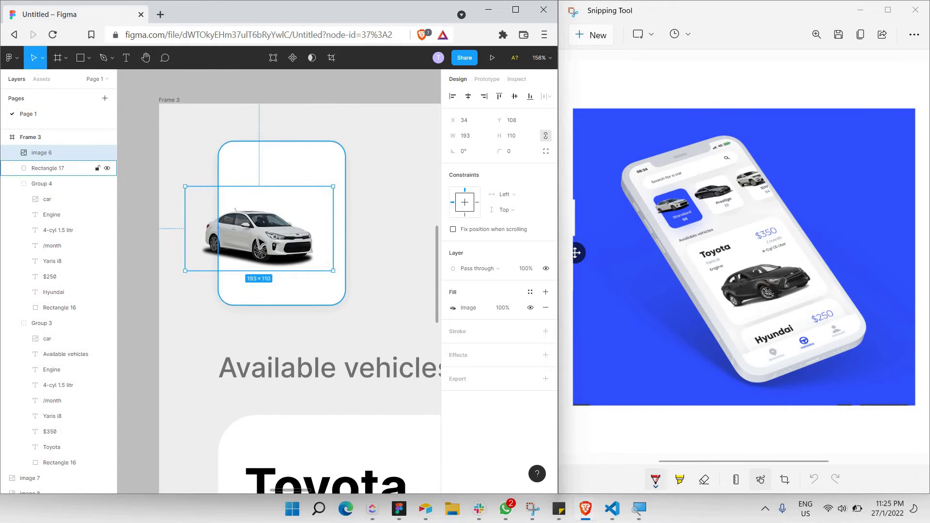
Nudge the white sedan image up and left to X 31, Y 88 so it overhangs the tile's left edge
key("Escape")
left_click(280, 253)
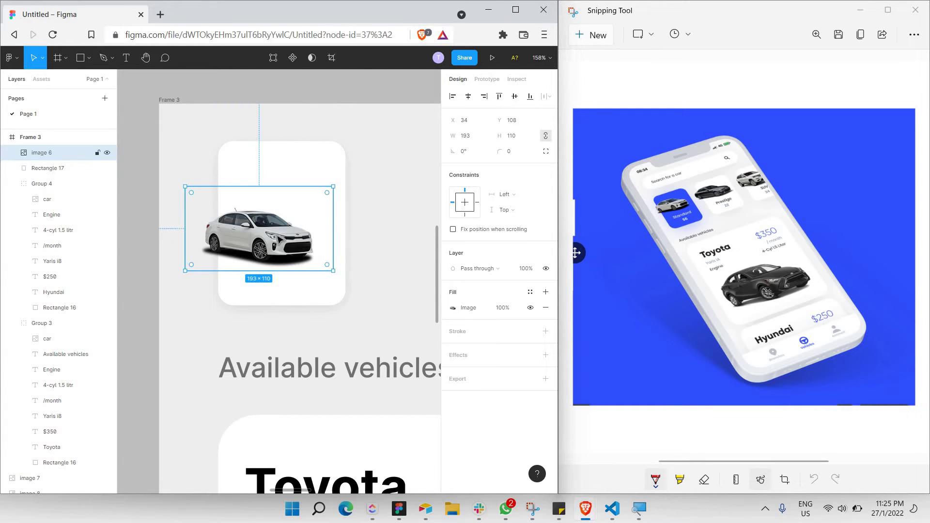
key("Return")
key("Escape")
key("Escape")
scroll(383, 216, "down", 2)
left_click(289, 239)
key("shift+Up")
key("shift+Up")
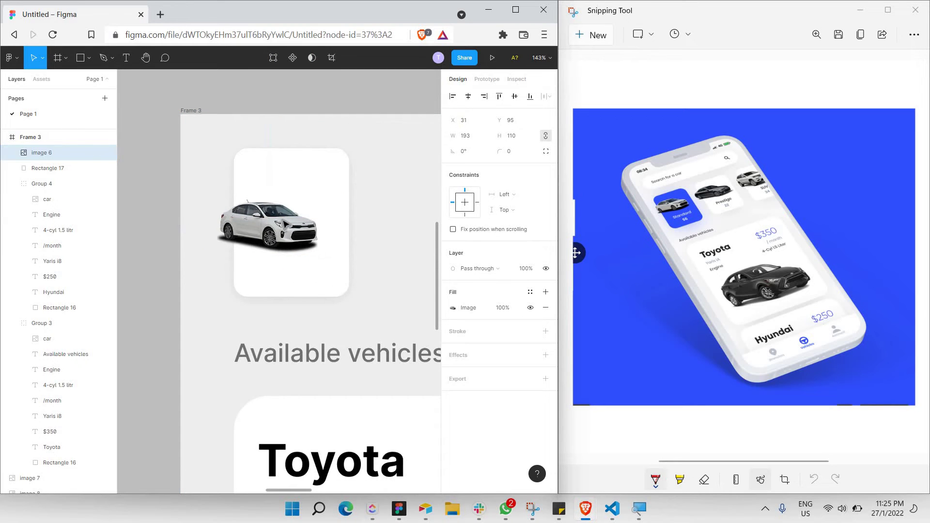
key("Left")
key("Left")
key("Left")
scroll(379, 274, "down", 2)
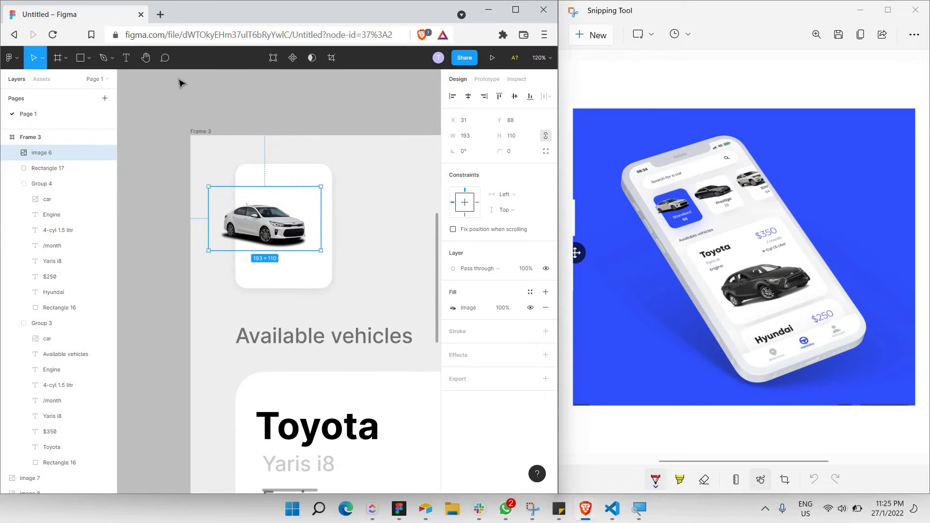
key("Escape")
Add a text box of about 107 × 42 below the sedan reading "Standard", centred, at font size 18
left_click(126, 59)
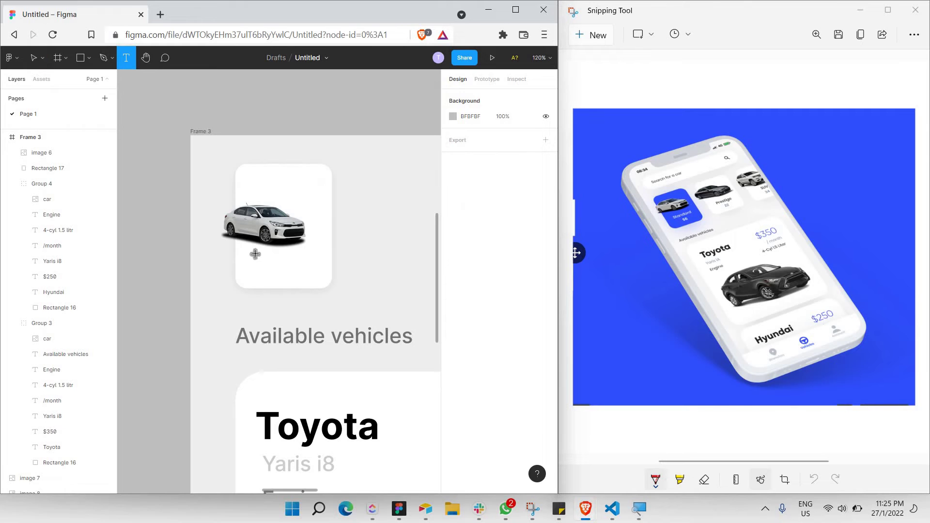
left_click_drag(251, 255, 314, 280)
key("Escape")
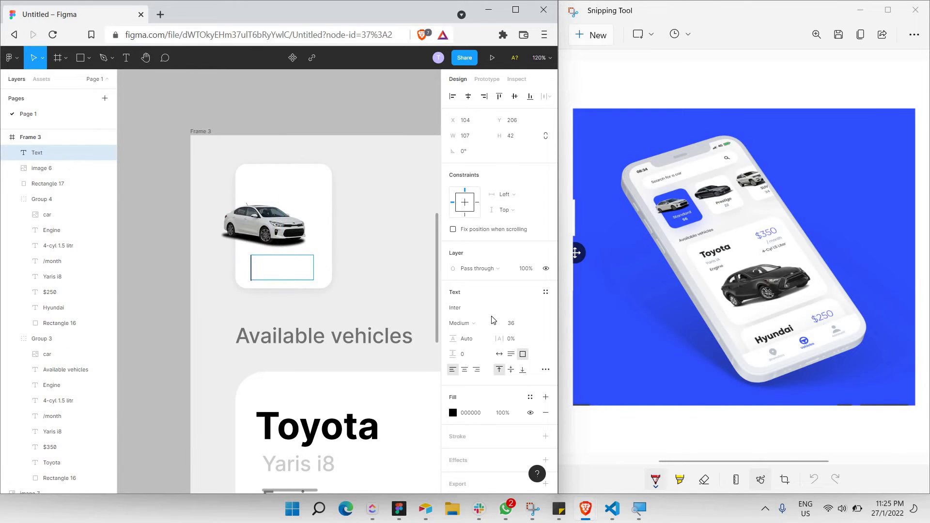
left_click(464, 370)
left_click(532, 323)
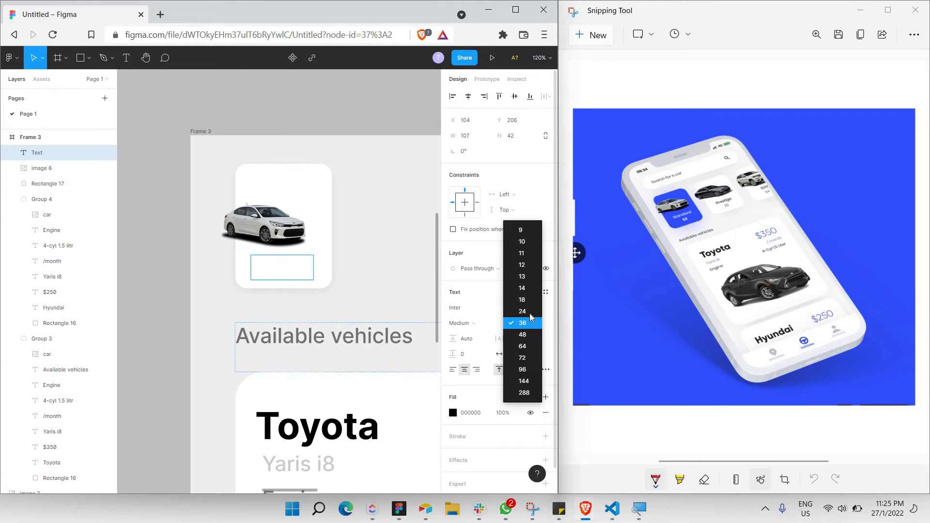
left_click(522, 299)
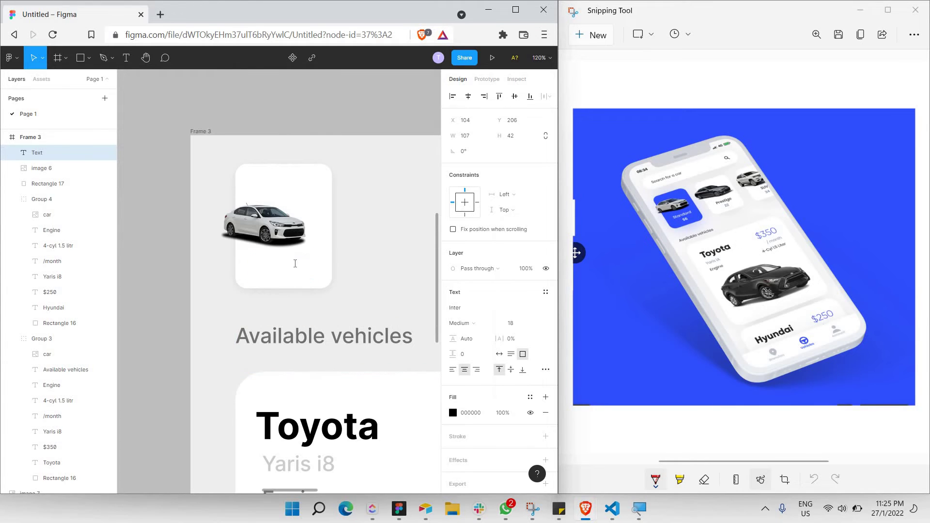
type("Standar")
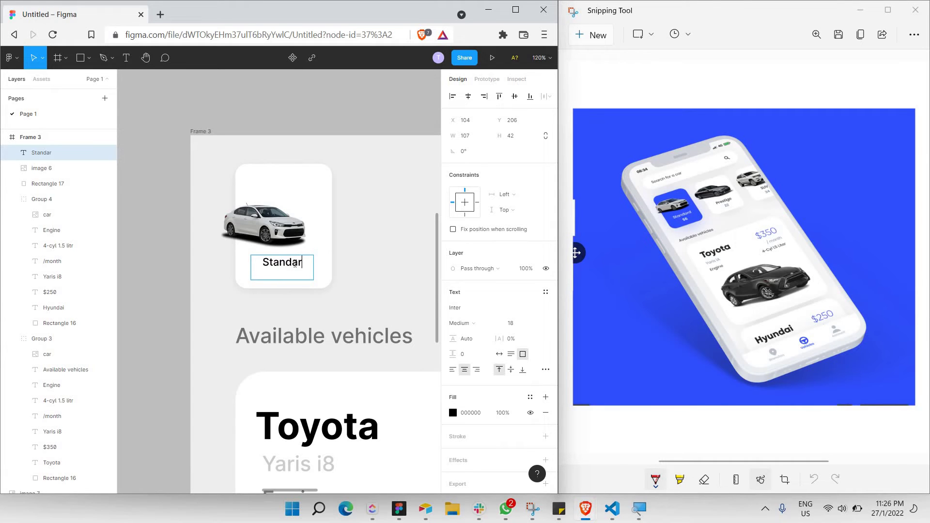
type("d")
Set the "Standard" label to font size 15 and Semi Bold weight
key("ctrl+a")
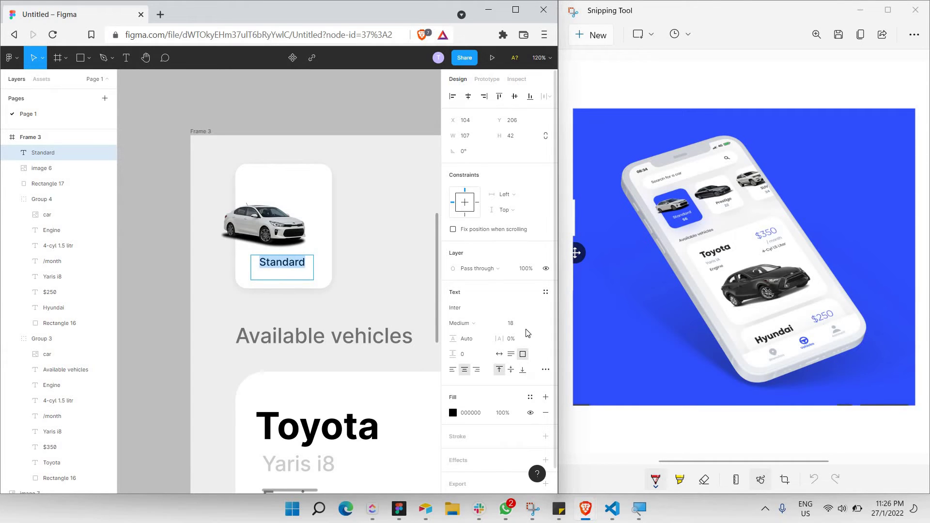
left_click(521, 329)
type("15")
key("Return")
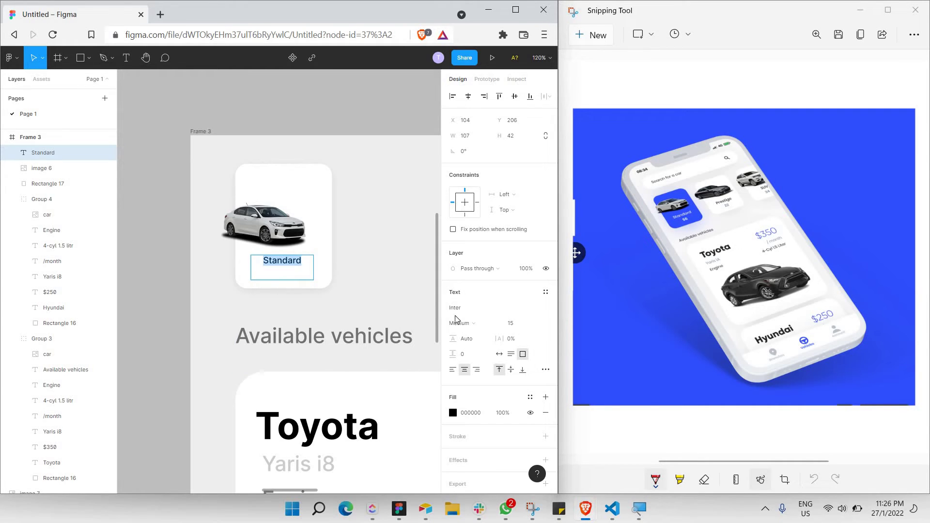
left_click(475, 330)
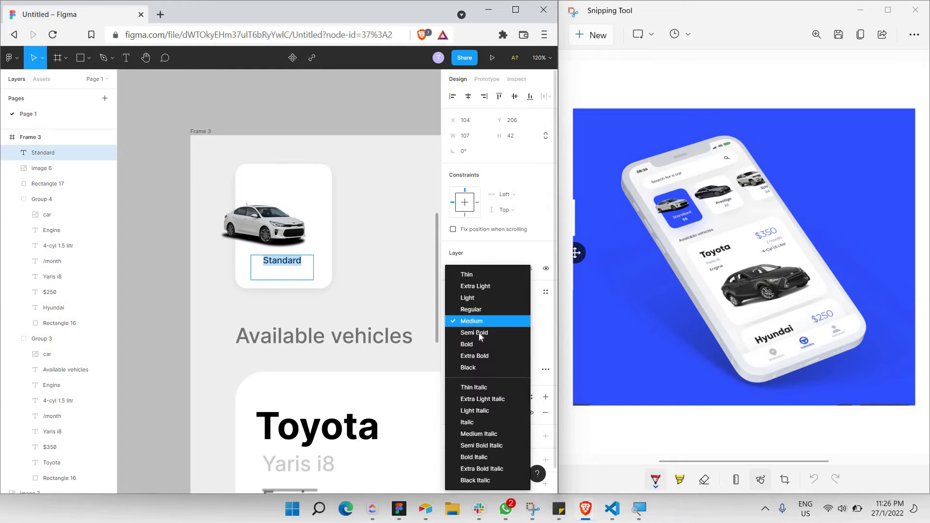
left_click(477, 334)
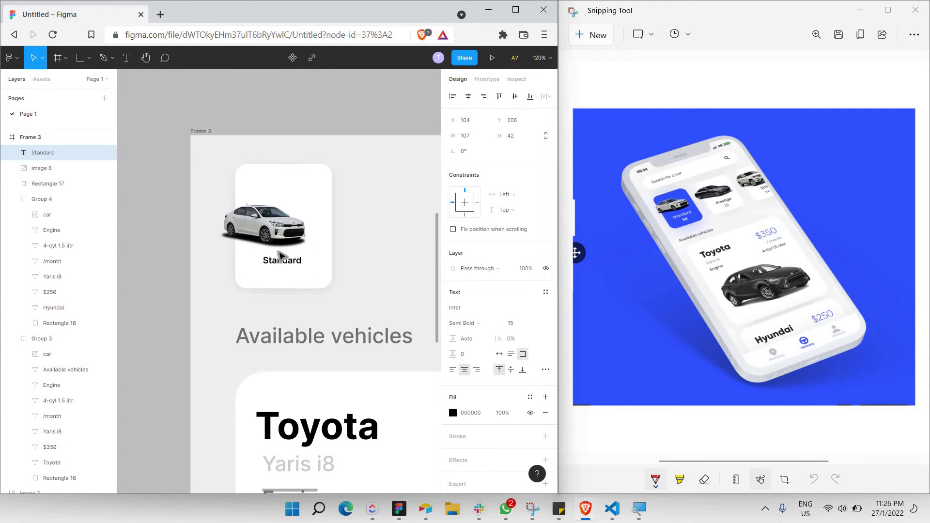
Add a second line reading "56" to the "Standard" label
double_click(315, 262)
left_click(300, 280)
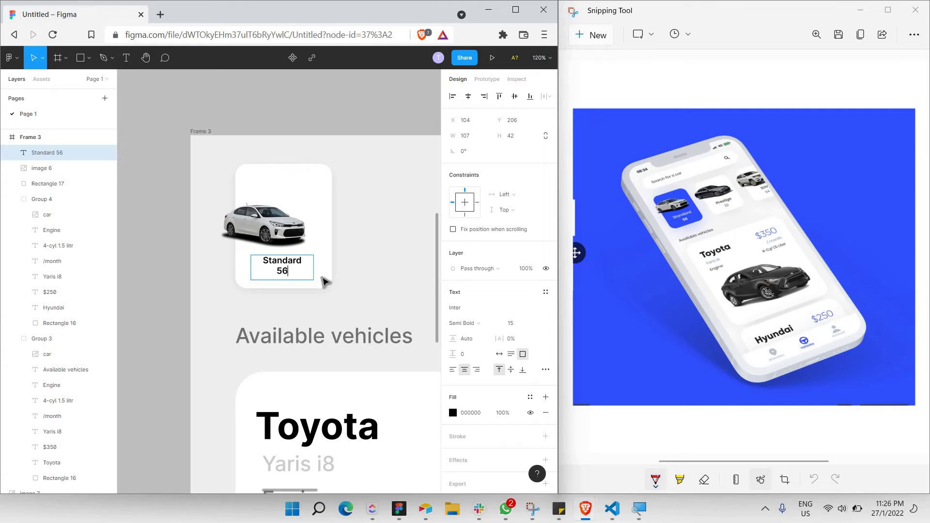
left_click(339, 271)
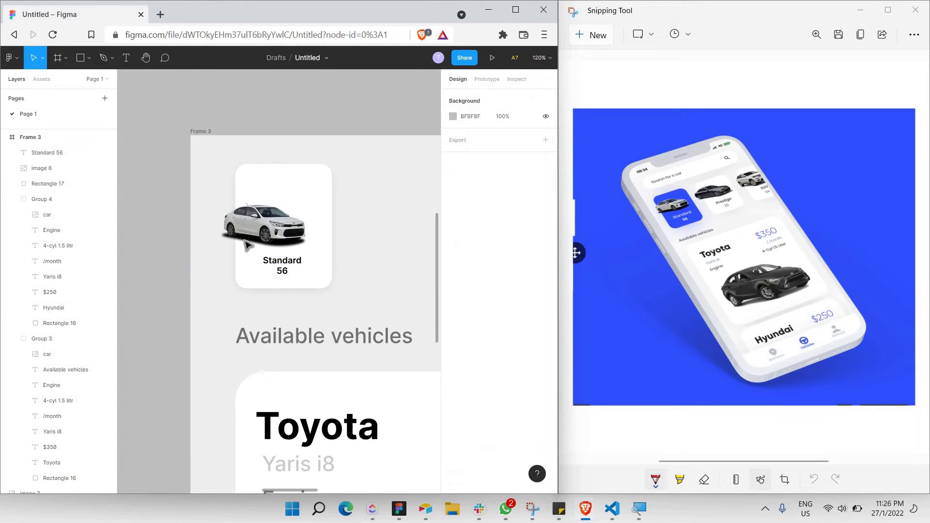
Duplicate the "Standard" tile with its car image and label, and place the copy beside the original
scroll(343, 293, "down", 4)
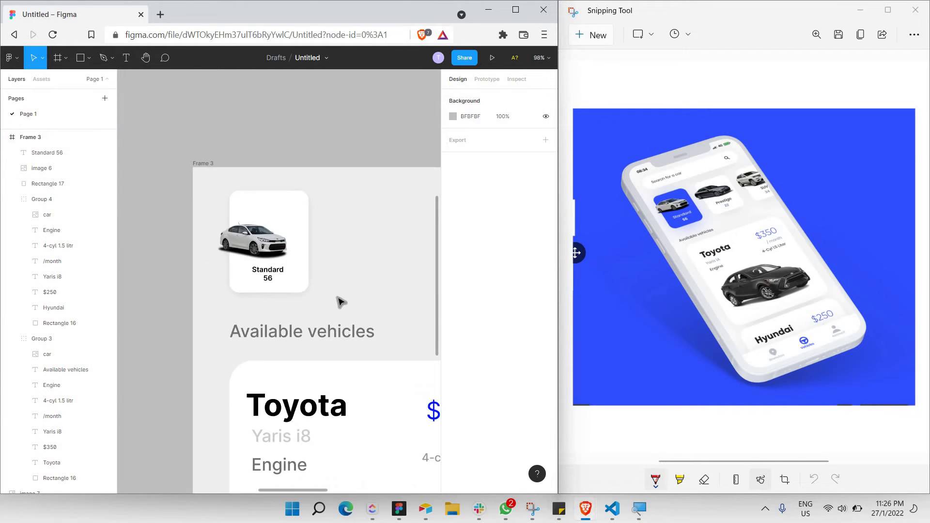
scroll(284, 320, "left", 3)
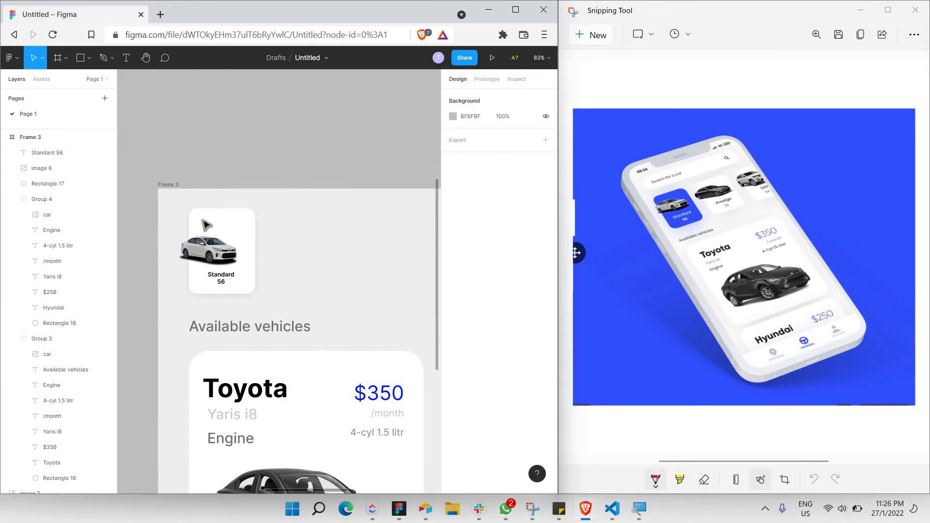
left_click_drag(205, 225, 189, 207)
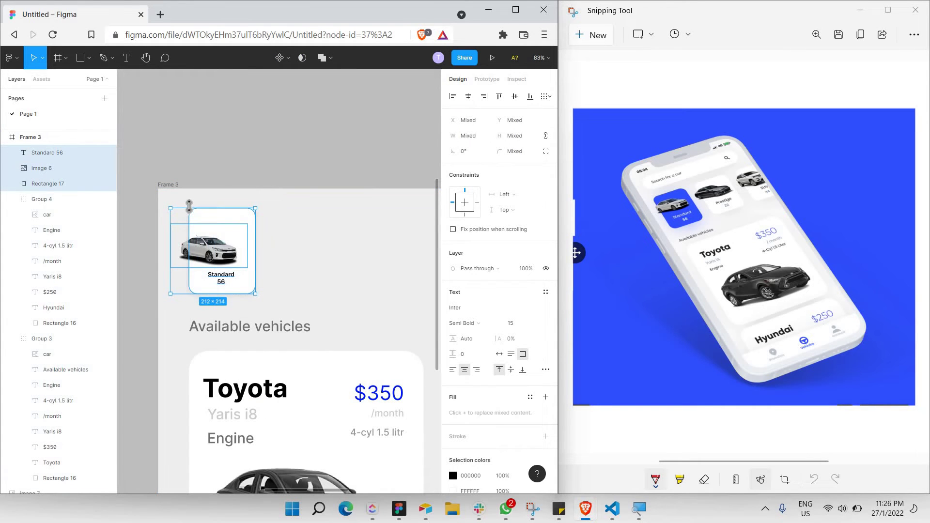
key("ctrl+v")
left_click_drag(366, 260, 316, 264)
Paste a third copy of the "Standard" tile with its car and label beside the second tile
scroll(358, 260, "right", 5)
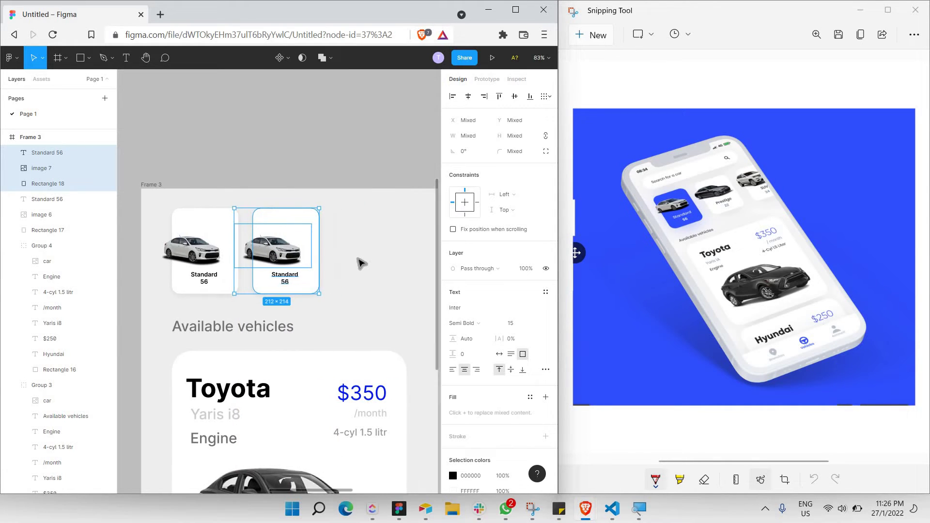
scroll(352, 259, "left", 2)
scroll(245, 235, "left", 2)
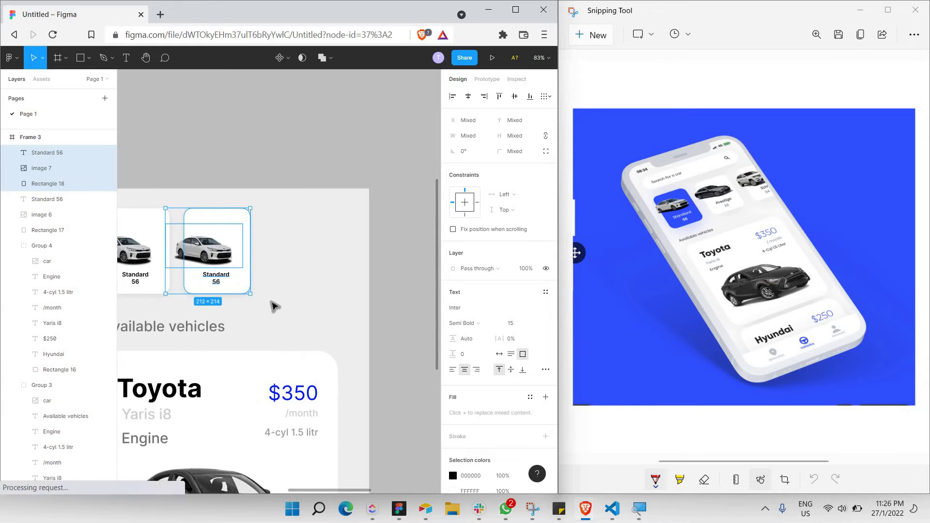
left_click_drag(271, 302, 193, 210)
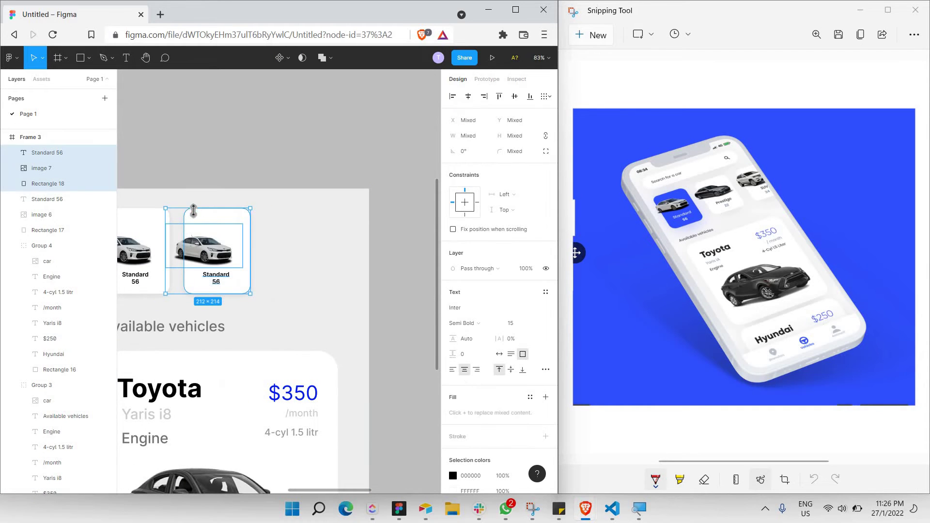
key("ctrl+v")
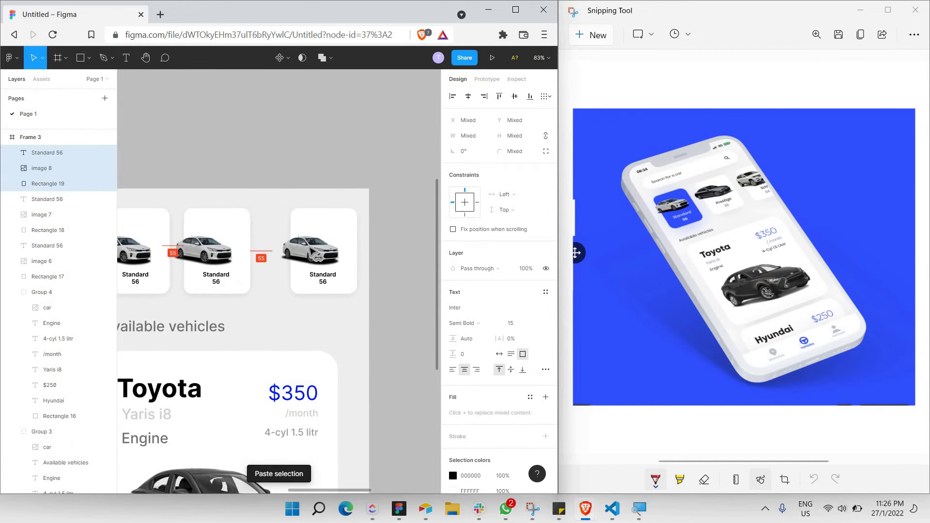
left_click(234, 314)
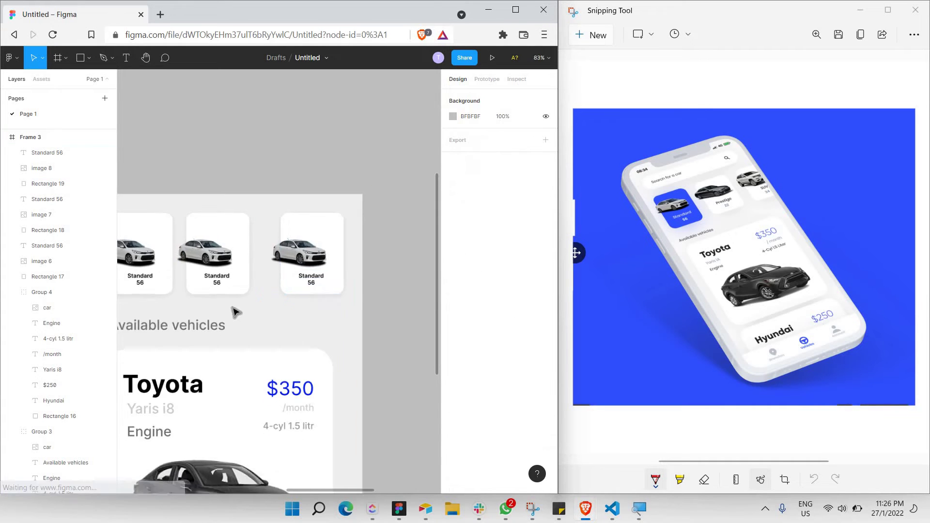
scroll(234, 313, "down", 2)
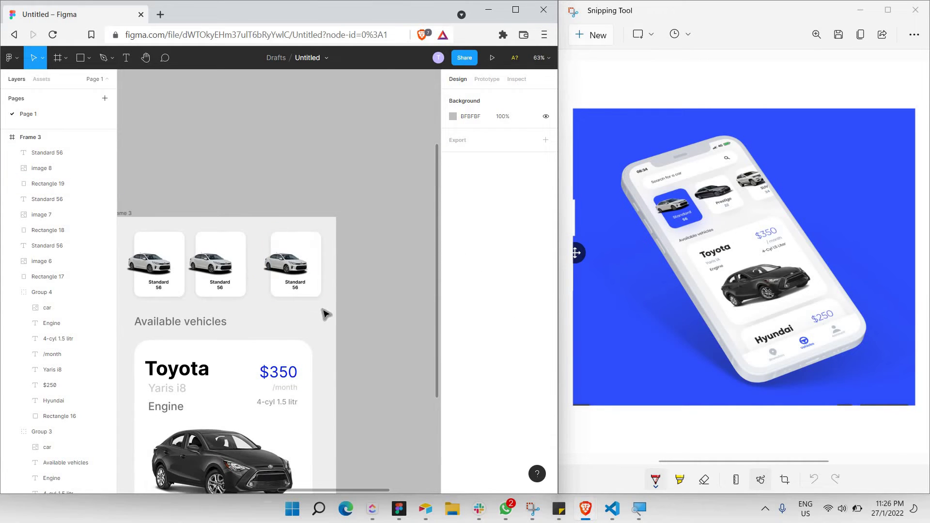
Move the third "Standard" tile closer to the second so the three tiles are about evenly spaced
left_click(281, 251)
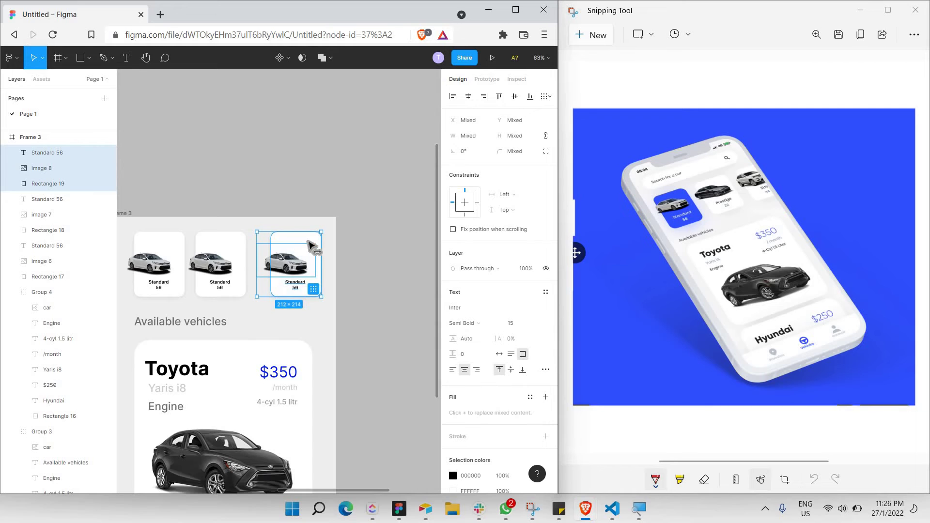
left_click_drag(307, 241, 302, 245)
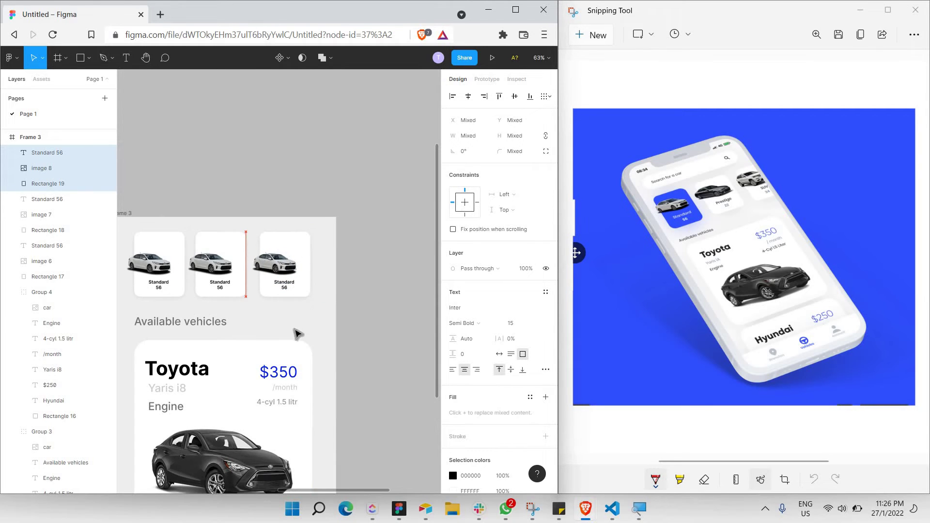
left_click(292, 325)
scroll(291, 323, "left", 2)
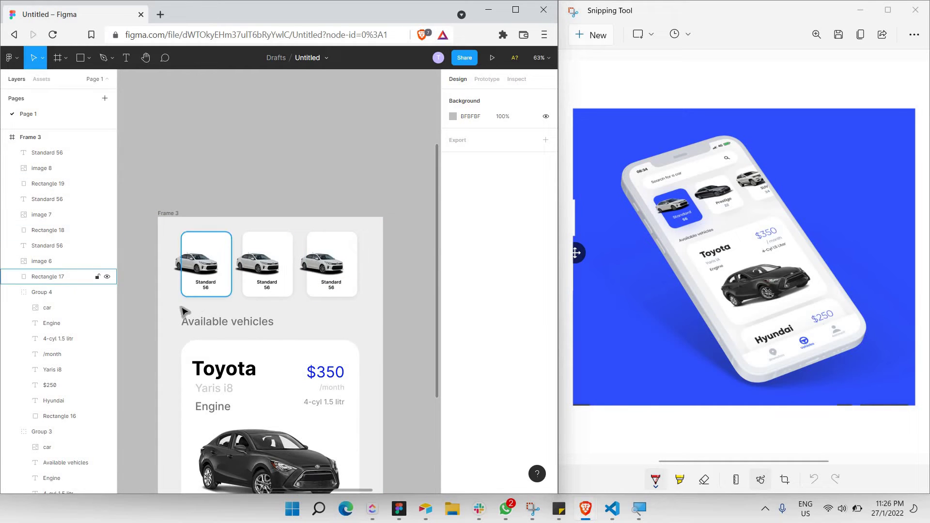
Extend the frame's upper edge upward and enlarge the three tiles together to about 796 × 272 overall
left_click(321, 226)
left_click(320, 223)
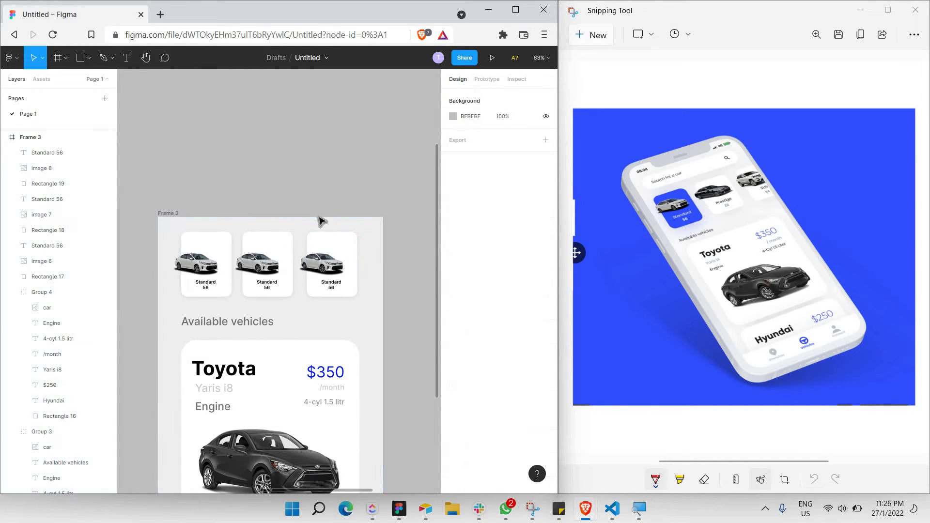
left_click_drag(318, 216, 308, 168)
left_click_drag(193, 306, 399, 214)
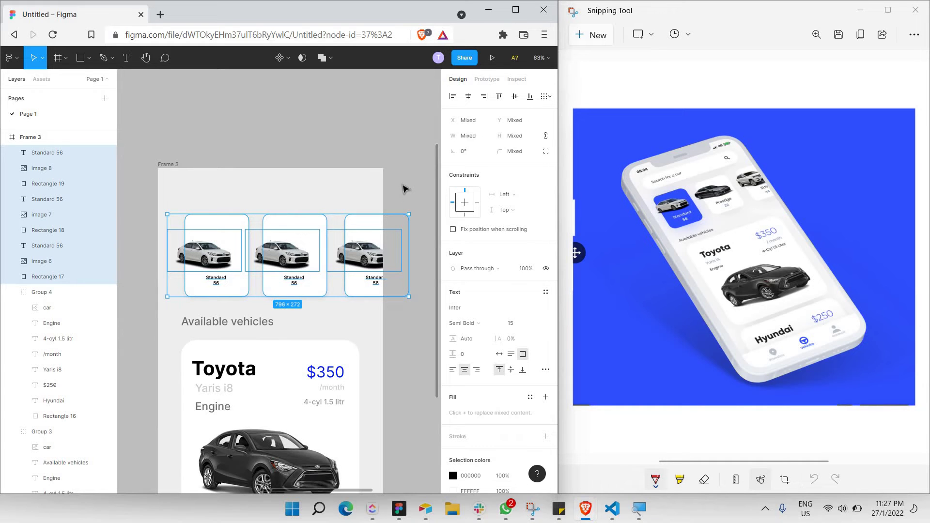
key("Escape")
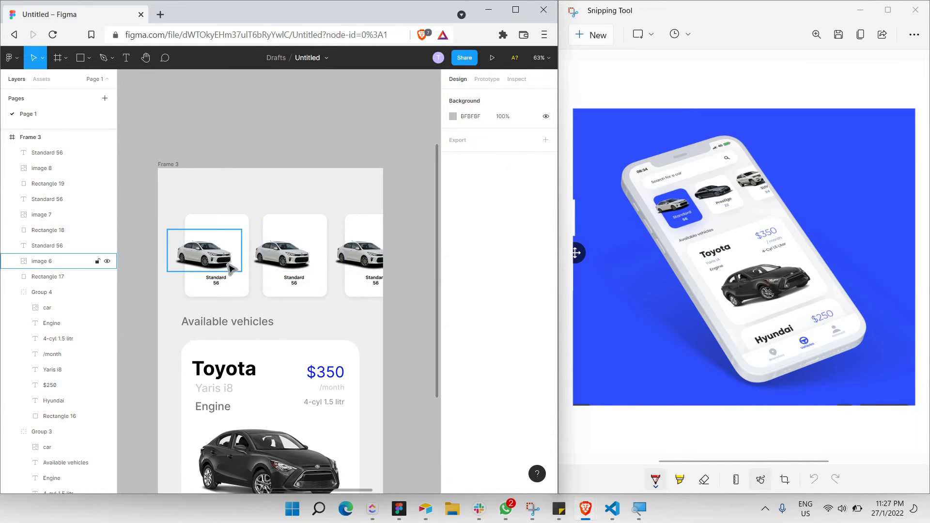
Fill the first category tile's rectangle with the document's blue, 001AFF
scroll(232, 269, "up", 5)
left_click(270, 204)
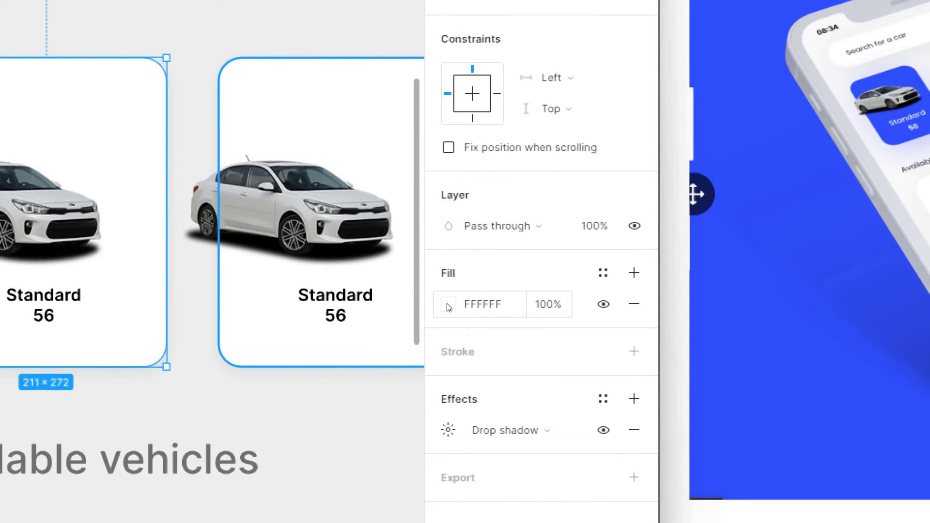
left_click(448, 305)
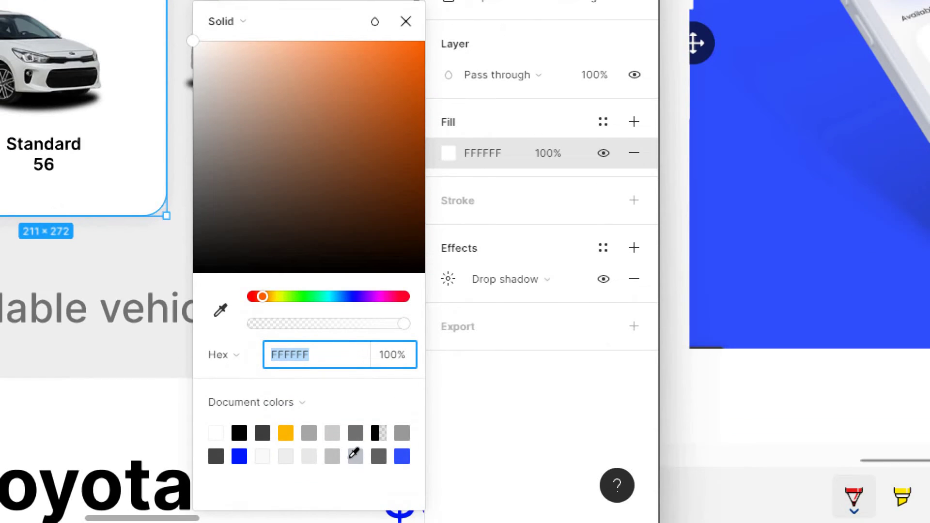
left_click(240, 455)
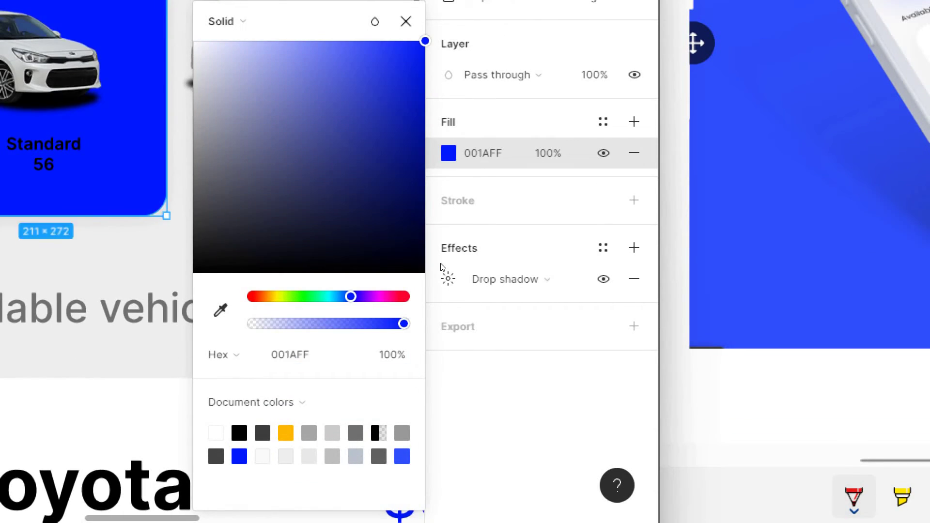
key("Escape")
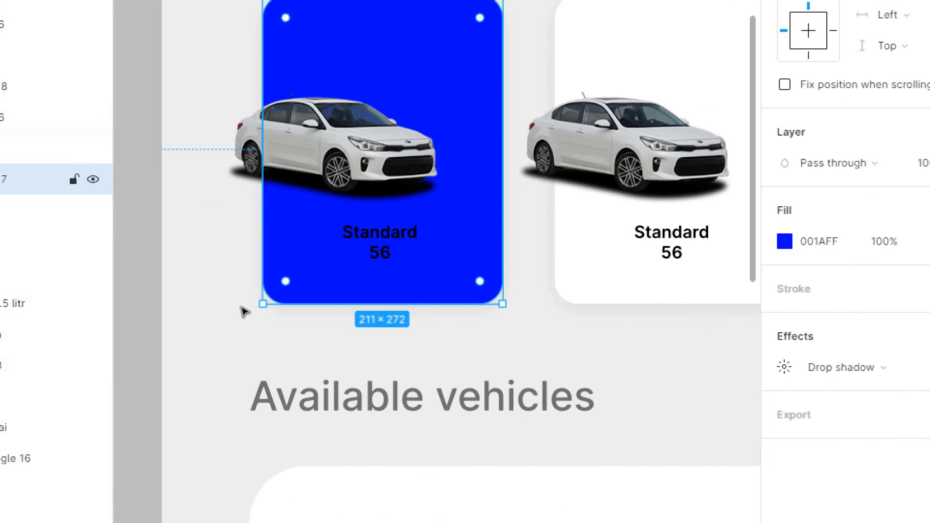
Set the text colour of the "Standard 56" label on the blue tile to FFFFFF
key("Return")
key("Return")
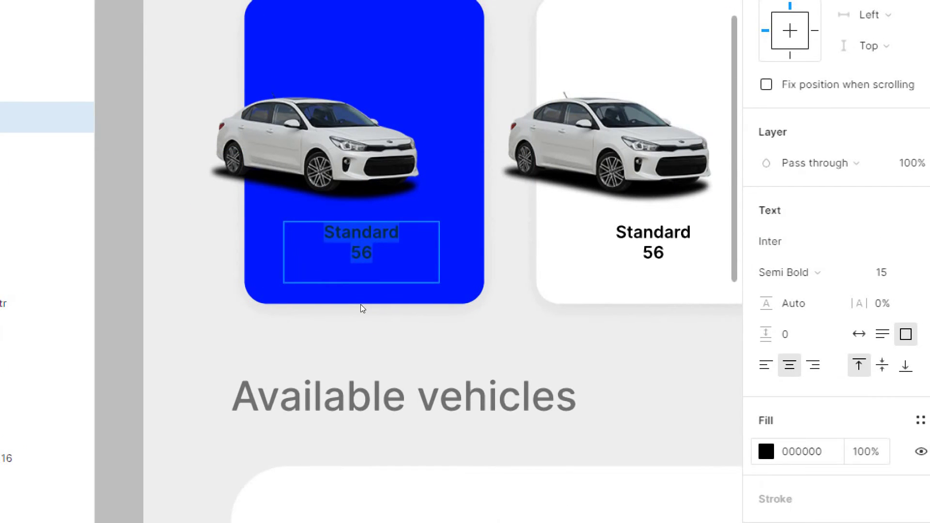
left_click(785, 451)
type("FFFFFF")
key("Return")
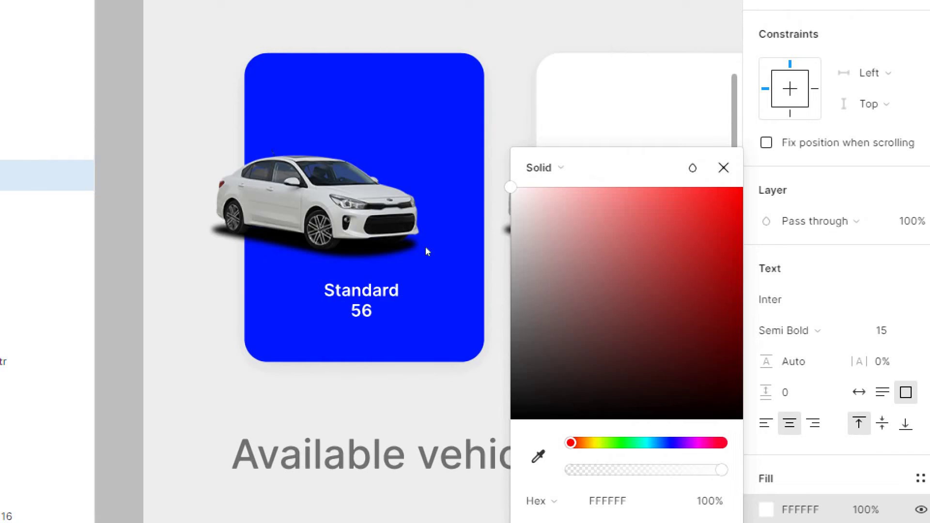
key("Escape")
key("Escape")
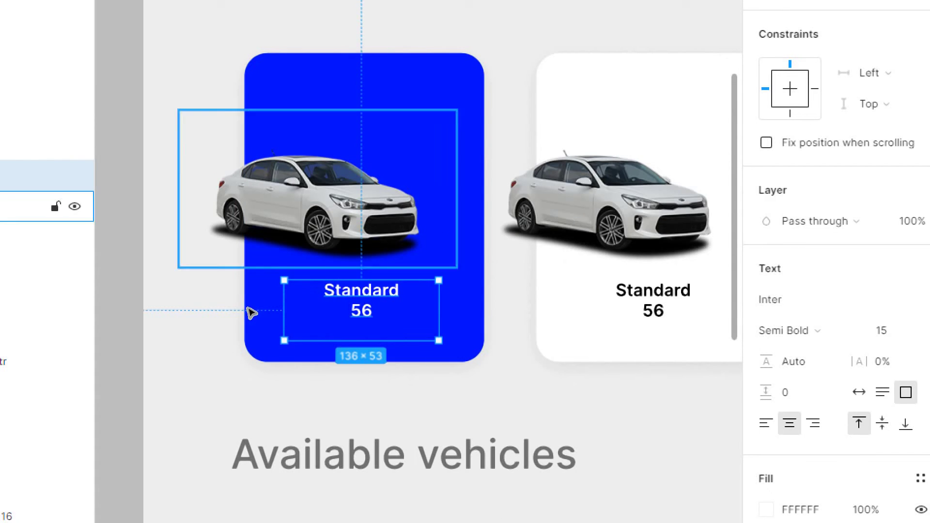
Set the blue tile's "Standard 56" label to Bold weight
key("Return")
left_click(794, 330)
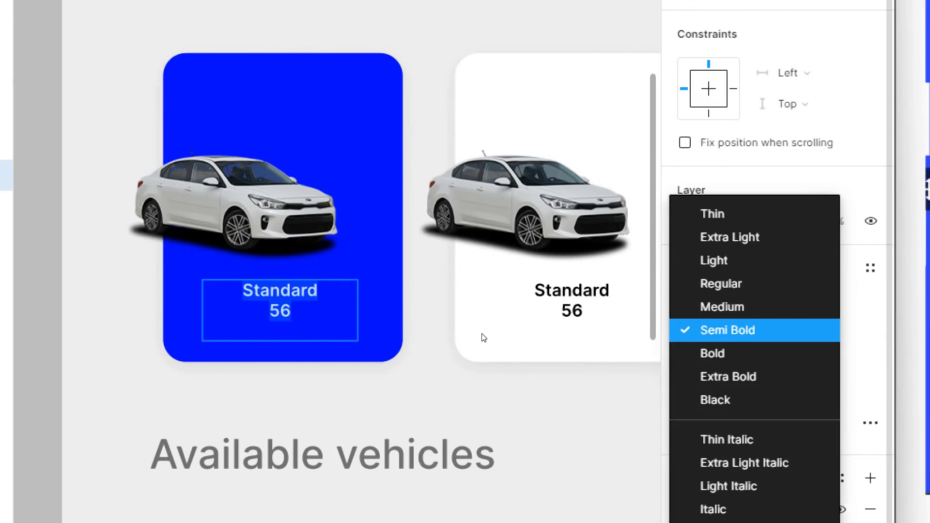
key("Down")
key("Return")
key("Escape")
key("Escape")
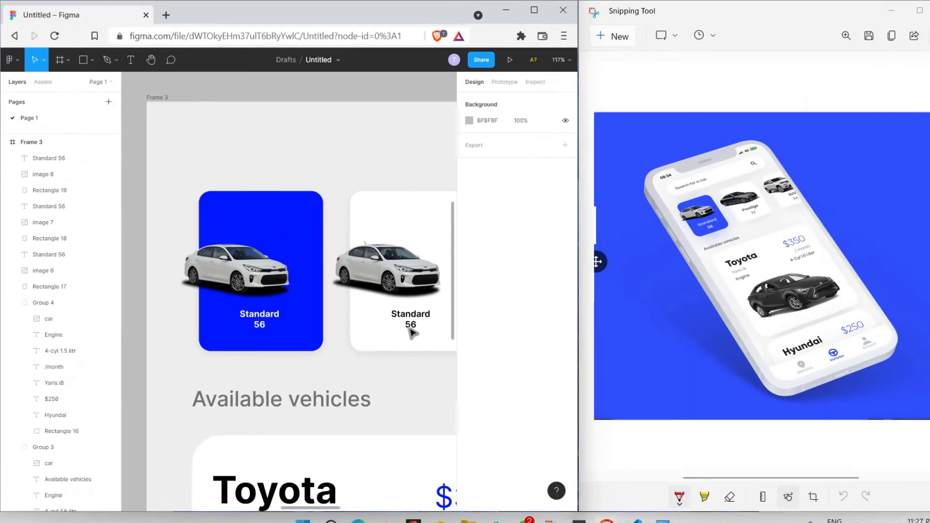
Bring the black sedan image from outside the frame into the second category tile
scroll(488, 210, "down", 3)
scroll(352, 265, "right", 6)
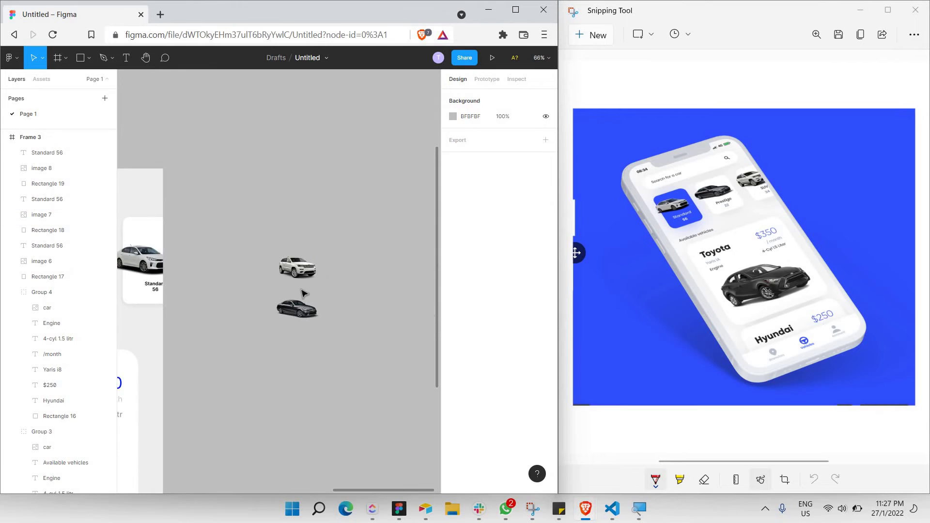
left_click(297, 306)
left_click_drag(24, 265, 317, 239)
key("ctrl+x")
key("ctrl+v")
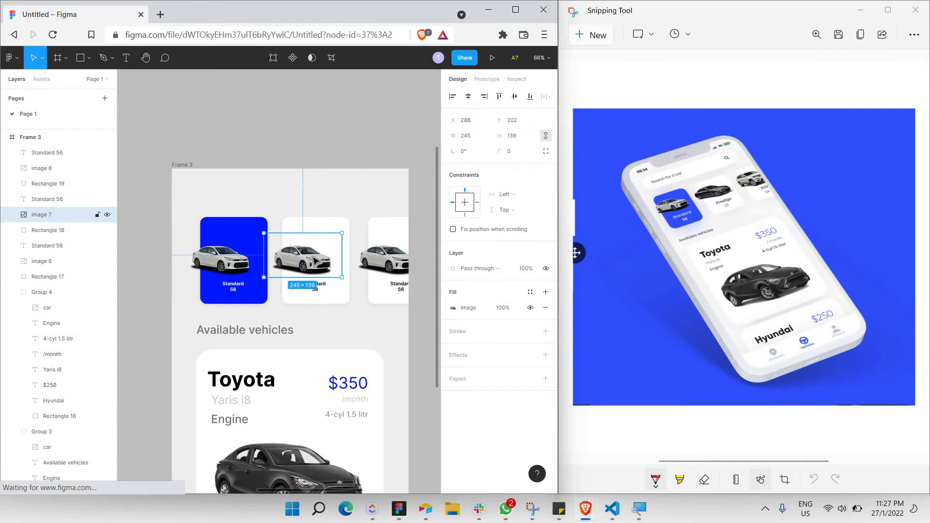
left_click(314, 261)
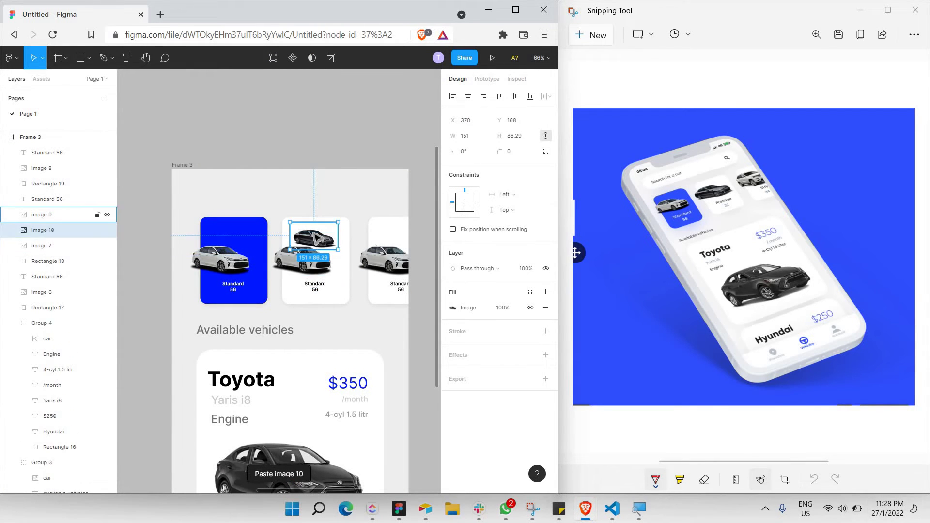
key("ctrl+v")
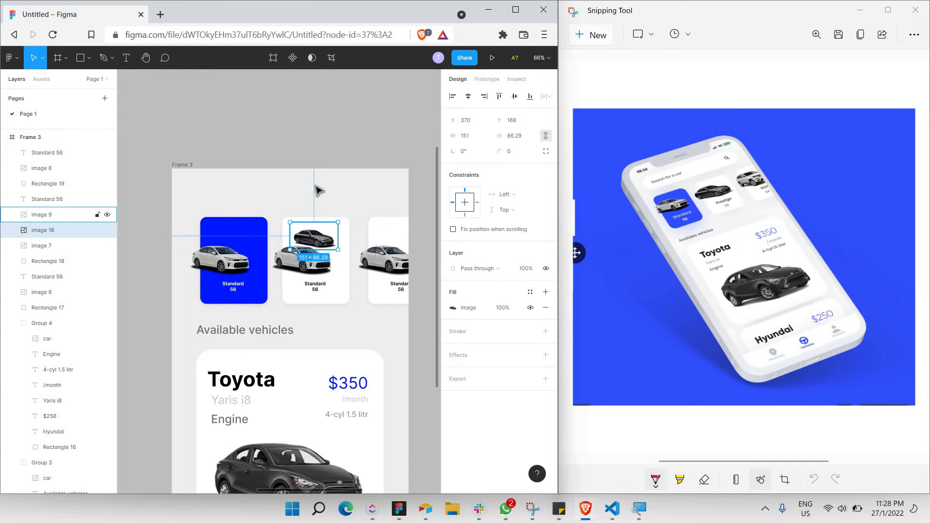
left_click_drag(315, 239, 319, 192)
key("Delete")
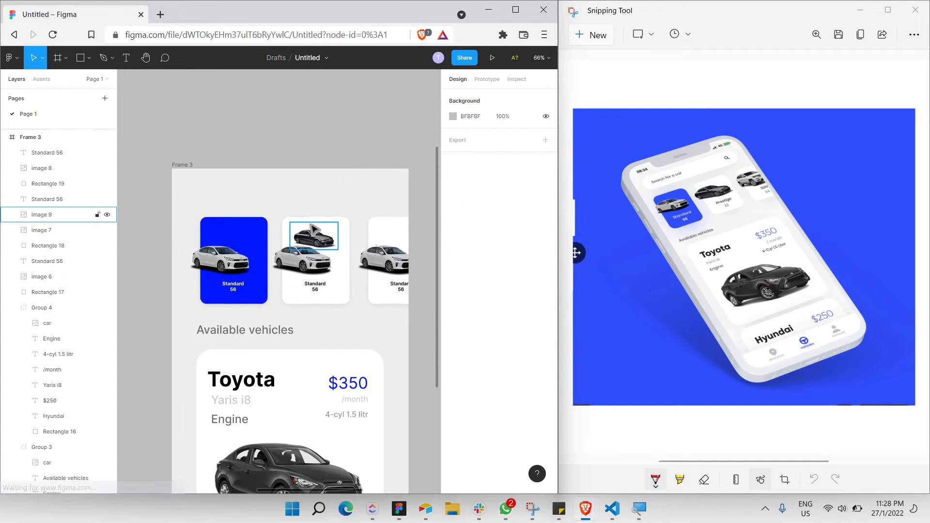
Delete the white sedan from the second tile and enlarge the black sedan to take its place
left_click(319, 236)
left_click_drag(318, 236, 315, 221)
left_click(304, 257)
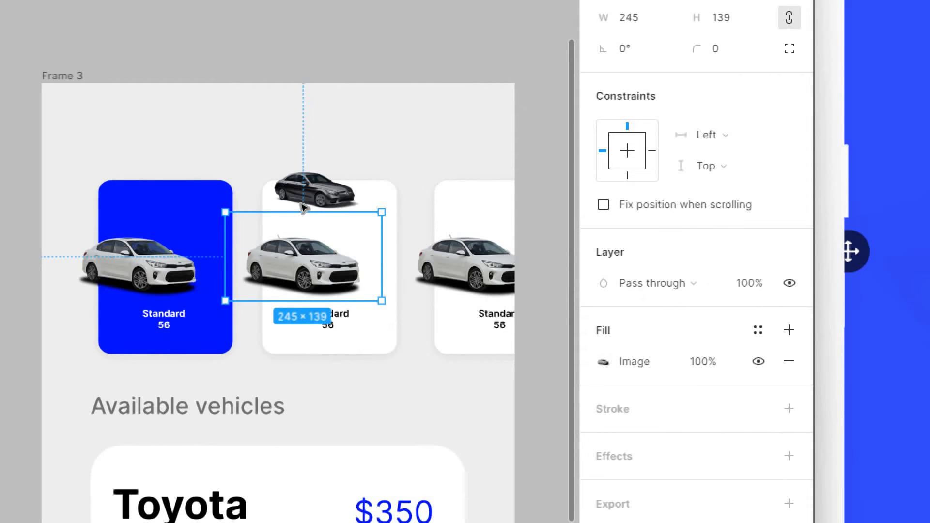
key("Delete")
left_click(323, 222)
left_click_drag(332, 214, 312, 267)
left_click(325, 175)
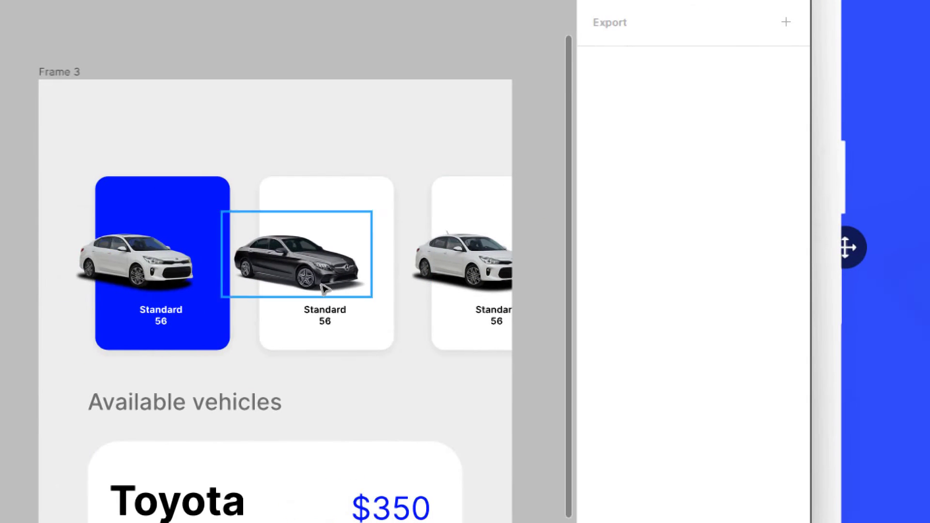
Change the second tile's label to "Prestige" with "22" on the second line
double_click(324, 315)
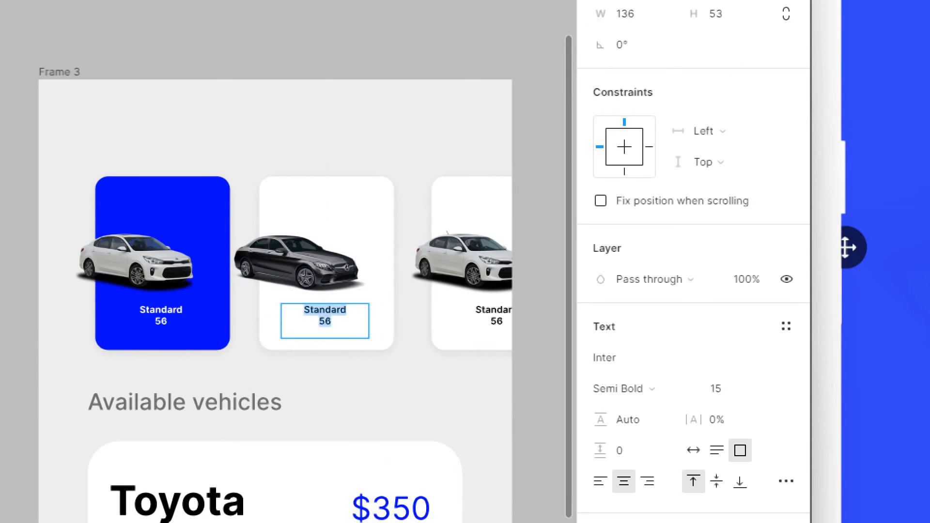
type("Pres")
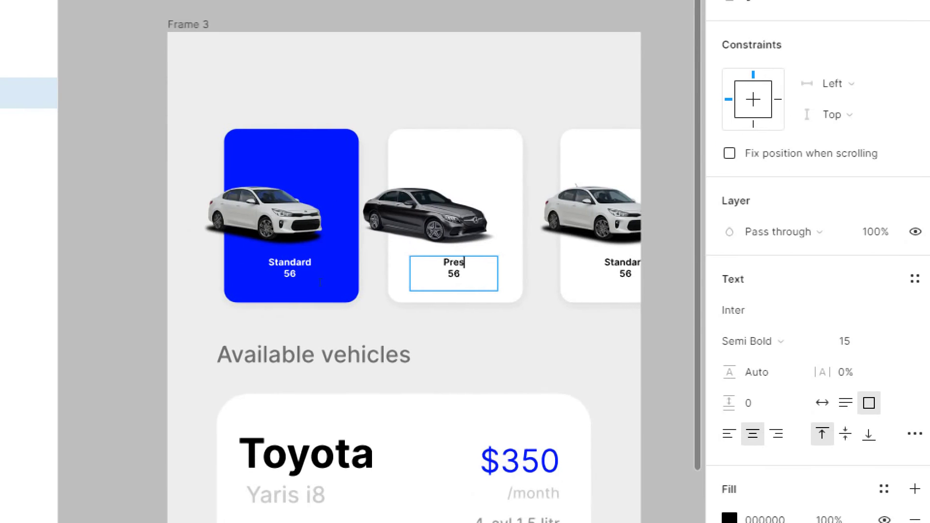
type("tige ")
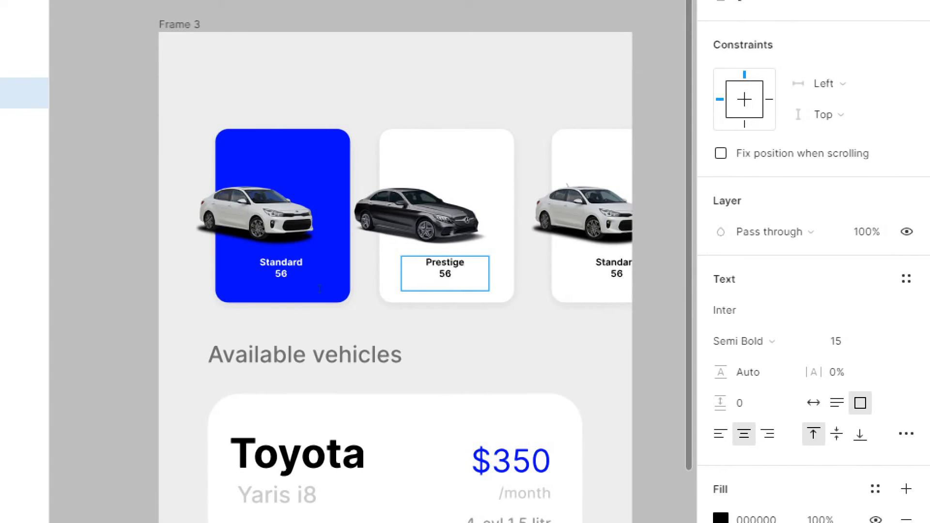
type("22")
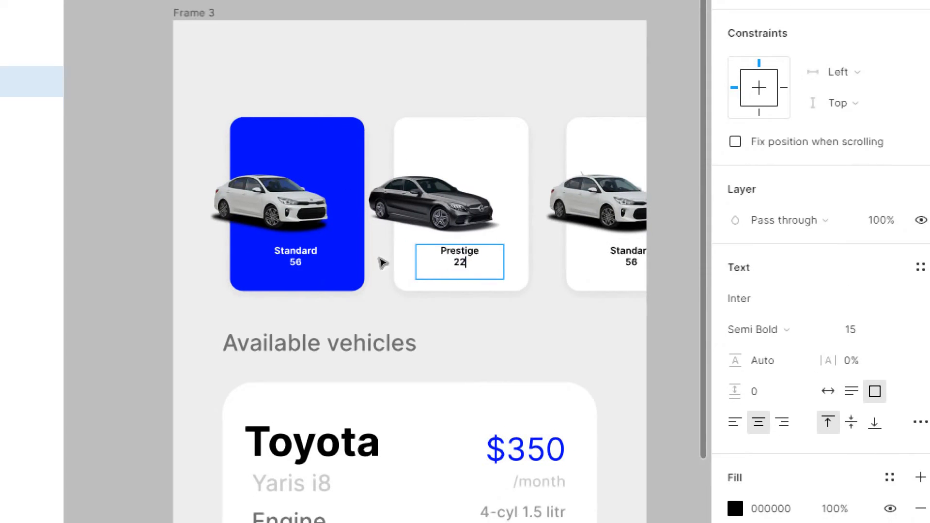
Set the whole "Prestige 22" label to Bold weight
key("ctrl+a")
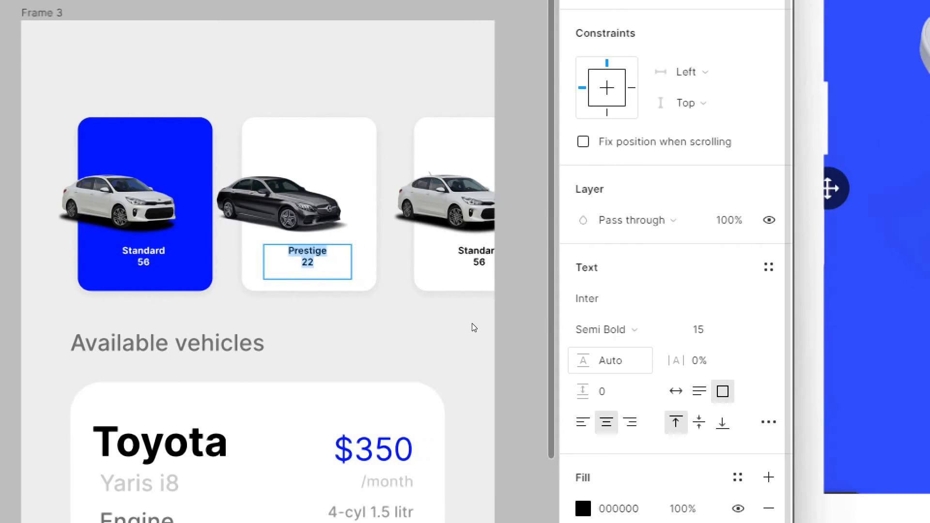
left_click(756, 329)
key("Down")
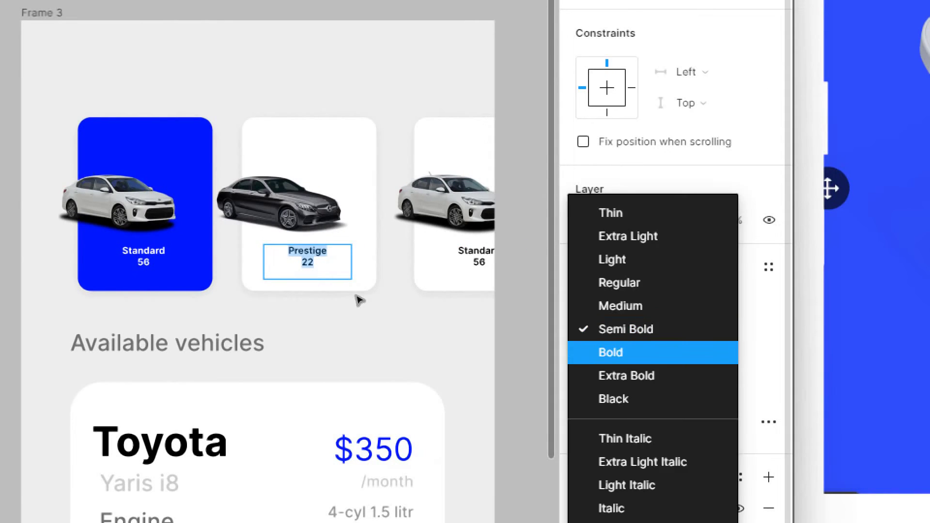
key("Return")
key("Escape")
left_click(352, 325)
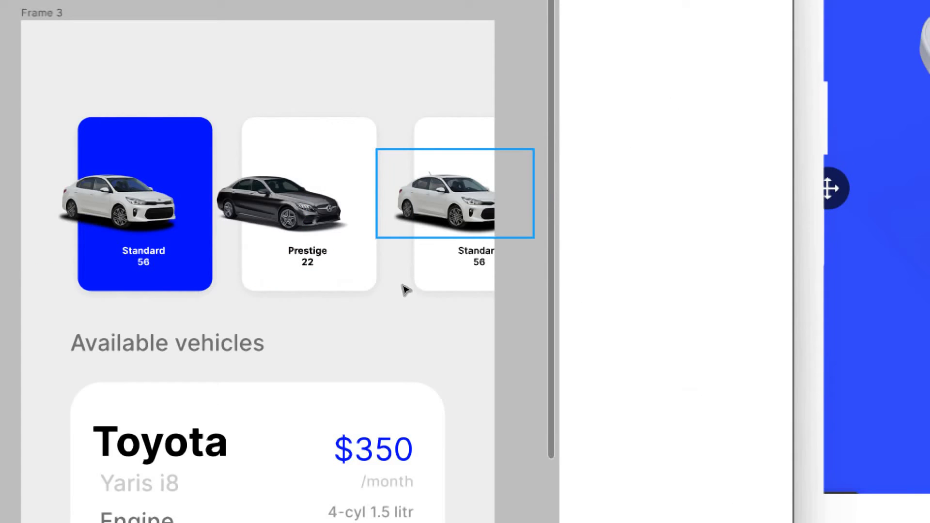
Move the white SUV image from outside the frame onto the third category tile
scroll(406, 298, "down", 1, "ctrl")
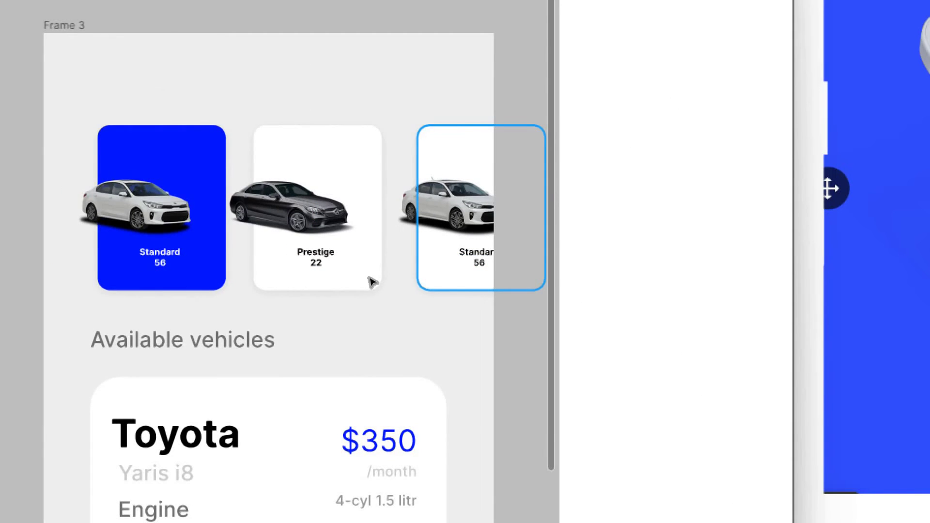
scroll(371, 281, "down", 3, "ctrl")
scroll(231, 271, "right", 5)
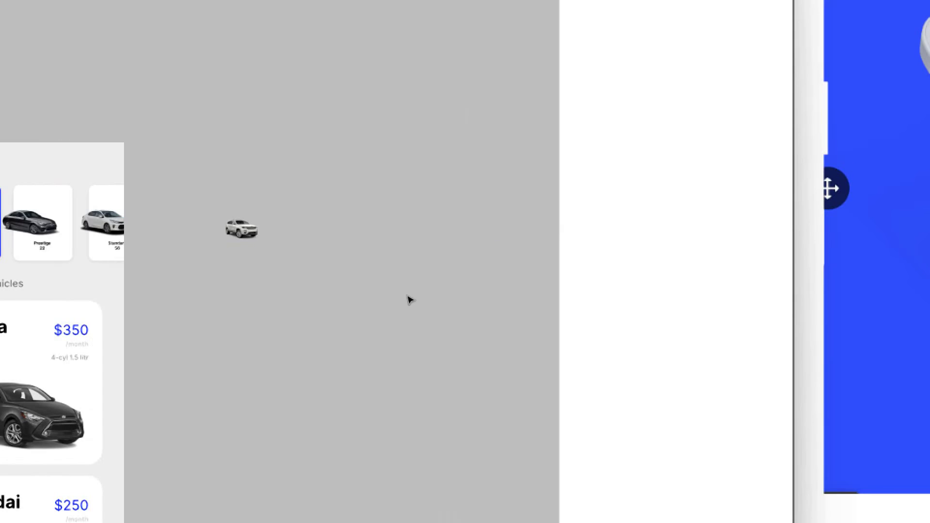
scroll(410, 291, "left", 6)
scroll(412, 284, "right", 1)
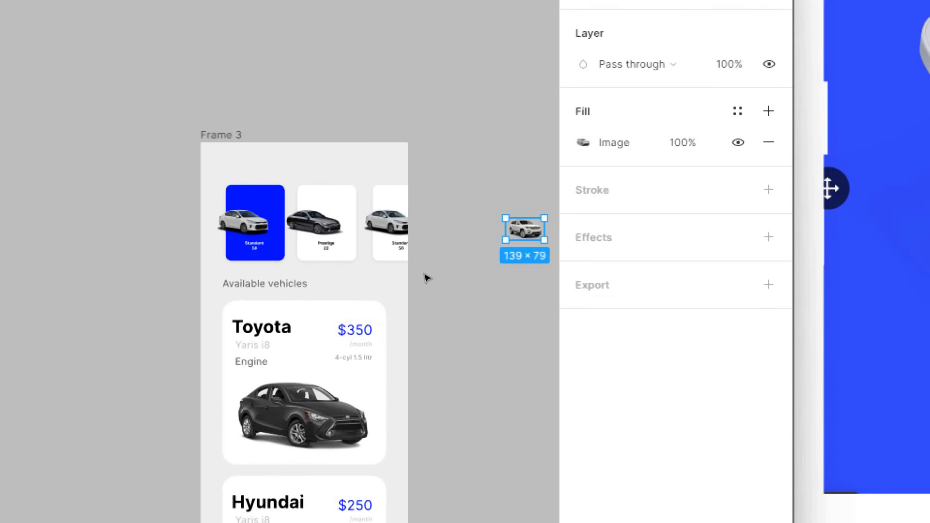
mouse_move(525, 229)
left_mouse_down()
mouse_move(455, 236)
mouse_move(391, 220)
mouse_move(390, 229)
left_mouse_up()
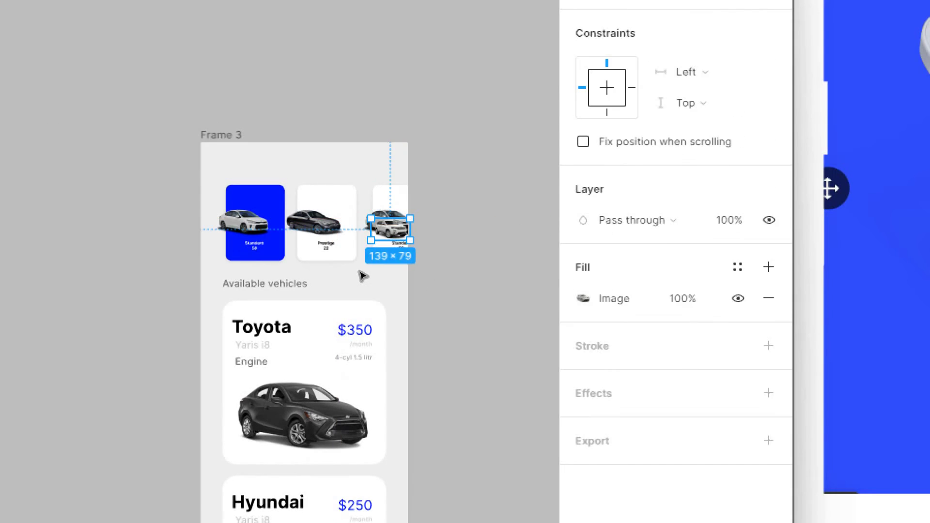
scroll(362, 276, "up", 3)
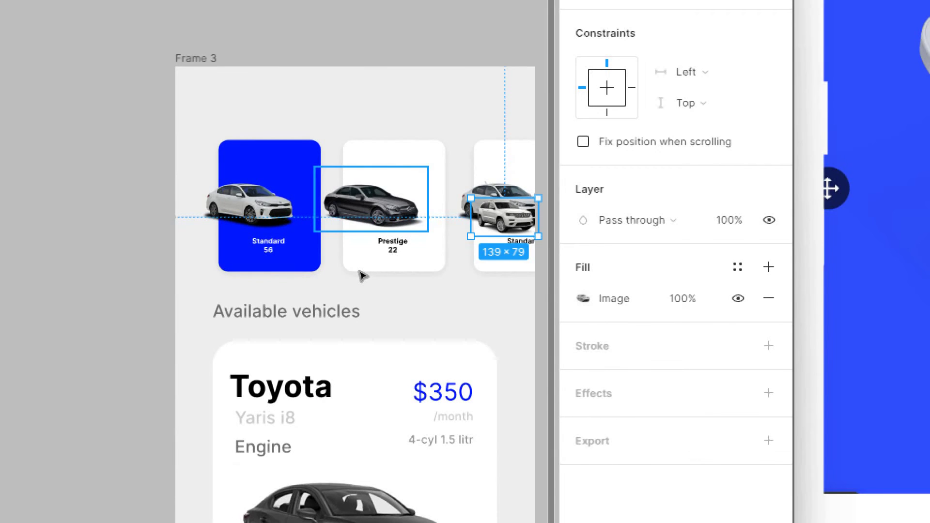
Replace the white sedan in the third category card with the SUV image, enlarged to about 226 × 128
scroll(362, 276, "up", 3)
scroll(359, 257, "right", 5)
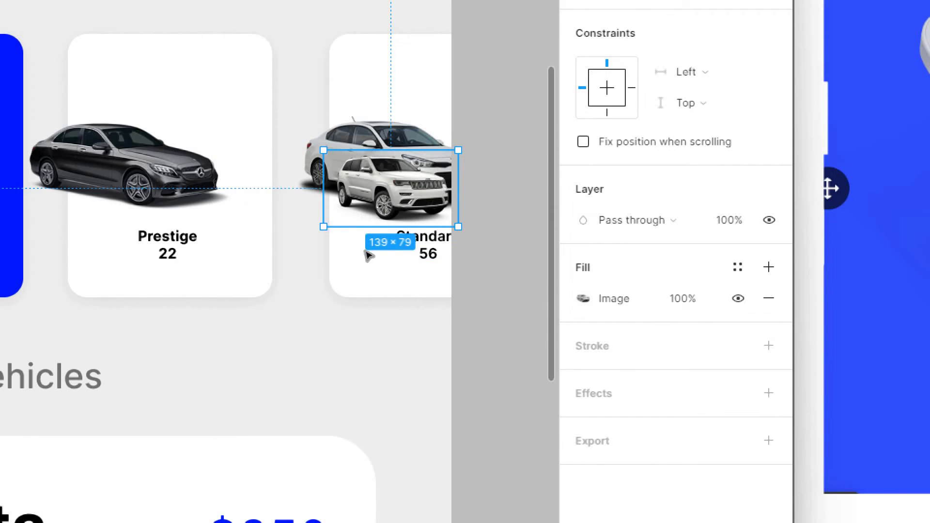
left_click_drag(367, 191, 349, 237)
left_click(367, 172)
key("Delete")
left_click(348, 242)
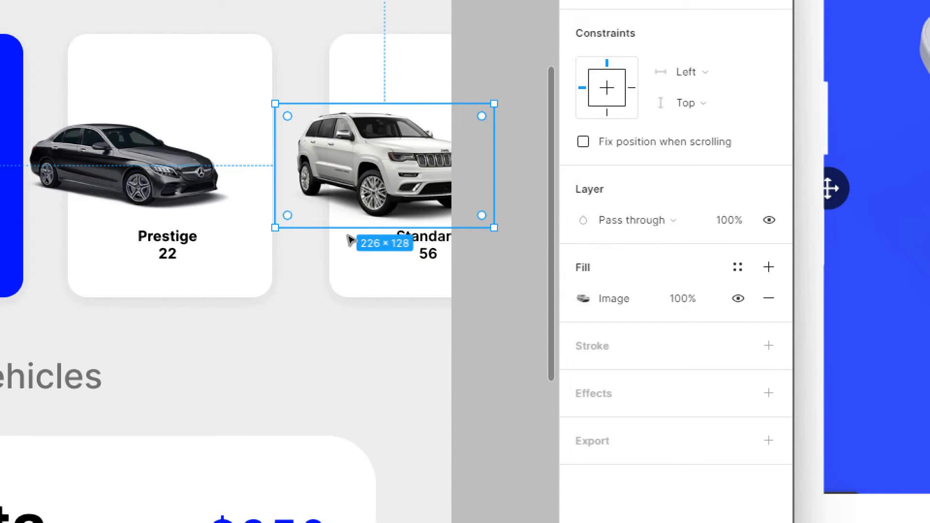
Change the third category card's label from Standard to SUV
left_click(377, 277)
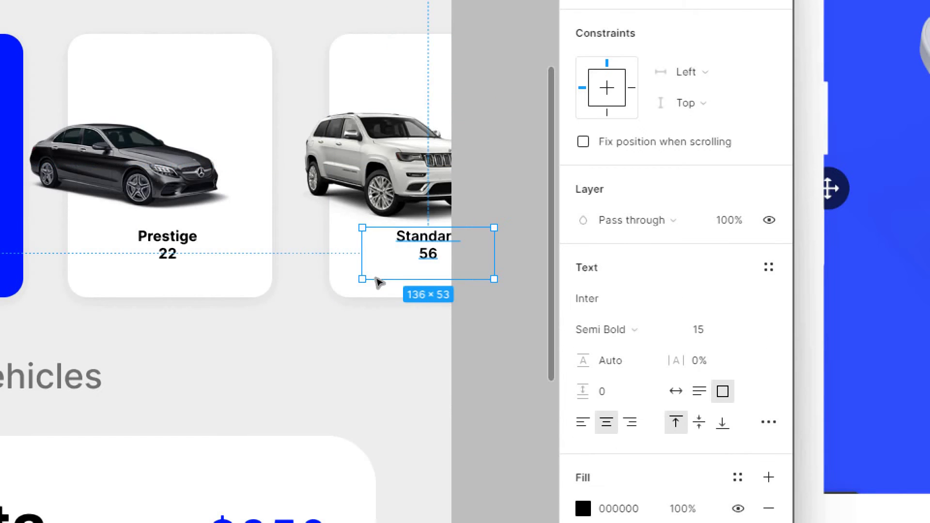
double_click(376, 277)
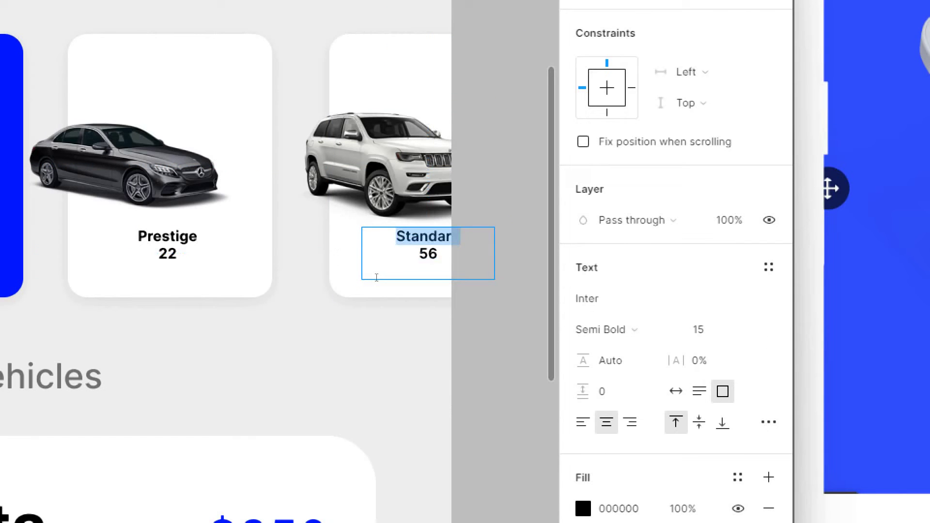
type("SUV")
key("Escape")
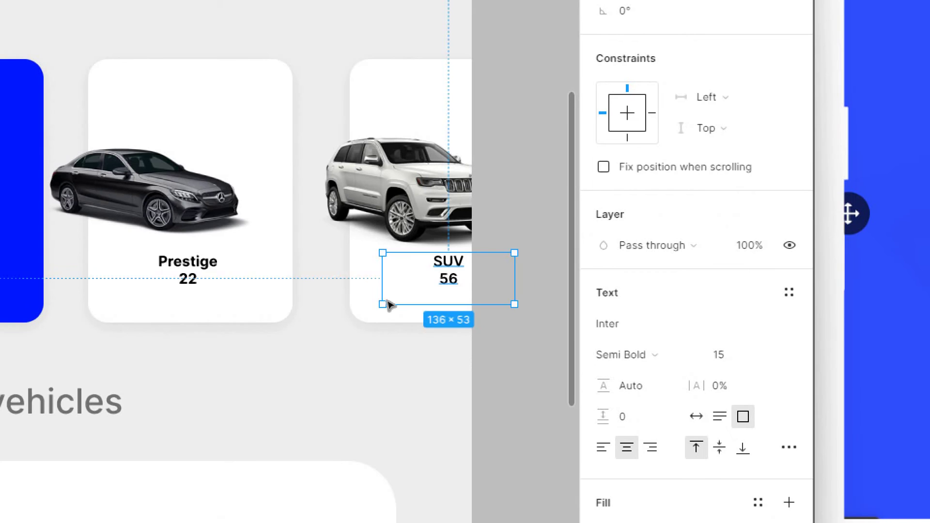
left_click(321, 255)
key("ctrl+minus")
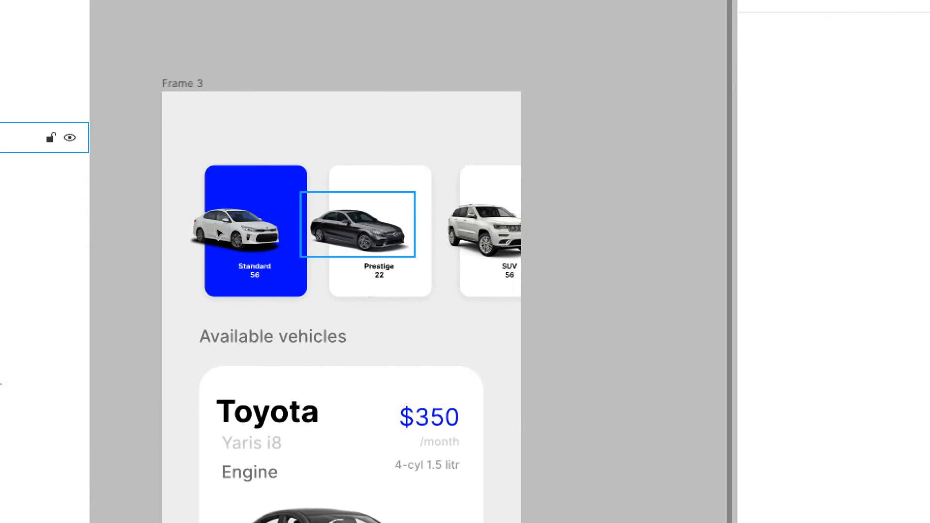
Set the drop shadow colour of the blue Standard card to 304FFE
left_click(216, 228)
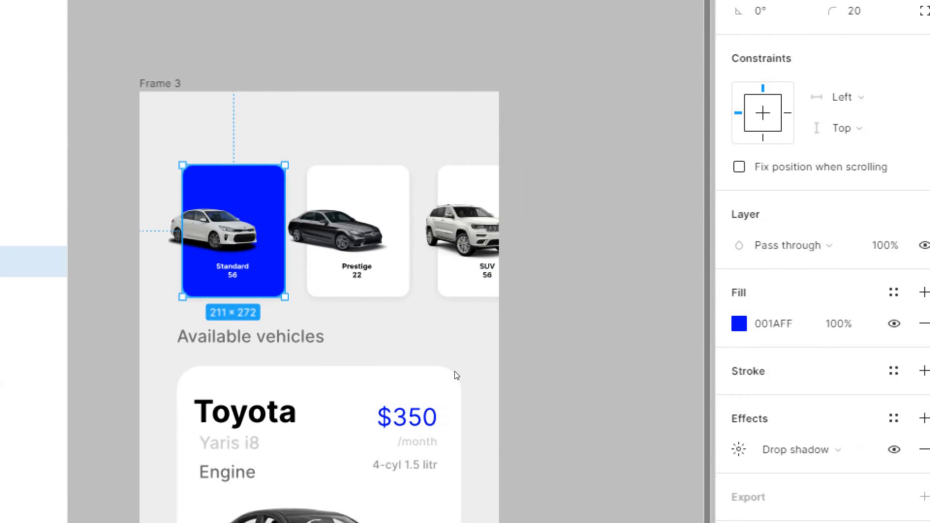
left_click(738, 449)
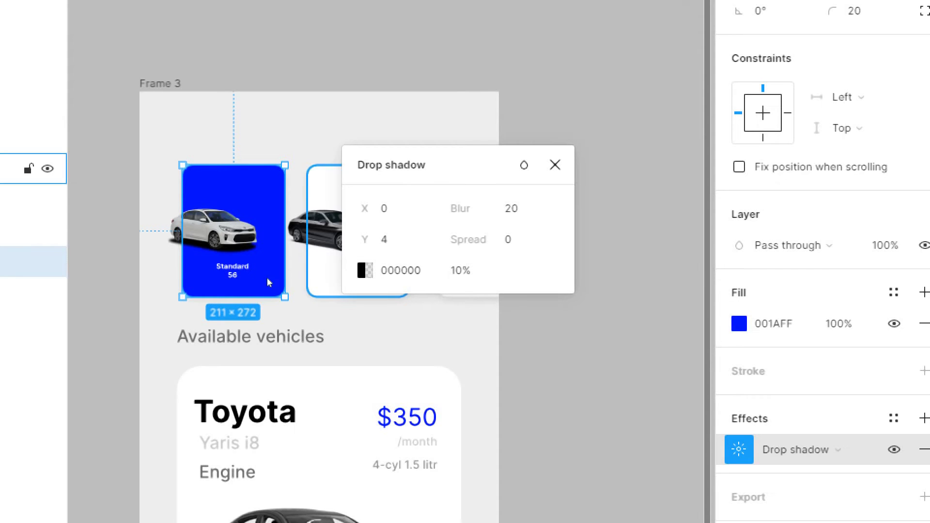
left_click(364, 271)
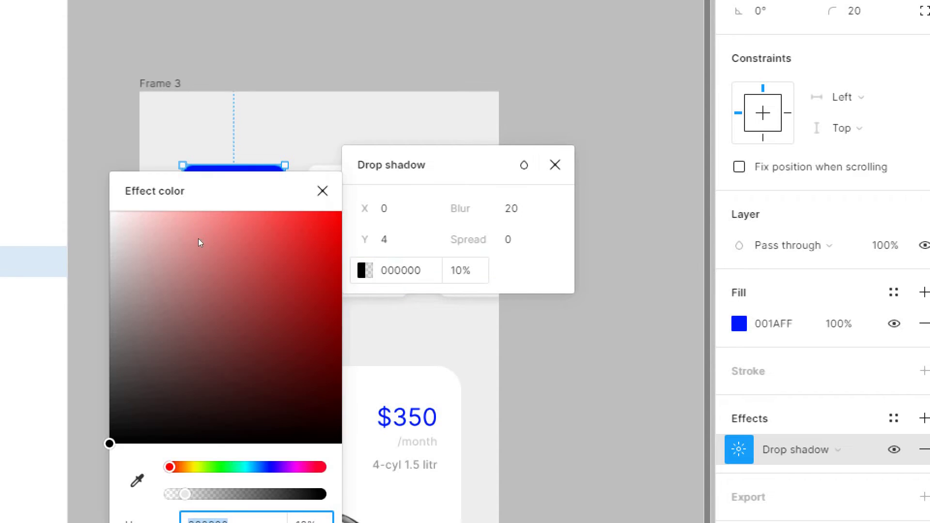
left_click_drag(308, 208, 538, 55)
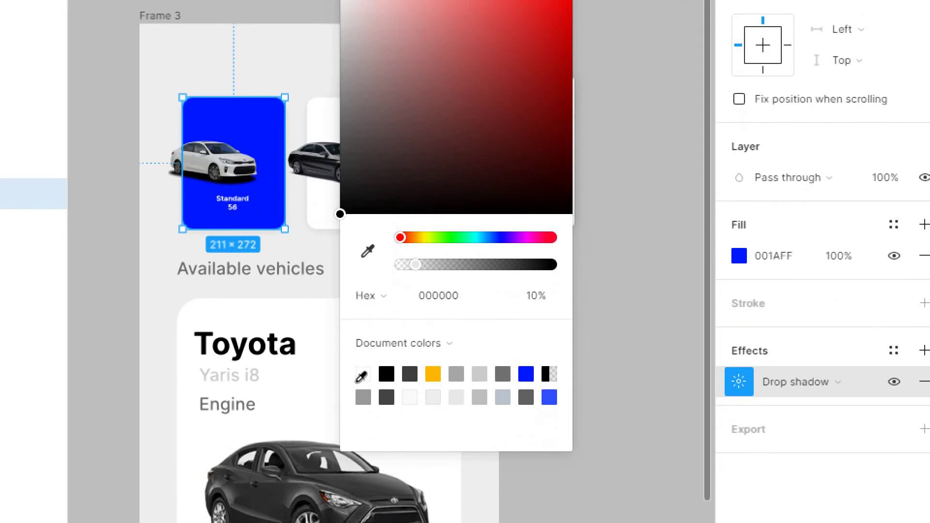
left_click(549, 397)
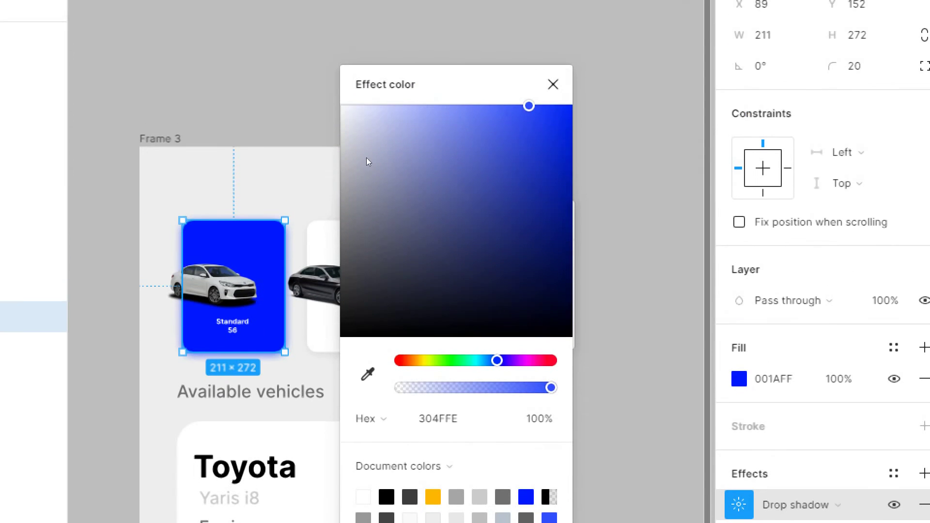
left_click(553, 84)
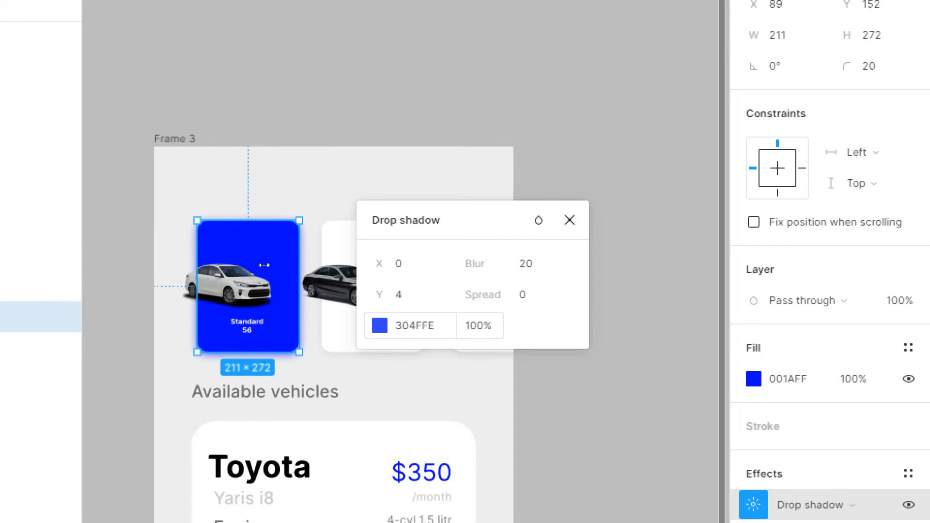
Set the blue card's drop shadow to Y offset 12, spread 11 and blur 29
left_click(403, 295)
type("12")
key("Return")
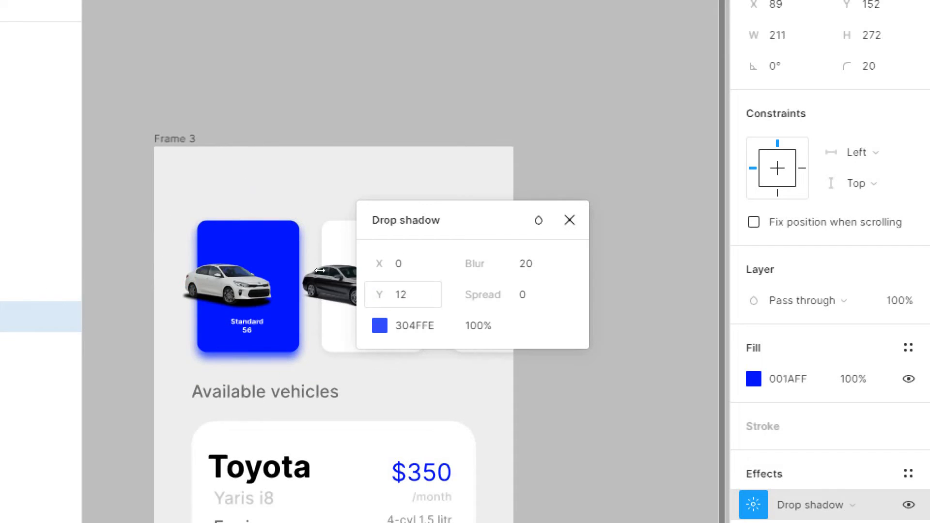
left_click_drag(485, 295, 498, 297)
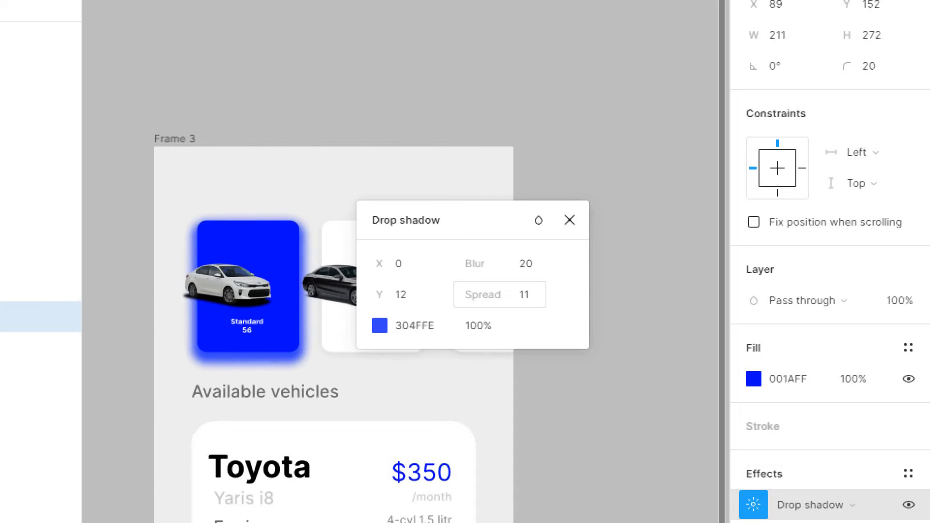
left_click_drag(475, 264, 655, 288)
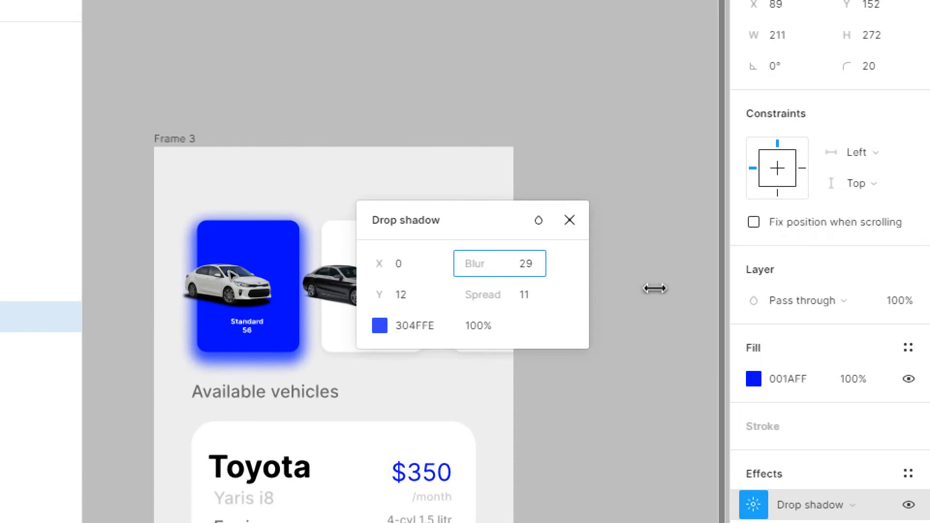
Set the blue card's drop shadow opacity to 10%
key("Tab")
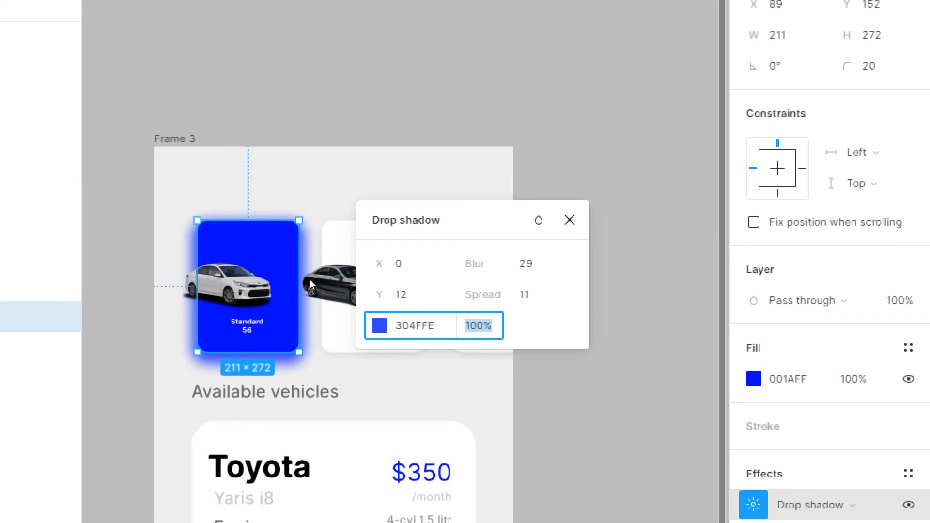
key("BackSpace")
type("10")
key("Return")
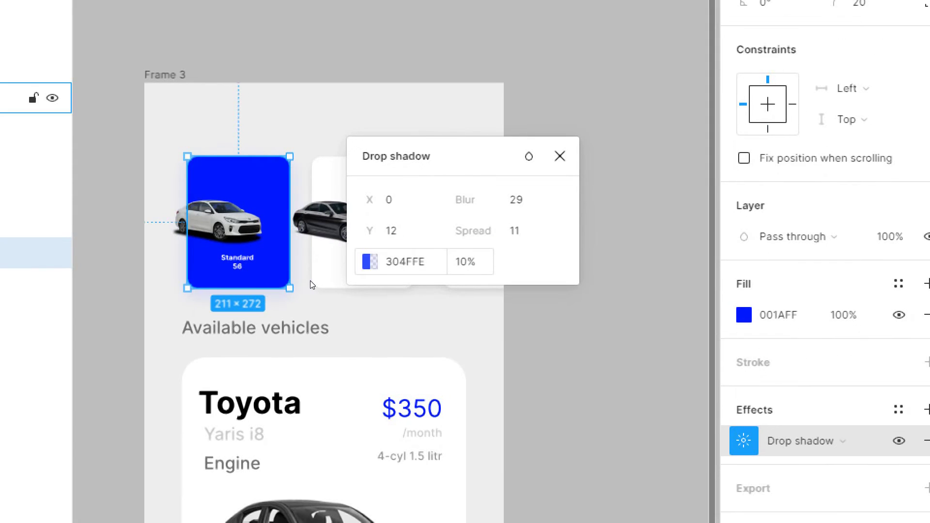
left_click(233, 335)
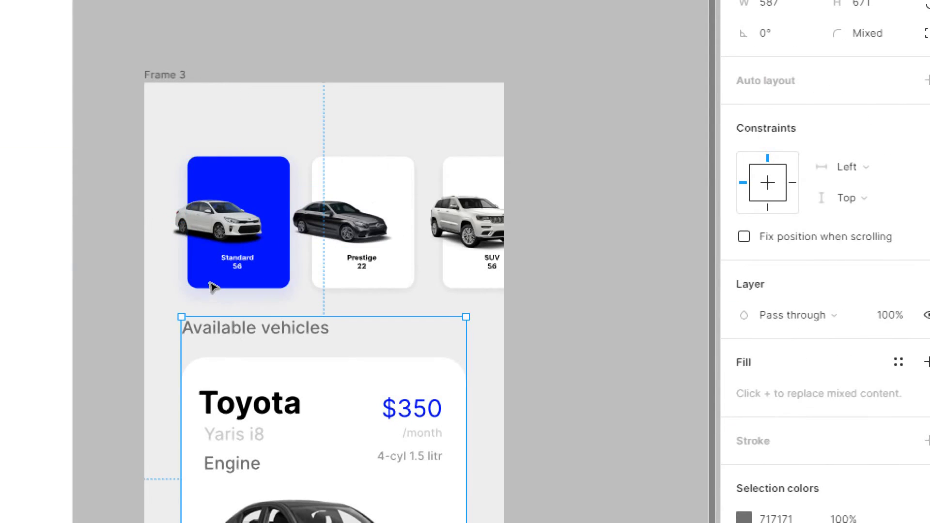
Set the blue Standard card's drop shadow opacity to 25% and deselect the card
left_click(218, 288)
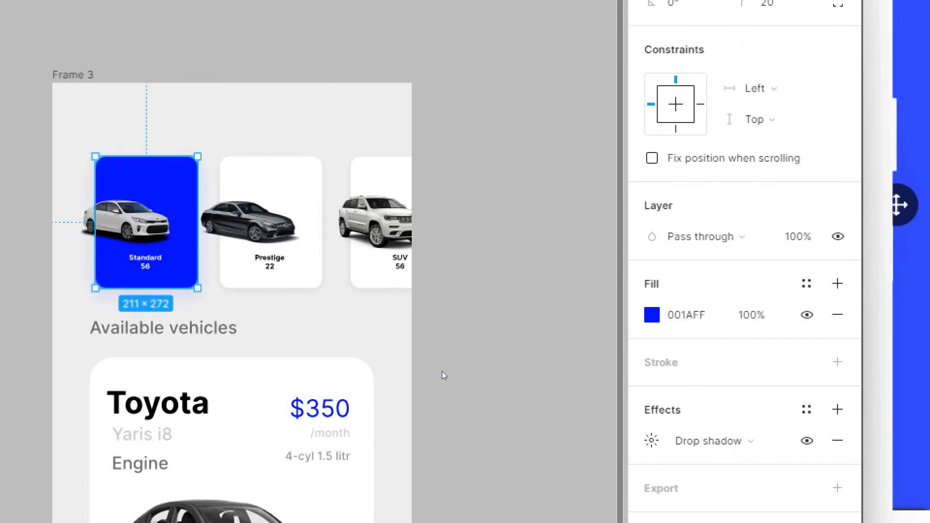
left_click(652, 315)
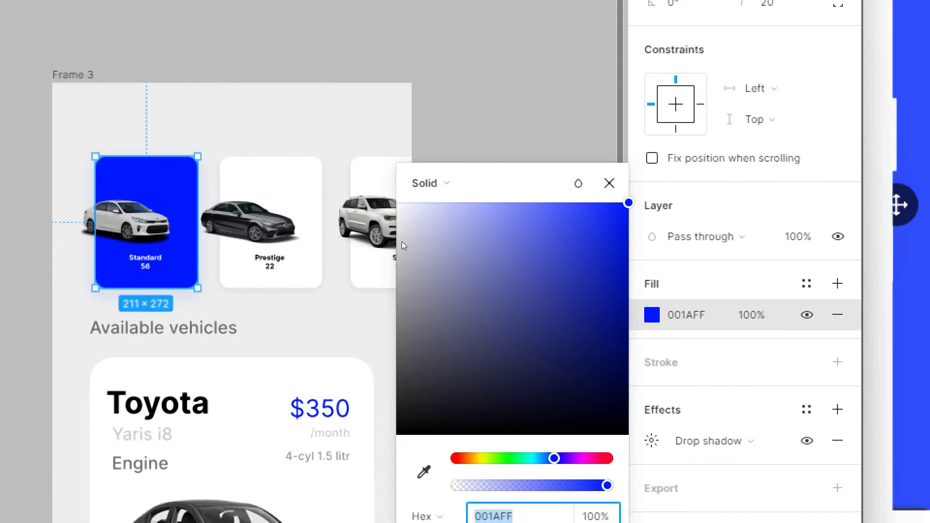
left_click(652, 440)
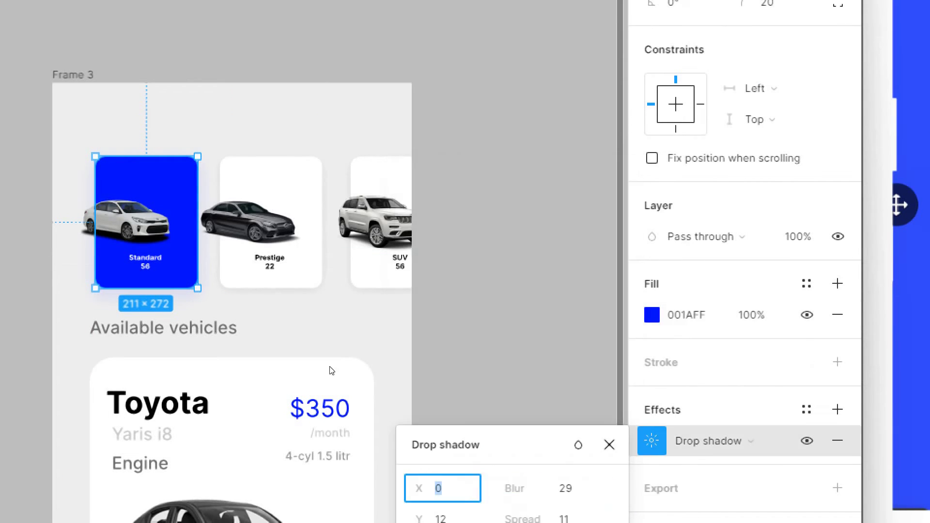
left_click_drag(434, 455, 293, 132)
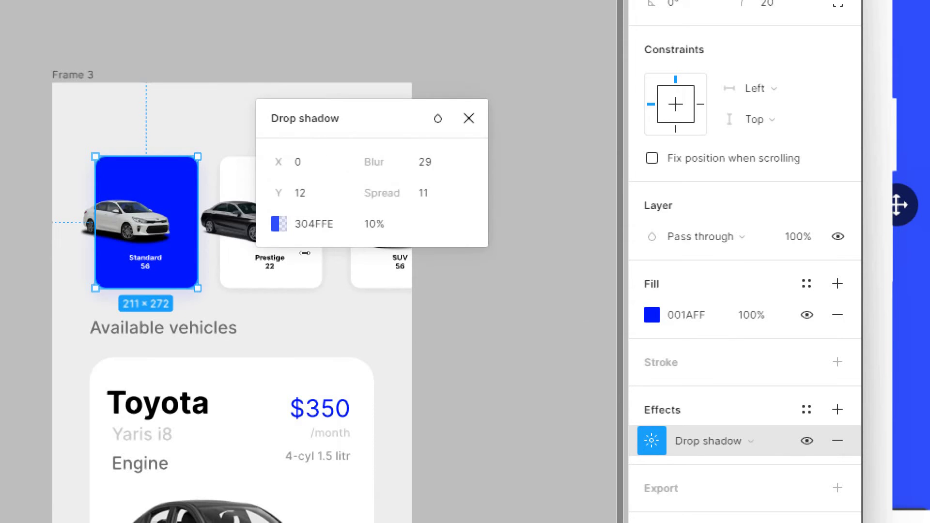
key("Tab")
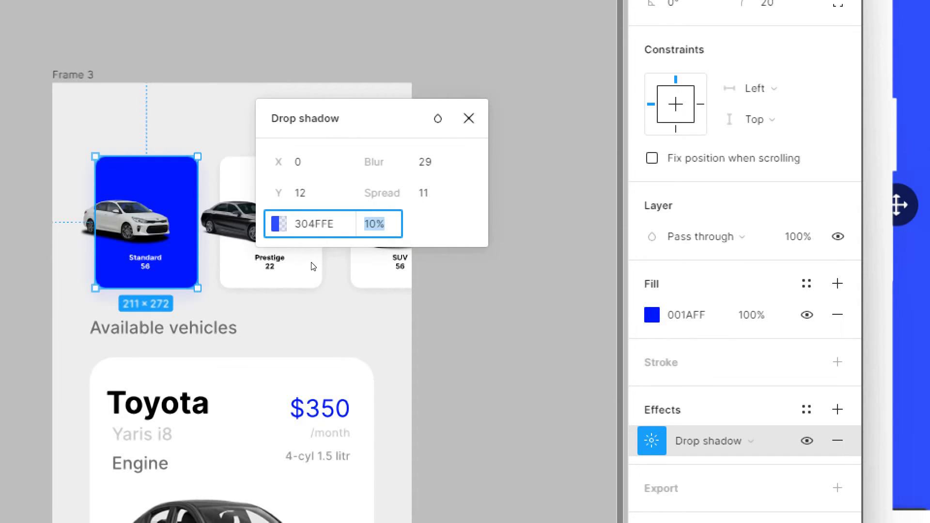
type("25")
key("Return")
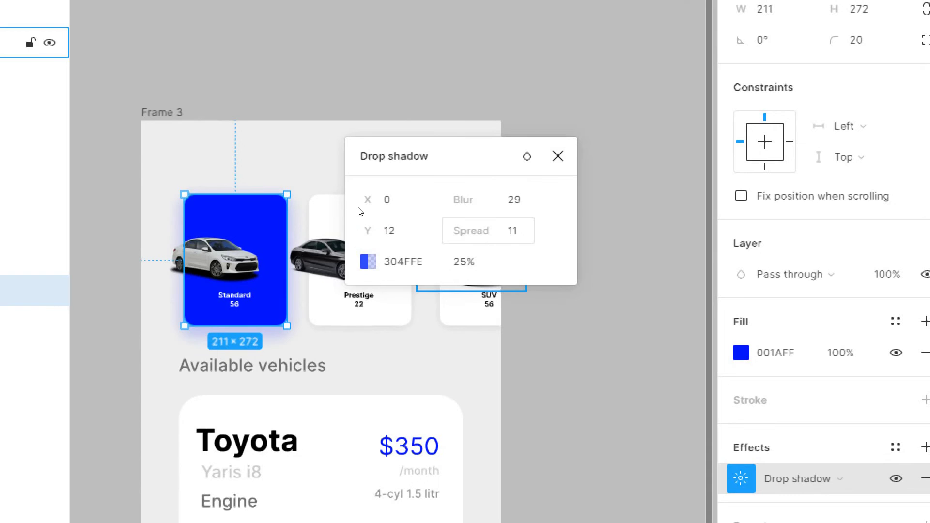
left_click(225, 216)
key("Escape")
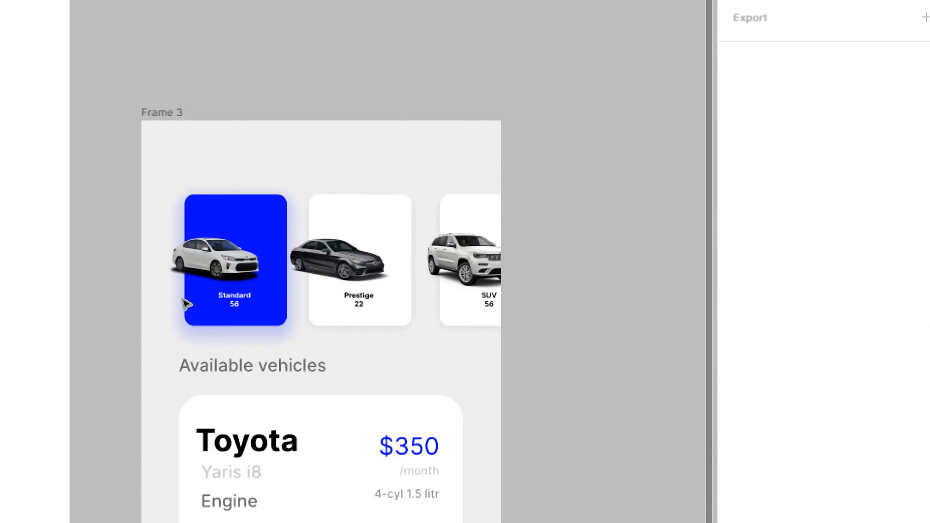
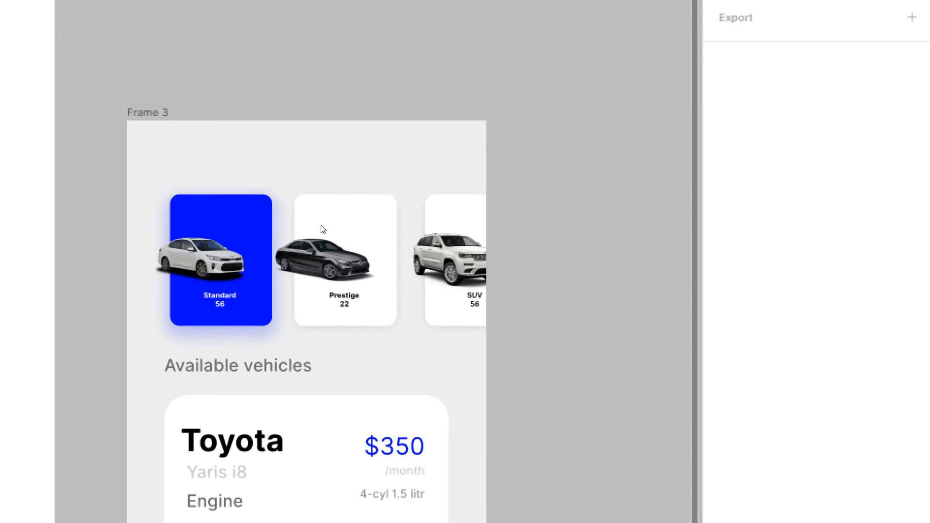
key("super")
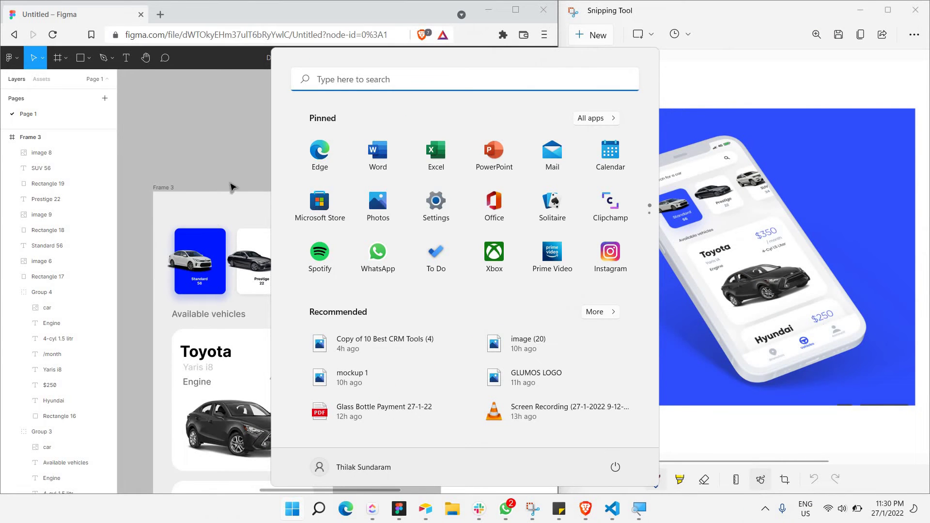
left_click(264, 210)
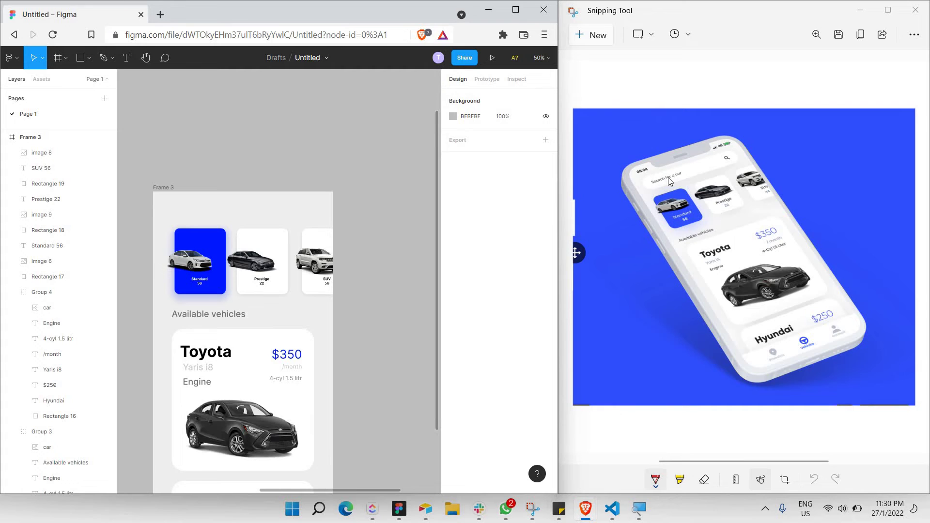
Draw a 575 × 106 rectangle above the category cards, with its left edge aligned to the blue card at X 89
left_click_drag(266, 192, 265, 180)
scroll(266, 193, "down", 3)
scroll(194, 135, "up", 1)
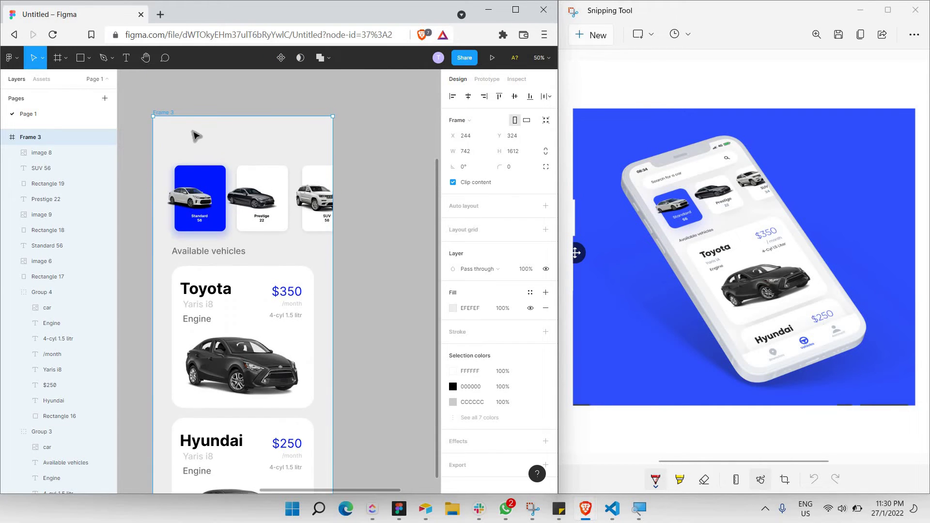
left_click(85, 64)
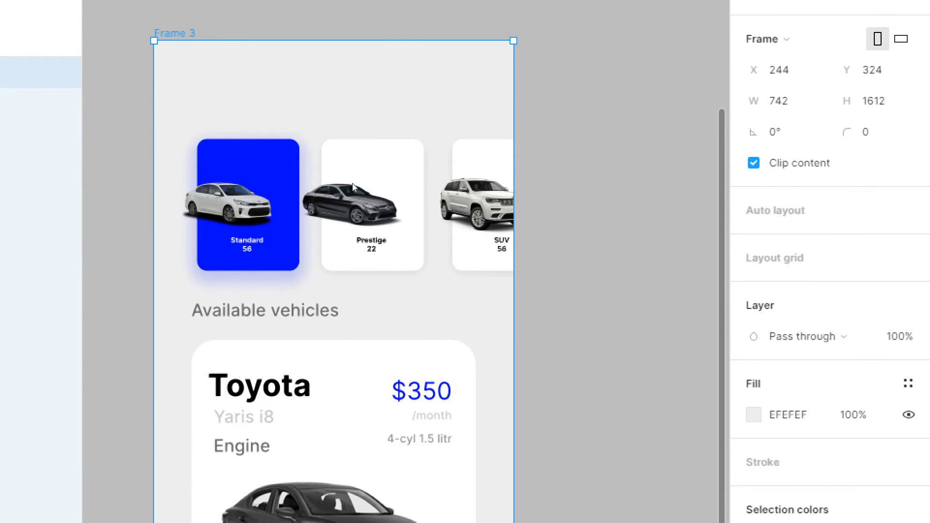
key("r")
mouse_move(191, 62)
left_mouse_down()
mouse_move(538, 164)
mouse_move(476, 114)
left_mouse_up()
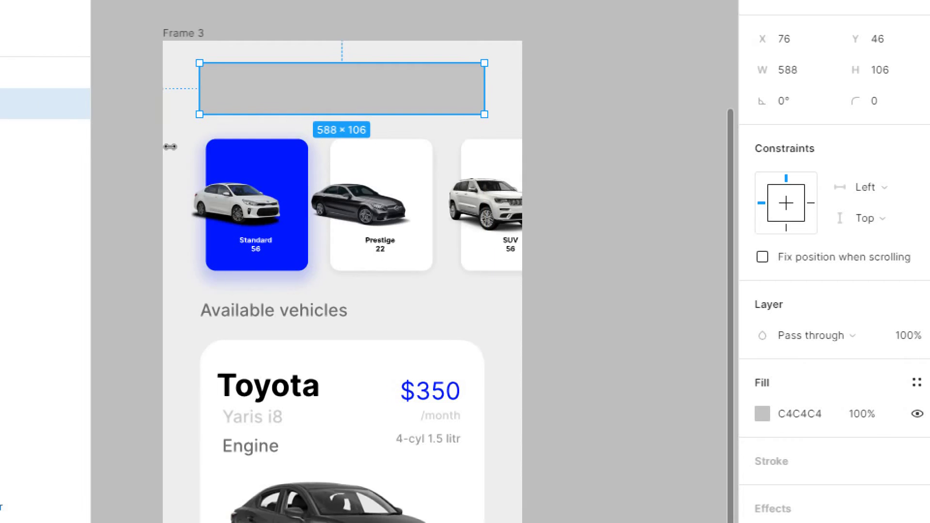
left_click_drag(171, 149, 175, 149)
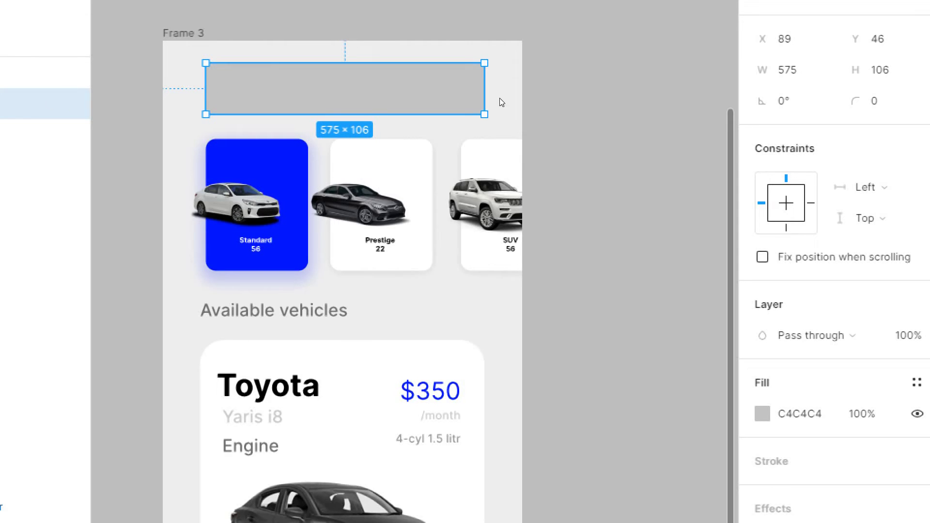
Set the corner radius of the new rectangle above the cards to 50
left_click(873, 100)
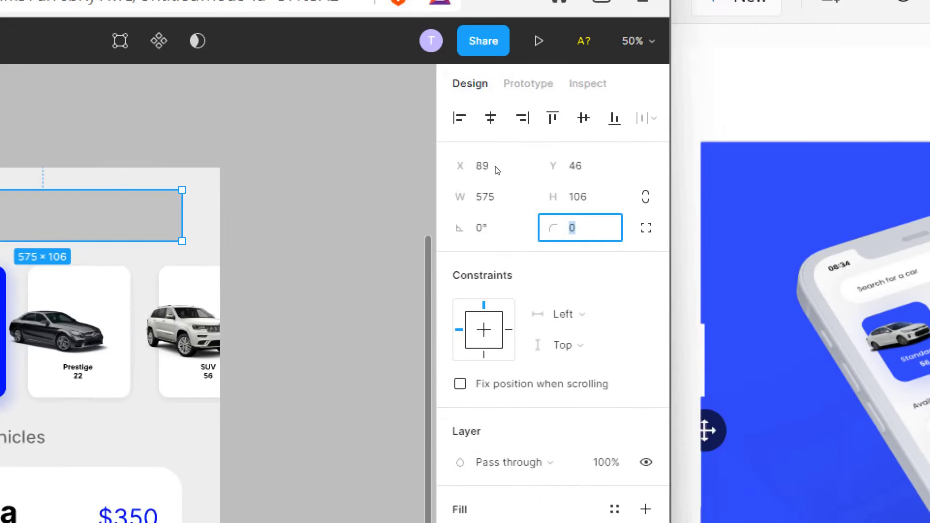
type("5")
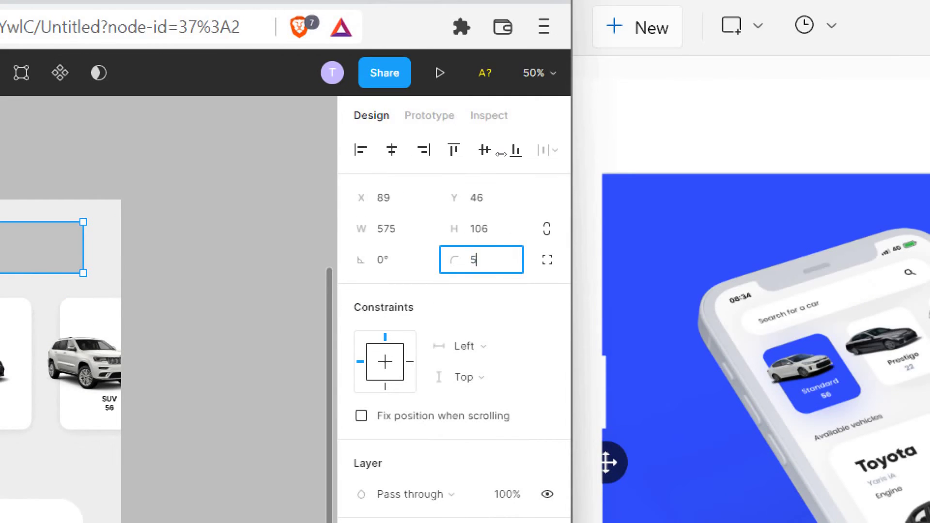
type("0")
key("Return")
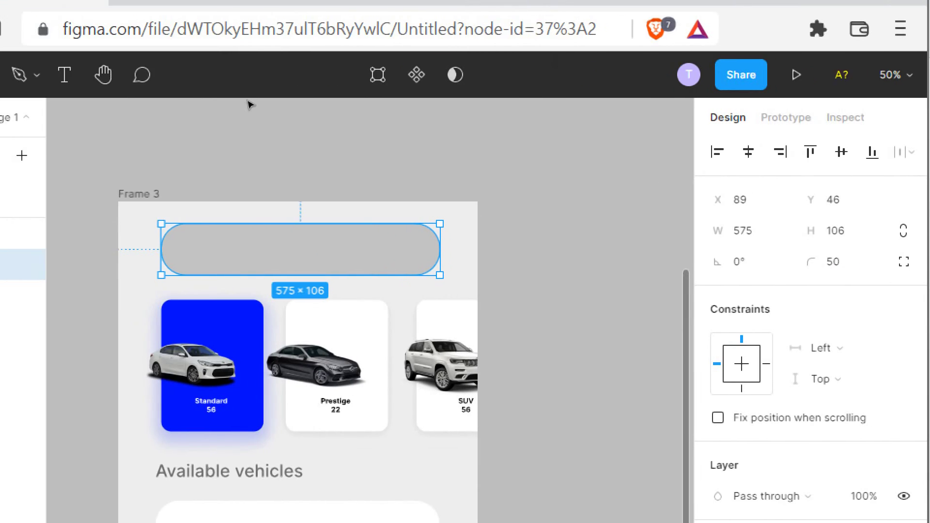
Set the fill of the rounded rectangle above the category cards to white (FFFFFF)
left_click(233, 137)
left_click(442, 235)
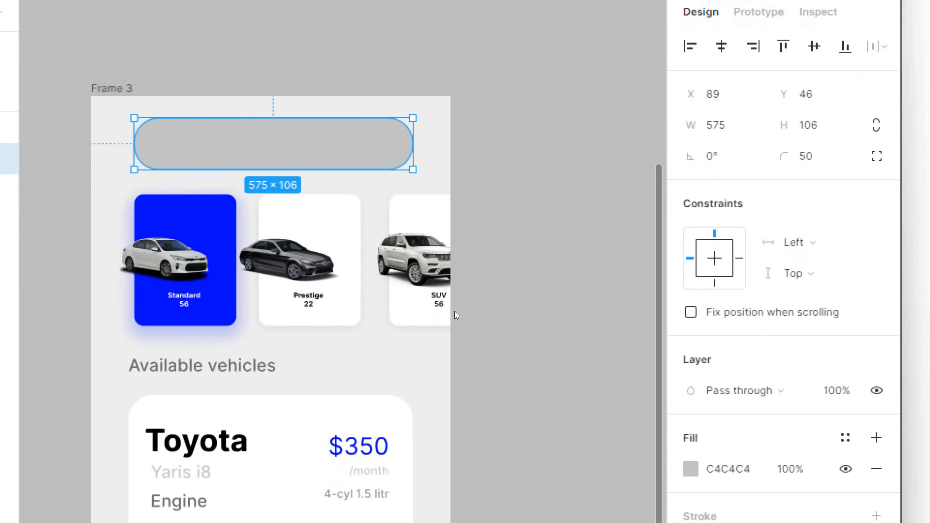
left_click(690, 469)
left_click(435, 357)
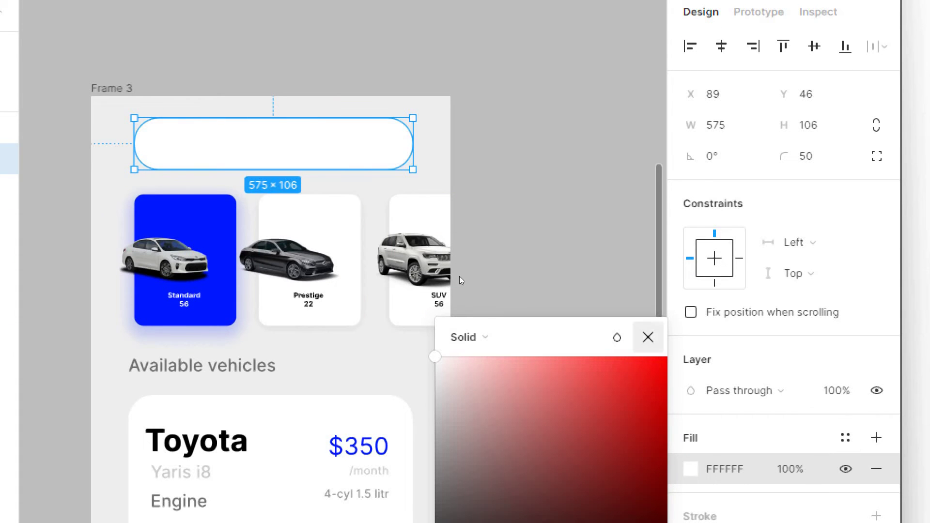
left_click(480, 303)
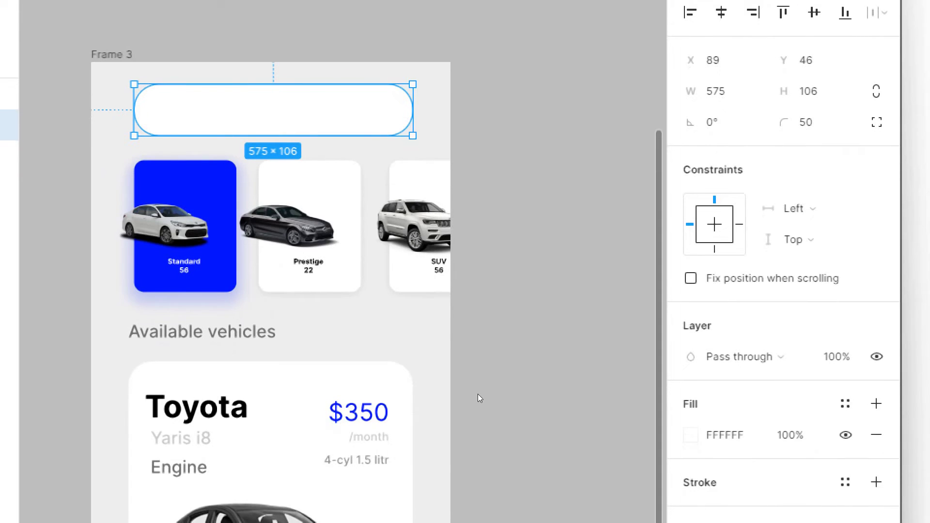
Add a drop shadow to the white rounded search bar
left_click(877, 420)
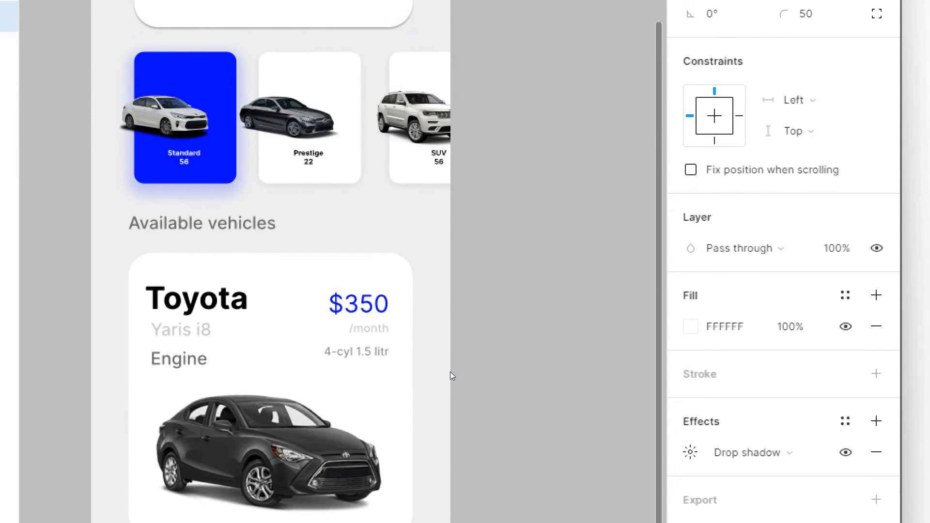
left_click(691, 453)
left_click_drag(514, 454, 395, 91)
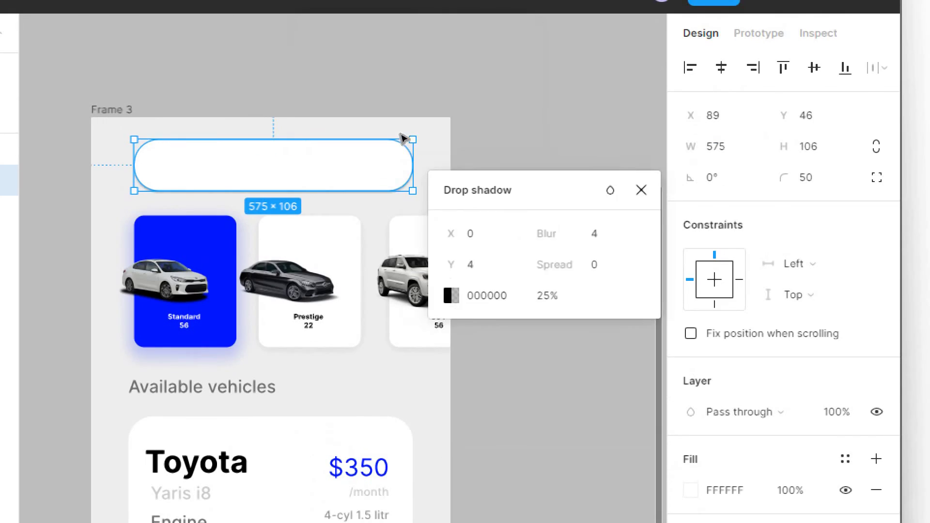
left_click(378, 101)
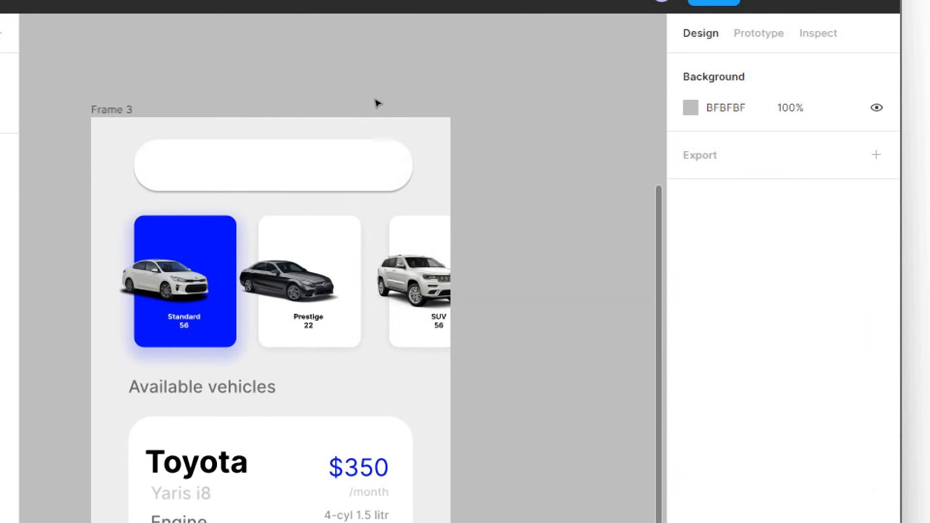
Set the search bar's drop shadow blur to 14 and opacity to 10%, and deselect the bar
left_click(274, 143)
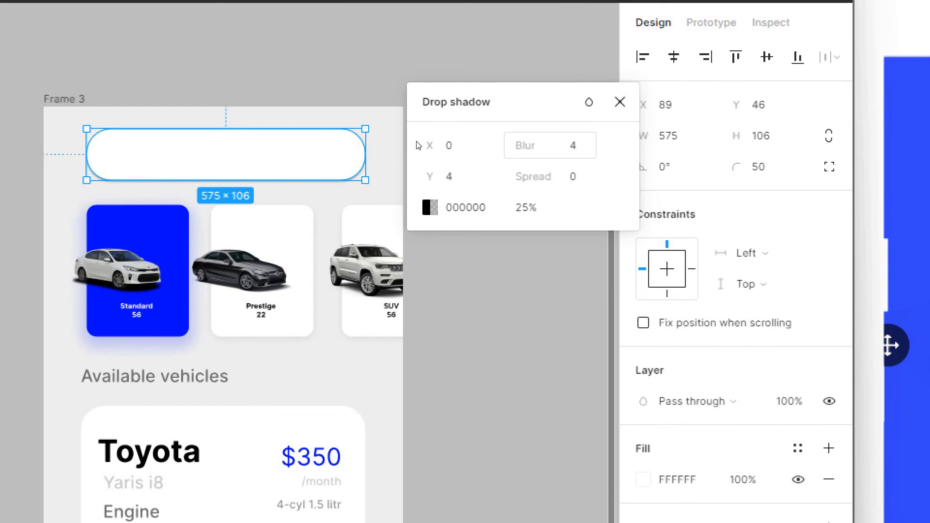
left_click(532, 145)
left_click_drag(528, 144, 716, 152)
key("Tab")
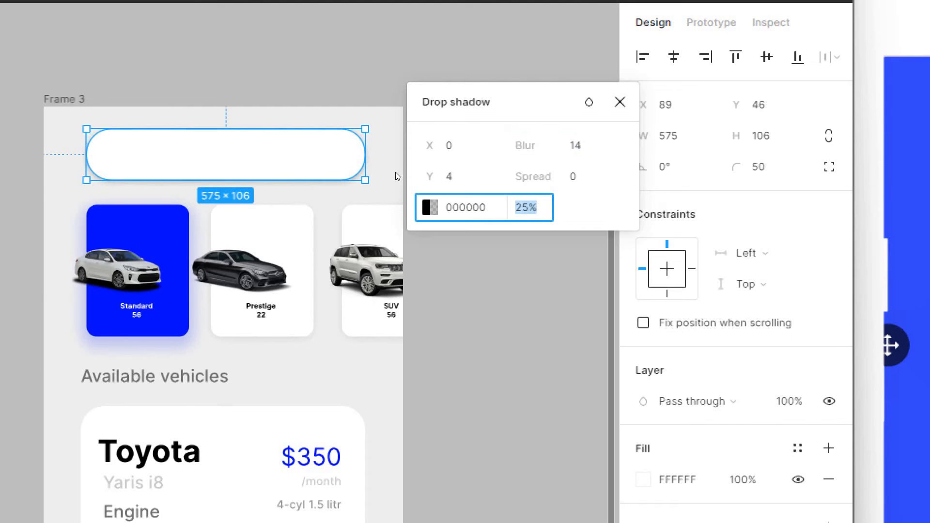
type("10")
key("Return")
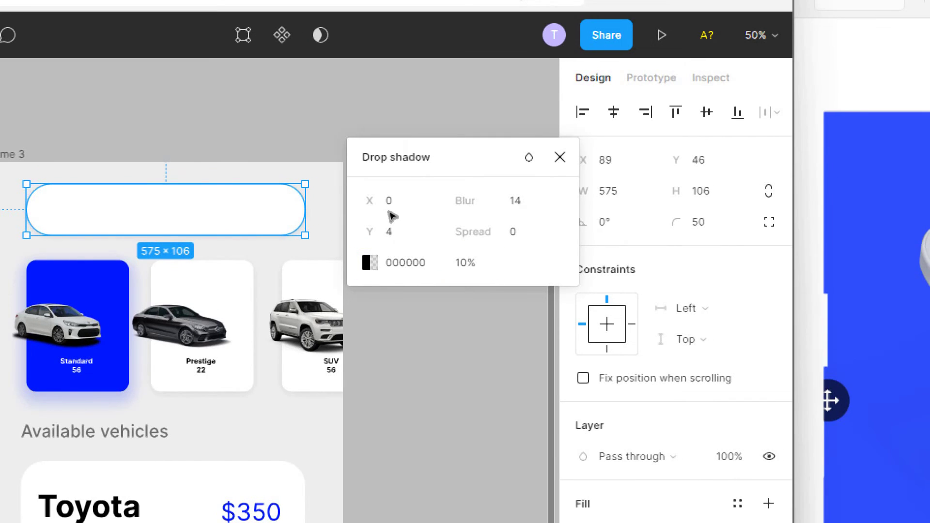
key("Escape")
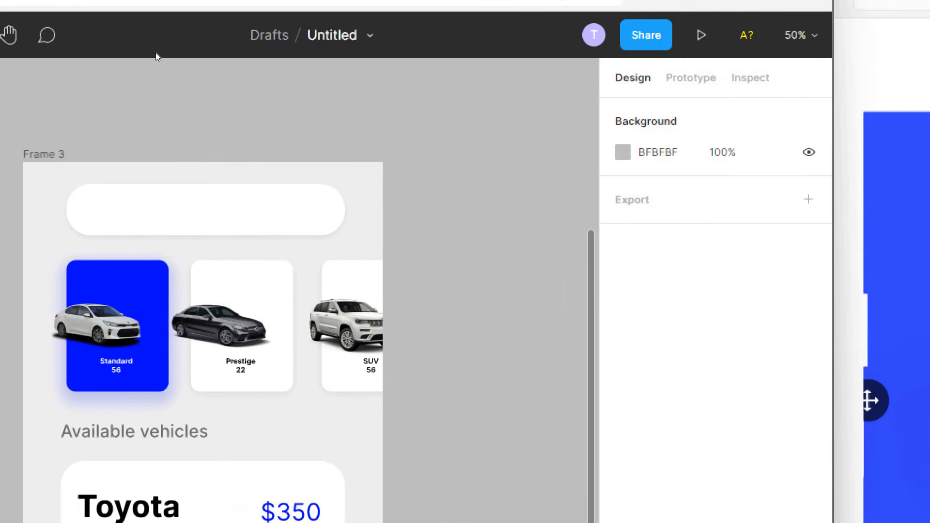
Add a 348 × 54 text box inside the search bar with the left-aligned text "Search for a car"
key("t")
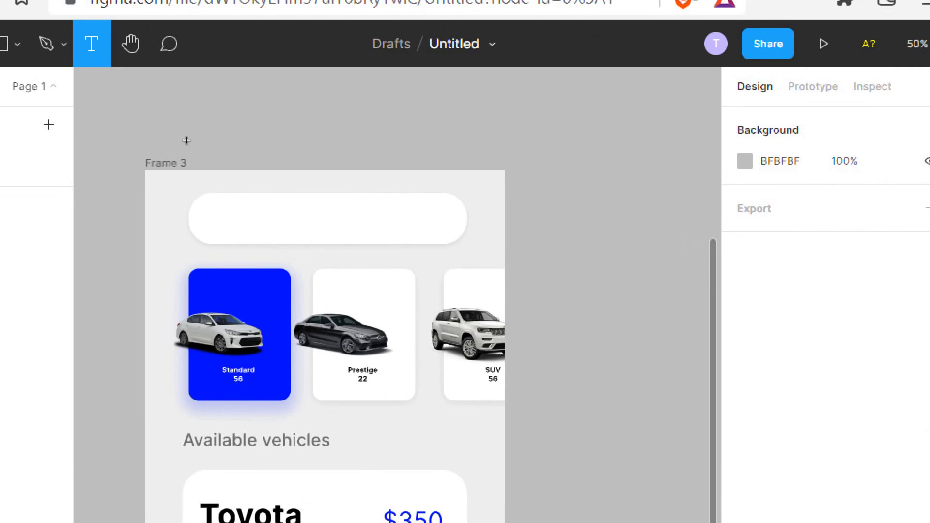
left_click_drag(207, 201, 378, 228)
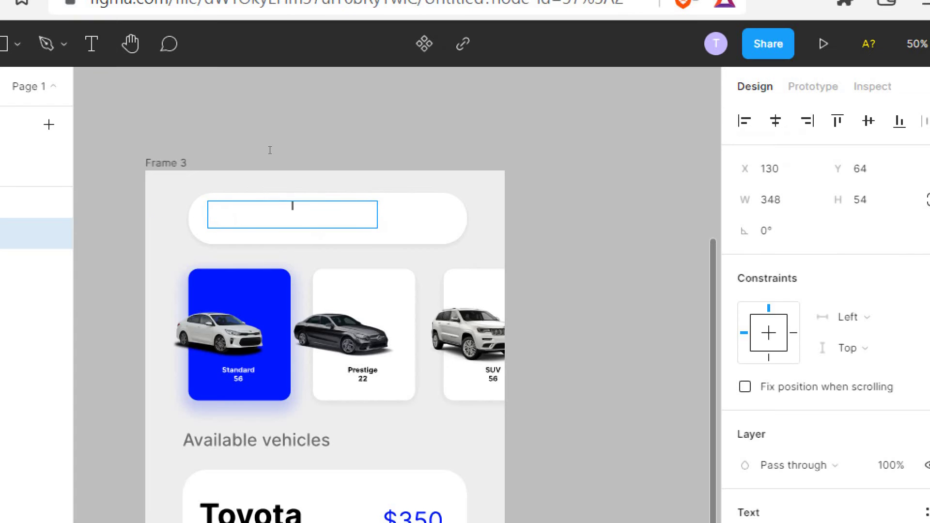
type("Se")
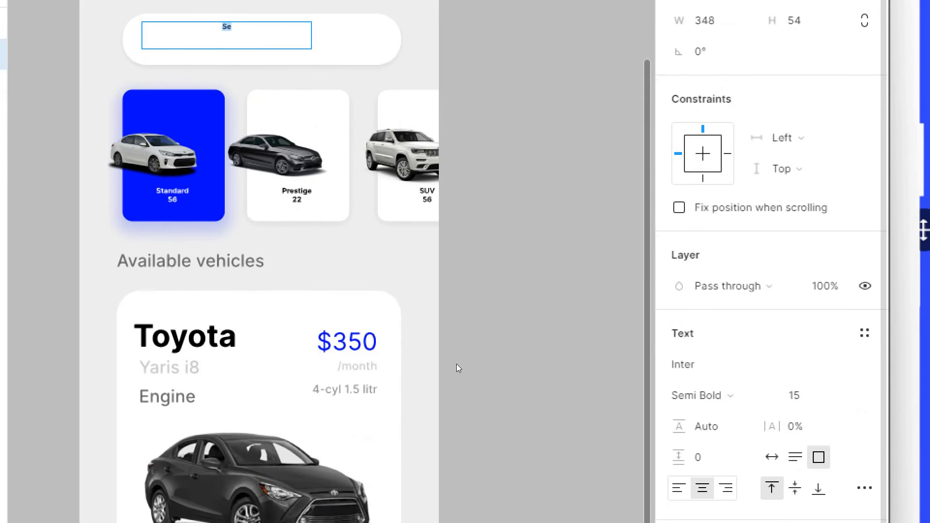
left_click(678, 487)
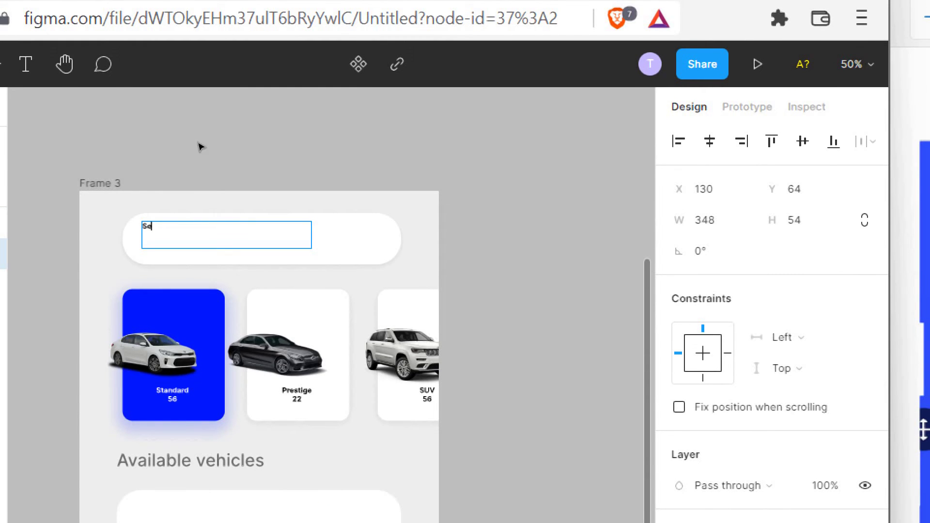
key("shift+0")
key("shift+2")
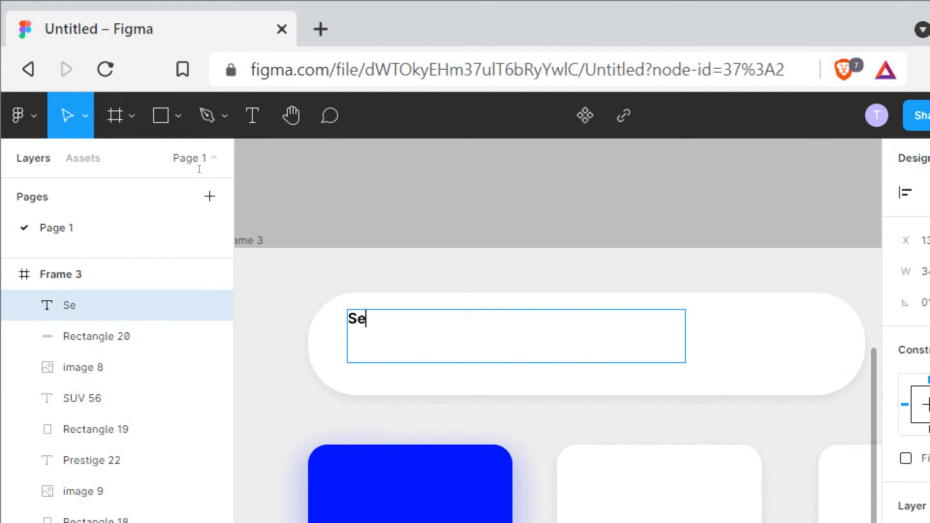
key("Return")
key("Right")
type("arch fo")
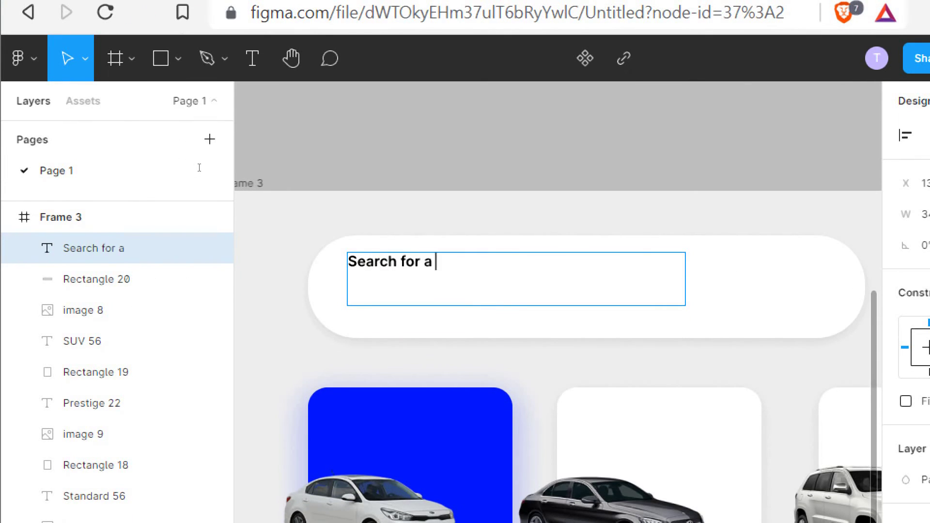
type("r a car")
Set the "Search for a car" text to size 24 and fit its box to a height of 34 at X 137, Y 82
key("ctrl+a")
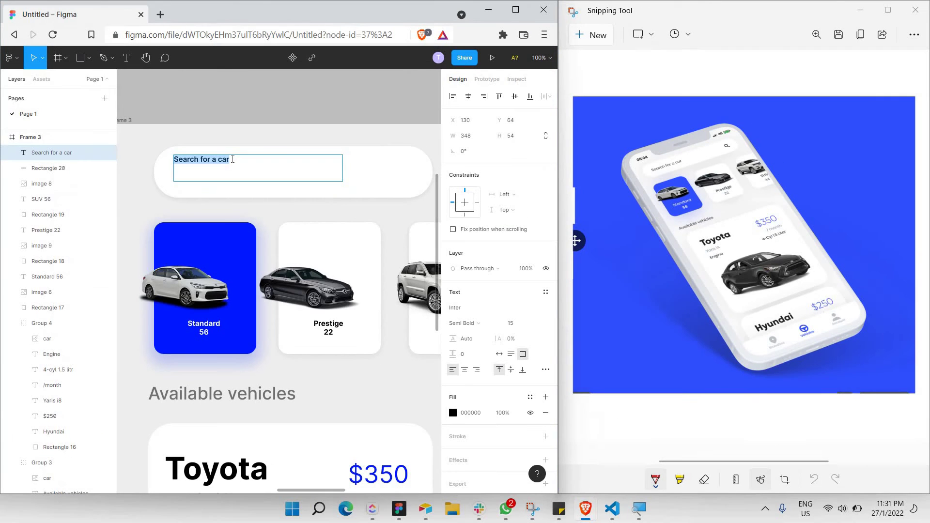
left_click(536, 325)
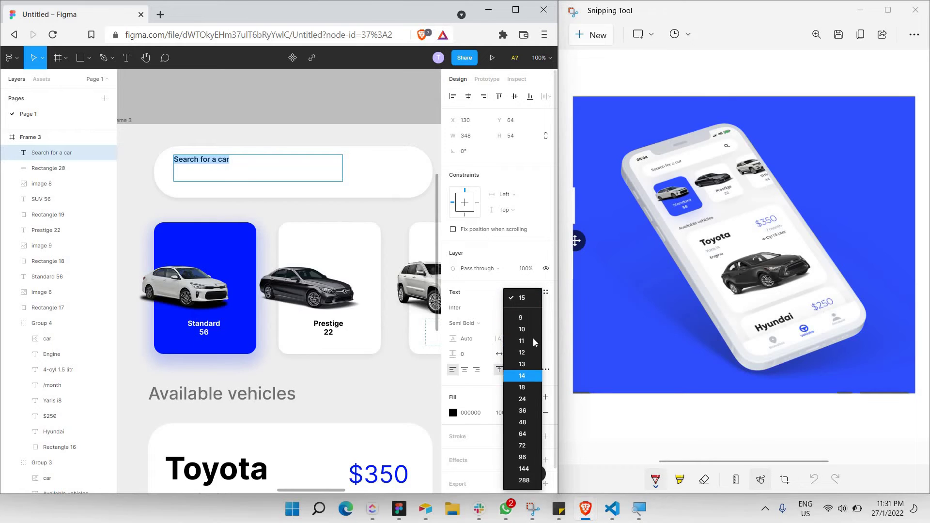
left_click(522, 398)
key("Escape")
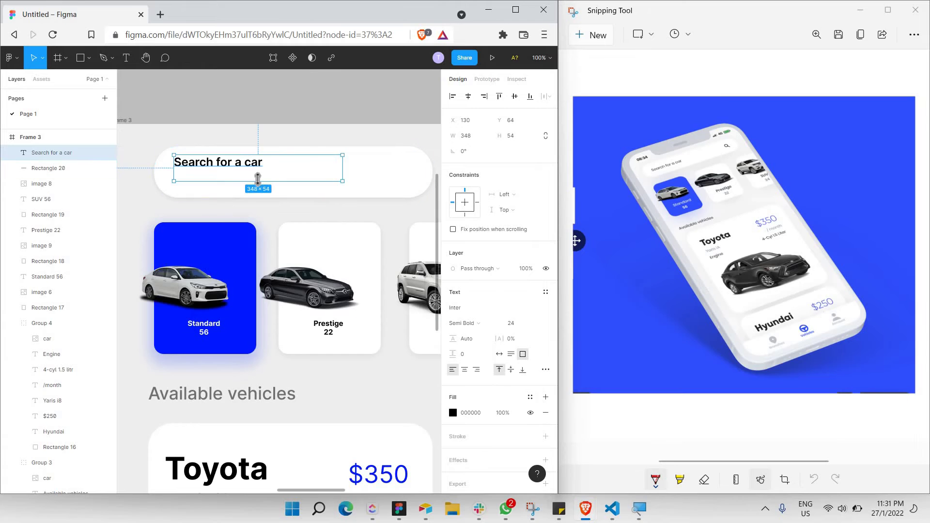
double_click(262, 172)
left_click_drag(278, 170, 280, 174)
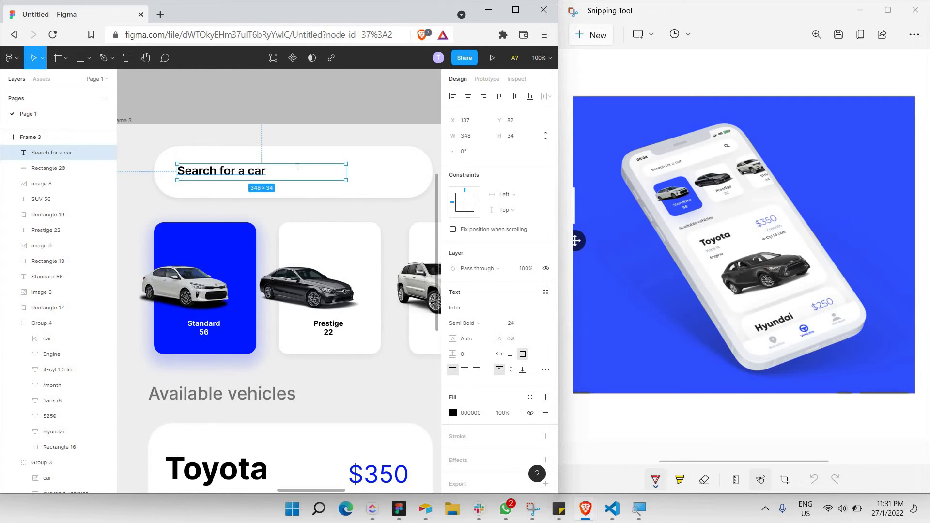
Set the font weight of the "Search for a car" text to Medium
double_click(261, 172)
left_click(477, 324)
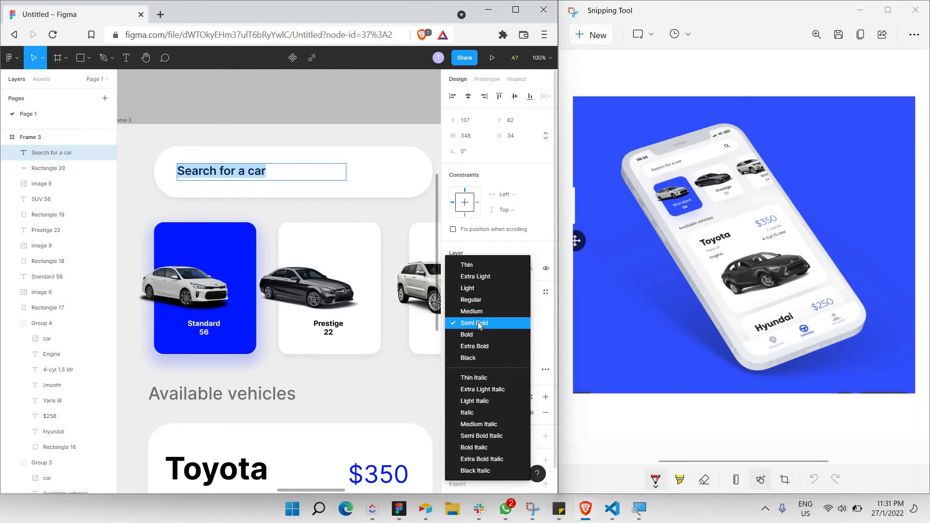
left_click(478, 315)
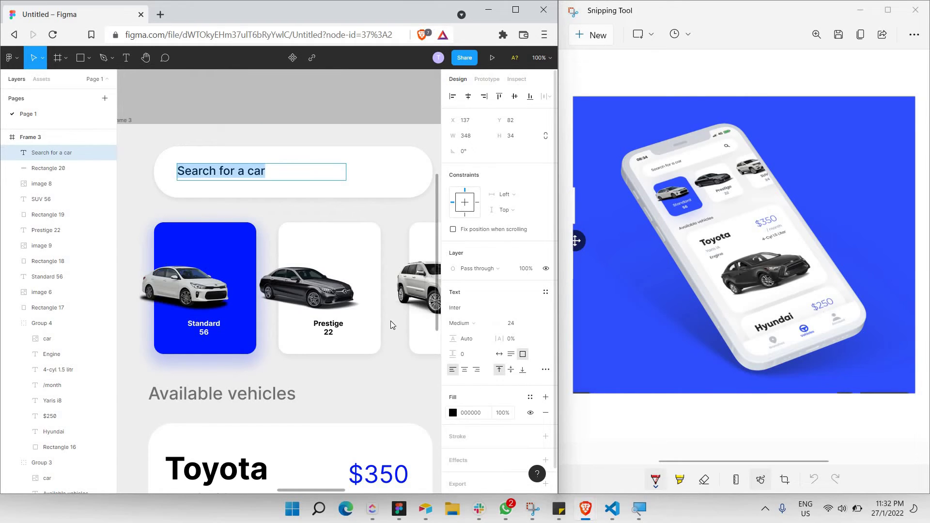
Set the "Search for a car" text fill to grey 676767 and move the text right to X 147
left_click(452, 413)
type("6")
key("Return")
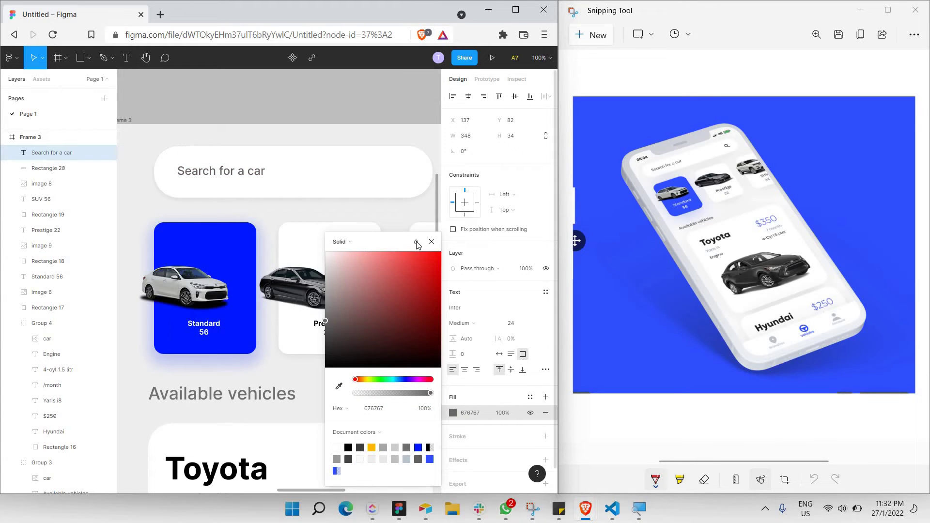
key("Escape")
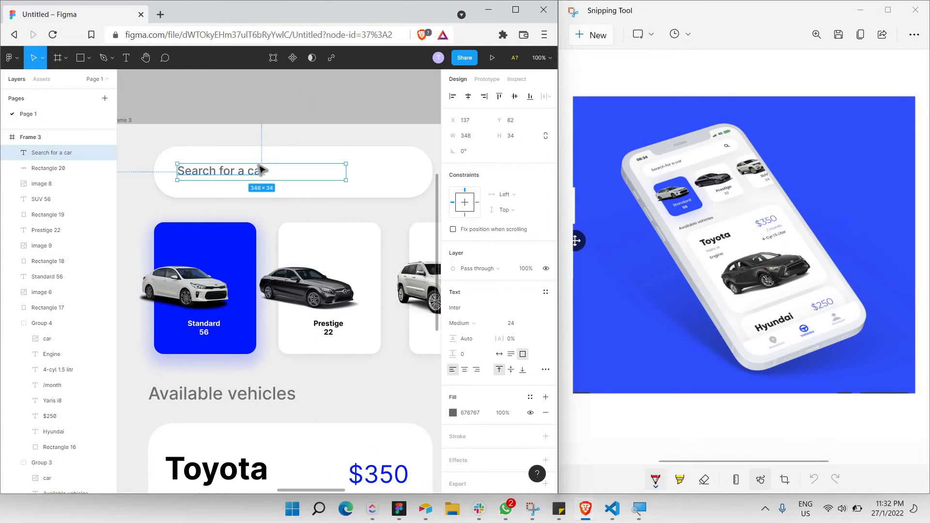
left_click_drag(258, 173, 260, 172)
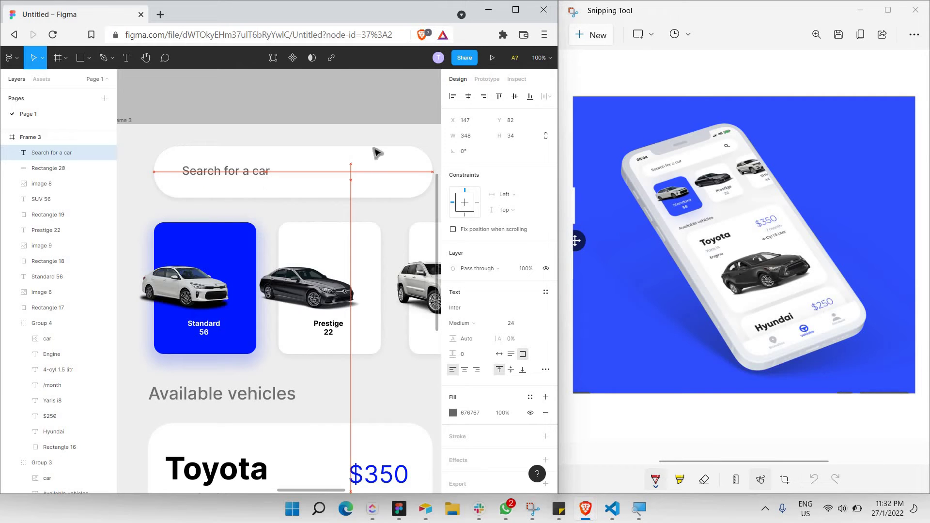
Open the Flaticon icon site in a new browser tab
left_click(160, 14)
type("figma.com")
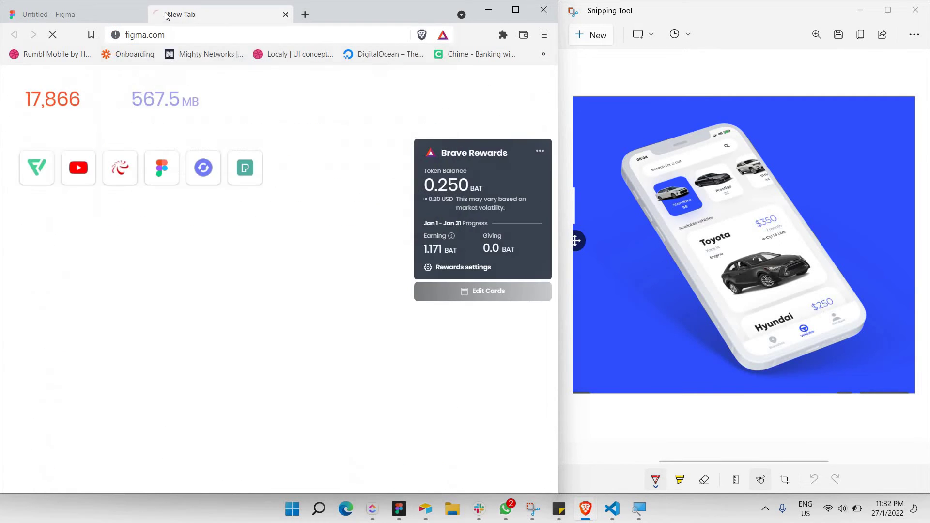
key("ctrl+a")
type("fl")
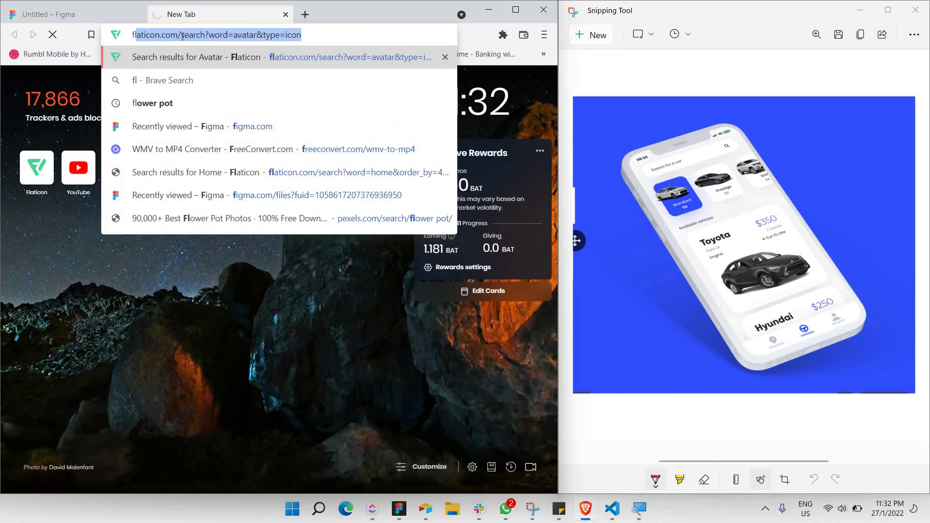
key("Return")
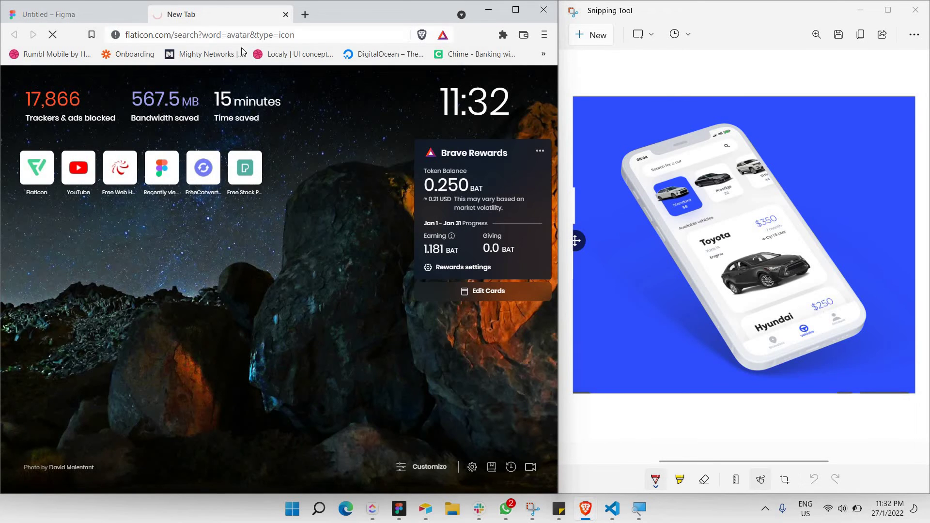
Search Flaticon for "search" icons
left_click(85, 11)
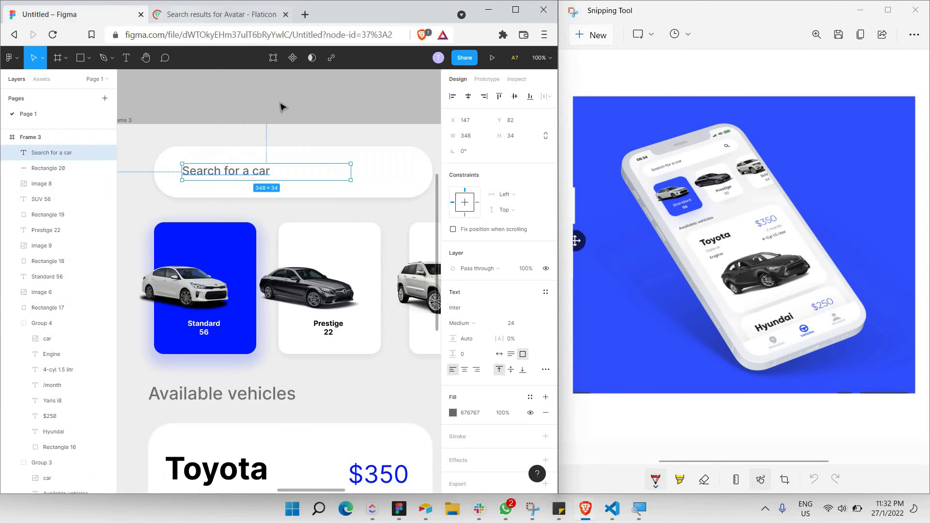
left_click(236, 15)
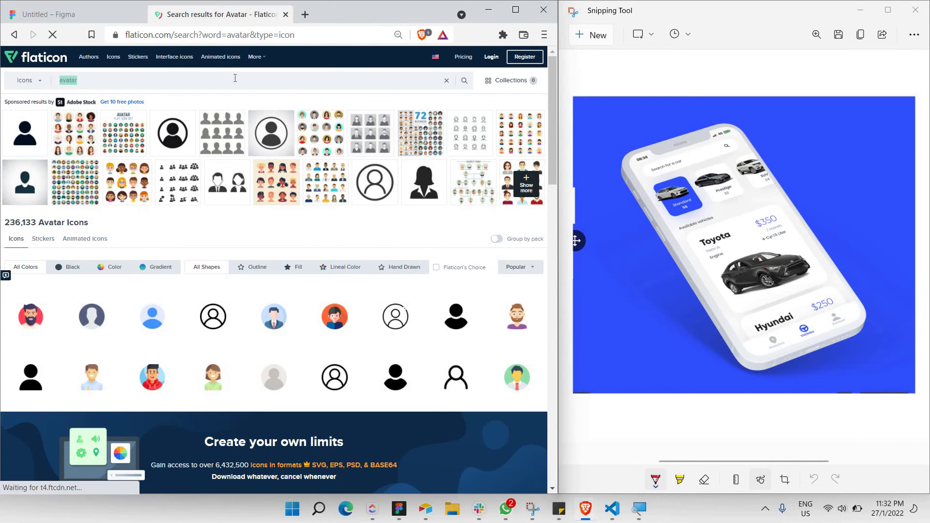
type("search")
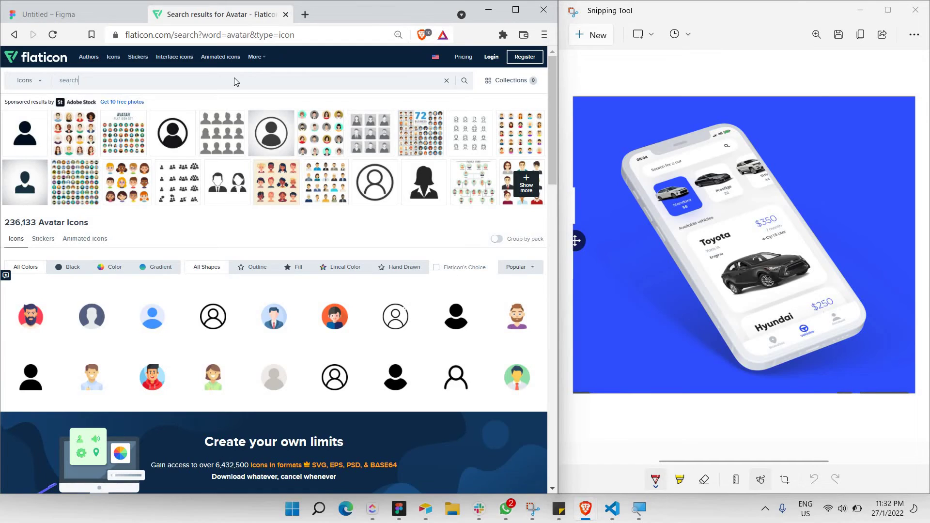
key("Return")
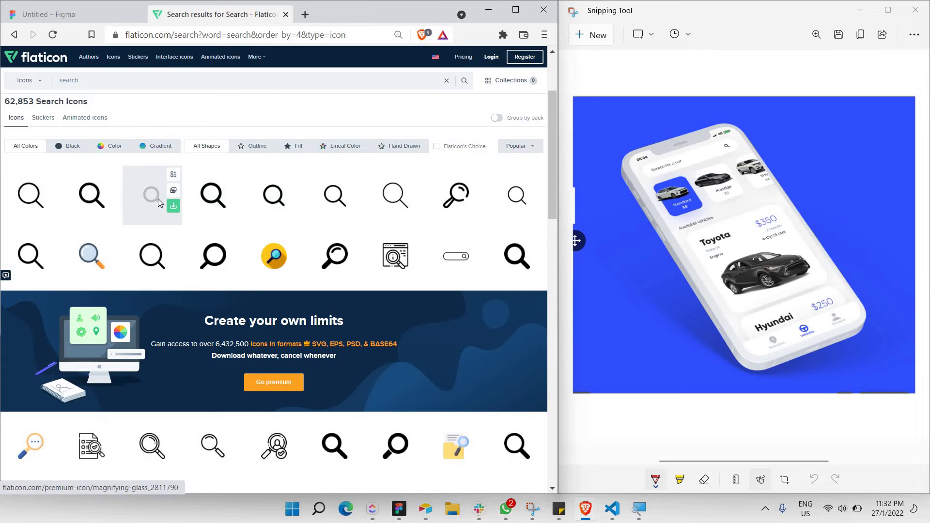
Copy the thin black magnifying glass icon image from Flaticon and paste it into the Figma frame
left_click(158, 199)
right_click(190, 178)
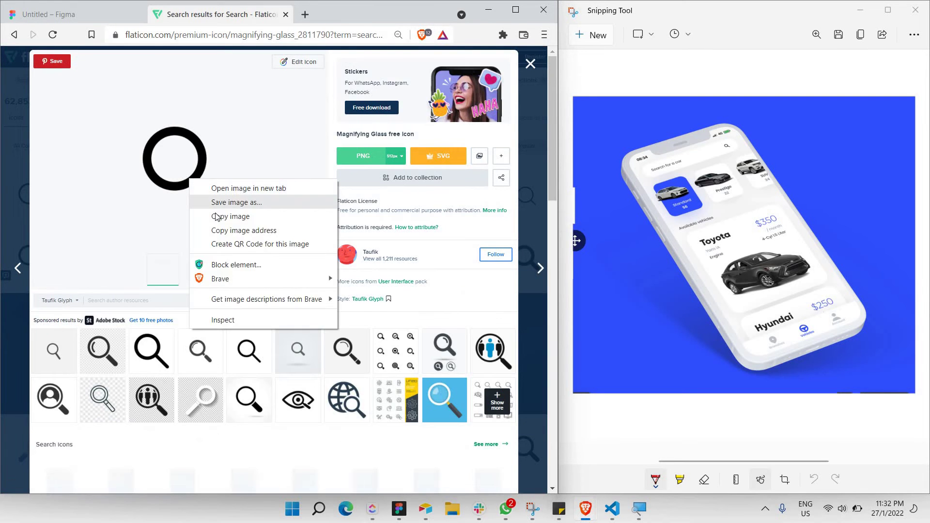
left_click(228, 213)
key("ctrl+Tab")
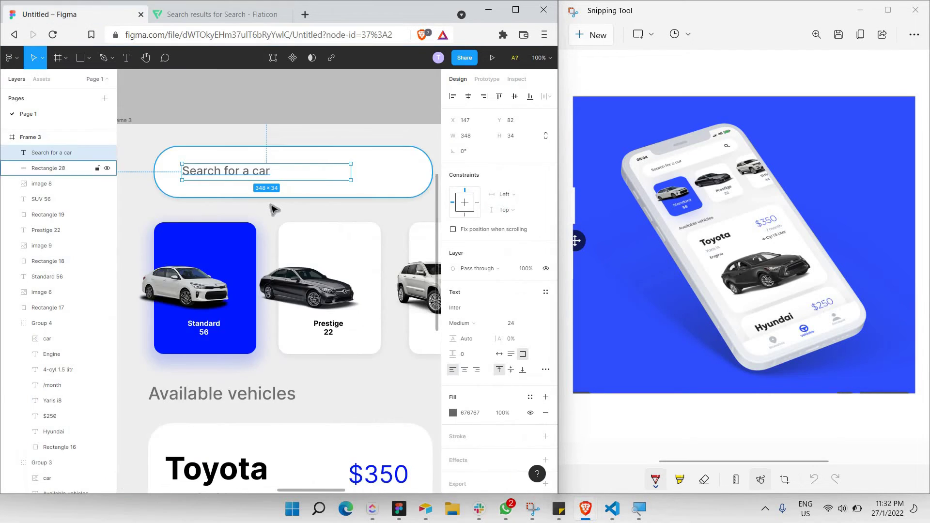
key("ctrl+v")
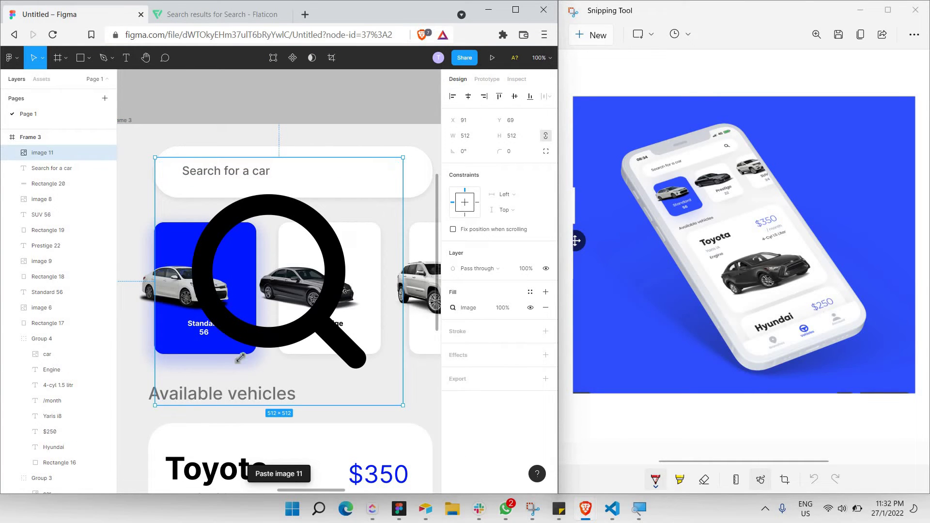
Shrink the pasted magnifying glass to 56 × 56, place it at X 568, Y 71 in the search bar, and set its fill opacity to 50%
left_click_drag(240, 358, 406, 175)
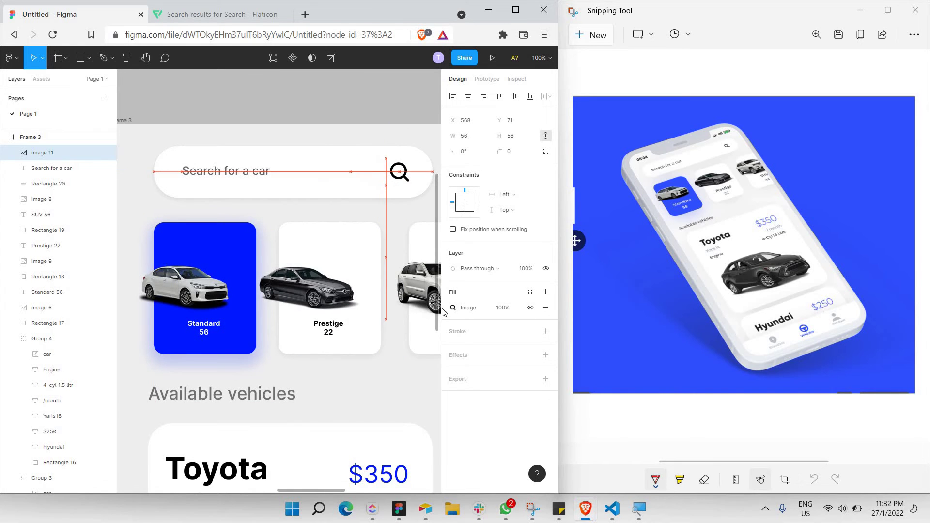
left_click(500, 305)
key("Escape")
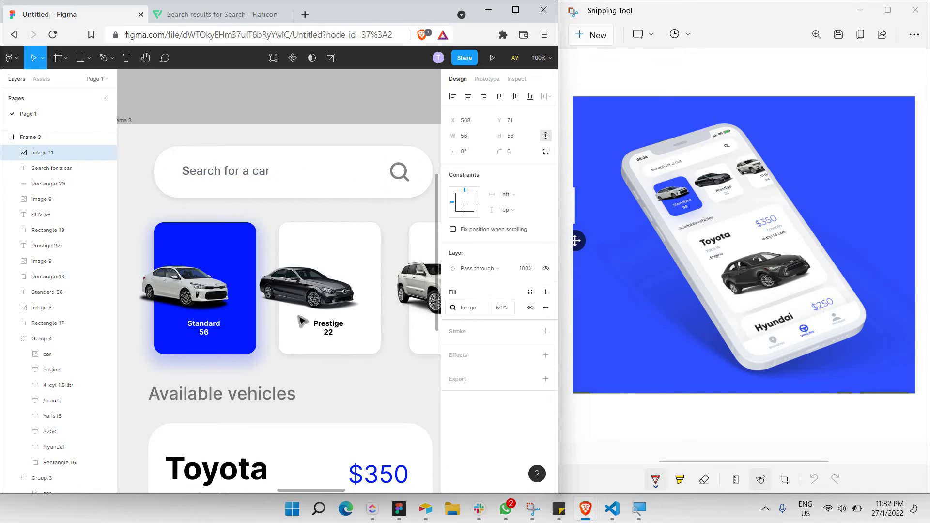
left_click(245, 175)
left_click(193, 118)
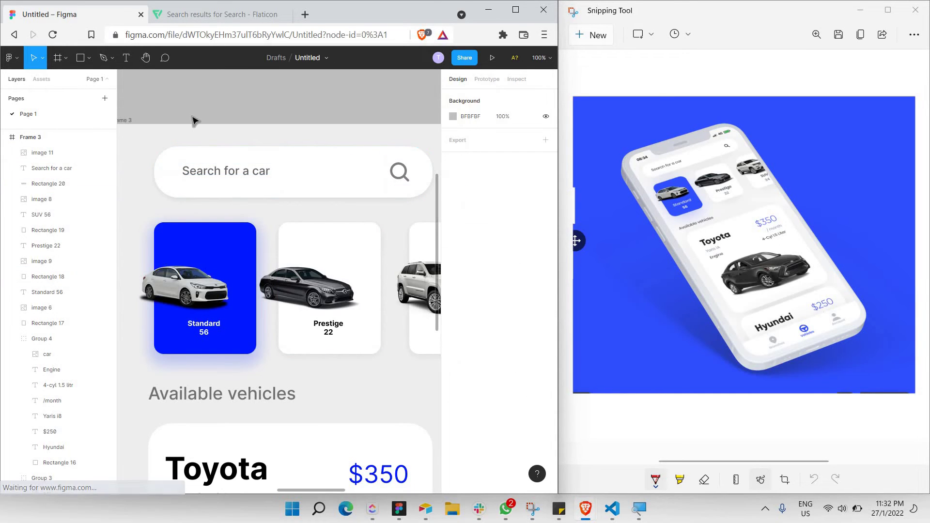
Set the "Standard 56" label's font size to 20 and reposition it at X 127, Y 399 on the blue card
key("minus")
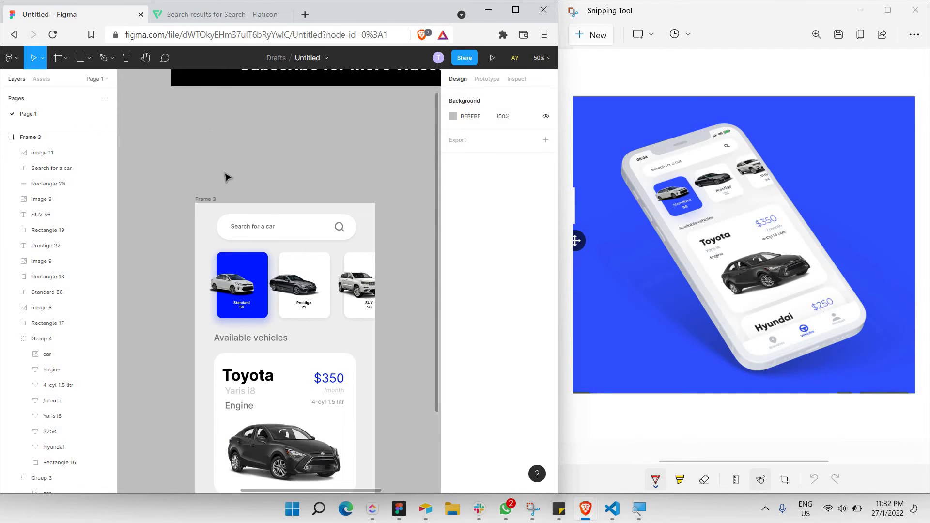
scroll(225, 177, "down", 2)
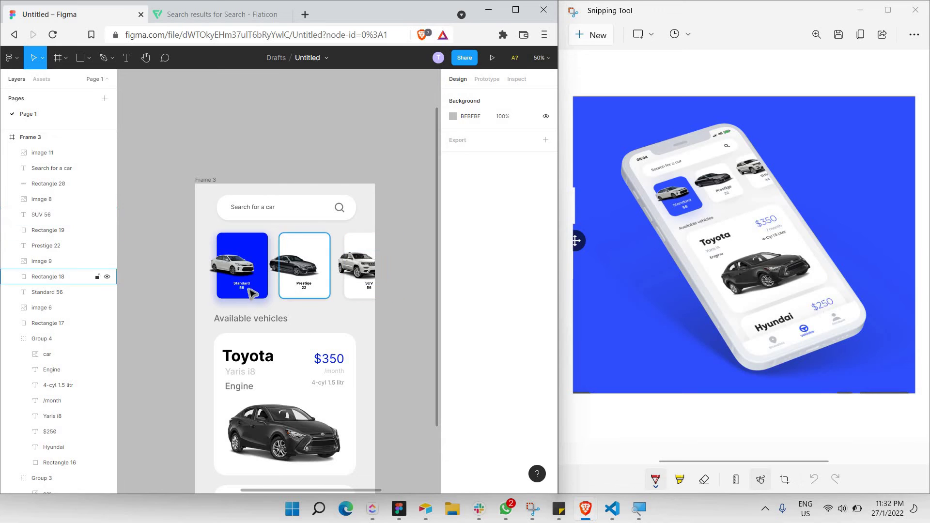
scroll(251, 293, "up", 5, "ctrl")
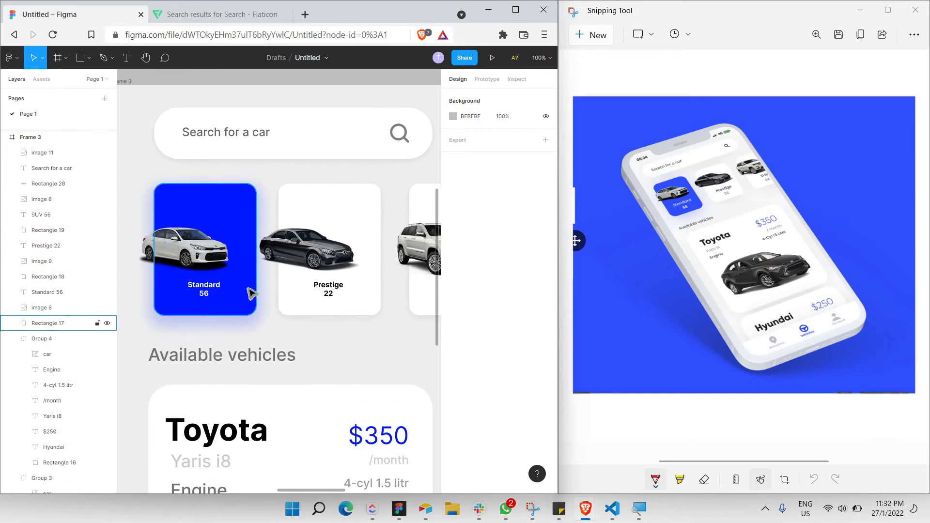
scroll(258, 297, "left", 5)
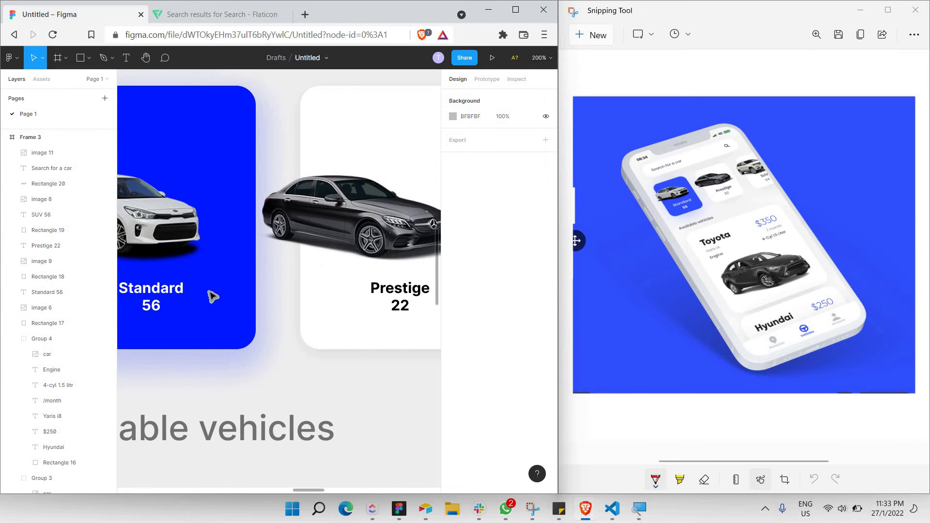
double_click(241, 303)
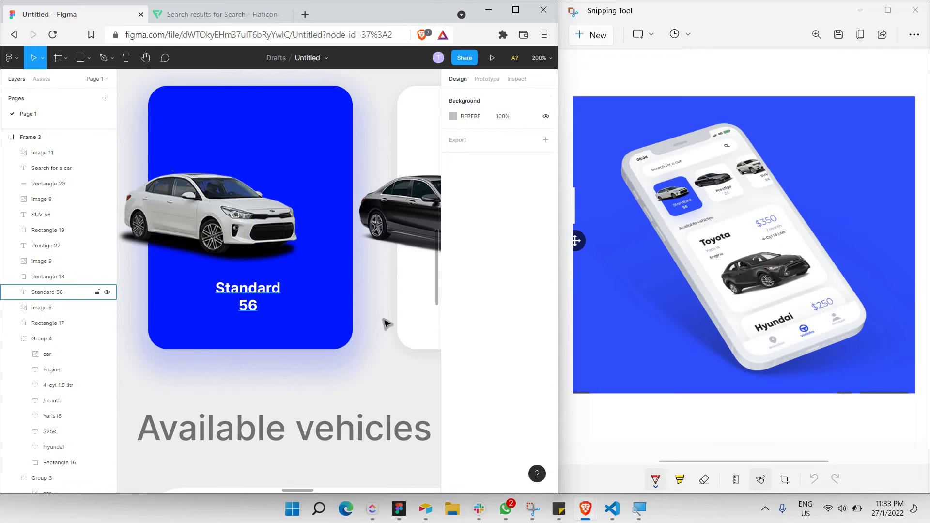
left_click(542, 327)
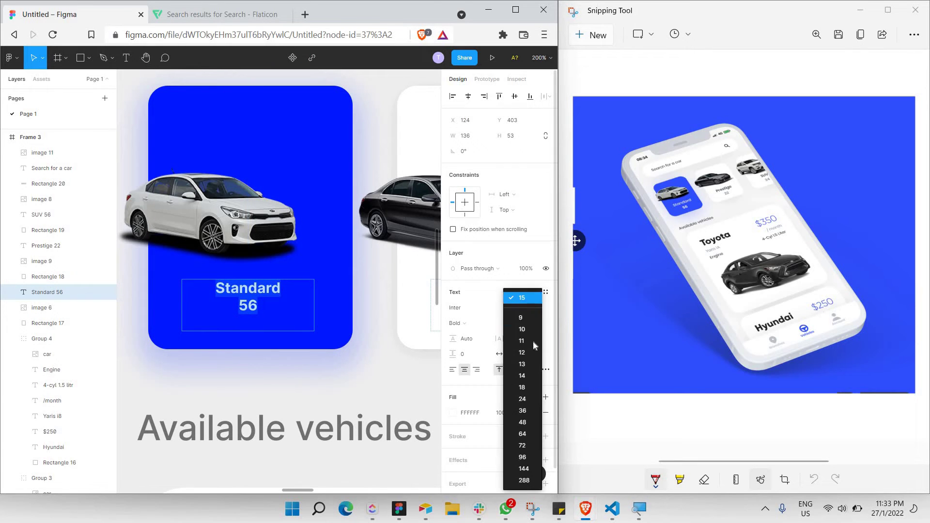
left_click(528, 398)
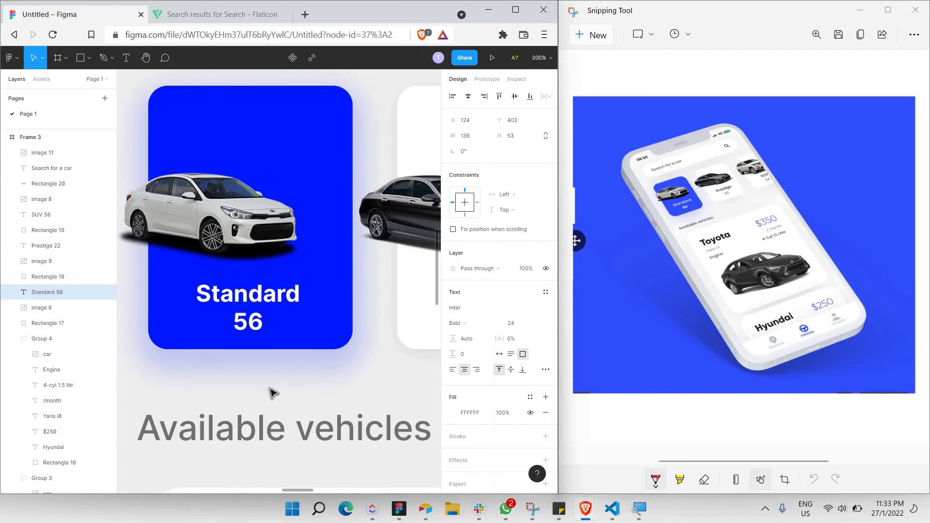
left_click_drag(243, 323, 248, 317)
key("Return")
left_click(511, 324)
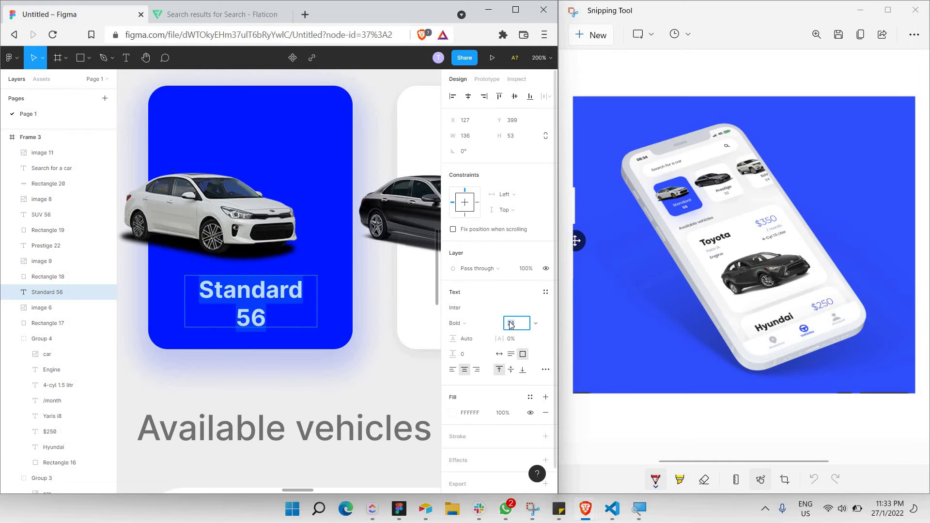
key("Return")
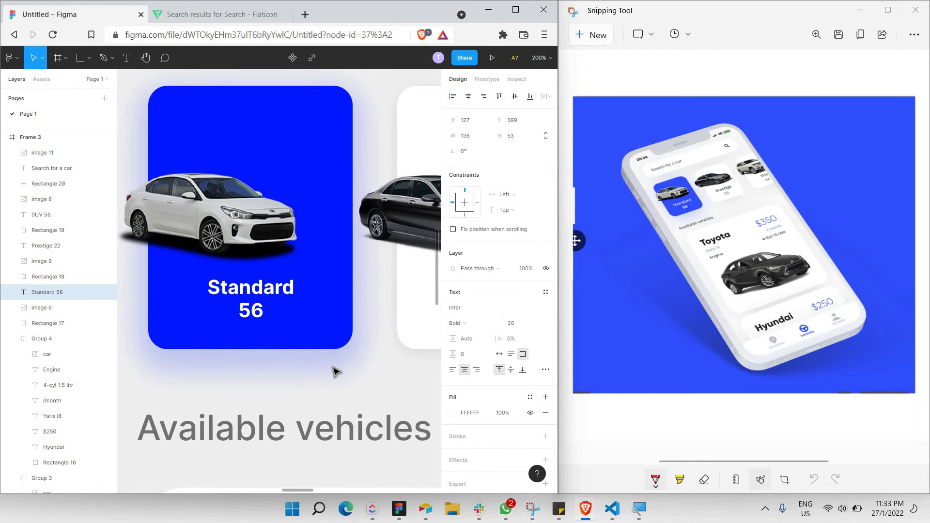
left_click(326, 359)
left_click(326, 359)
Set the "Prestige 22" label's font size to 20 and move that card's car image right to X 300, Y 258
scroll(325, 356, "right", 2)
scroll(319, 339, "right", 2)
left_click(311, 303)
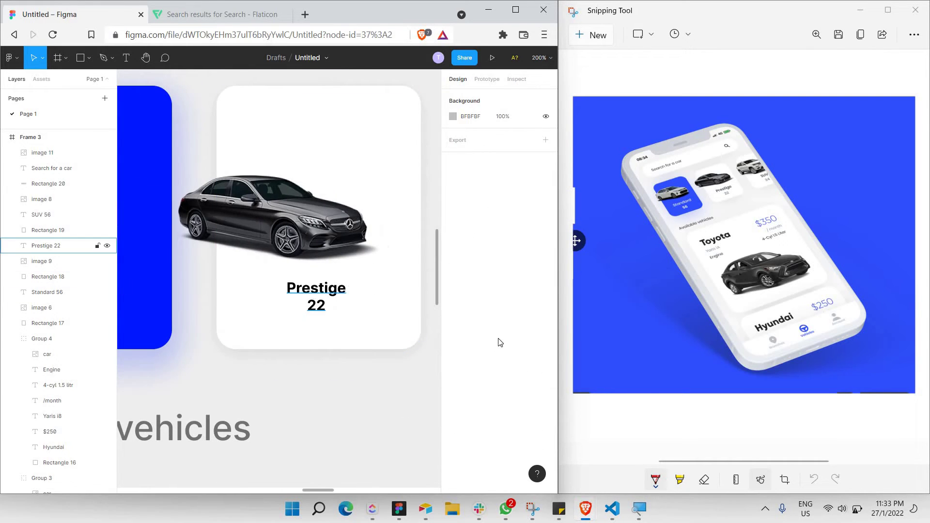
key("Return")
left_click(514, 328)
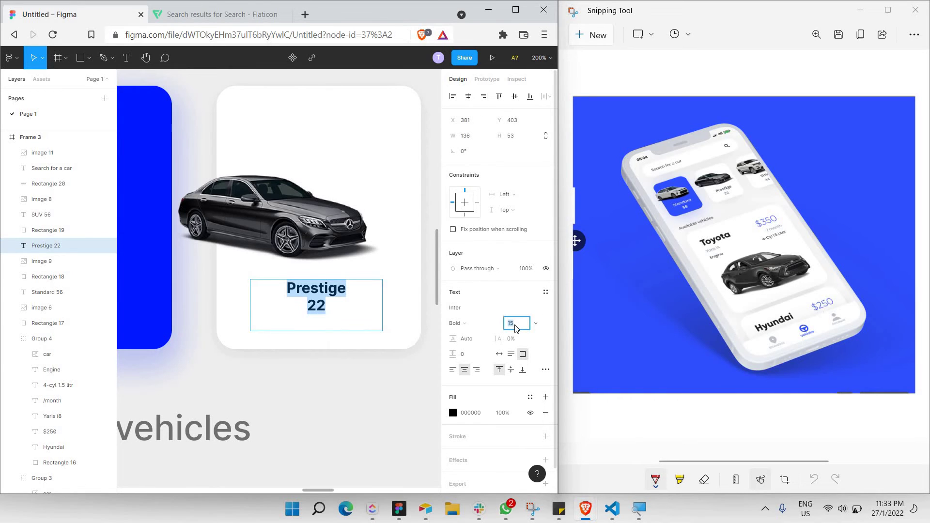
type("20")
key("Return")
left_click(362, 363)
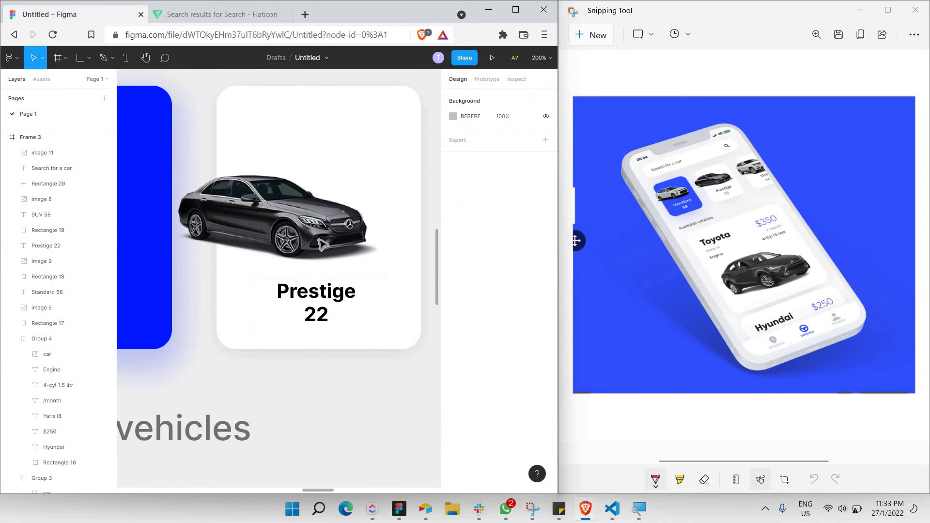
left_click(321, 244)
left_click_drag(322, 245, 330, 259)
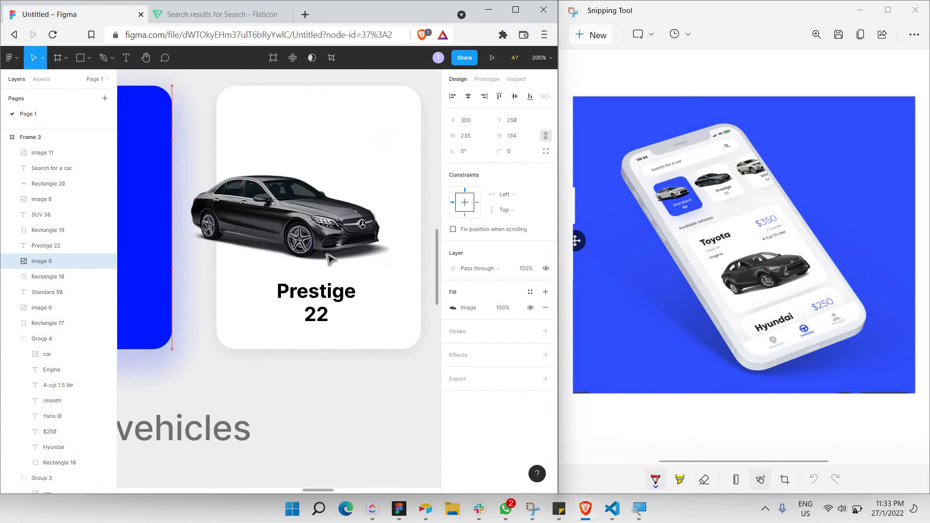
Set the "SUV 56" label's font size to 20
scroll(301, 297, "right", 7)
double_click(281, 302)
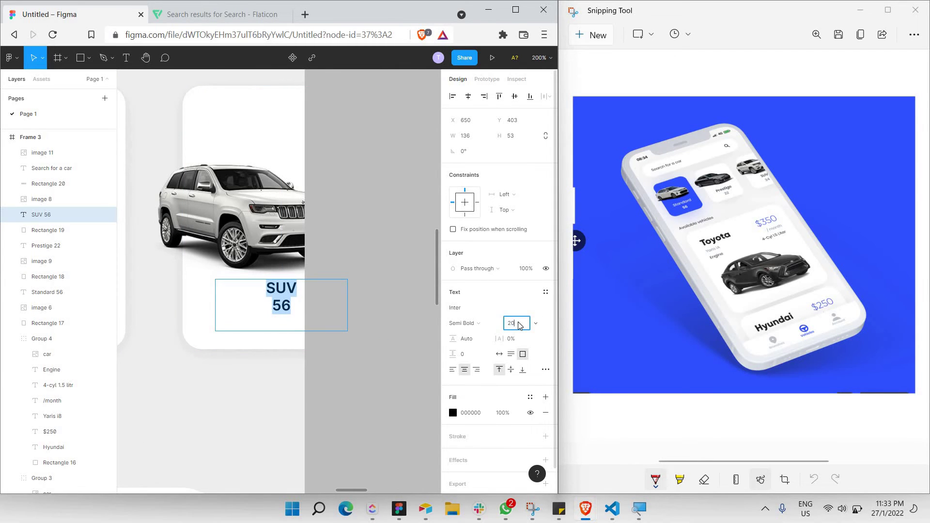
left_click(517, 324)
type("20")
key("Return")
key("Escape")
left_click(252, 400)
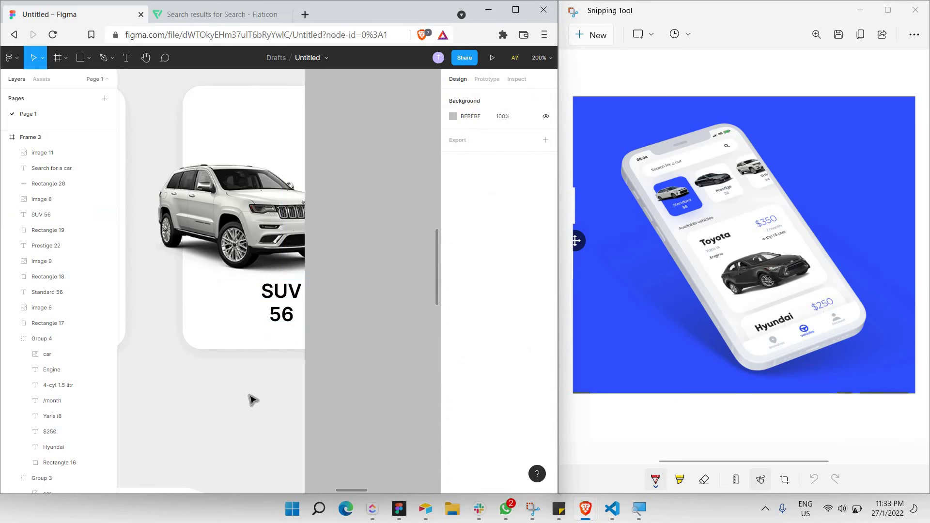
Draw a full-width 742 × 128 rectangle along the bottom edge of Frame 3, over the Hyundai card
scroll(251, 400, "down", 5)
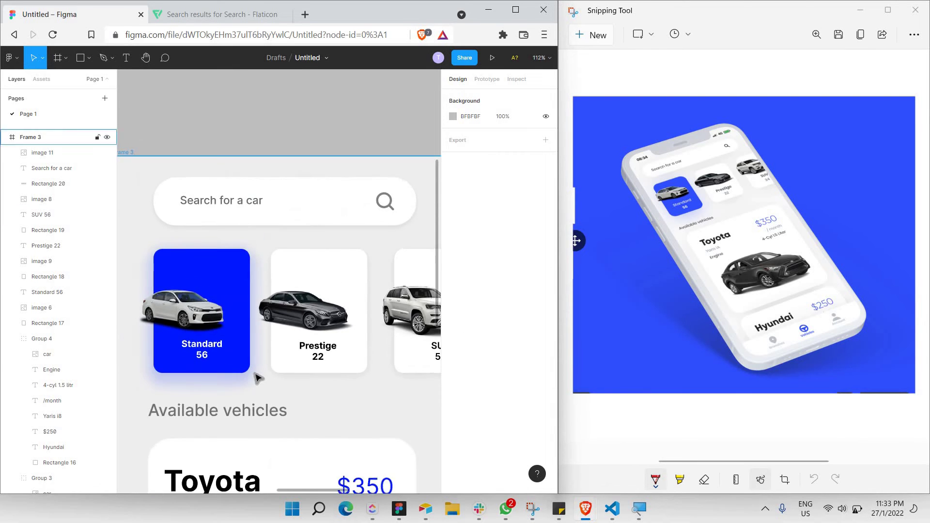
scroll(253, 380, "down", 3)
scroll(250, 387, "down", 5)
scroll(251, 288, "down", 3)
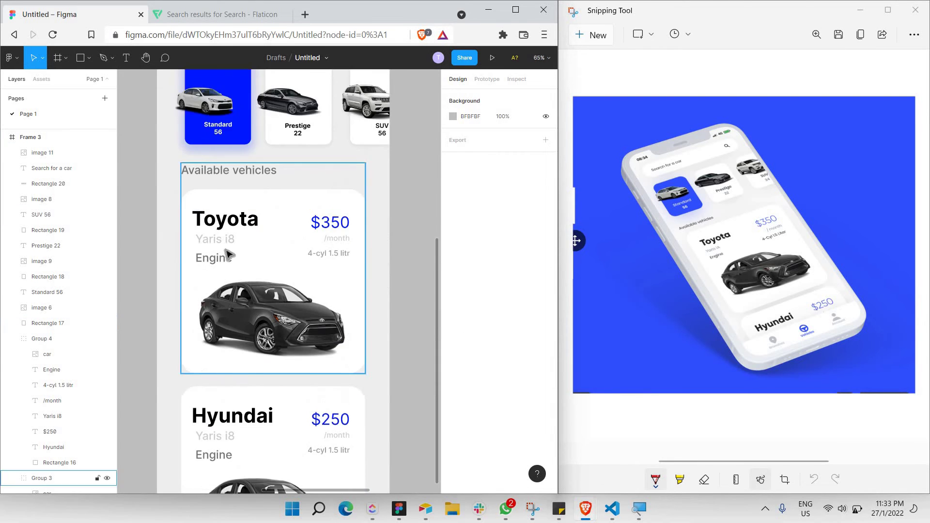
scroll(228, 254, "down", 3)
scroll(194, 315, "down", 1)
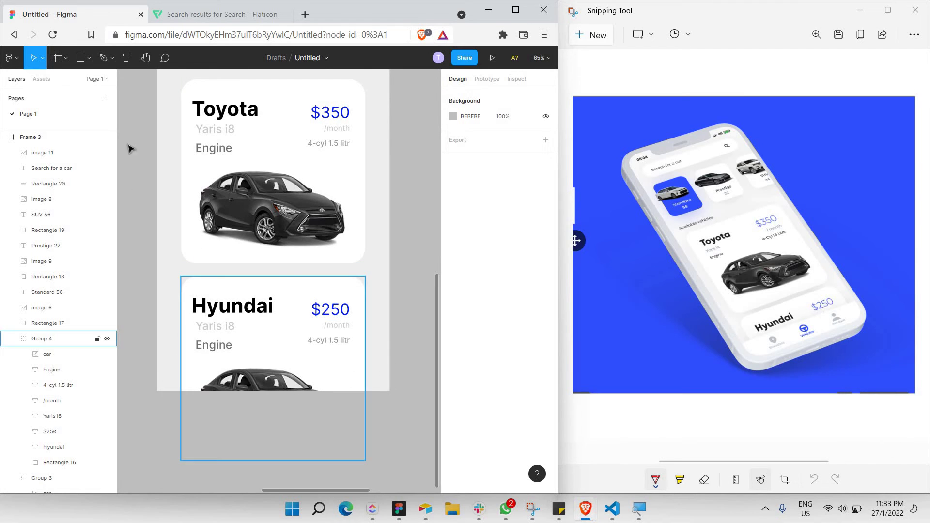
left_click(90, 57)
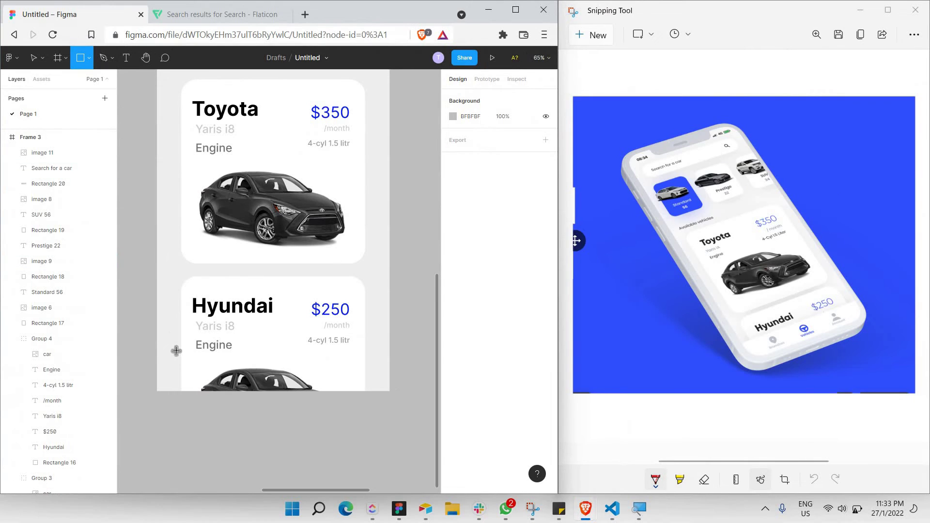
key("shift+0")
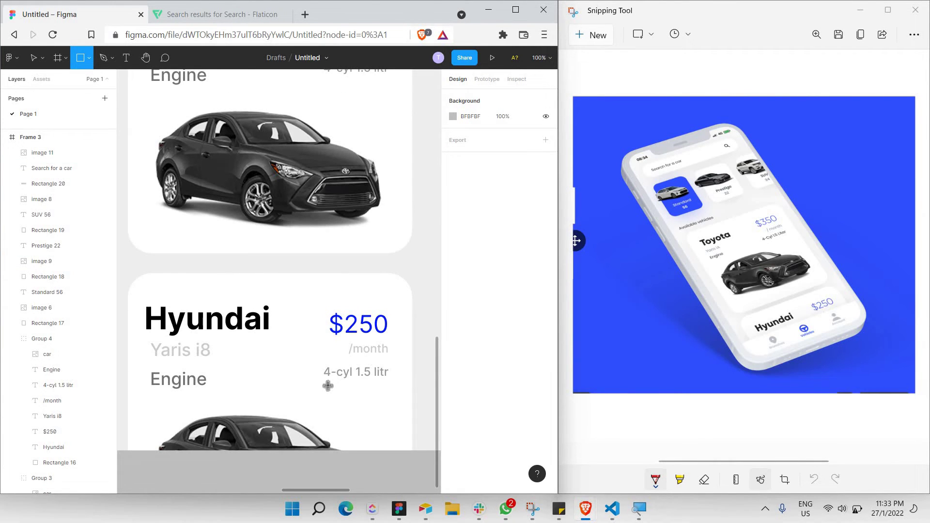
key("minus")
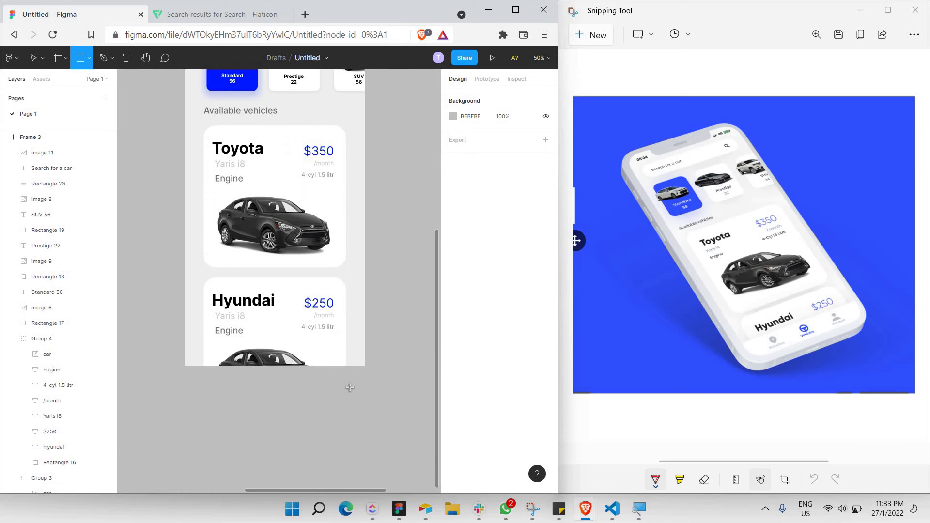
scroll(342, 385, "up", 5)
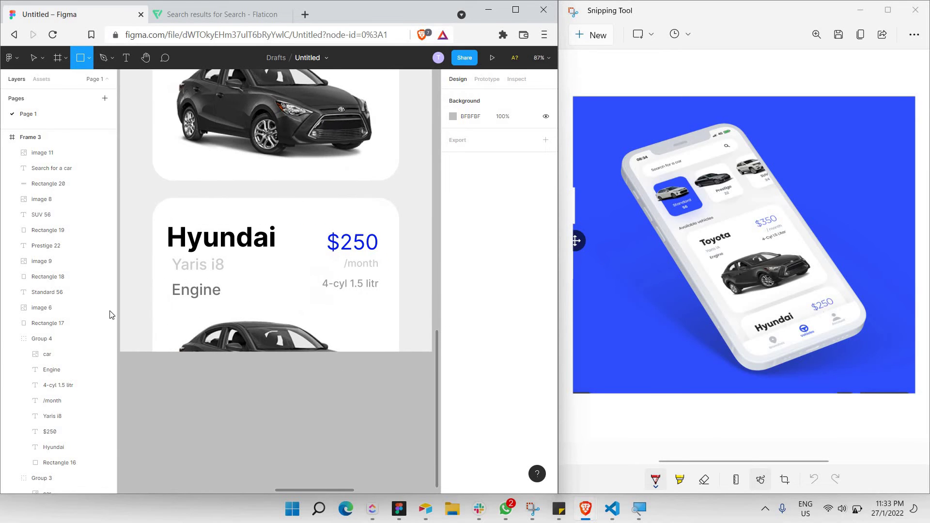
left_click_drag(119, 298, 229, 326)
left_click_drag(288, 350, 431, 352)
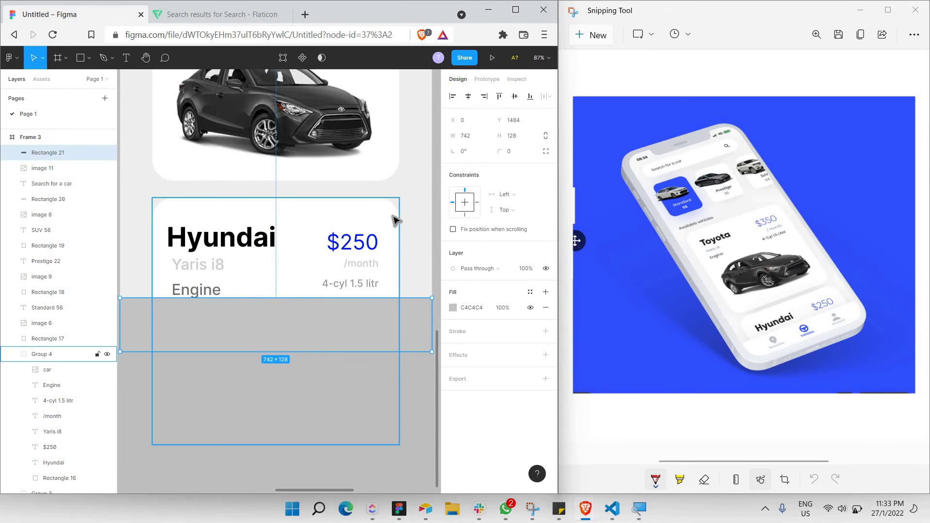
Move the new rectangle up to Y 1391 and shorten Frame 3 to a height of 1519 so it ends at the rectangle
left_click_drag(293, 325, 288, 286)
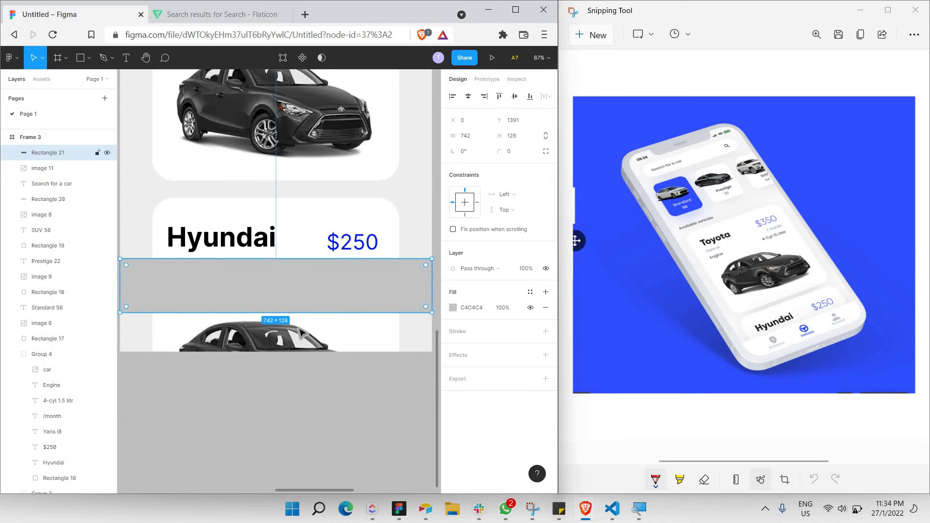
left_click(416, 343)
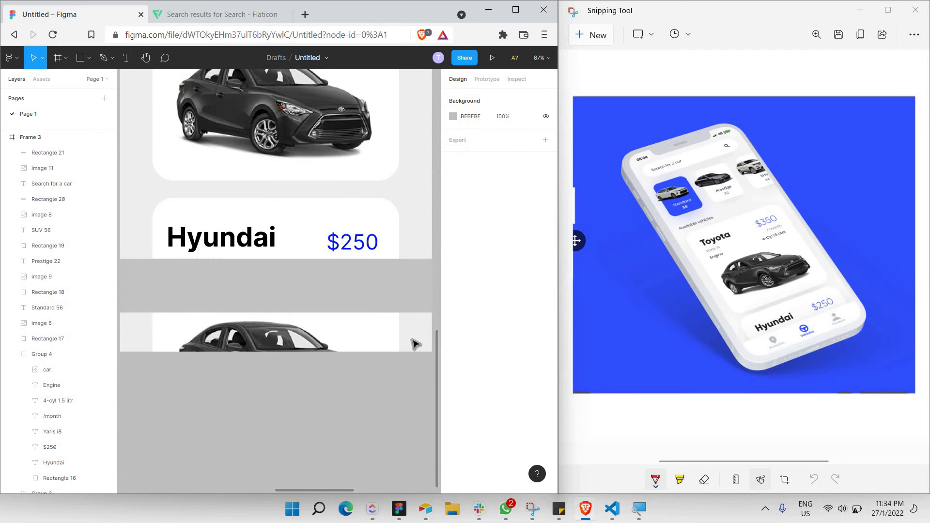
left_click(413, 347)
left_click_drag(412, 340, 414, 312)
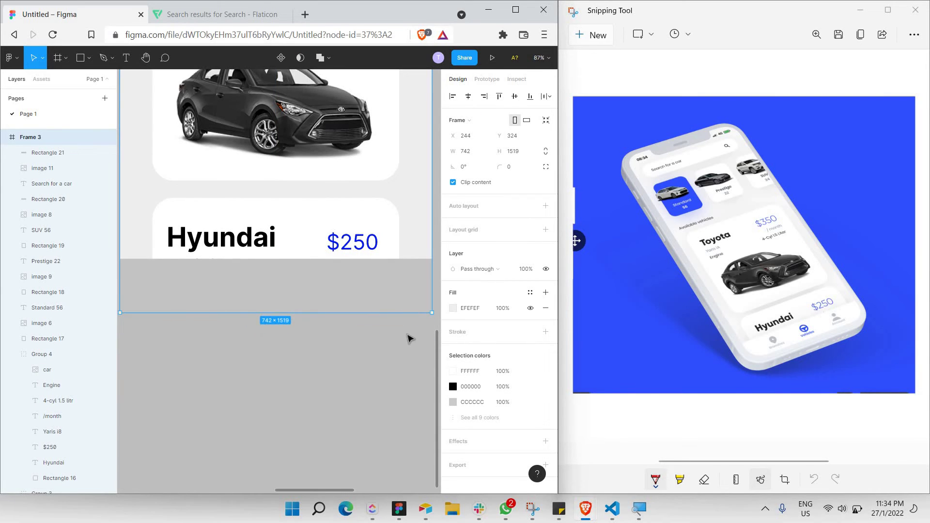
left_click(400, 315)
Fill the rectangle at the bottom of the frame with white FFFFFF
key("shift+1")
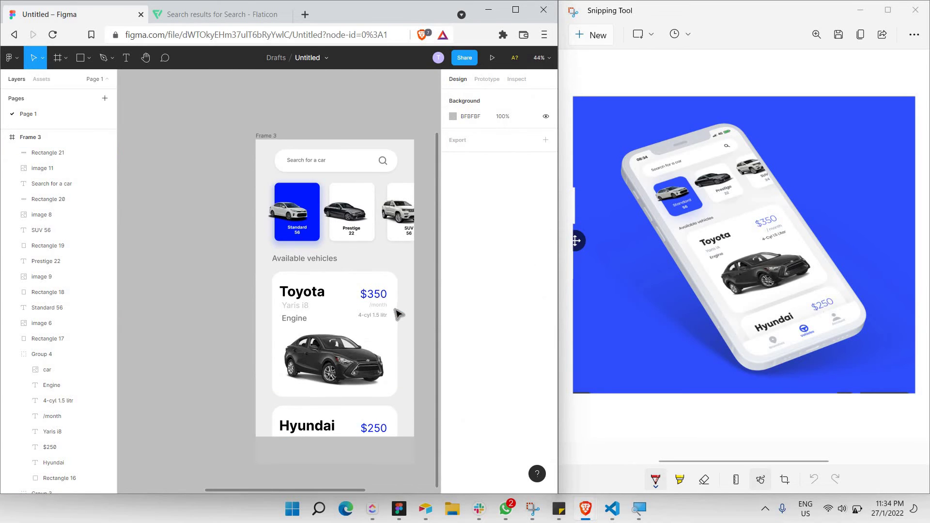
scroll(390, 330, "down", 3)
scroll(385, 337, "up", 2)
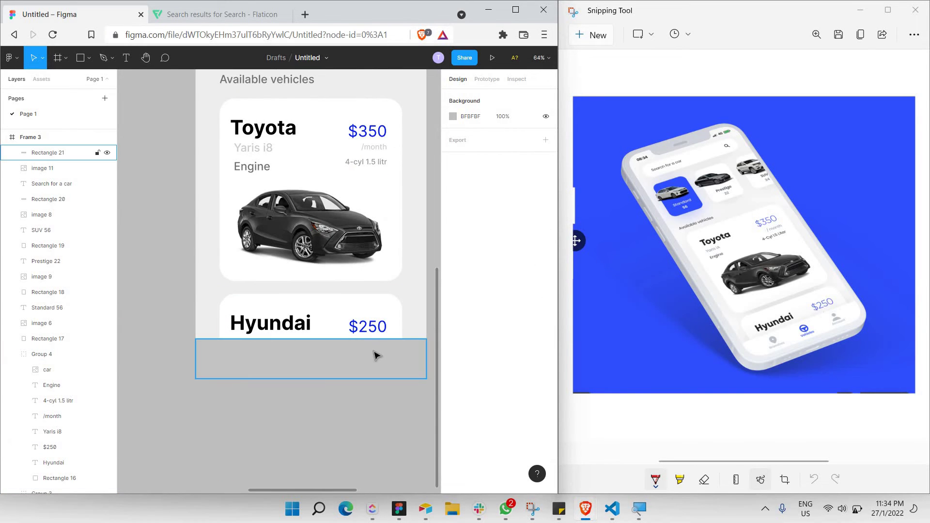
left_click(395, 345)
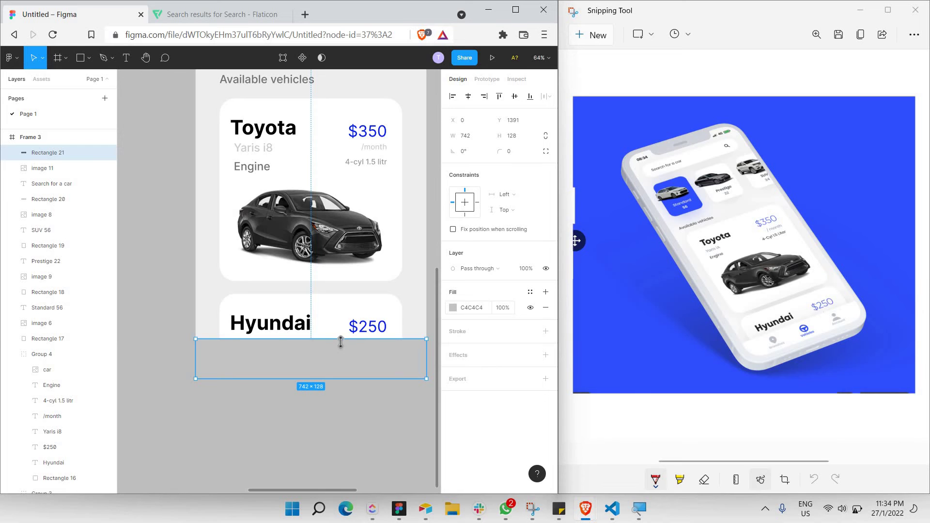
scroll(340, 341, "up", 3)
scroll(340, 341, "right", 1)
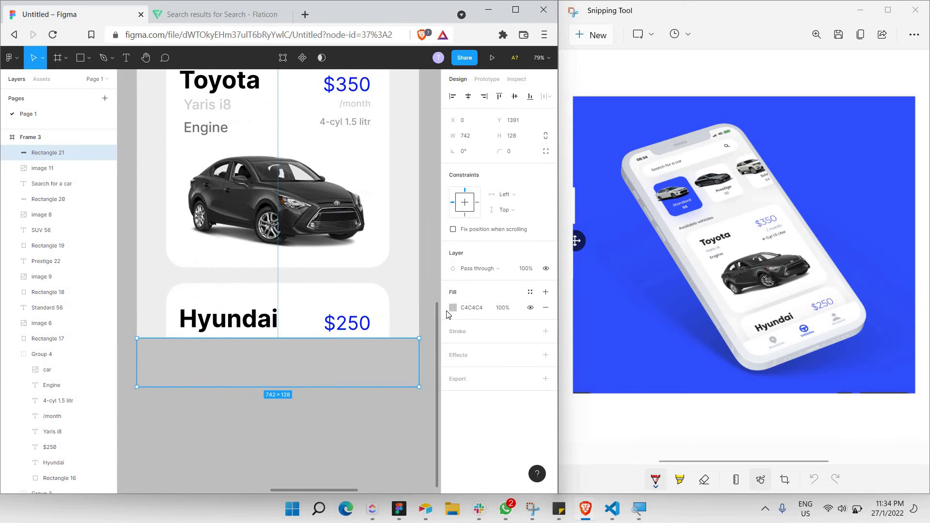
left_click(452, 308)
type("ffffff")
key("Return")
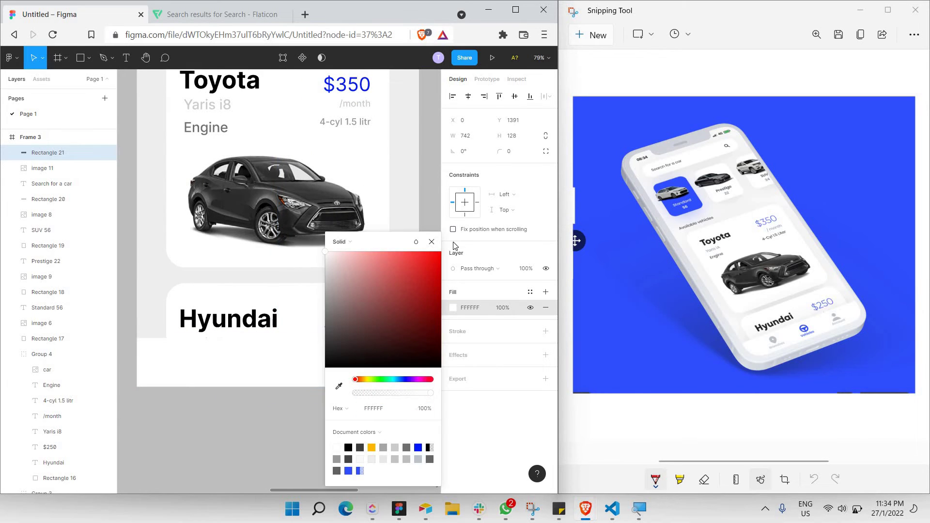
left_click(432, 241)
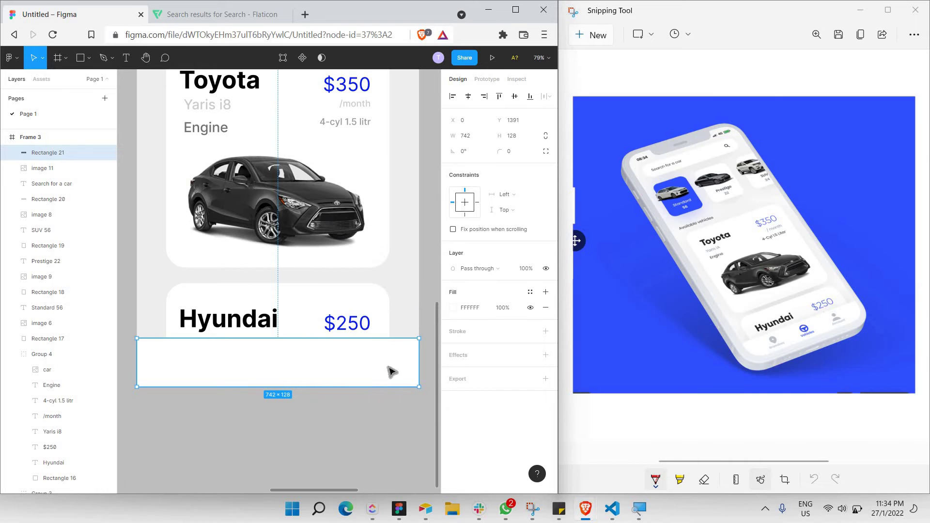
Add a drop shadow to the white bottom bar with a Y offset of -13 and a blur of 22
left_click(377, 399)
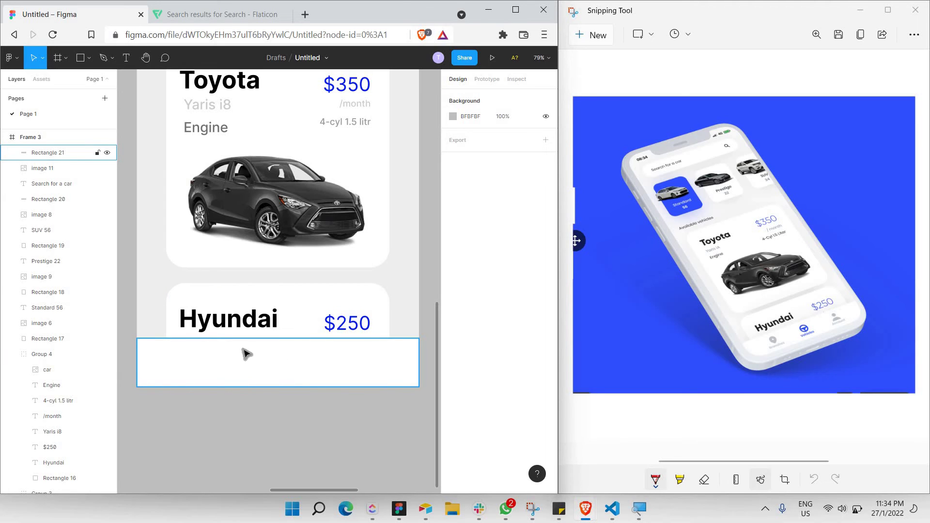
left_click(300, 346)
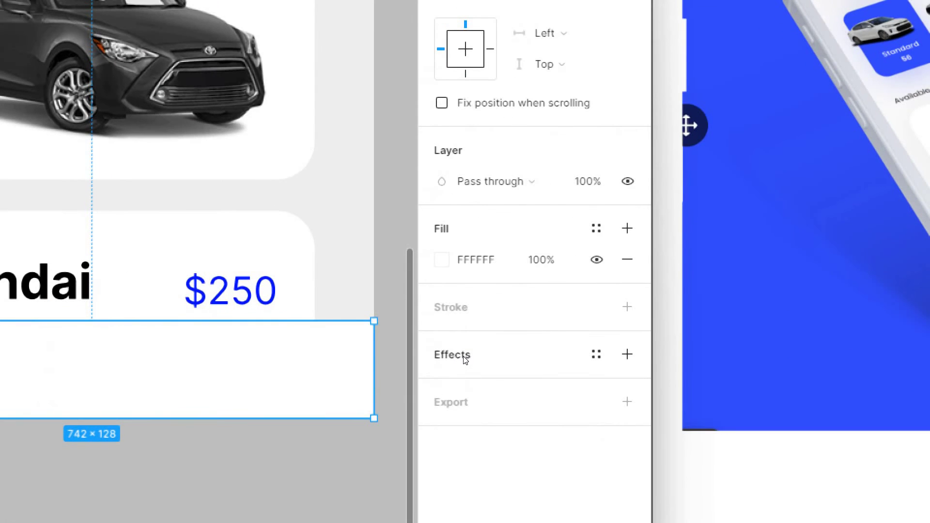
left_click(463, 357)
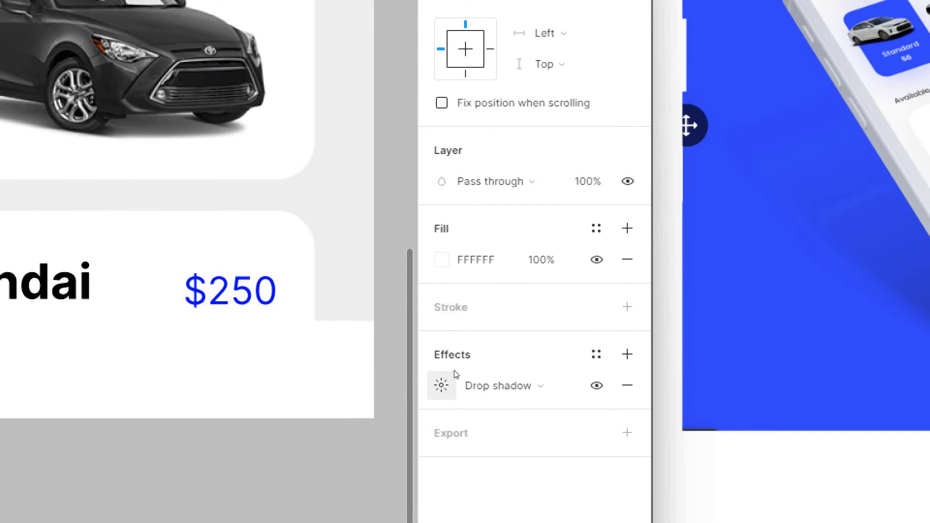
left_click(453, 373)
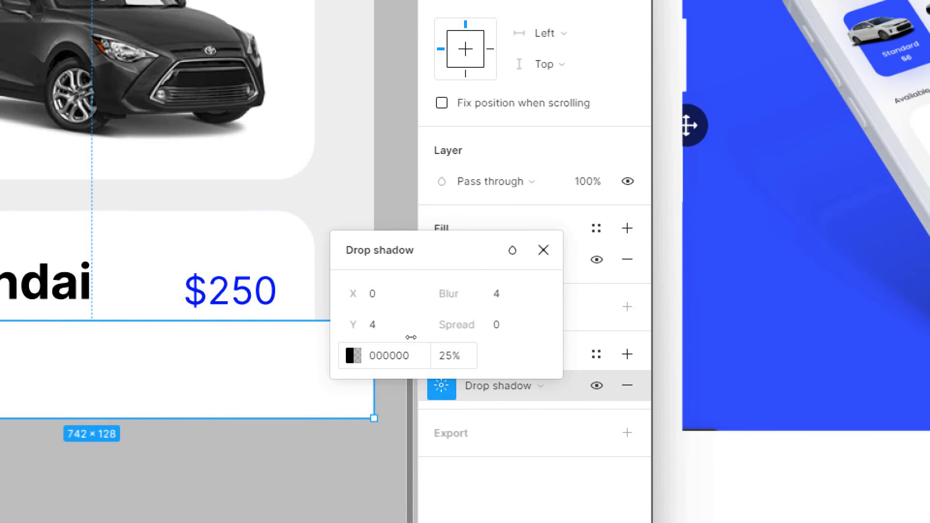
mouse_move(353, 325)
left_mouse_down()
mouse_move(322, 332)
mouse_move(348, 323)
left_mouse_up()
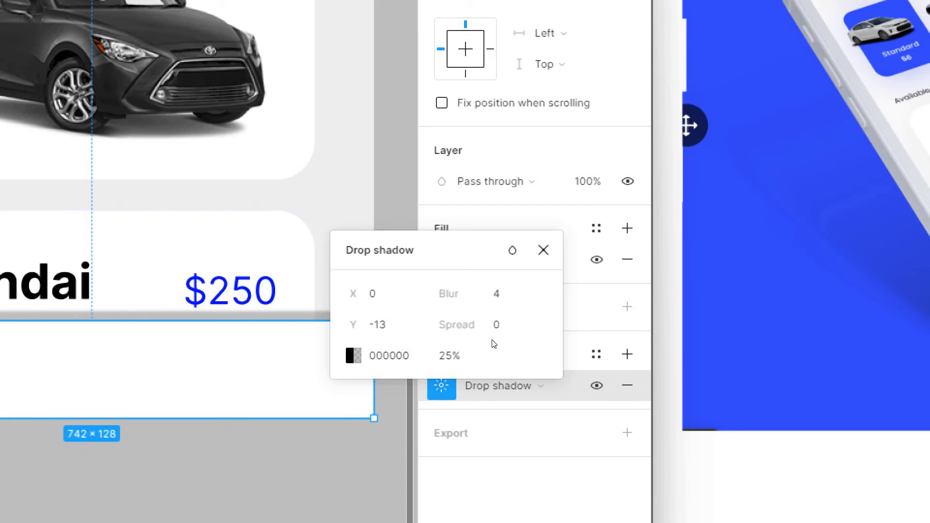
left_click_drag(446, 293, 485, 349)
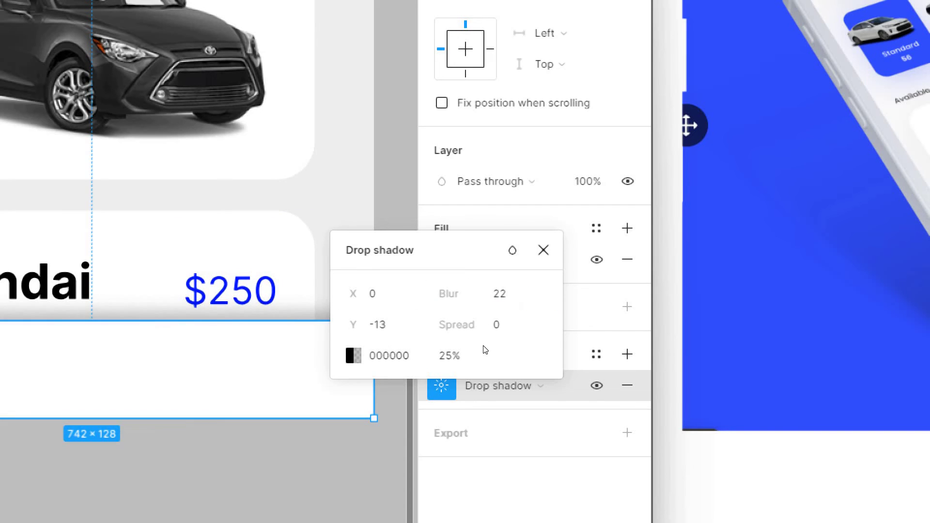
Try the bar's drop shadow at 5% opacity, and settle on 10%
left_click(456, 359)
type("5")
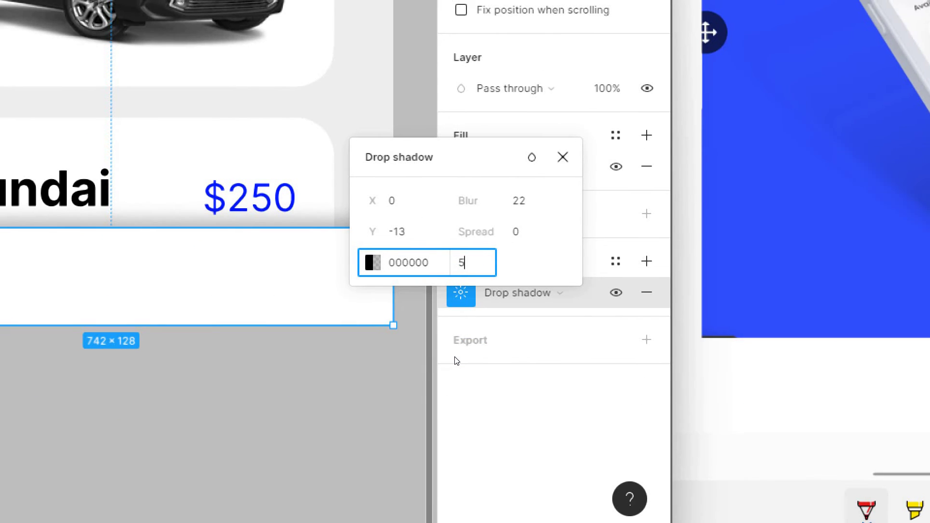
key("Return")
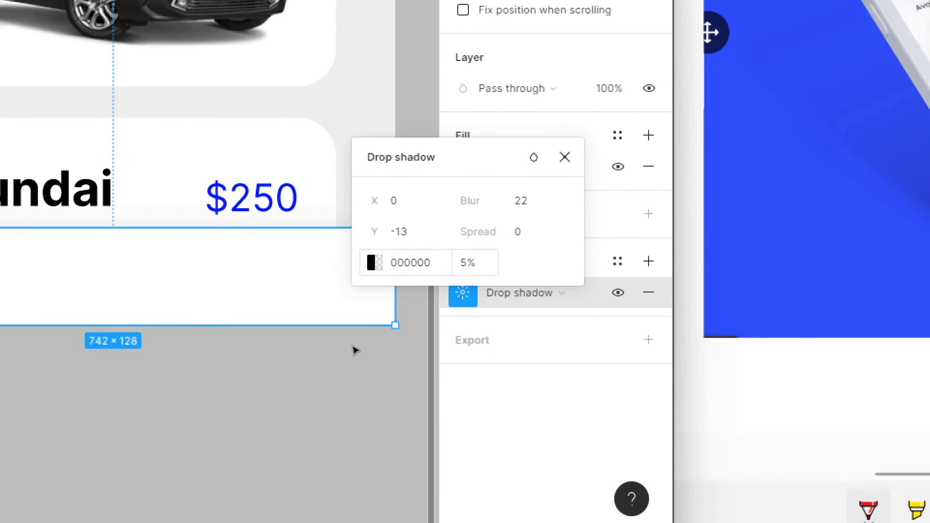
left_click(457, 359)
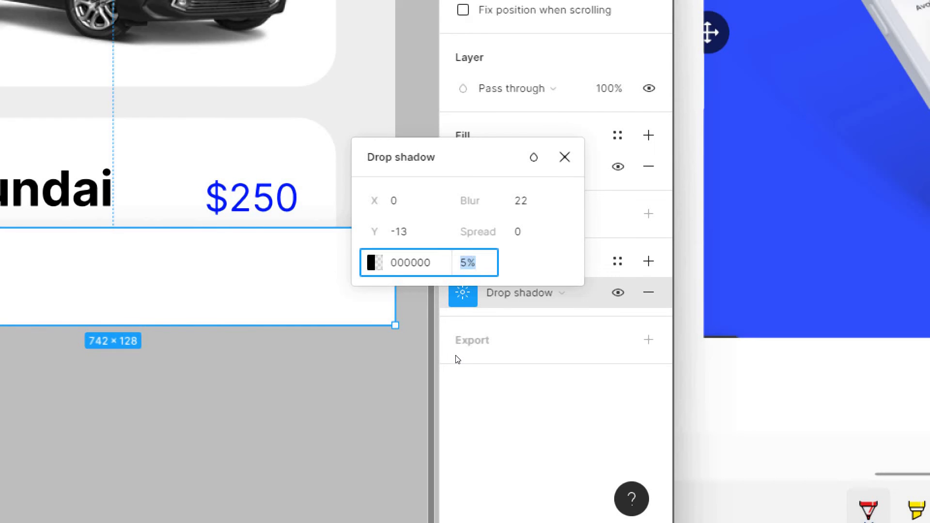
type("10")
key("Return")
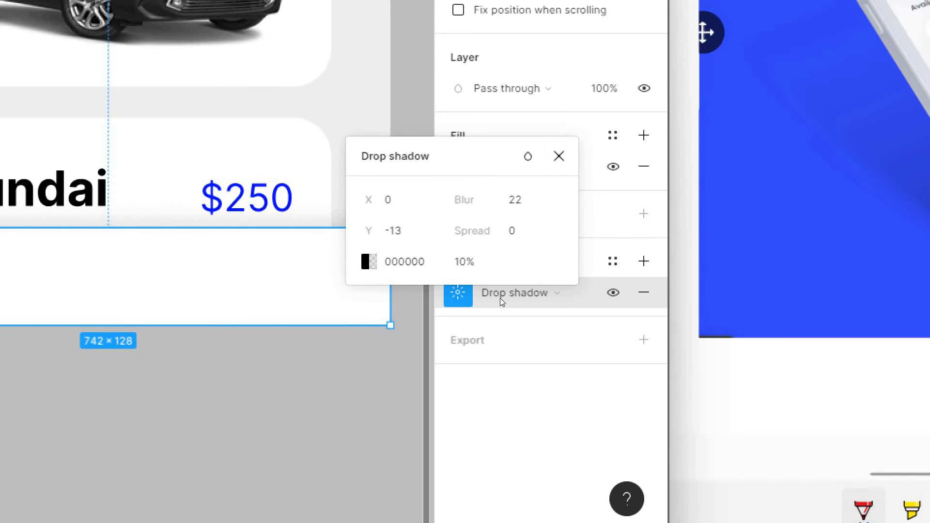
key("Escape")
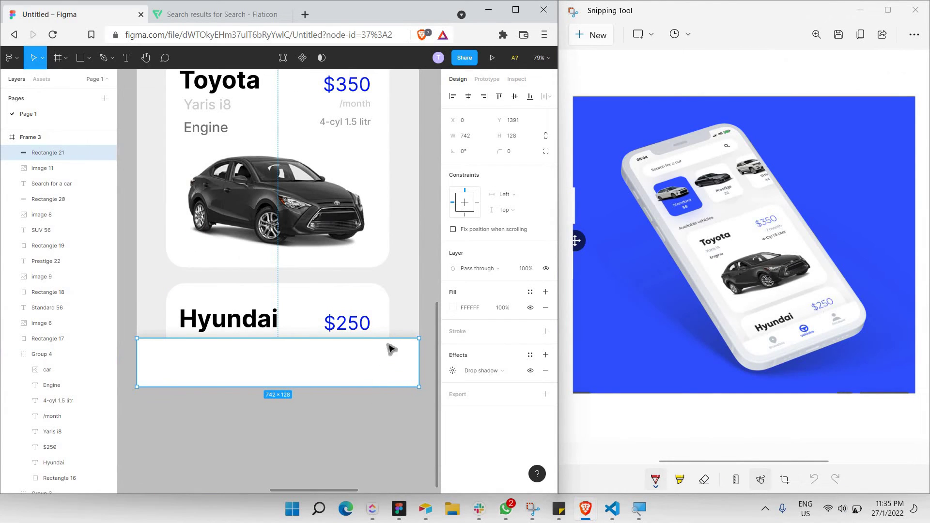
Set the Y offset of the bar's drop shadow to 0 and increase its blur
left_click(454, 370)
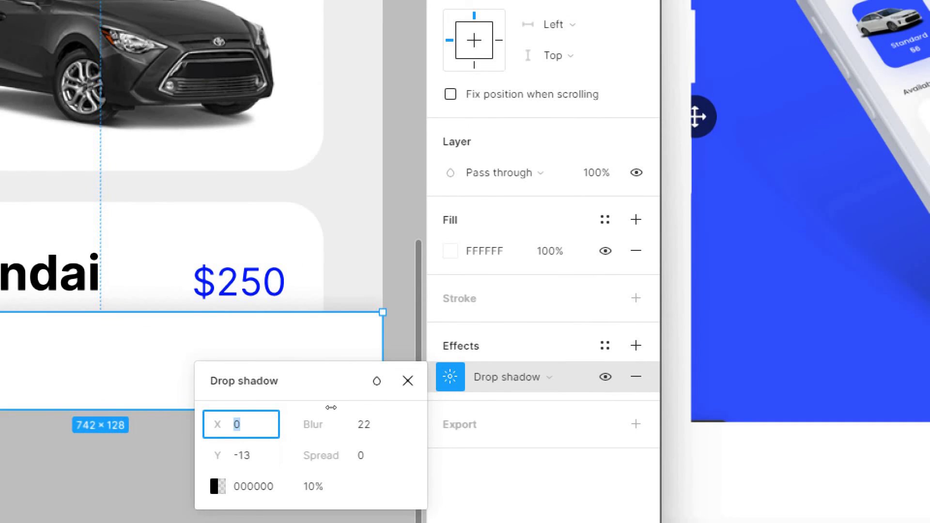
left_click_drag(228, 458, 334, 393)
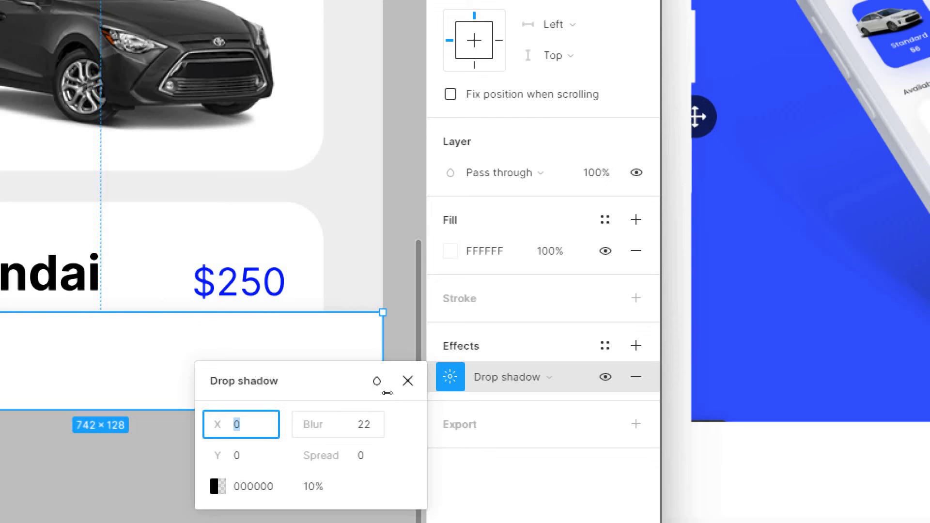
left_click_drag(313, 425, 477, 421)
left_click(409, 394)
left_click(408, 399)
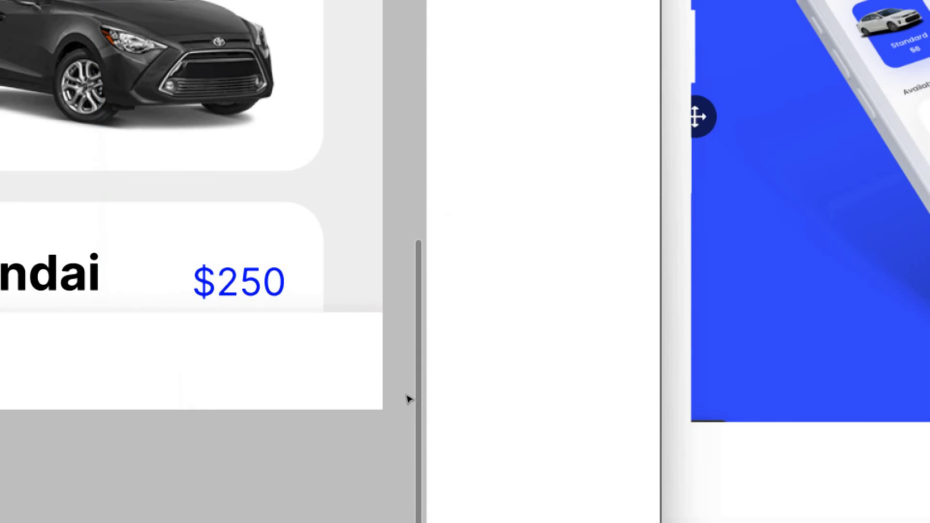
Switch to Flaticon, close the magnifying glass icon page and search for "steering" icons
key("minus")
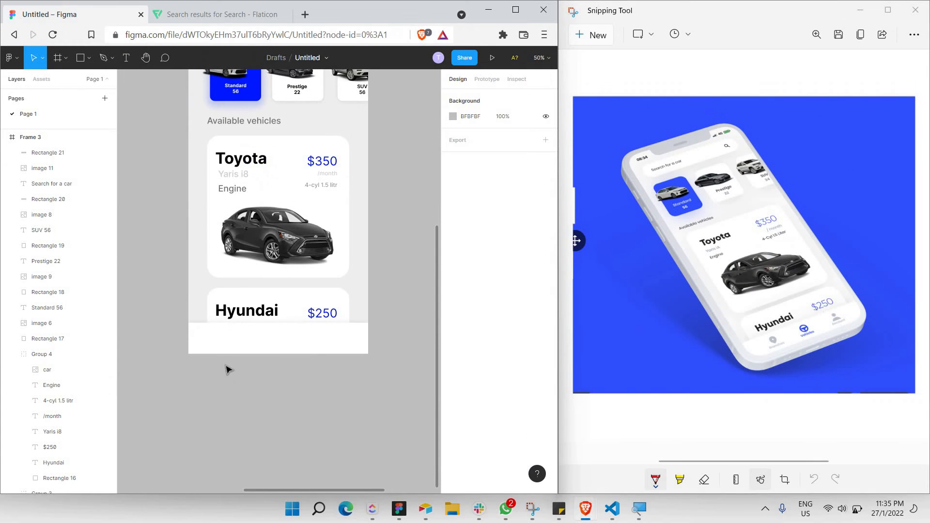
scroll(232, 373, "up", 3, "ctrl")
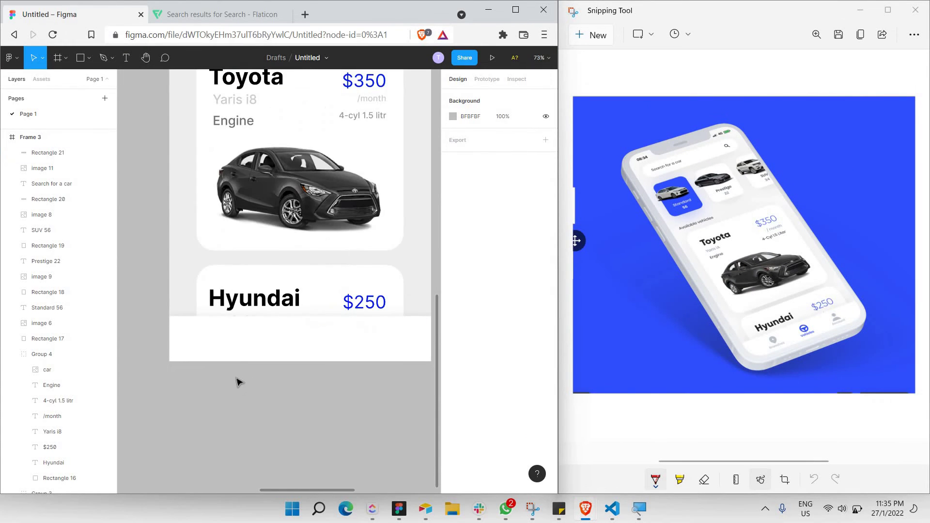
scroll(246, 365, "right", 2)
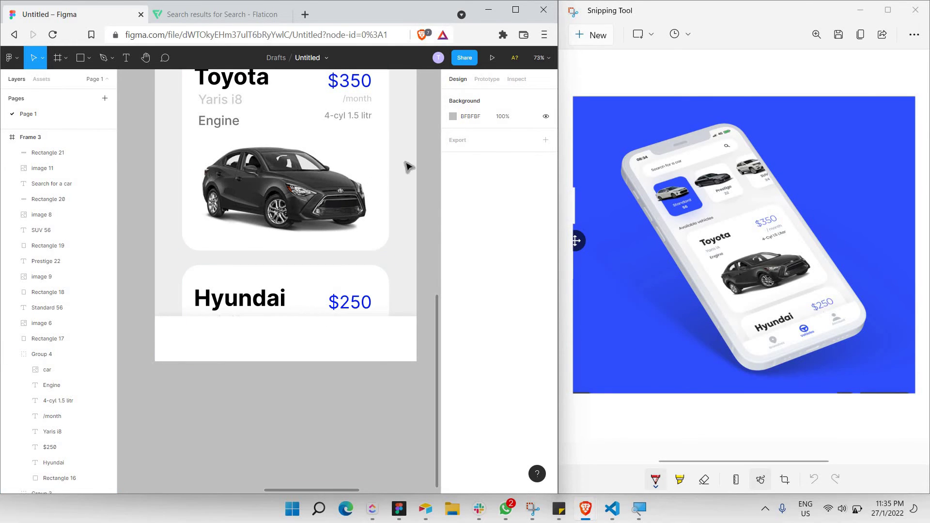
left_click(256, 19)
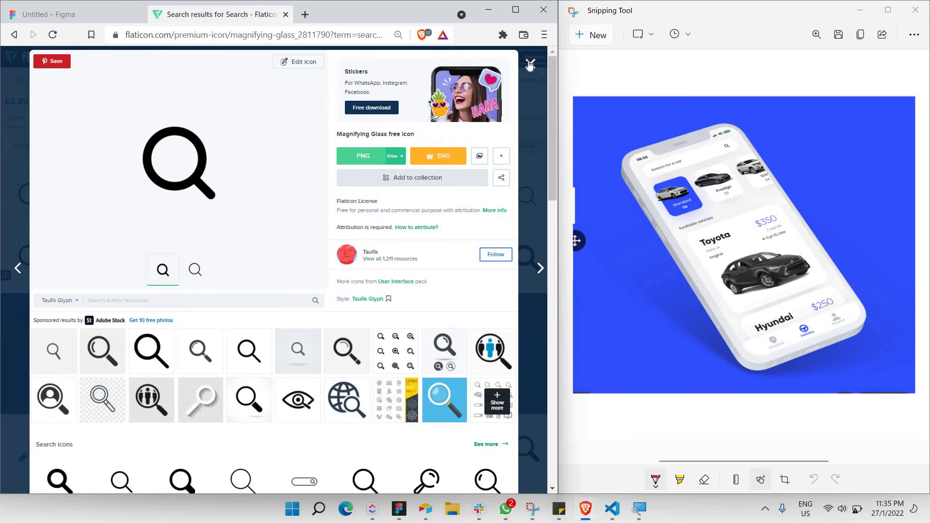
key("Escape")
triple_click(293, 74)
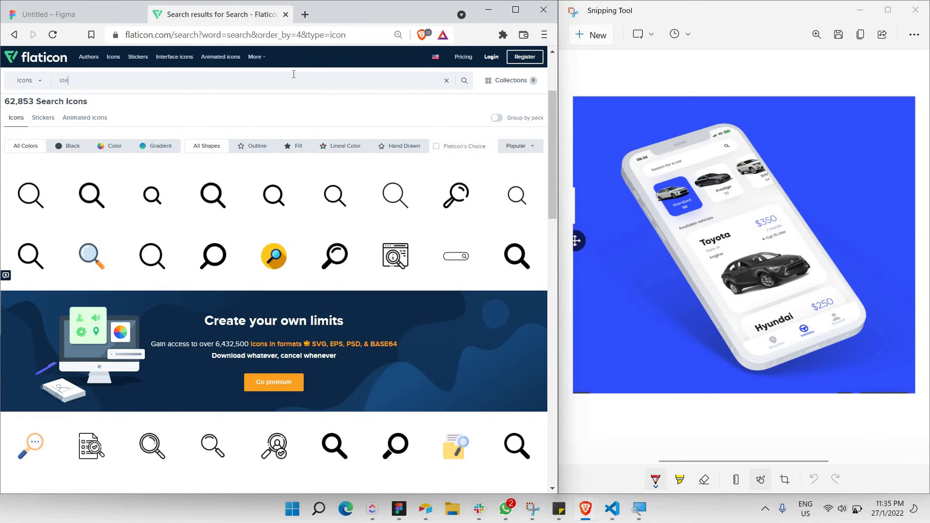
type("steering")
key("Return")
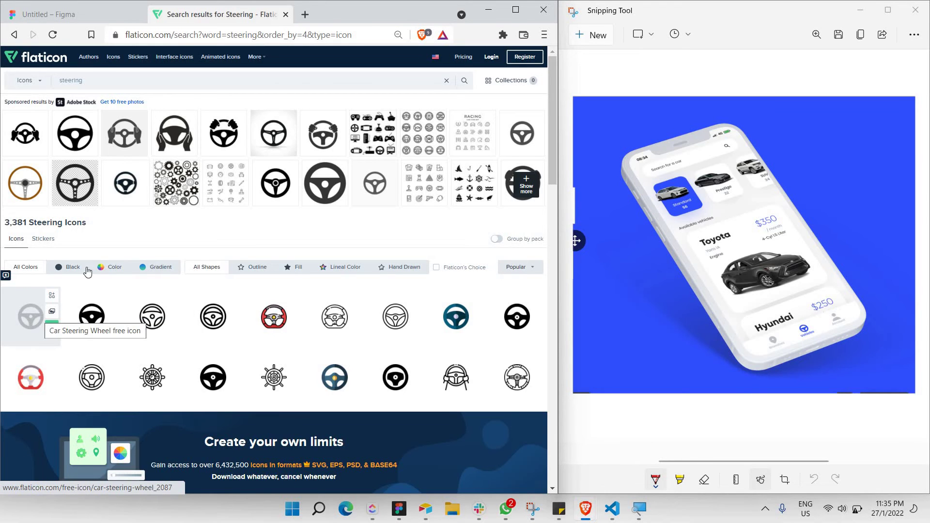
Copy the Car Steering Wheel icon's image from Flaticon and paste it into the Figma design
left_click(31, 316)
right_click(171, 170)
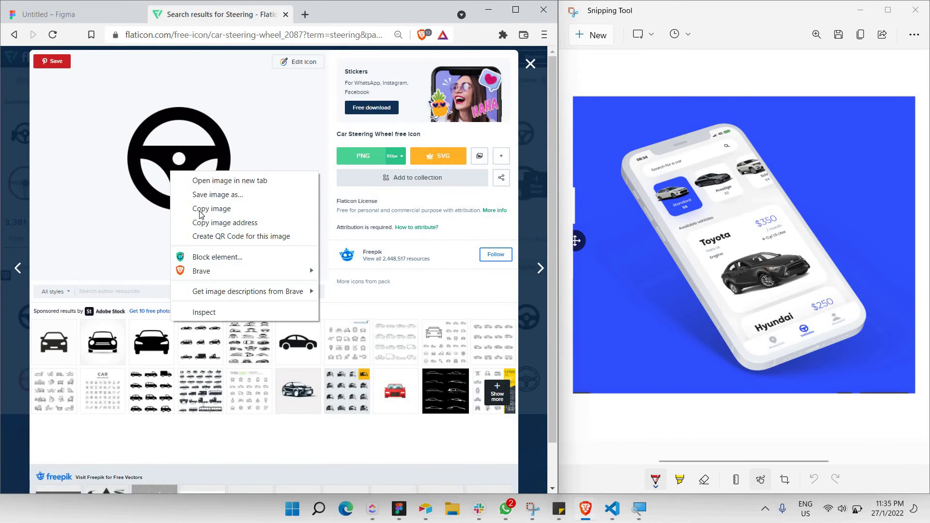
left_click(200, 209)
left_click(90, 19)
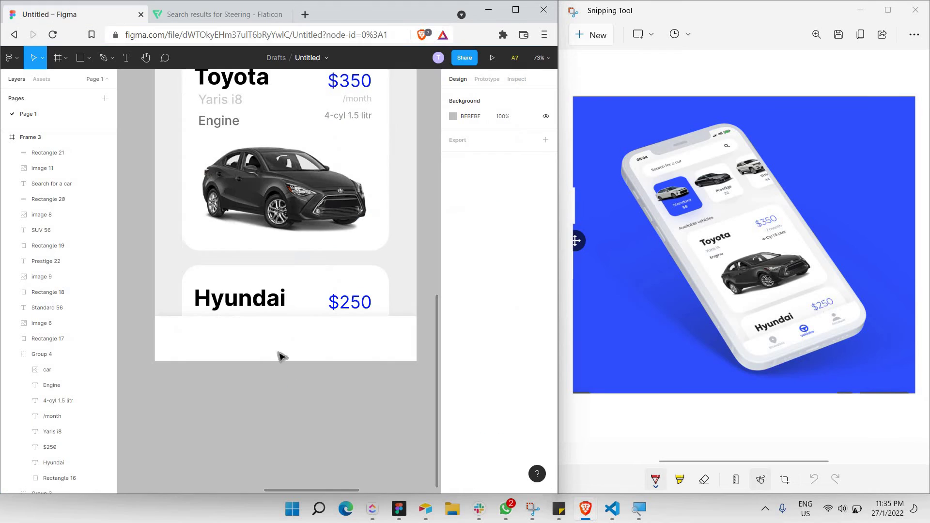
key("ctrl+v")
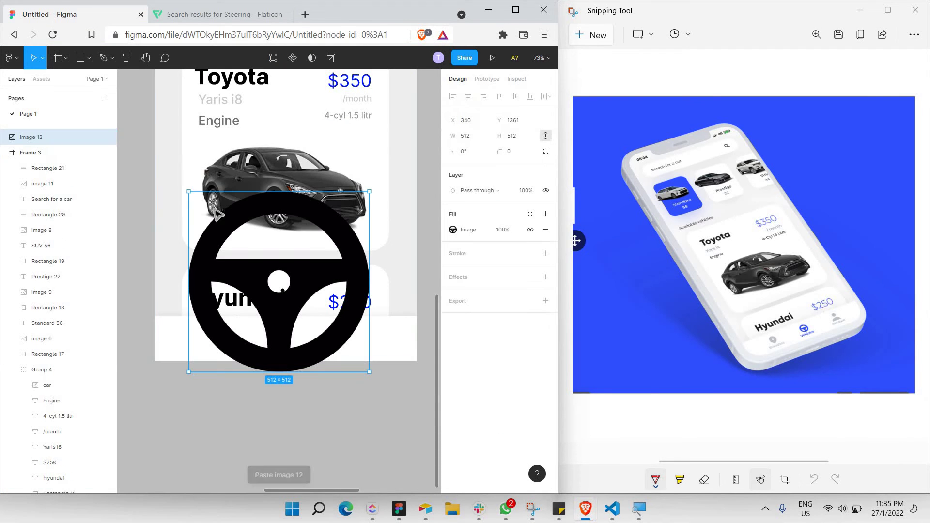
Scale the steering wheel icon down to 58 × 58 and centre it horizontally in the white bottom bar
left_click_drag(189, 192, 267, 270)
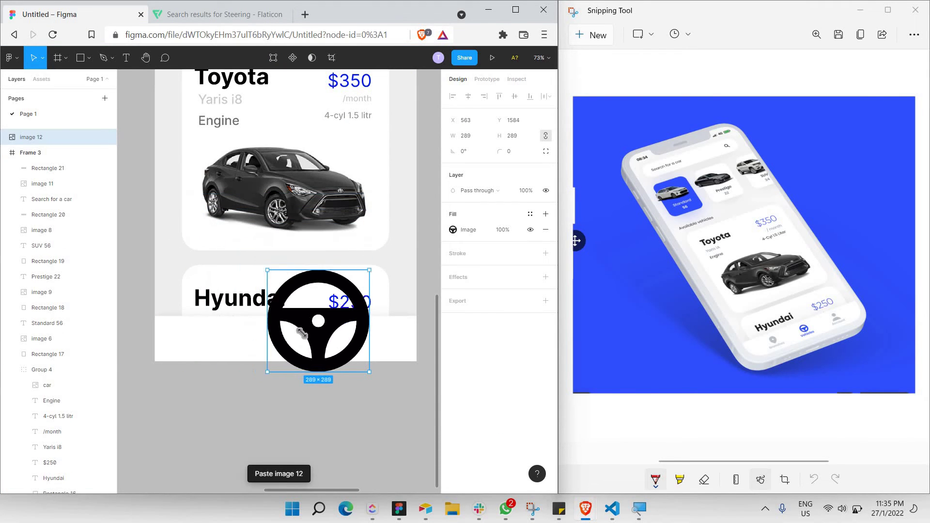
left_click_drag(301, 333, 318, 355)
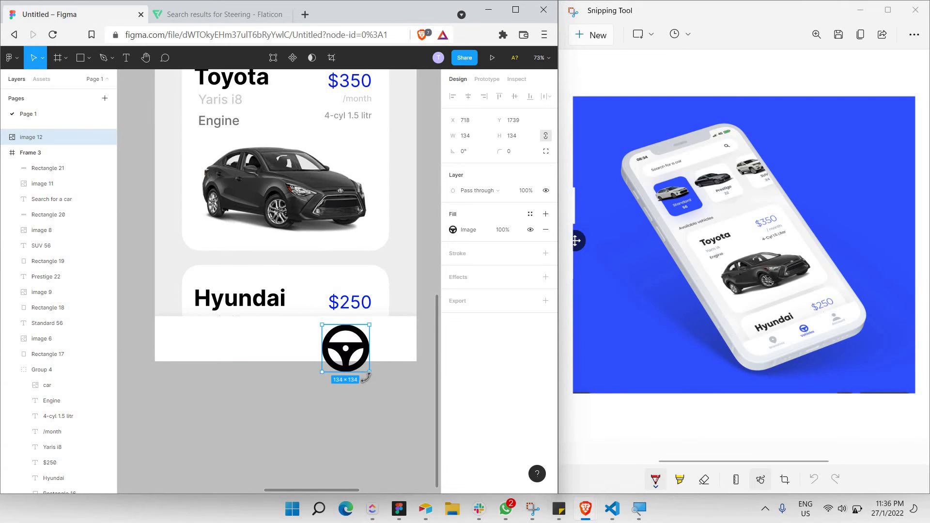
left_click_drag(369, 371, 290, 342)
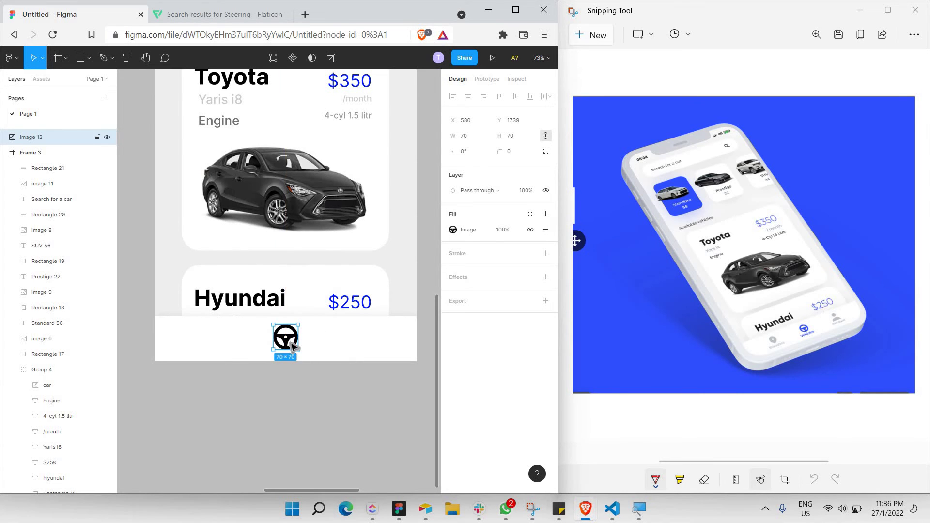
scroll(296, 347, "up", 3)
scroll(293, 347, "up", 1)
scroll(293, 347, "up", 5)
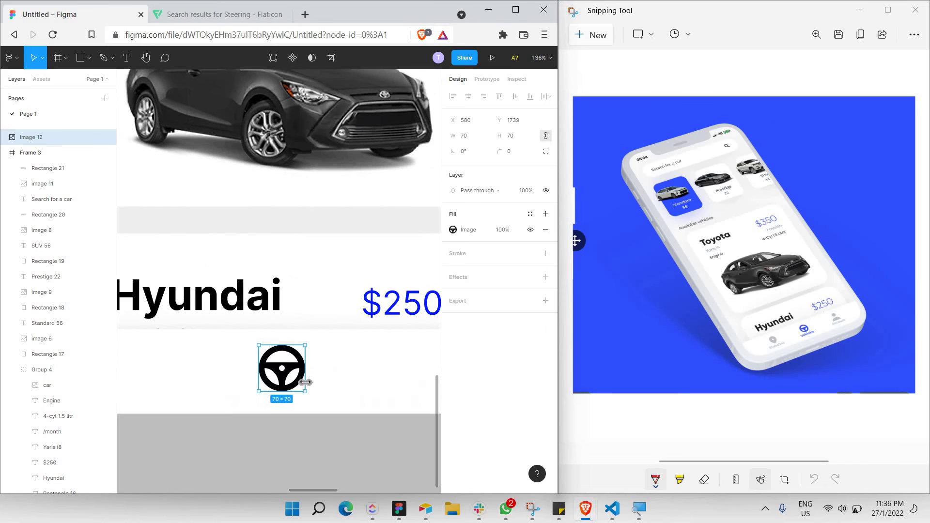
left_click_drag(300, 382, 295, 359)
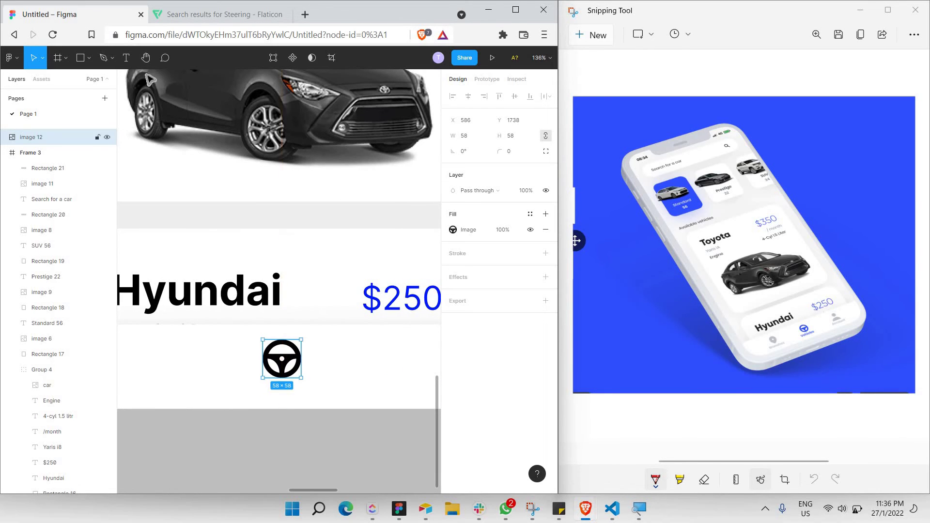
Add a "Vehicles" text label and place it centred beneath the steering wheel icon in the bottom bar
left_click(127, 59)
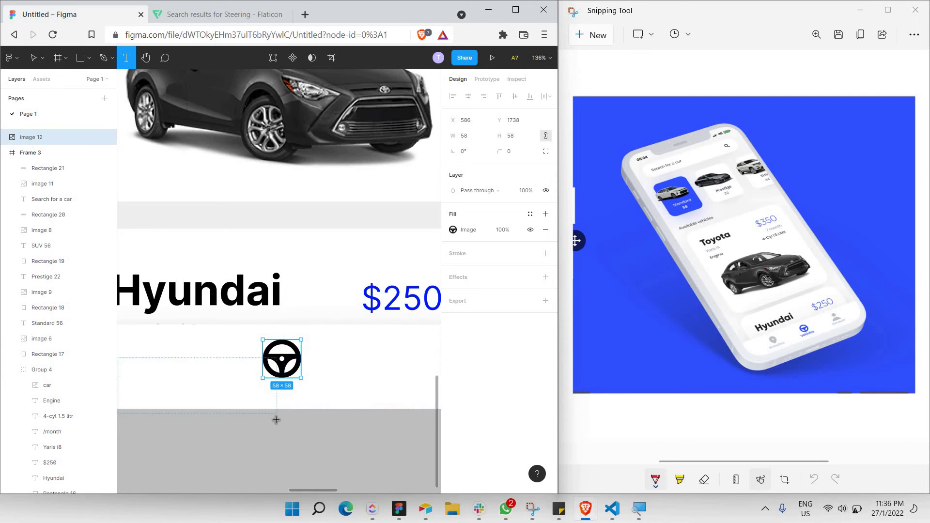
left_click_drag(384, 450, 275, 421)
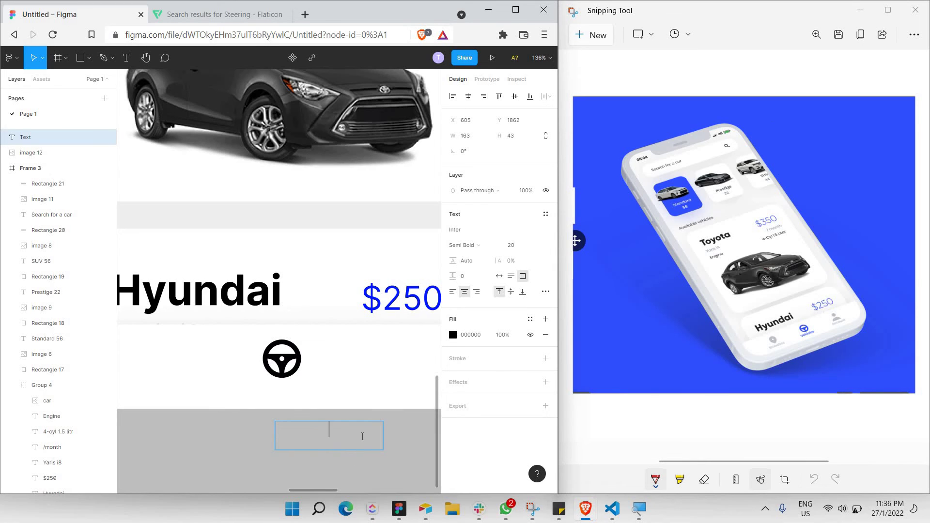
type("Vehicles")
key("ctrl+a")
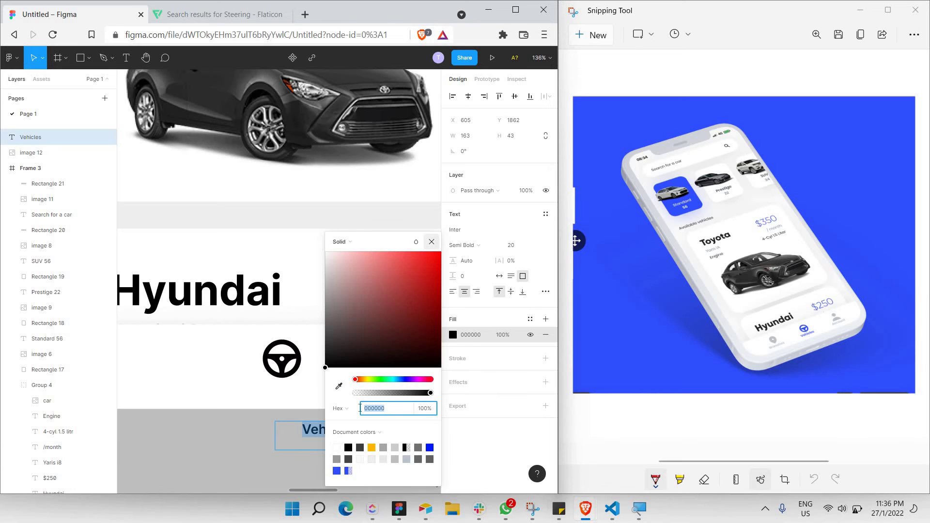
left_click(431, 242)
left_click_drag(345, 446, 298, 401)
left_click(324, 430)
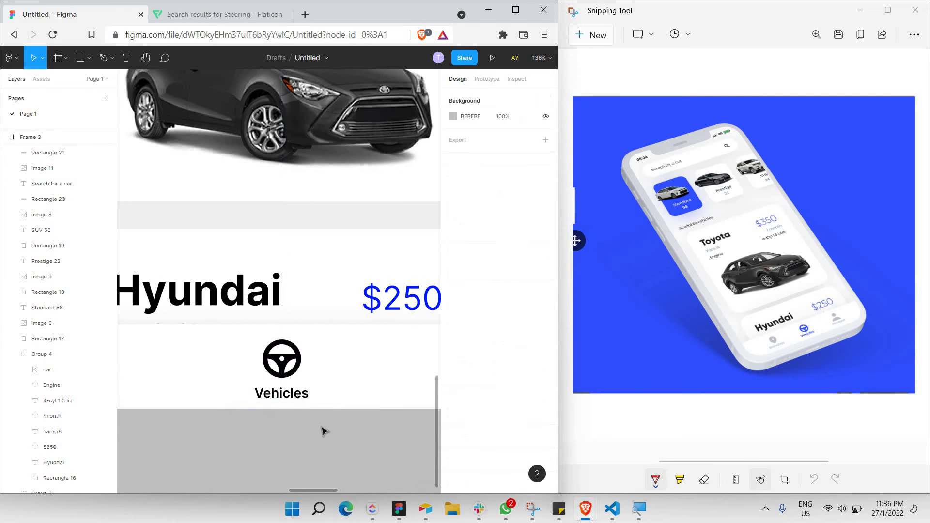
Move the steering wheel icon and its "Vehicles" label together slightly upward within the white bottom bar
left_click(306, 394)
left_click(290, 368, "shift")
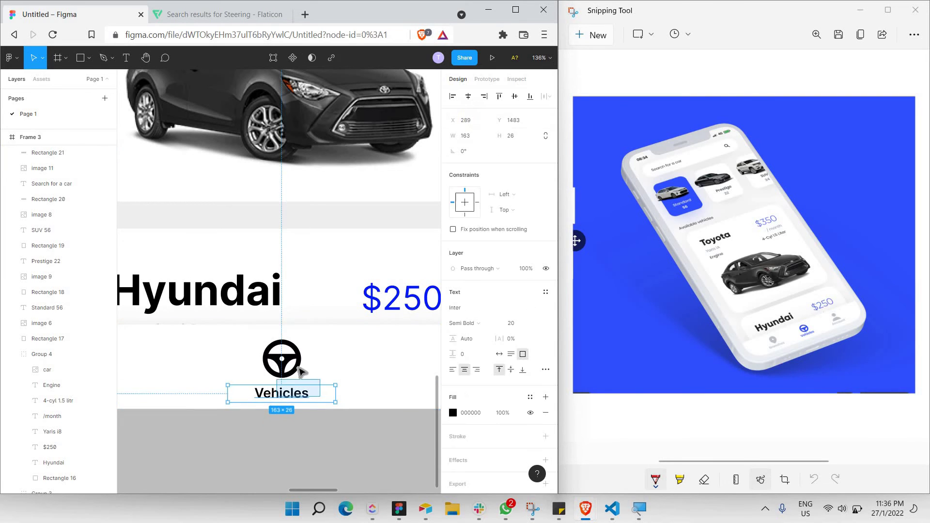
left_click_drag(308, 371, 307, 368)
left_click(303, 431)
scroll(303, 431, "down", 5)
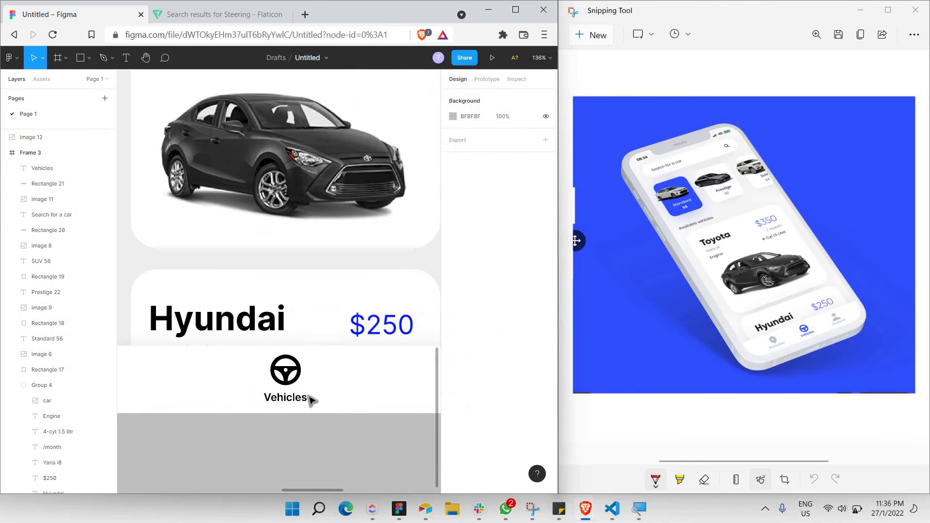
Duplicate the steering wheel icon and "Vehicles" label twice, placing one copy on each side of the original in the bottom bar
left_click(289, 390)
left_click(289, 407, "shift")
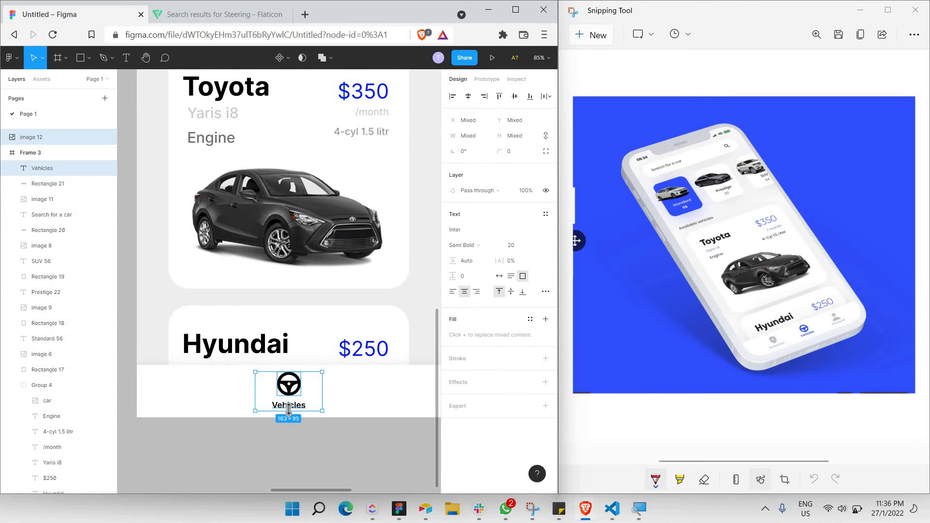
key("ctrl+v")
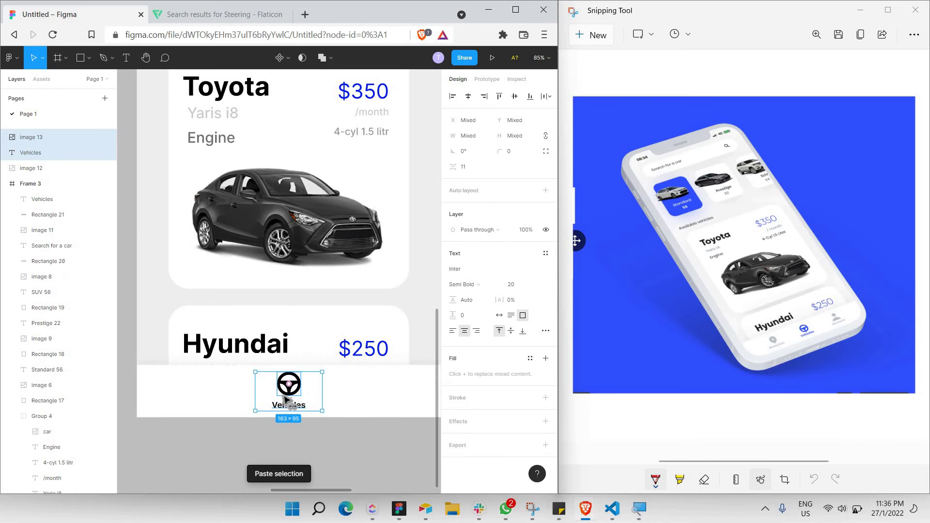
left_click_drag(308, 402, 281, 421)
scroll(296, 405, "right", 5)
key("ctrl+c")
key("ctrl+v")
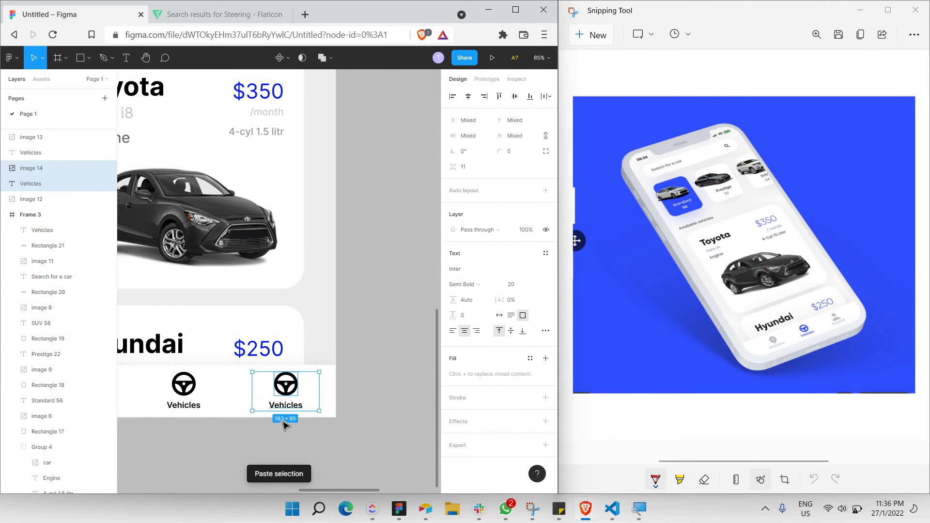
scroll(282, 421, "down", 5)
left_click(279, 448)
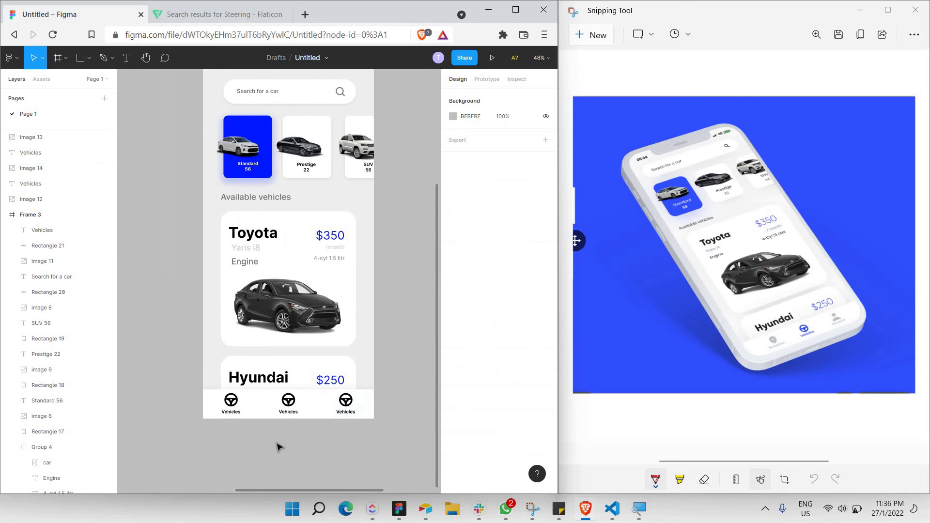
Reposition the two outer icon-and-label pairs so each has an equal gap of 113 to the central pair
scroll(241, 435, "up", 5)
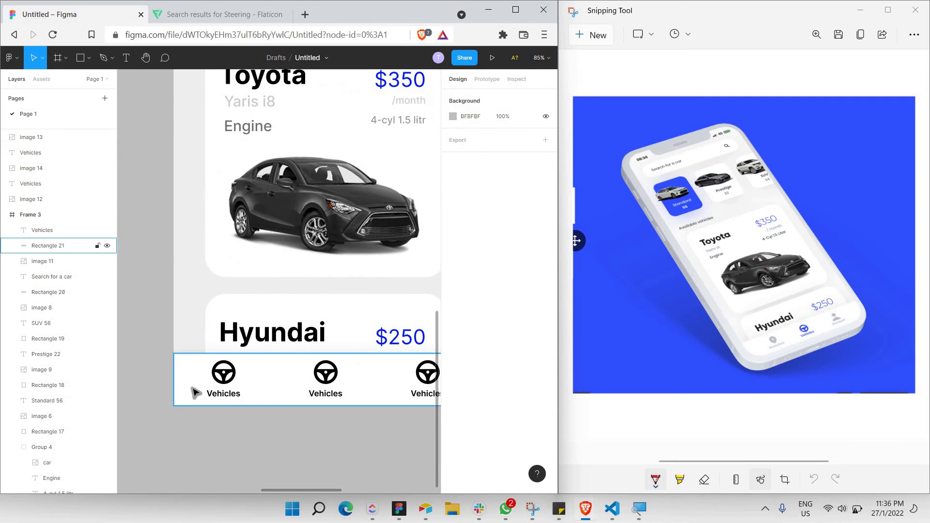
left_click_drag(196, 359, 303, 379)
scroll(335, 402, "right", 3)
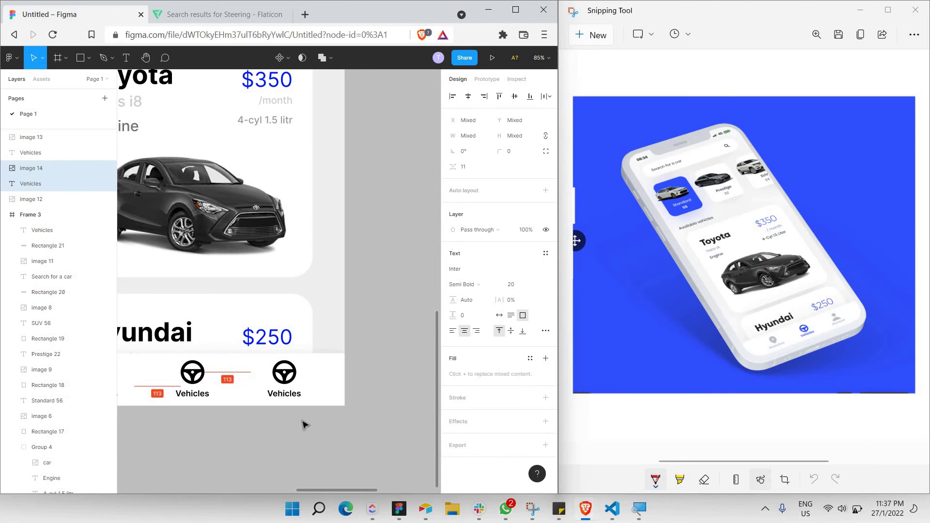
scroll(308, 434, "left", 3)
left_click(326, 409)
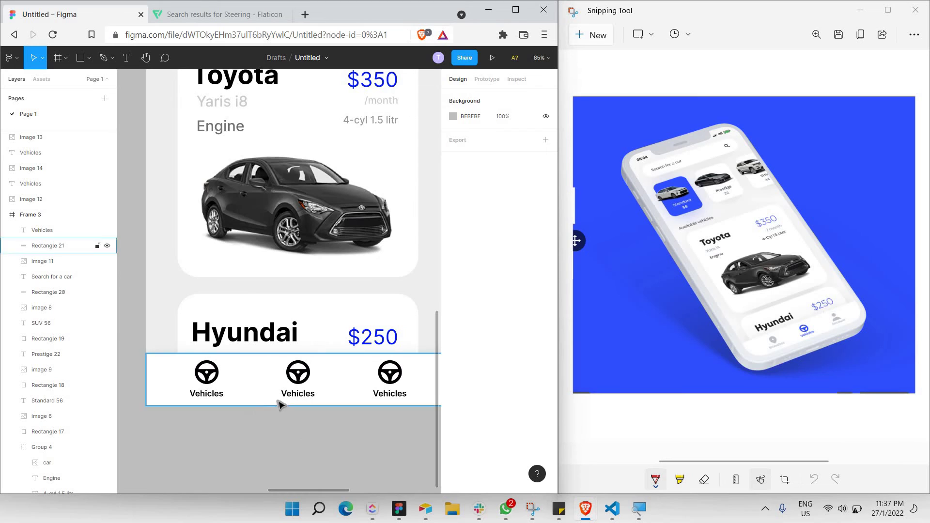
Use the central steering wheel icon as a mask
right_click(301, 377)
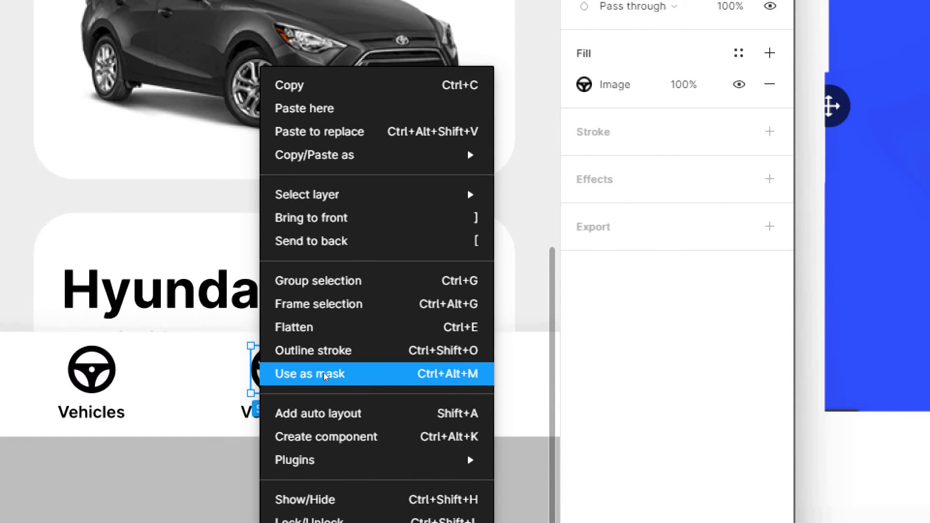
left_click(324, 376)
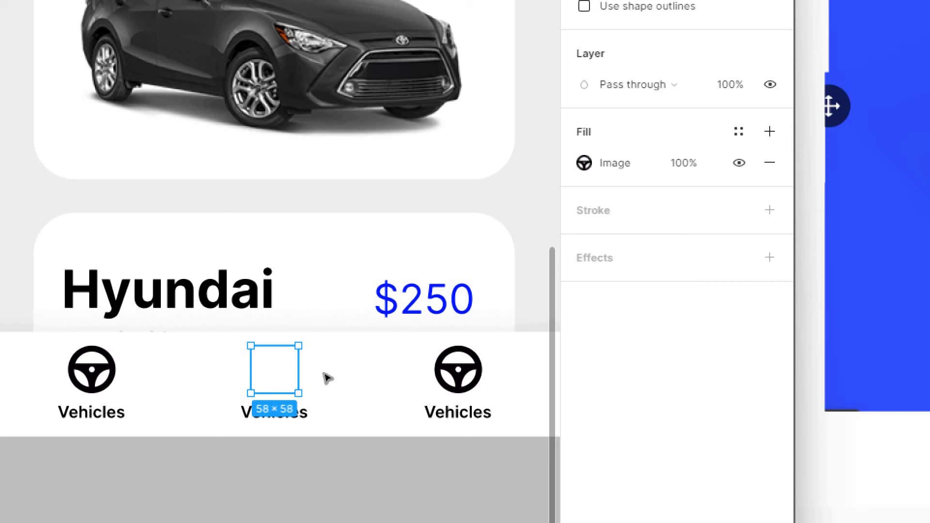
key("super")
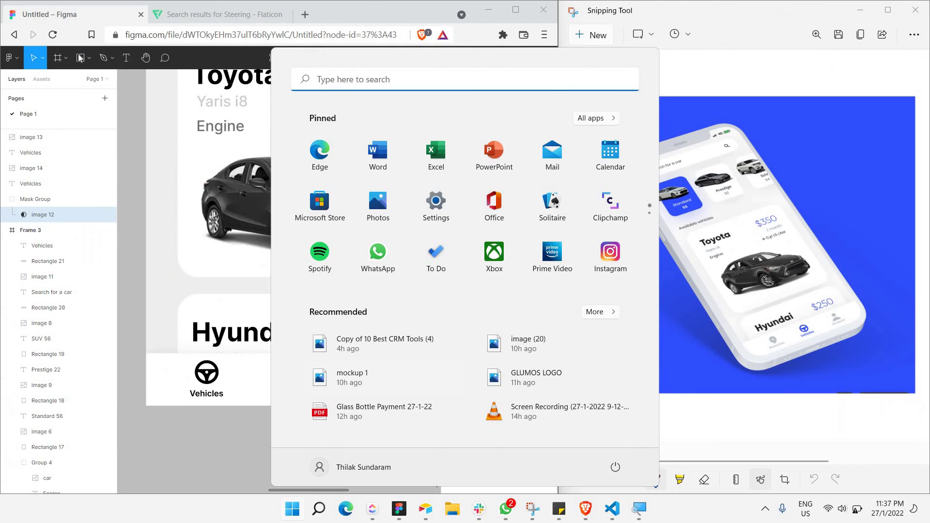
Draw a rectangle about 136 × 122 covering the masked central icon in the bottom bar
left_click(84, 59)
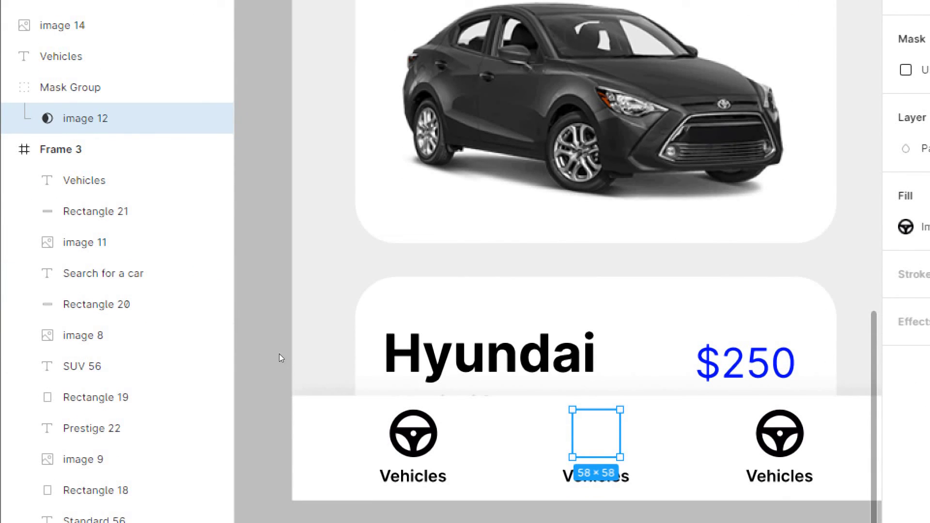
key("r")
left_click_drag(536, 382, 648, 482)
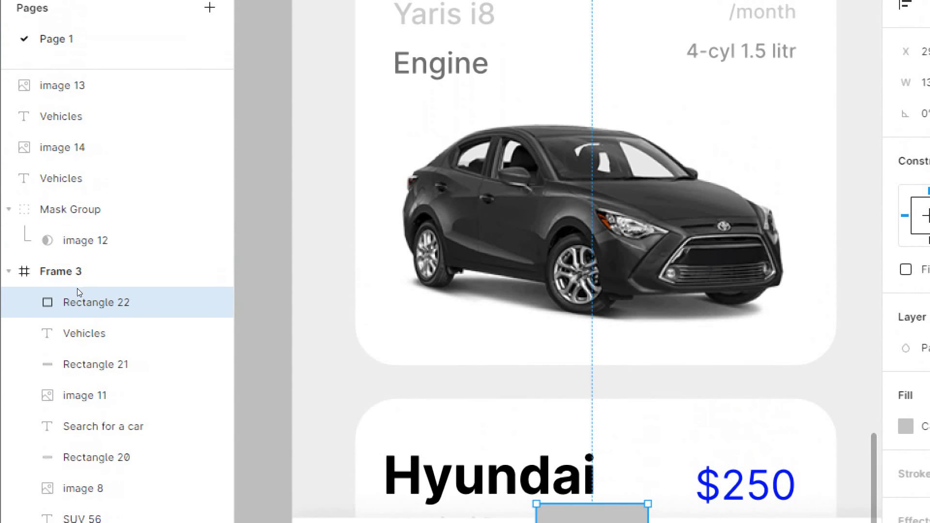
scroll(63, 301, "down", 5)
scroll(61, 196, "up", 4)
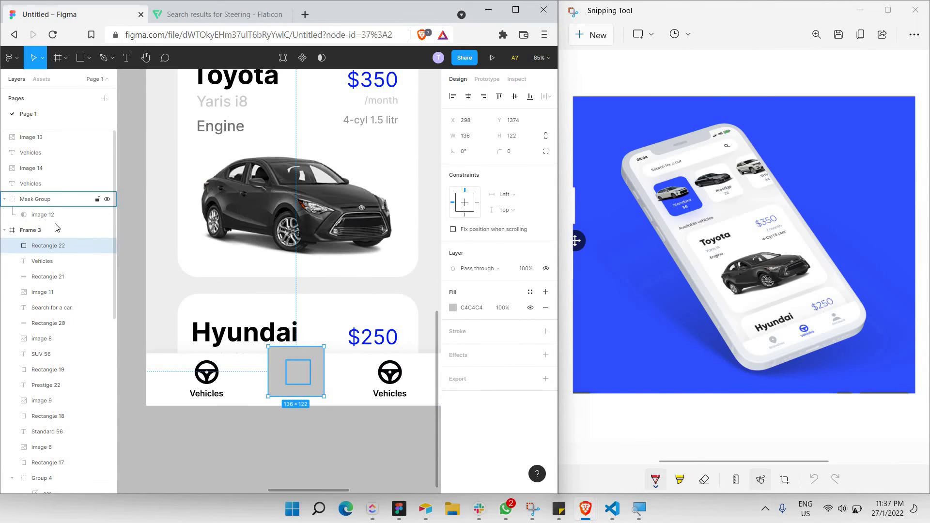
Move the new rectangle into the Mask Group, above image 12, so the steering wheel shape clips it
left_click_drag(59, 246, 60, 214)
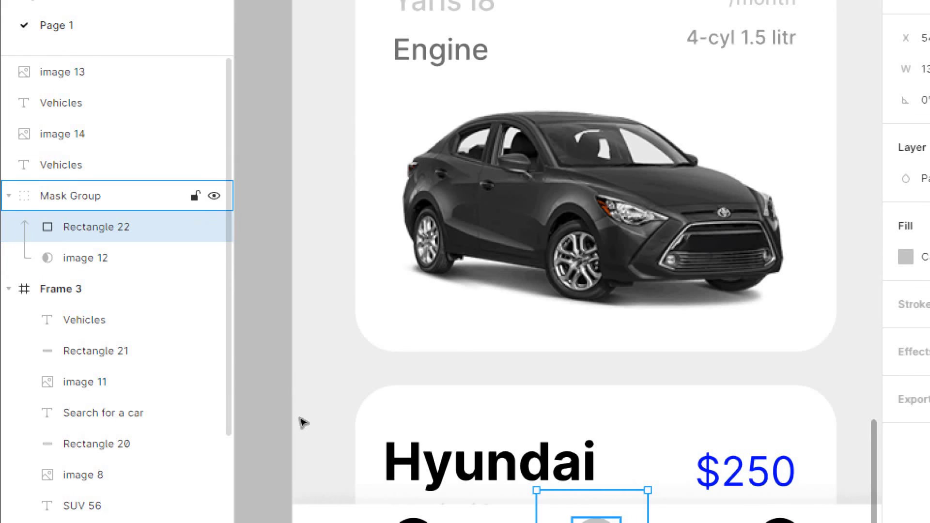
key("Escape")
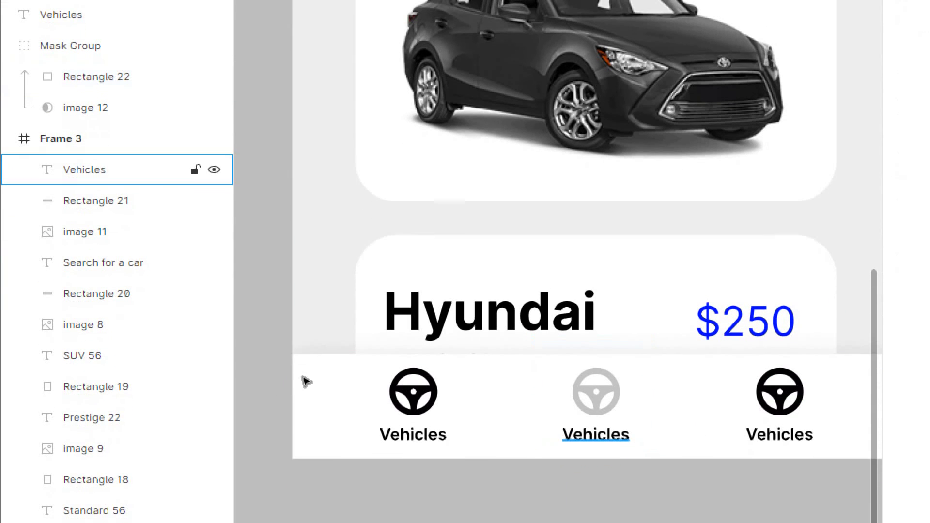
key("Escape")
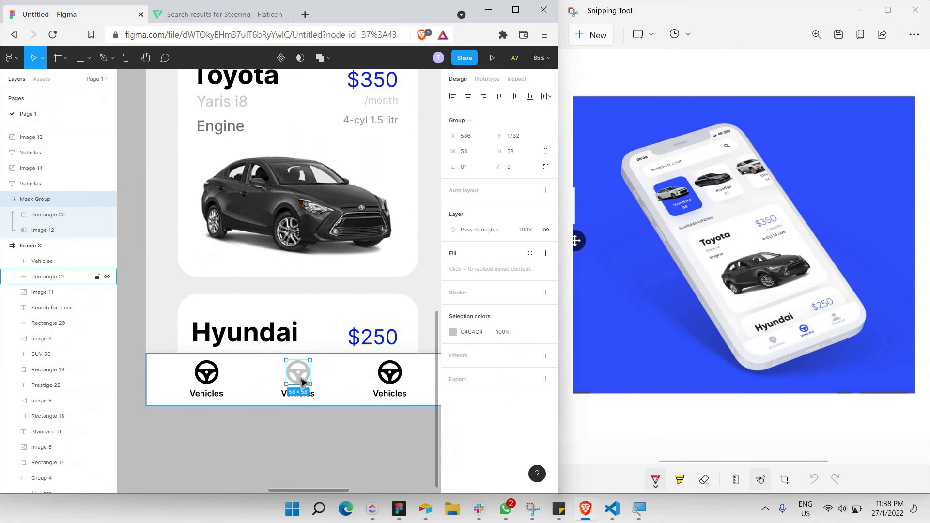
Set the fill of the rectangle inside the mask group to blue 001AFF from the document colors, dismissing the low-battery notice
left_click(79, 218)
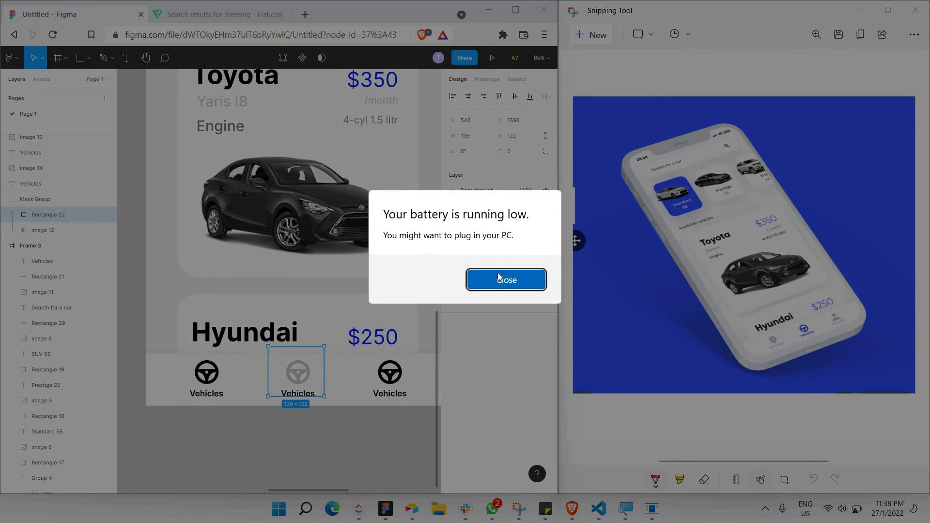
left_click(498, 278)
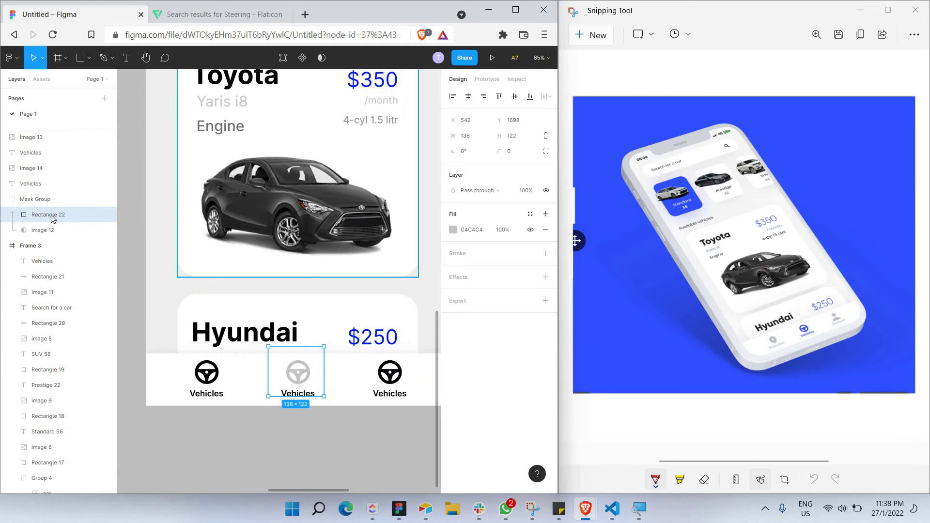
left_click(452, 230)
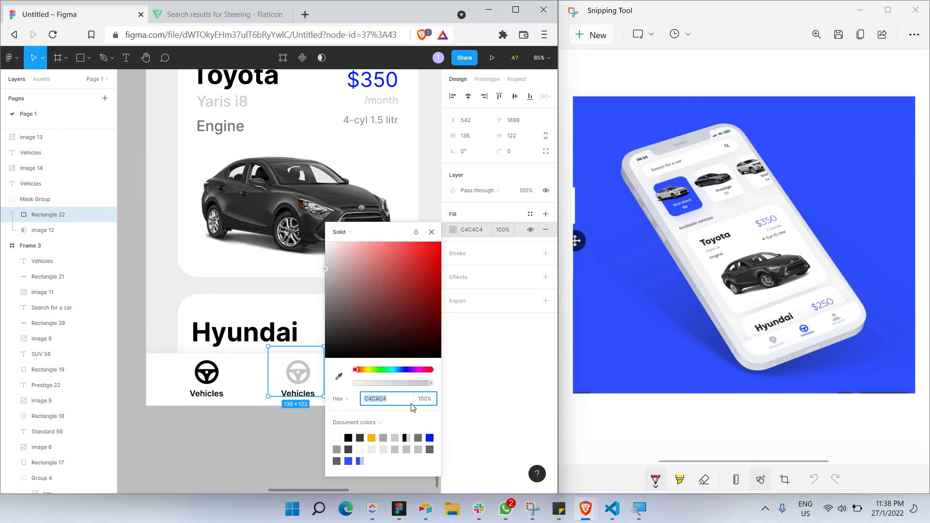
left_click(430, 438)
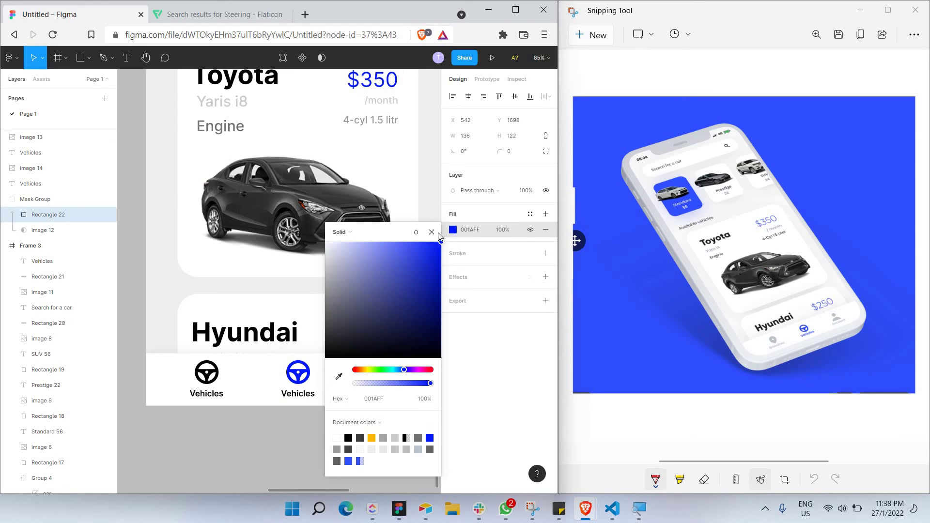
left_click(315, 383)
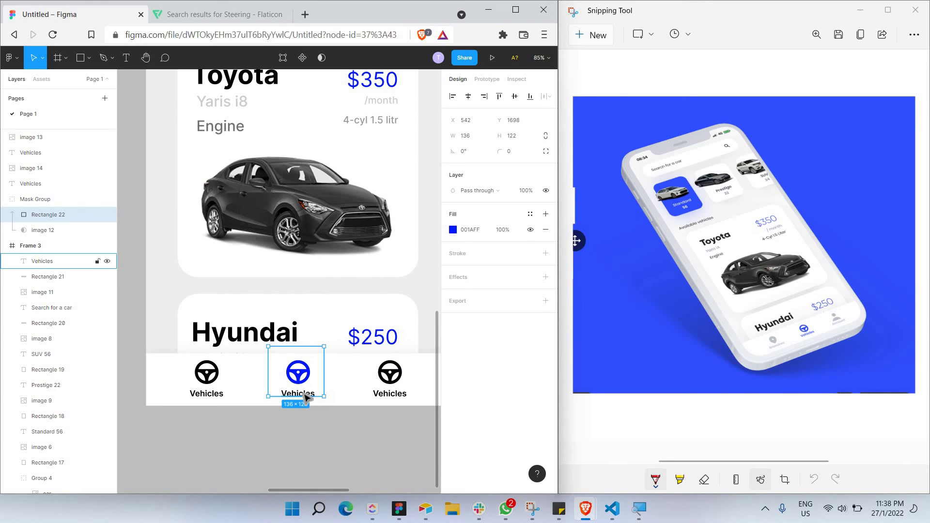
Change the central "Vehicles" label's text fill to the same blue, 001AFF
double_click(302, 393)
key("Escape")
left_click(305, 396)
double_click(305, 395)
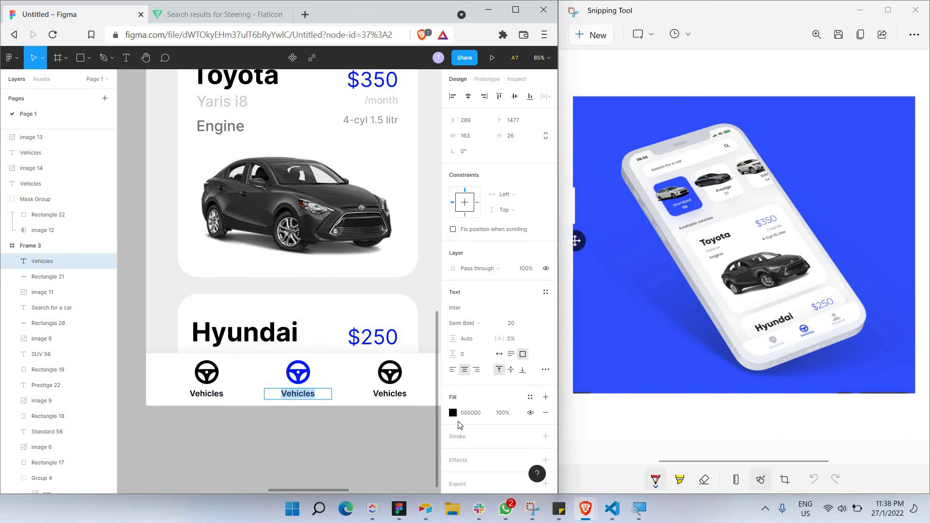
left_click(453, 412)
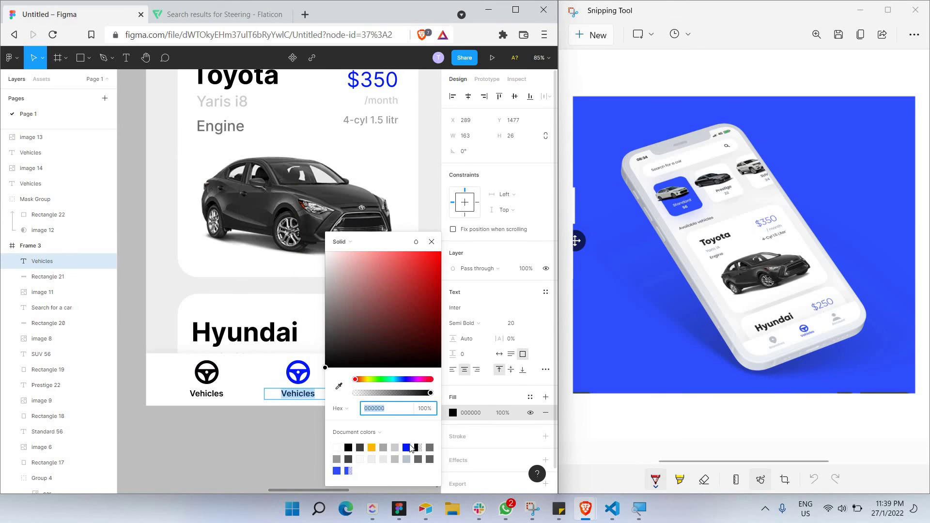
left_click(407, 447)
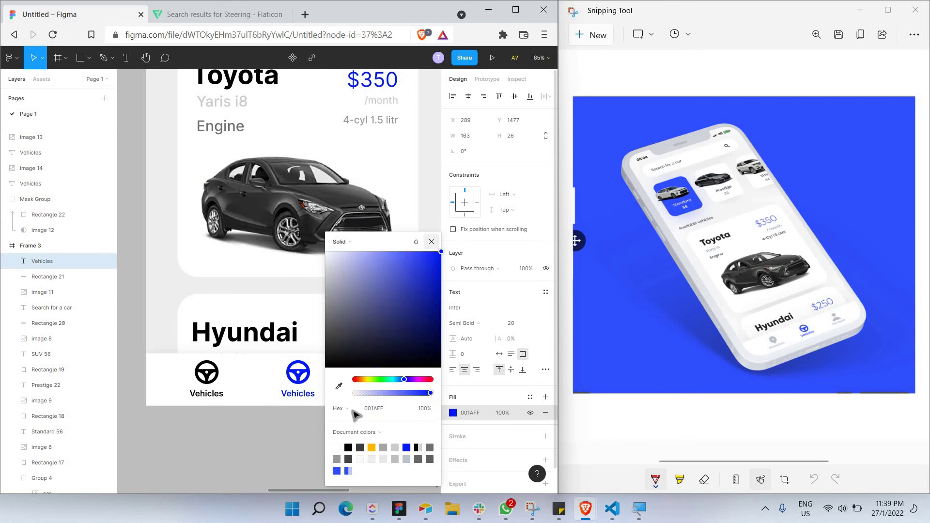
left_click(432, 241)
key("Escape")
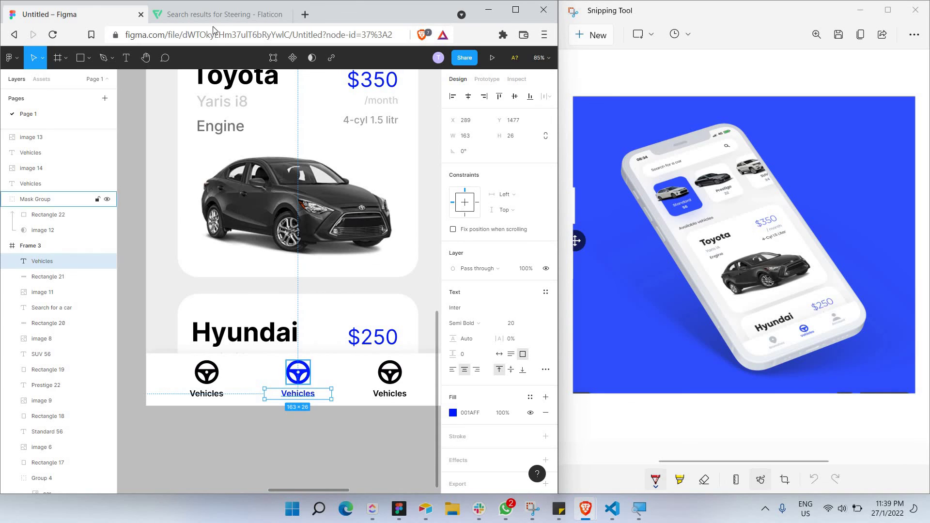
Switch to Flaticon, close the steering wheel icon page and search for "location" icons, dismissing the low-battery notice
key("ctrl+Tab")
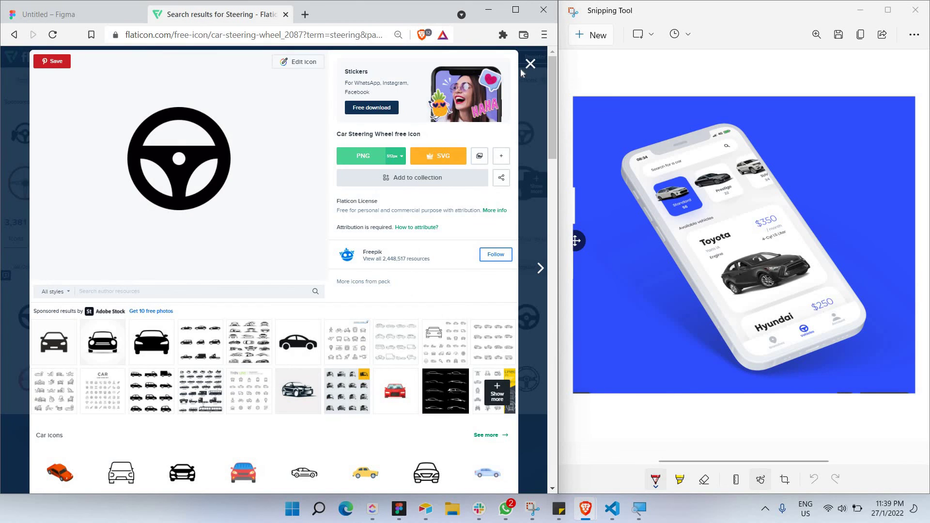
key("Escape")
triple_click(142, 85)
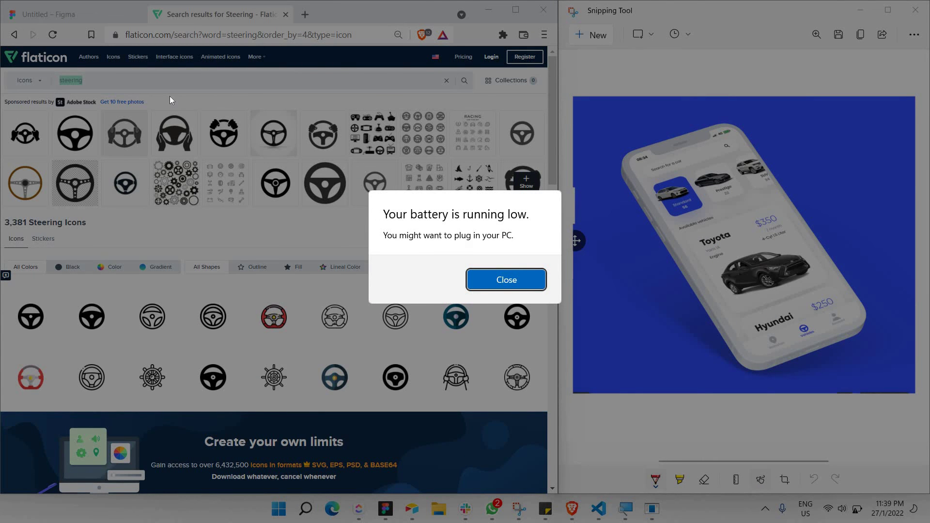
left_click(507, 280)
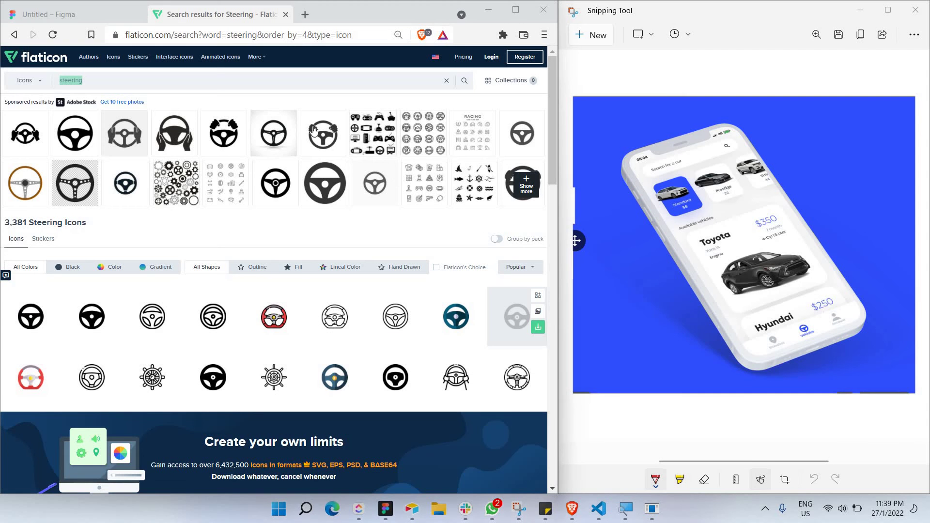
key("BackSpace")
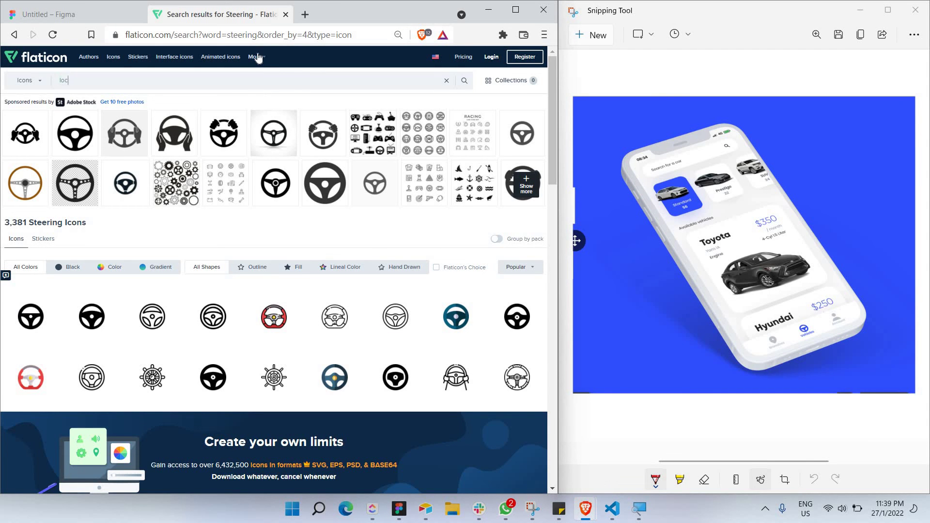
type("location")
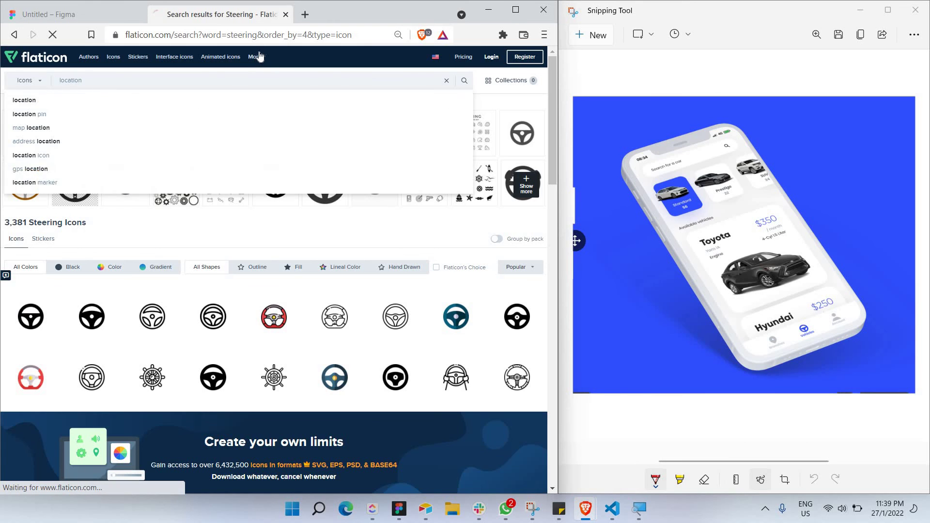
key("Return")
Open Flaticon's "avatar" icon search results in a new browser tab
left_click(304, 14)
type("fl")
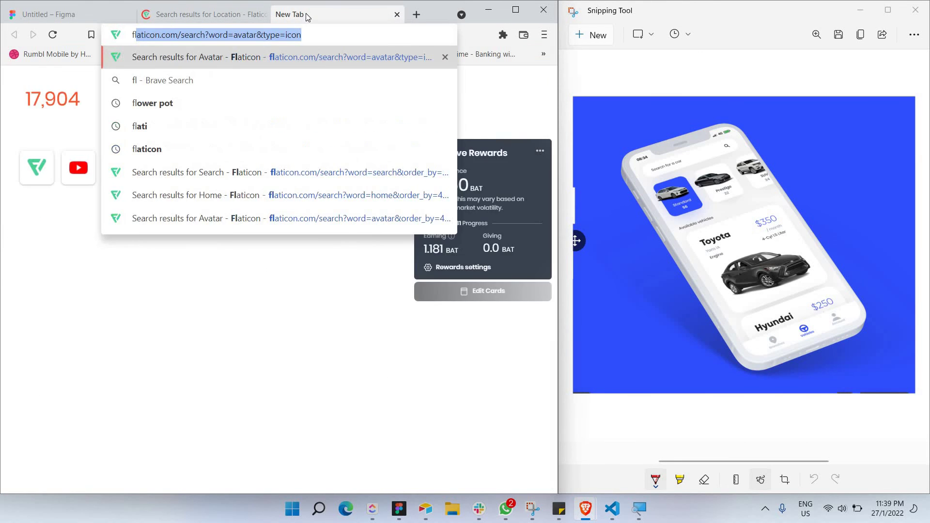
key("Return")
Open the solid black Place pin from Flaticon's location icon results and copy its image
left_click(236, 10)
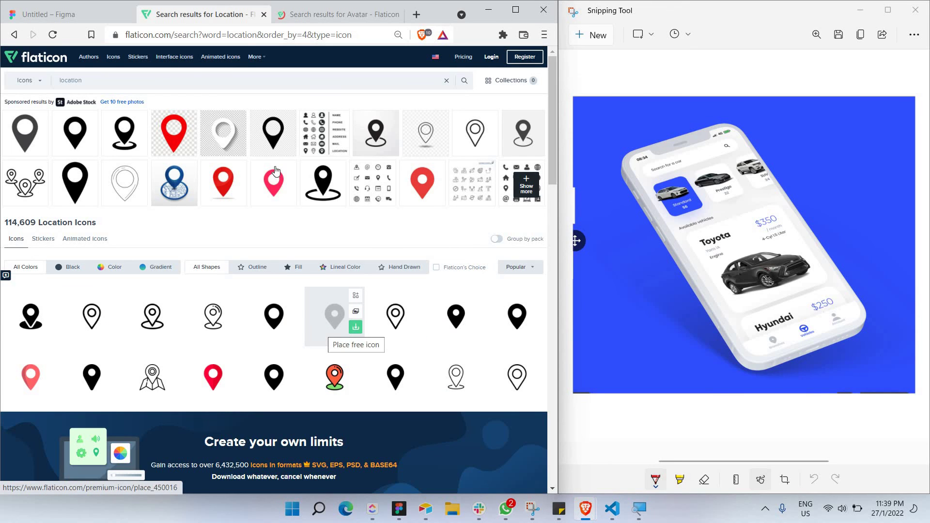
left_click(324, 314)
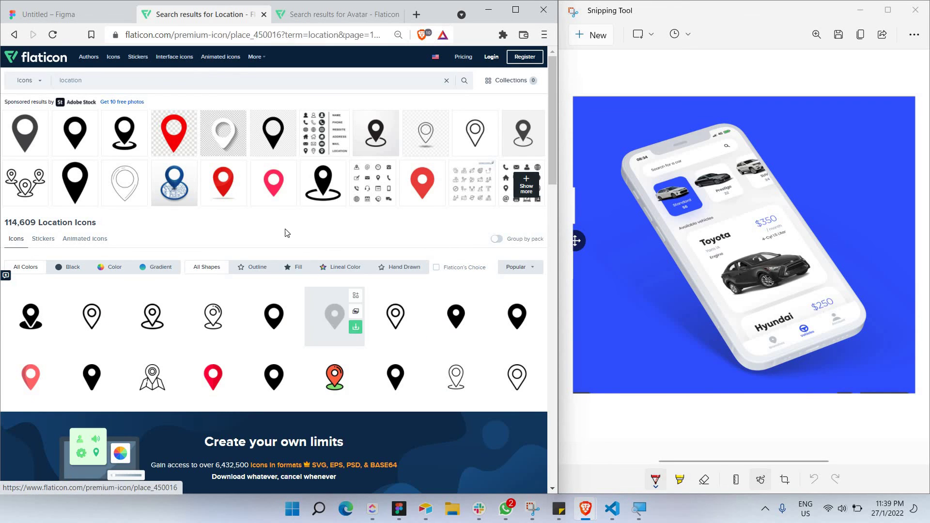
right_click(226, 170)
left_click(262, 203)
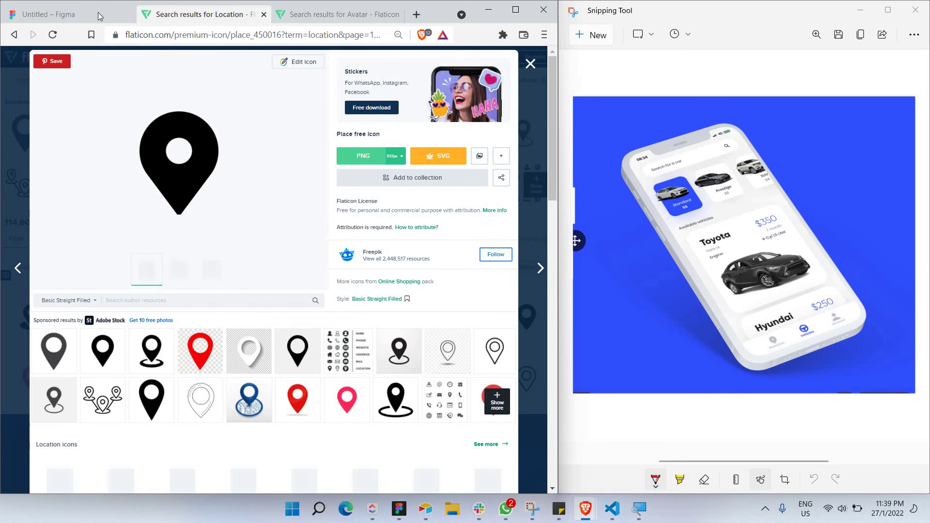
Switch to Figma and replace the leftmost steering wheel icon in the bottom navigation bar with the copied location pin
left_click(98, 14)
left_click(212, 373)
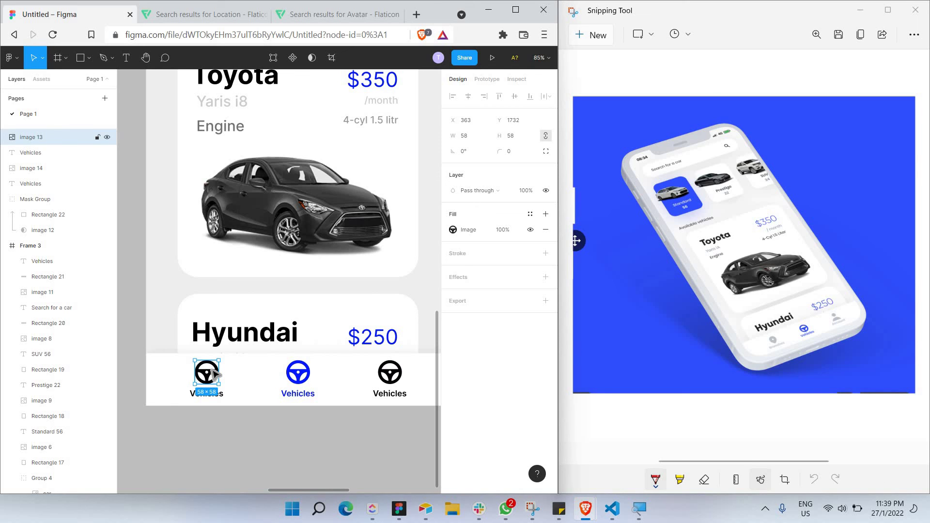
key("ctrl+v")
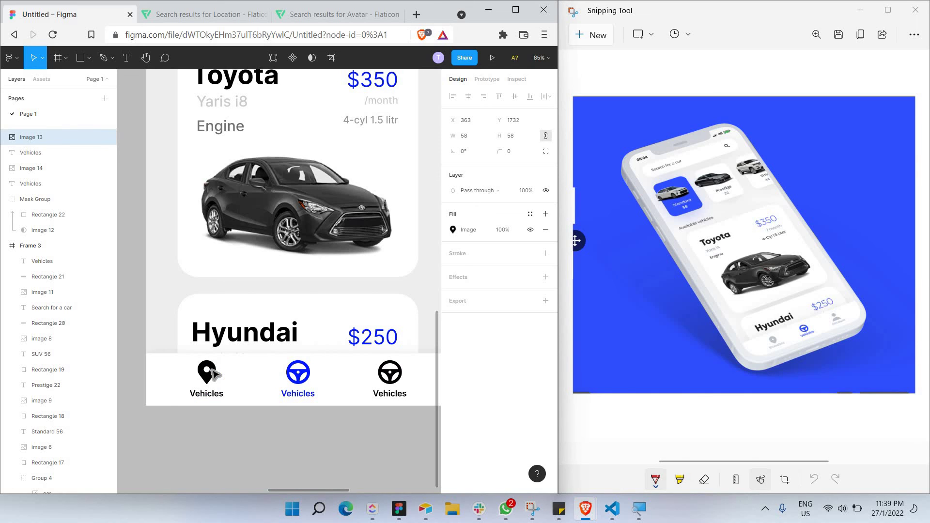
key("Escape")
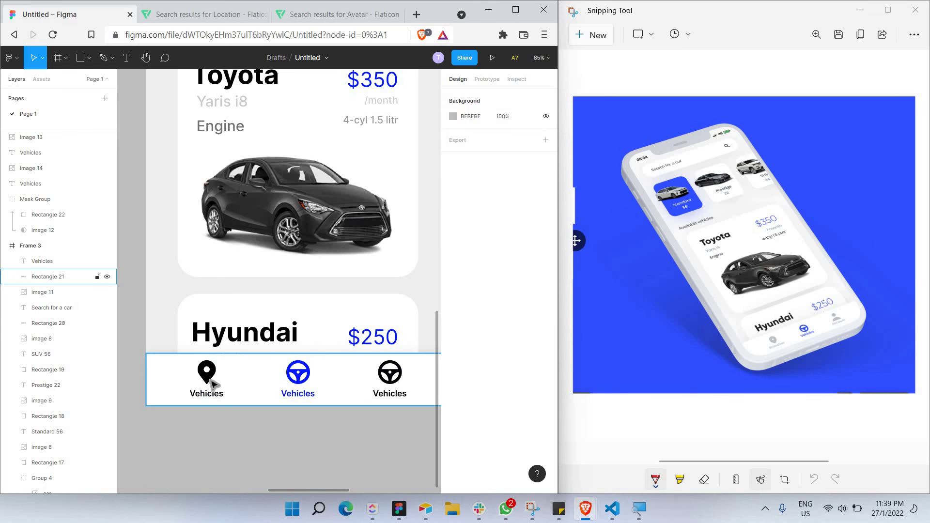
Set the location pin's image fill opacity to 50%
left_click(212, 384)
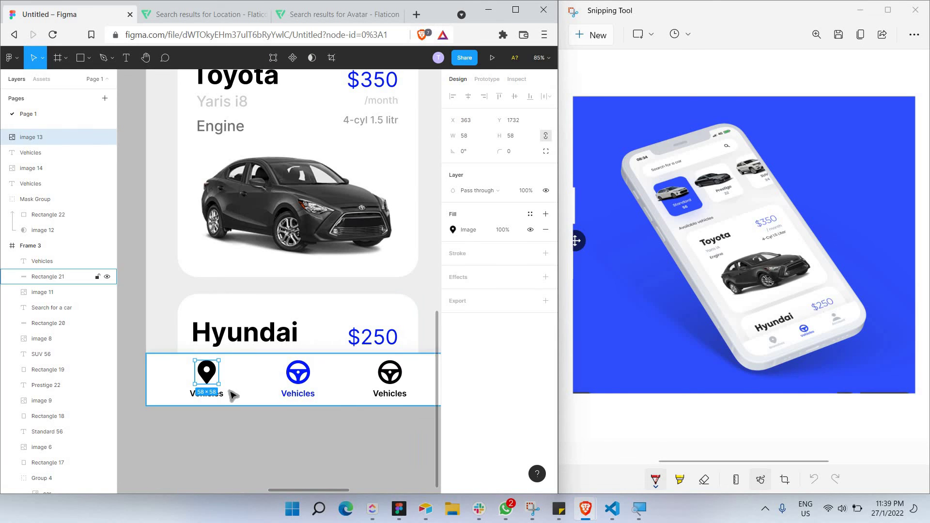
left_click(496, 235)
type("50")
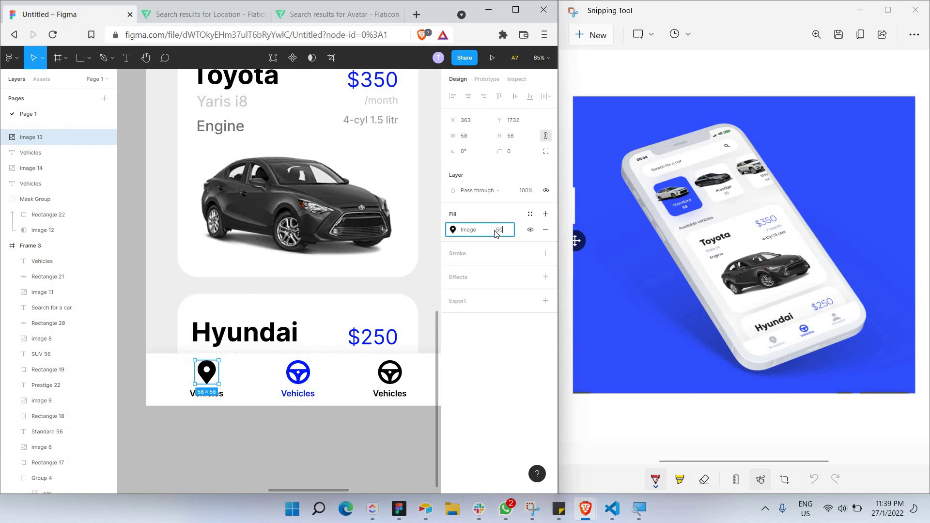
key("Return")
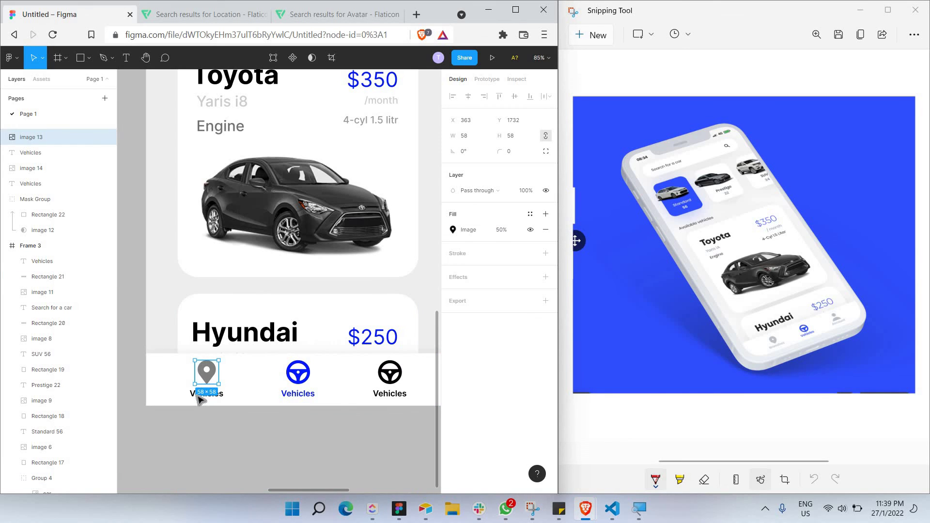
Change the label under the location pin to "Branches" and set its text fill to grey B2B2B2
double_click(198, 394)
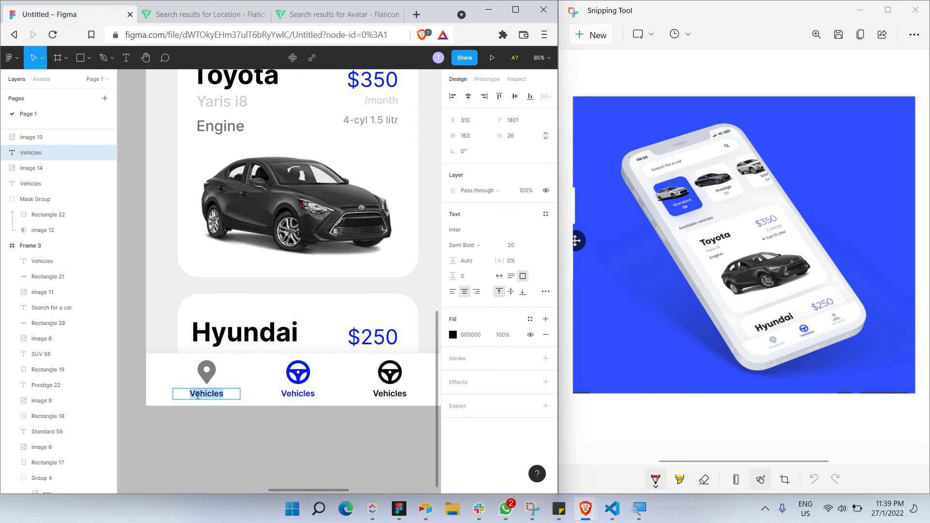
type("Branches")
key("ctrl+a")
left_click(452, 335)
left_click_drag(394, 323, 216, 294)
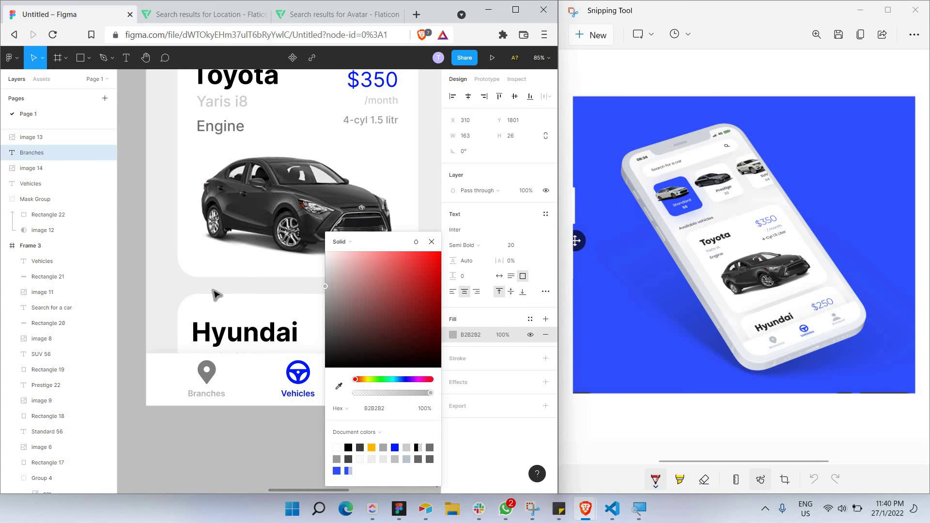
Set the font weight of the "Branches" label to Bold
left_click(486, 247)
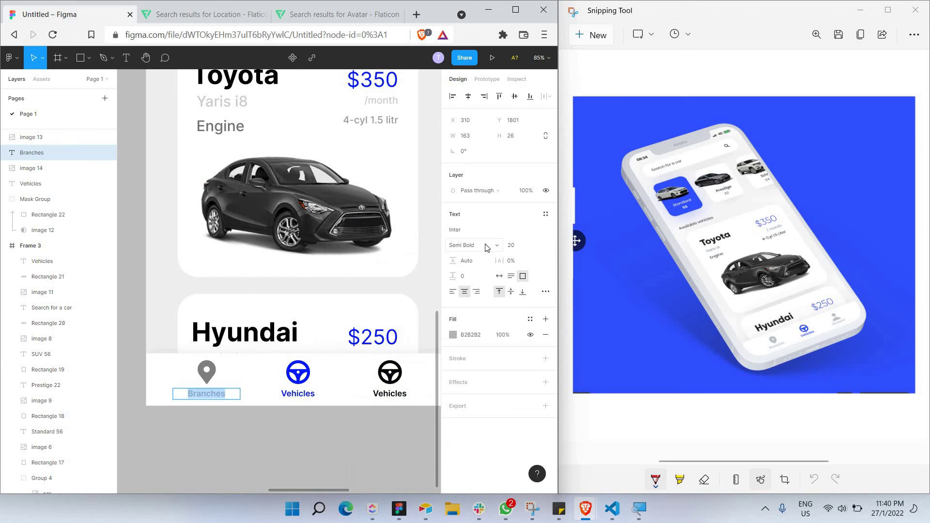
left_click(486, 247)
left_click(474, 266)
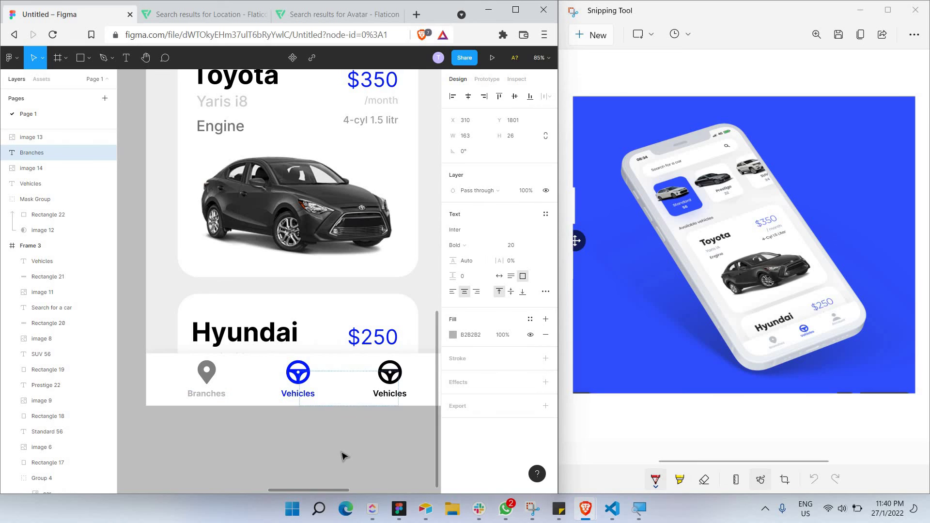
left_click(334, 443)
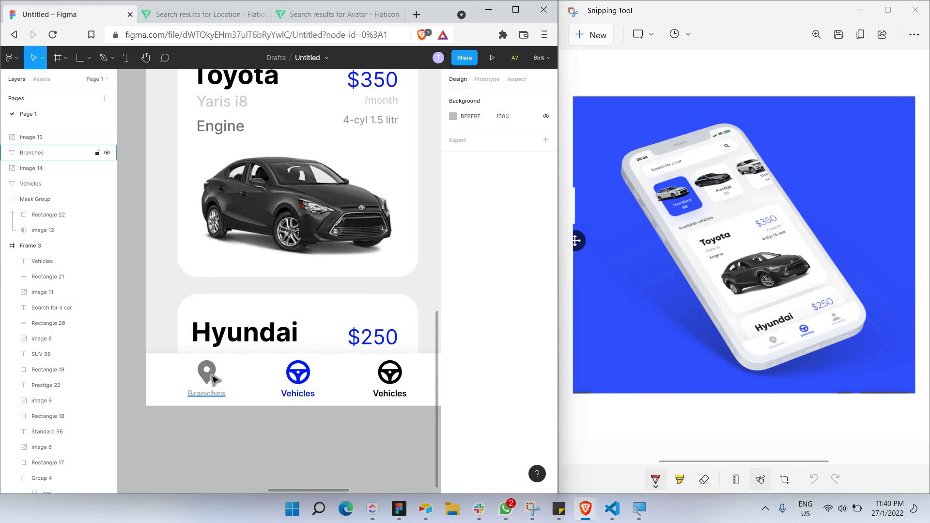
Lighten the location pin above "Branches" by setting its image fill opacity to 35%
left_click(212, 380)
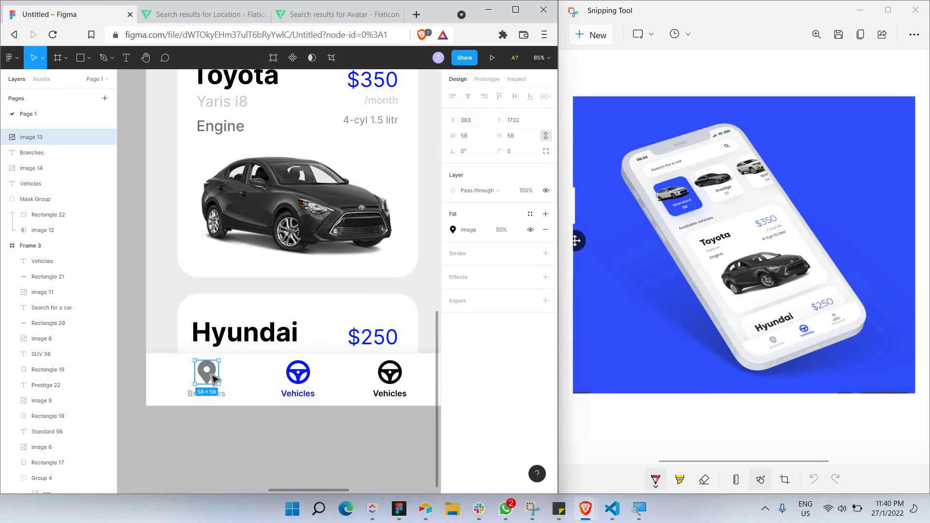
left_click(501, 230)
type("3")
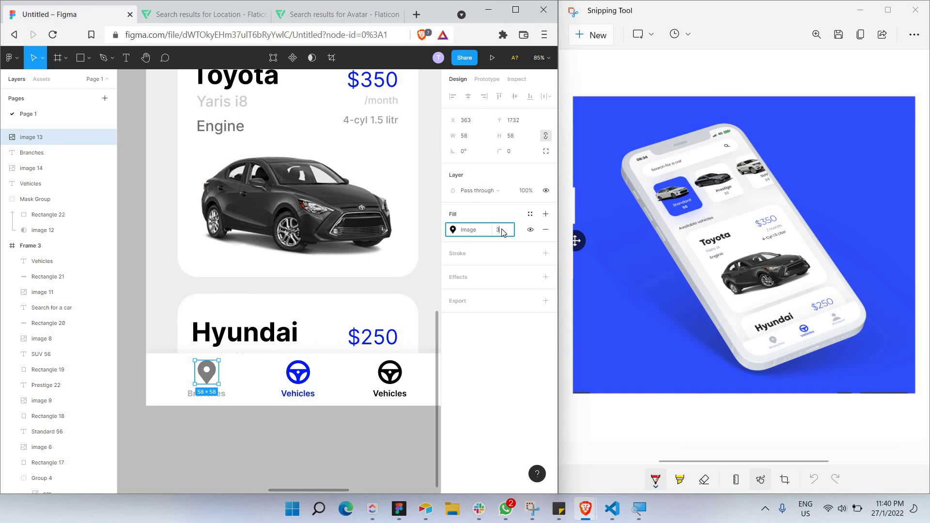
type("5")
key("Return")
left_click(341, 445)
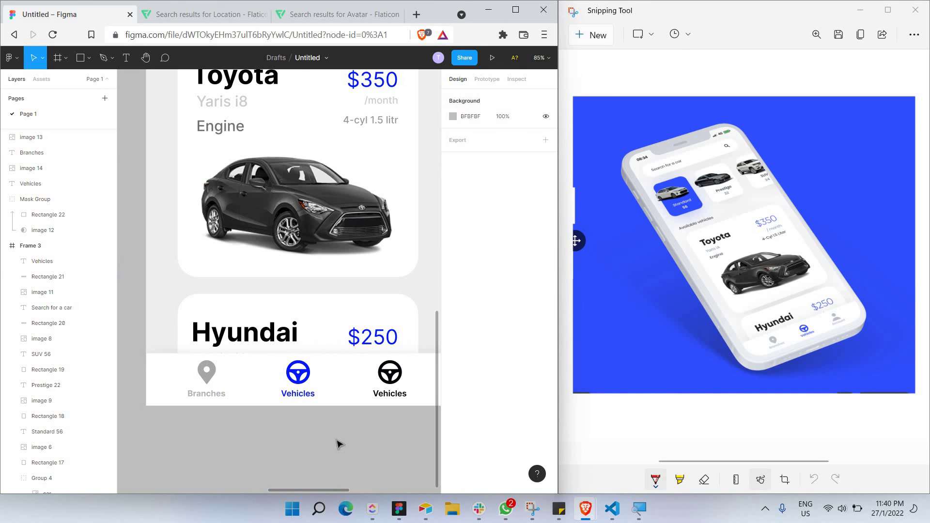
Switch to Flaticon's avatar icon results, open the solid black User icon and copy its image
scroll(320, 417, "right", 1)
scroll(318, 415, "right", 3)
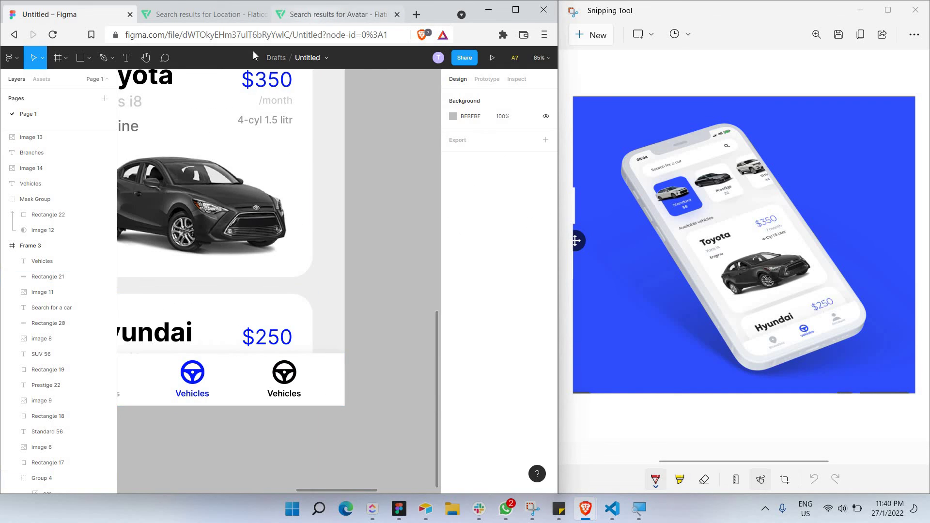
left_click(339, 14)
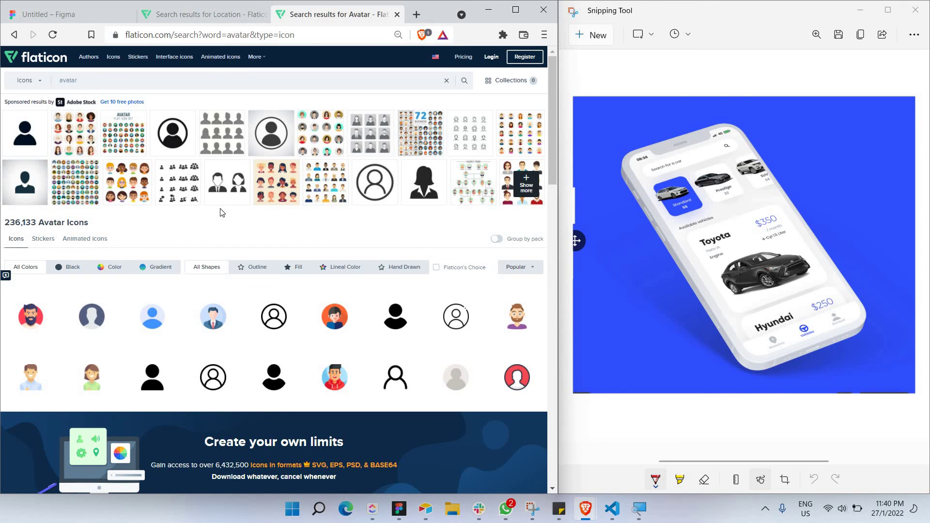
scroll(220, 212, "down", 3)
left_click(194, 207)
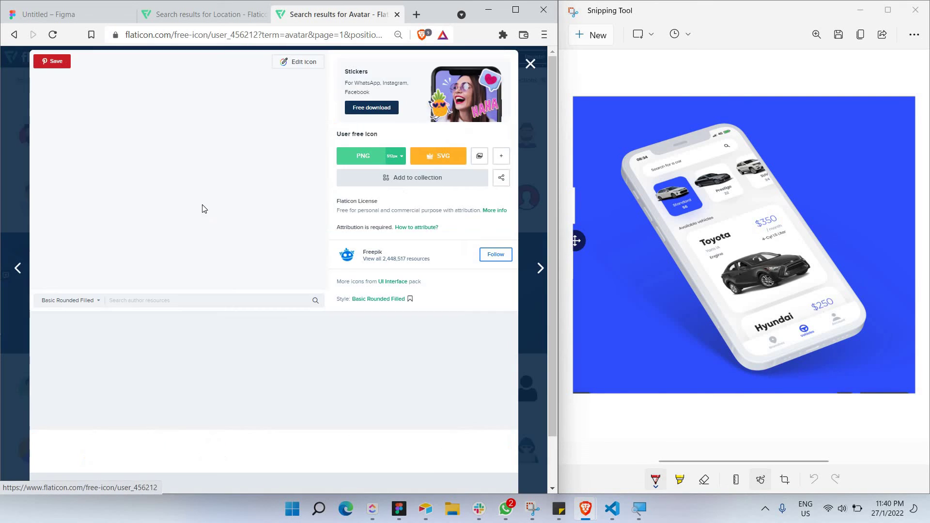
right_click(202, 208)
left_click(231, 241)
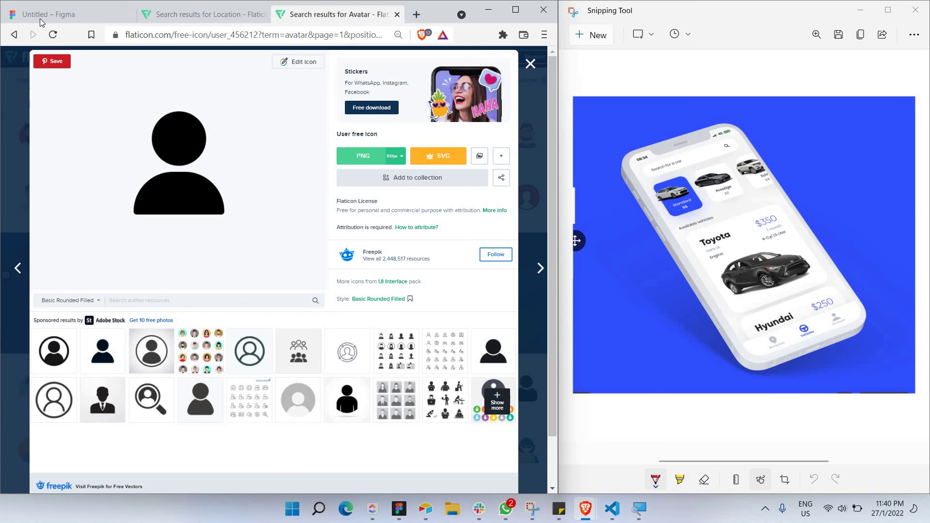
Switch to Figma, replace the rightmost steering wheel icon with the copied user icon and set its image fill opacity to 35%
left_click(40, 19)
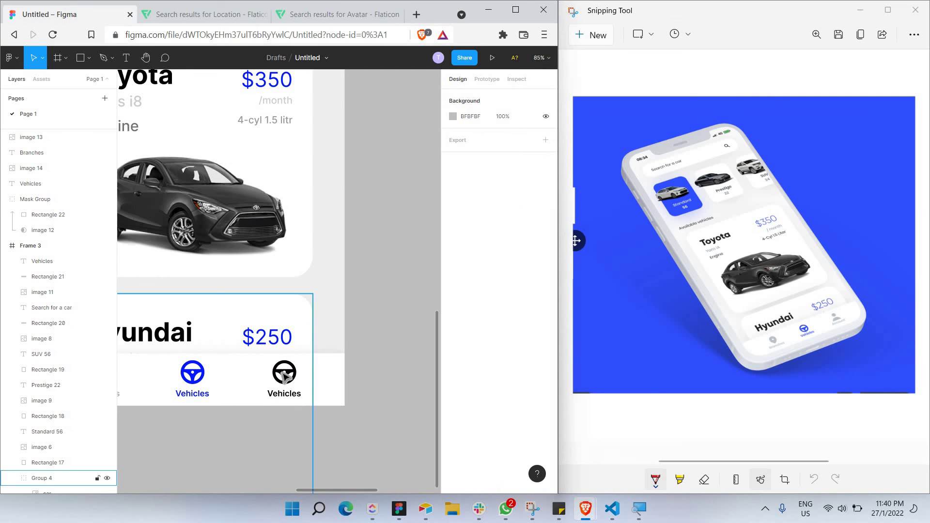
left_click(284, 374)
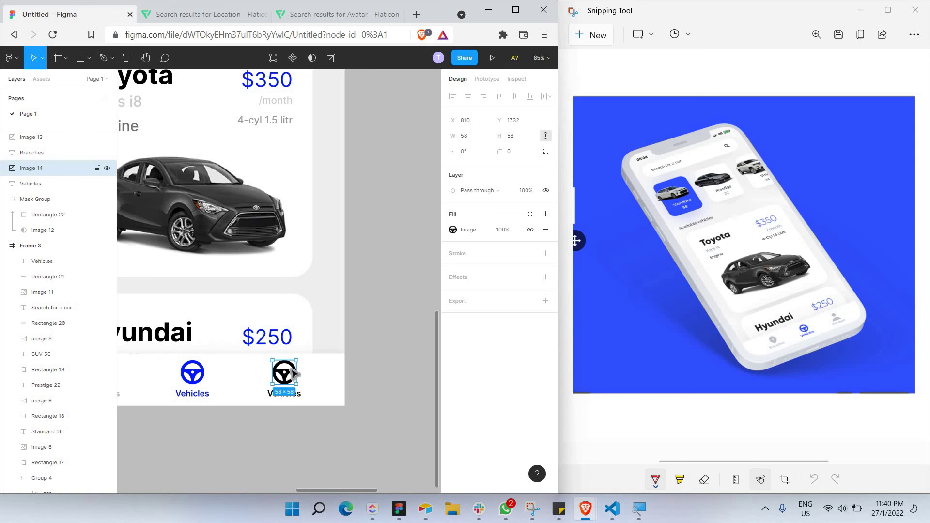
key("ctrl+v")
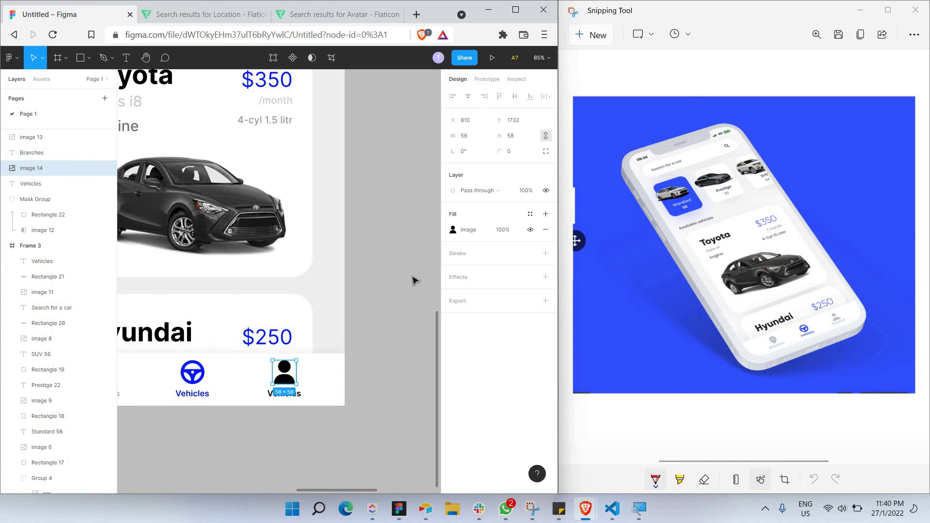
left_click(503, 231)
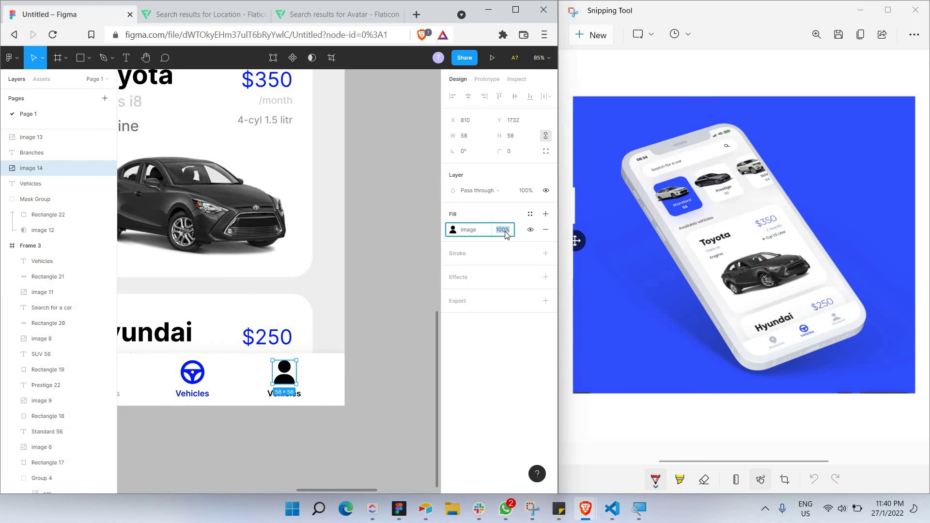
type("35")
key("Return")
left_click(385, 371)
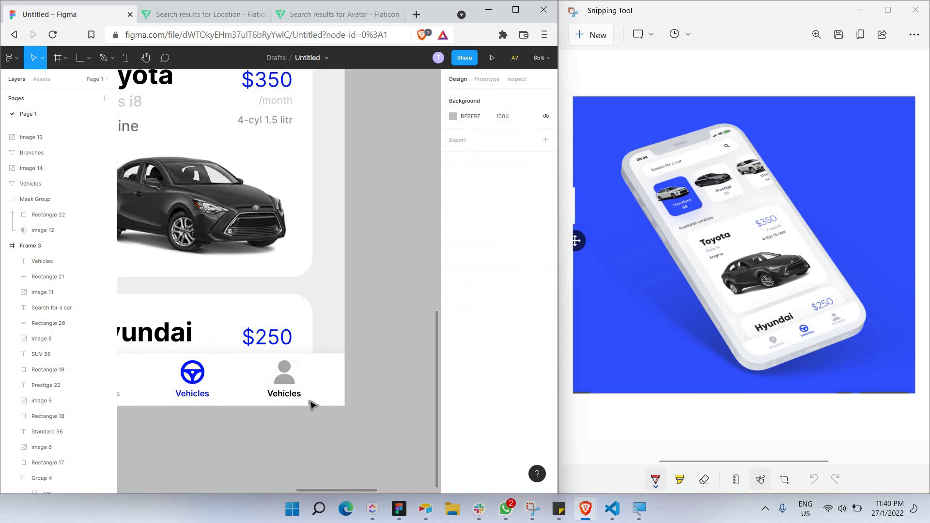
Change the label under the user icon to "Account" and set its text fill to grey 8F8F8F
left_click(287, 394)
double_click(285, 393)
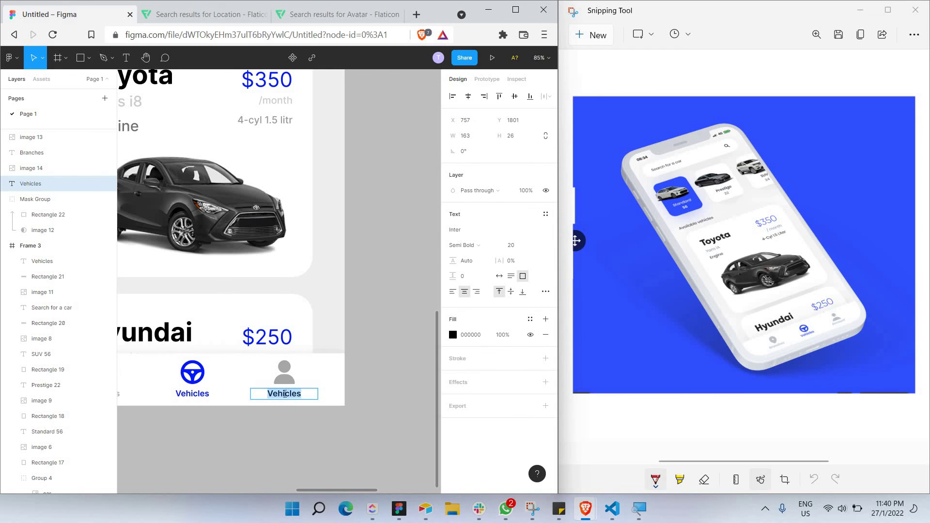
type("Account")
double_click(285, 394)
left_click(453, 335)
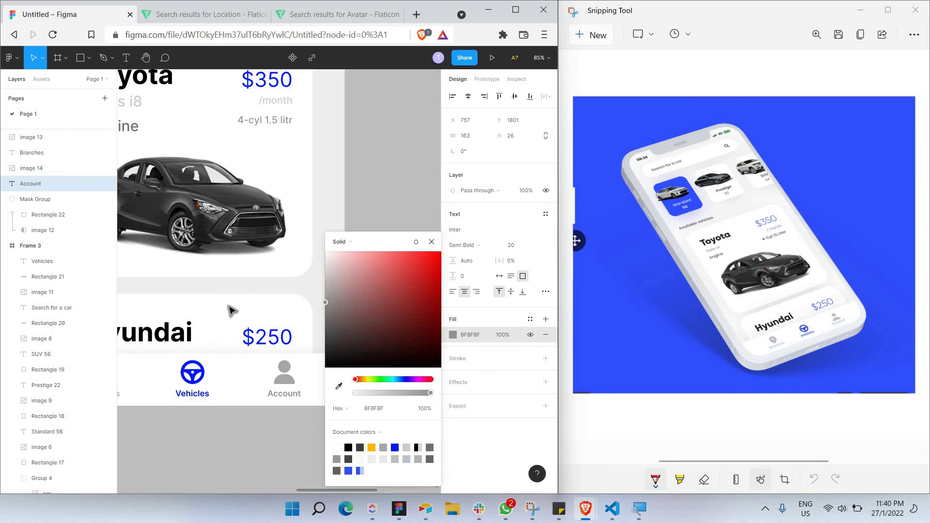
key("Escape")
key("Escape")
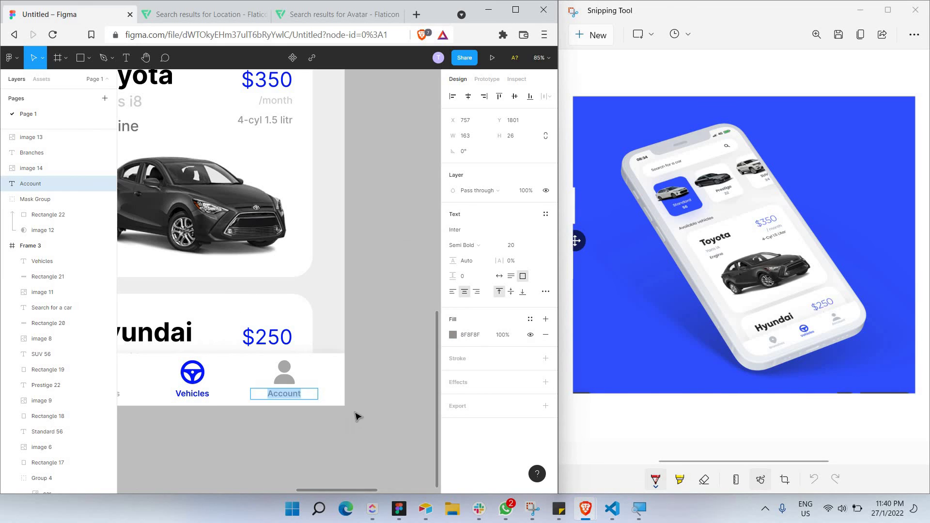
Review the whole car rental screen in Frame 3, from the search bar to the bottom navigation, against the reference image
scroll(400, 431, "up", 2)
scroll(400, 430, "down", 2)
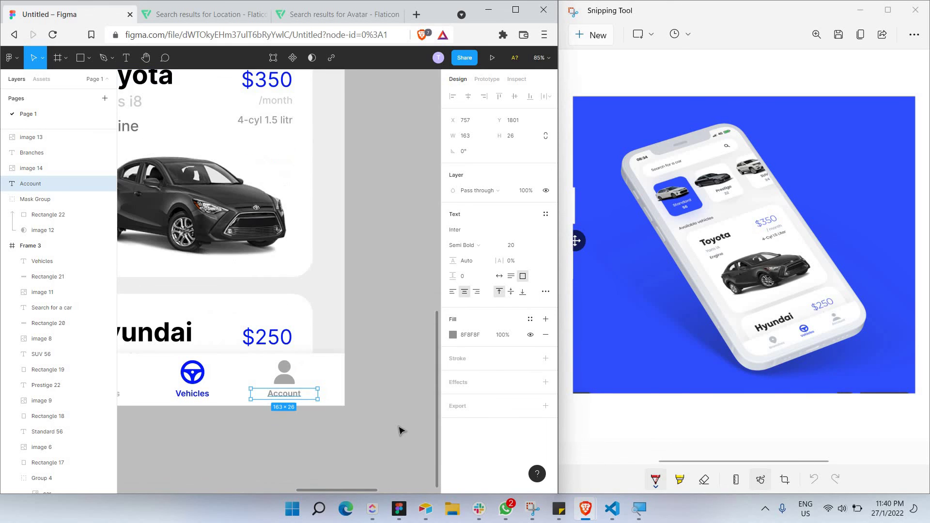
scroll(401, 430, "down", 5)
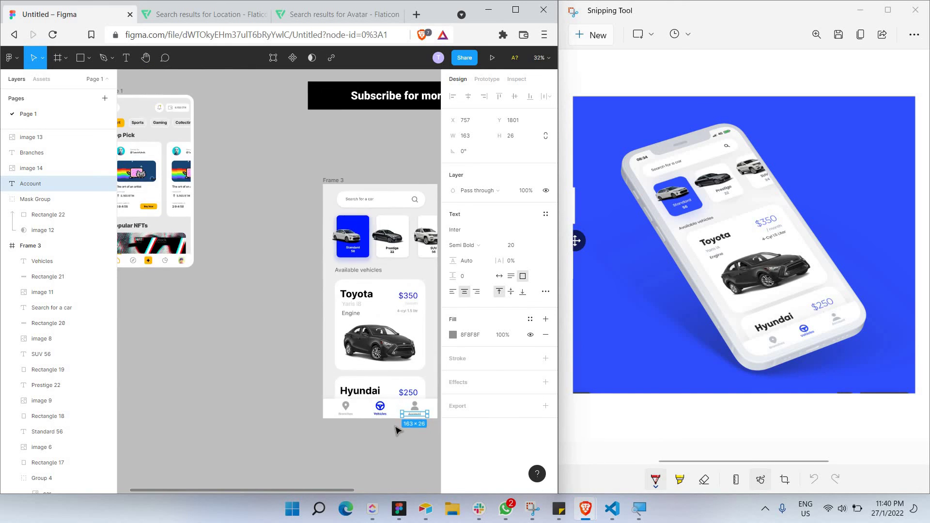
scroll(397, 430, "down", 2)
scroll(421, 417, "right", 1)
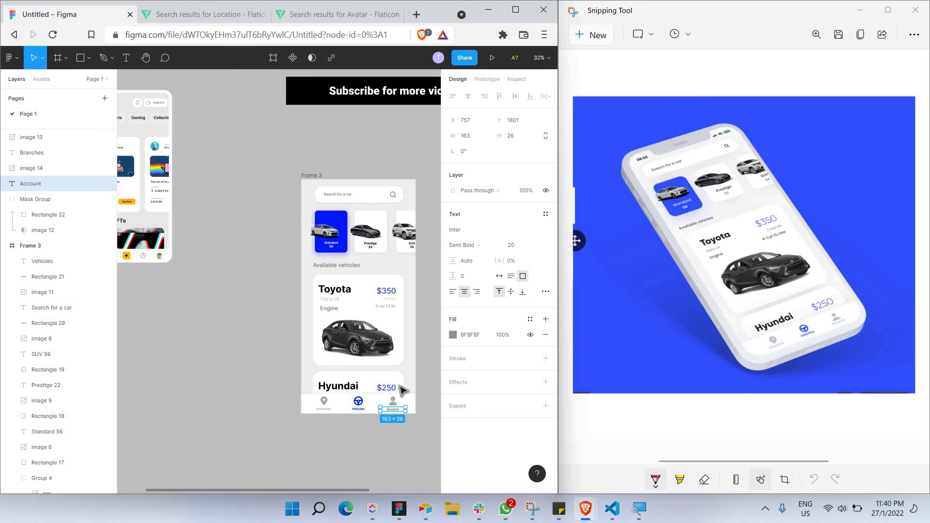
scroll(402, 388, "right", 1)
scroll(406, 386, "up", 3)
scroll(339, 363, "up", 2)
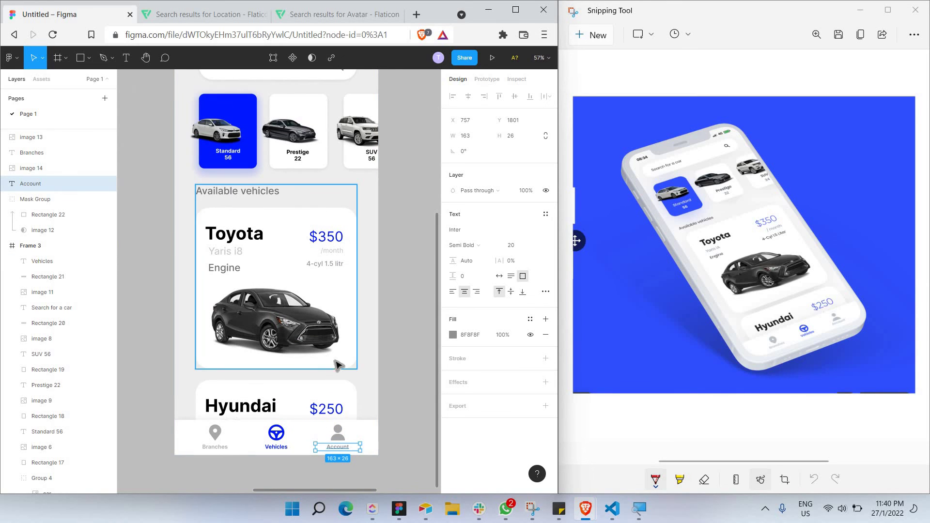
left_click(413, 403)
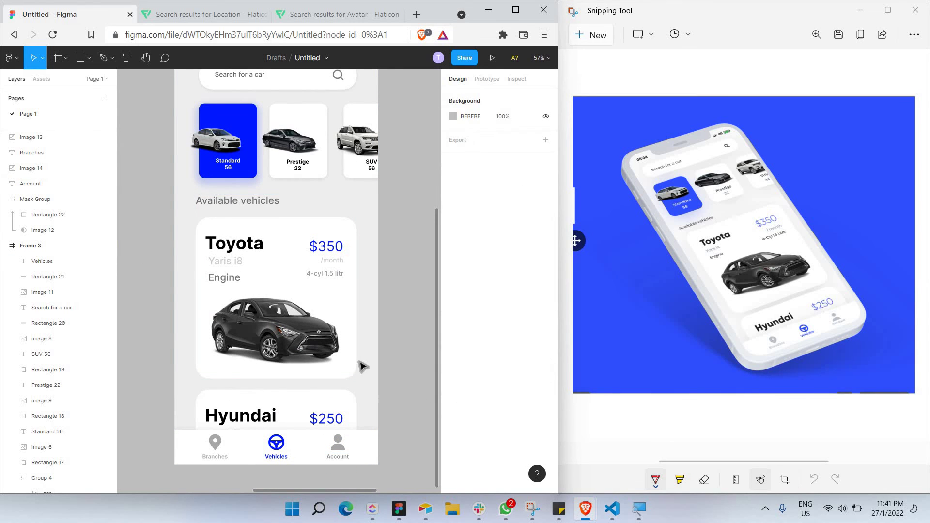
scroll(362, 367, "up", 2)
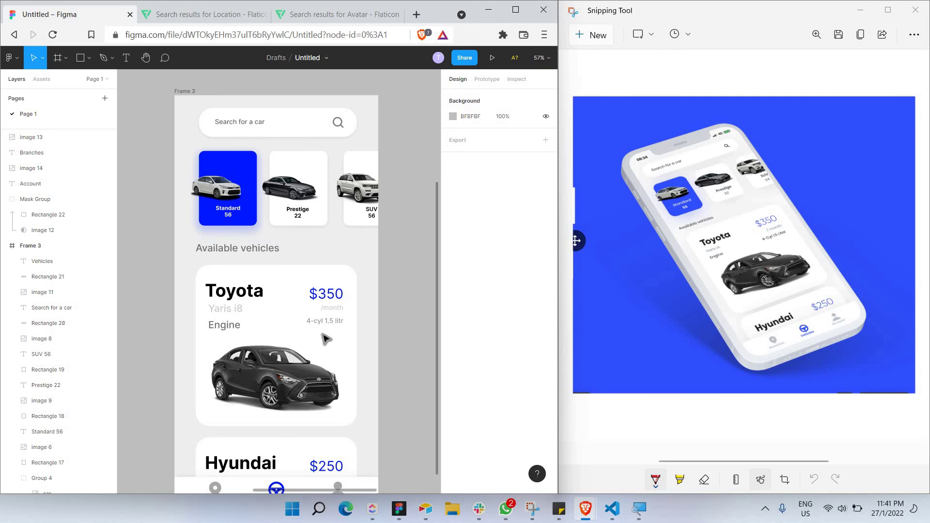
scroll(324, 334, "down", 1)
scroll(271, 329, "down", 1)
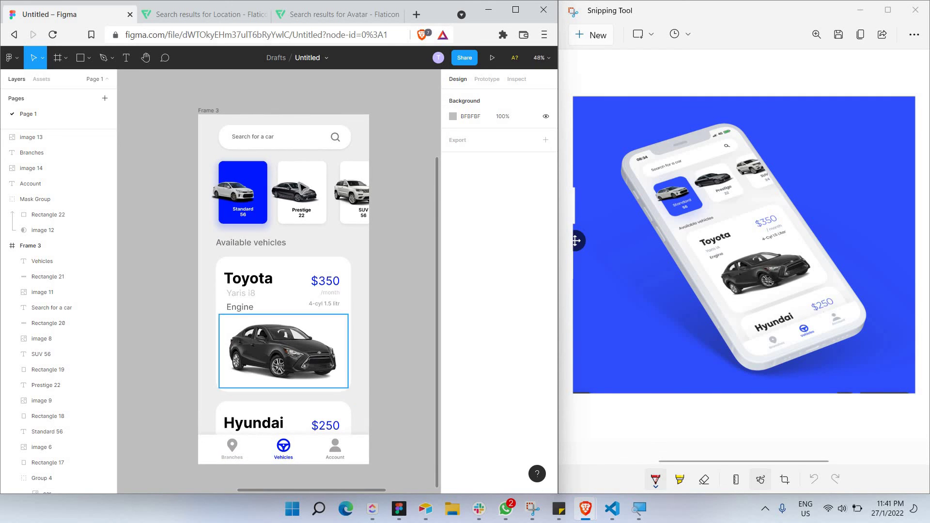
scroll(310, 191, "left", 1)
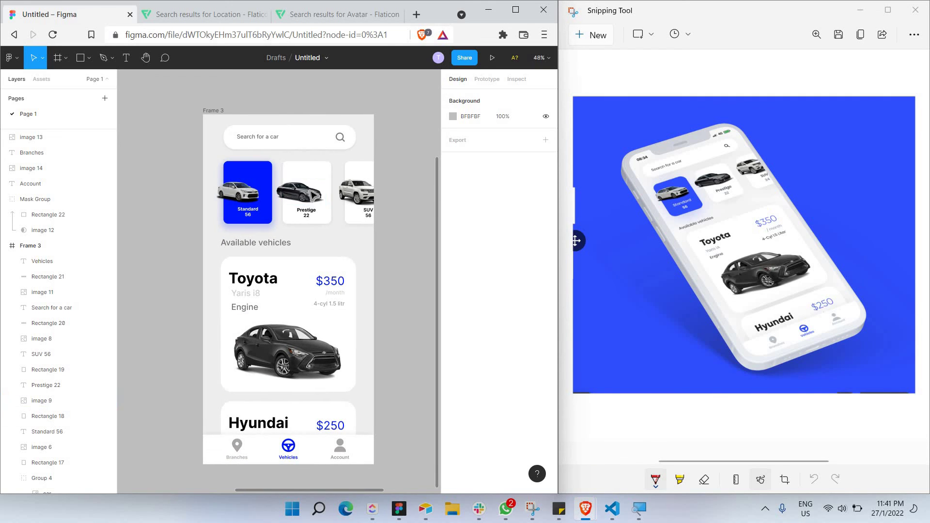
scroll(339, 218, "left", 2)
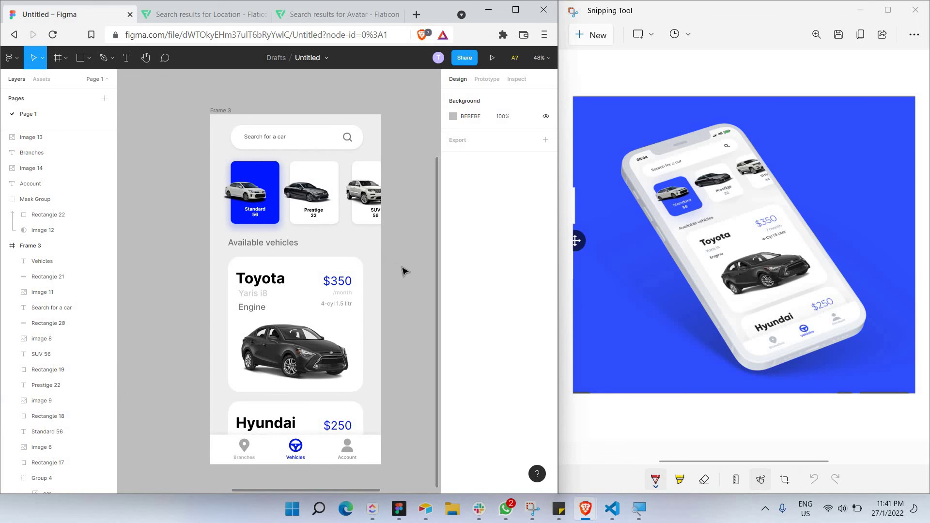
scroll(382, 248, "up", 1)
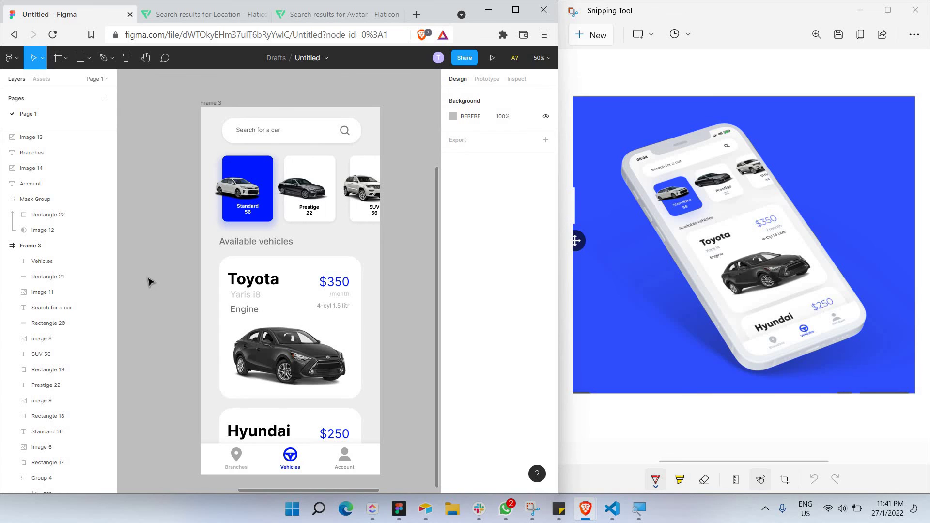
scroll(150, 282, "down", 1)
scroll(150, 281, "right", 2)
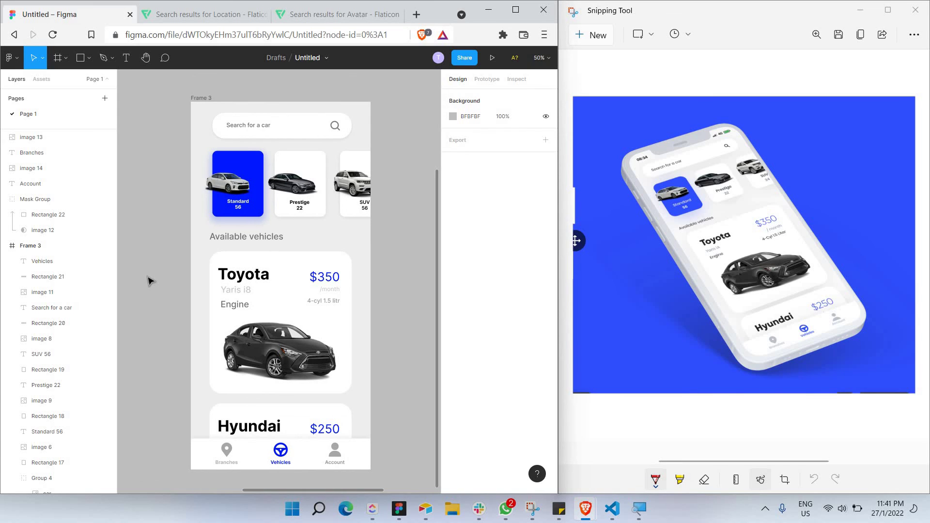